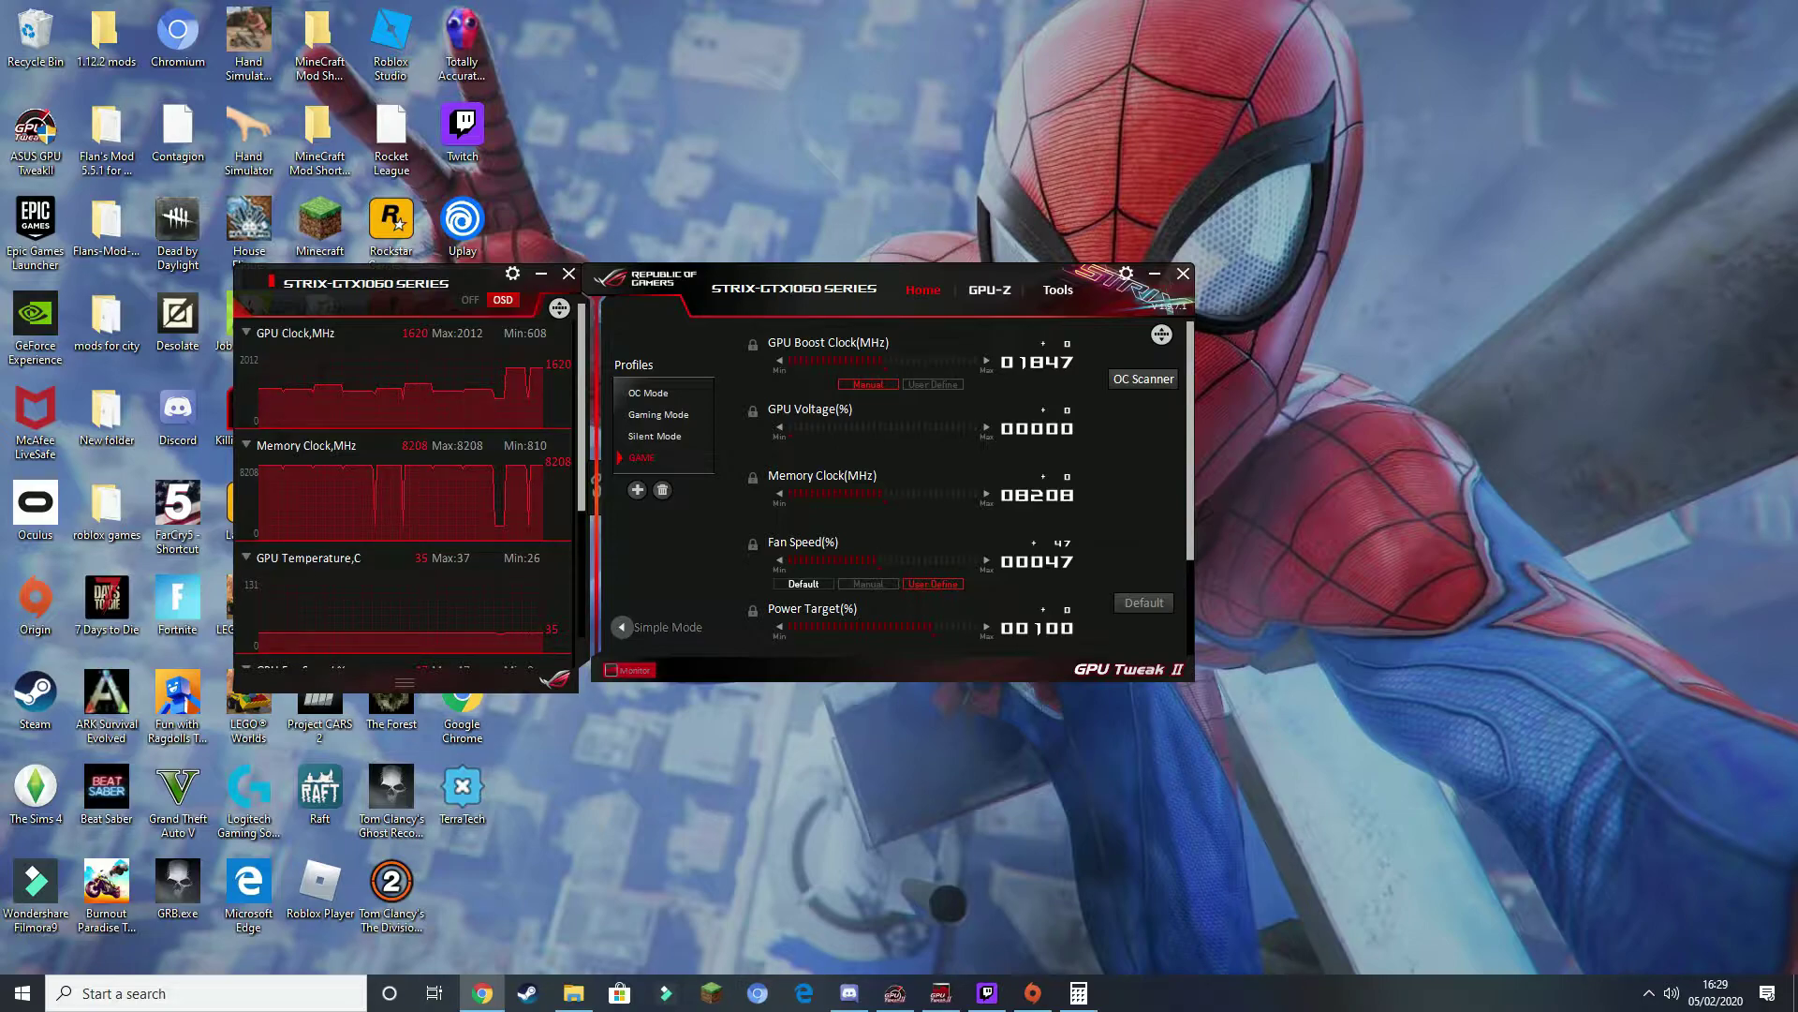
- Switch to Chrome, open Panzoid.com from the search results and accept the site's privacy notice
{"action": "key", "text": "alt+Tab"}
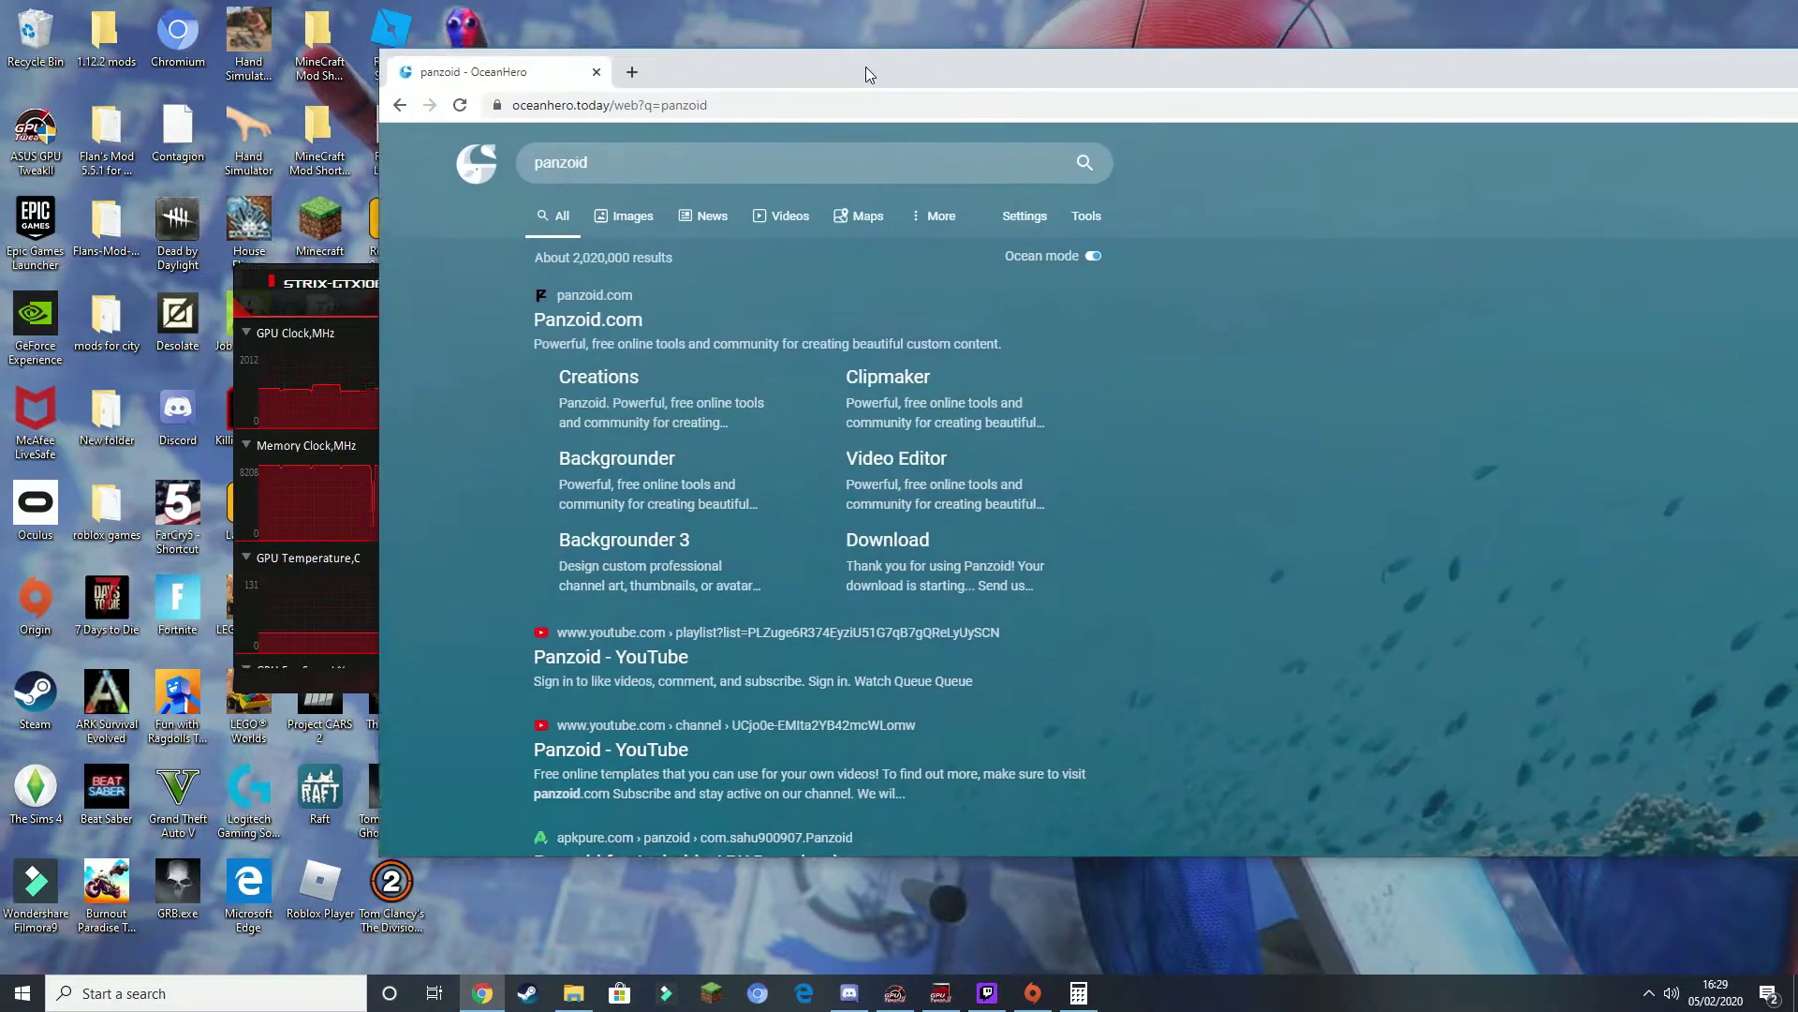
{"action": "left_click", "coordinate": [1766, 132]}
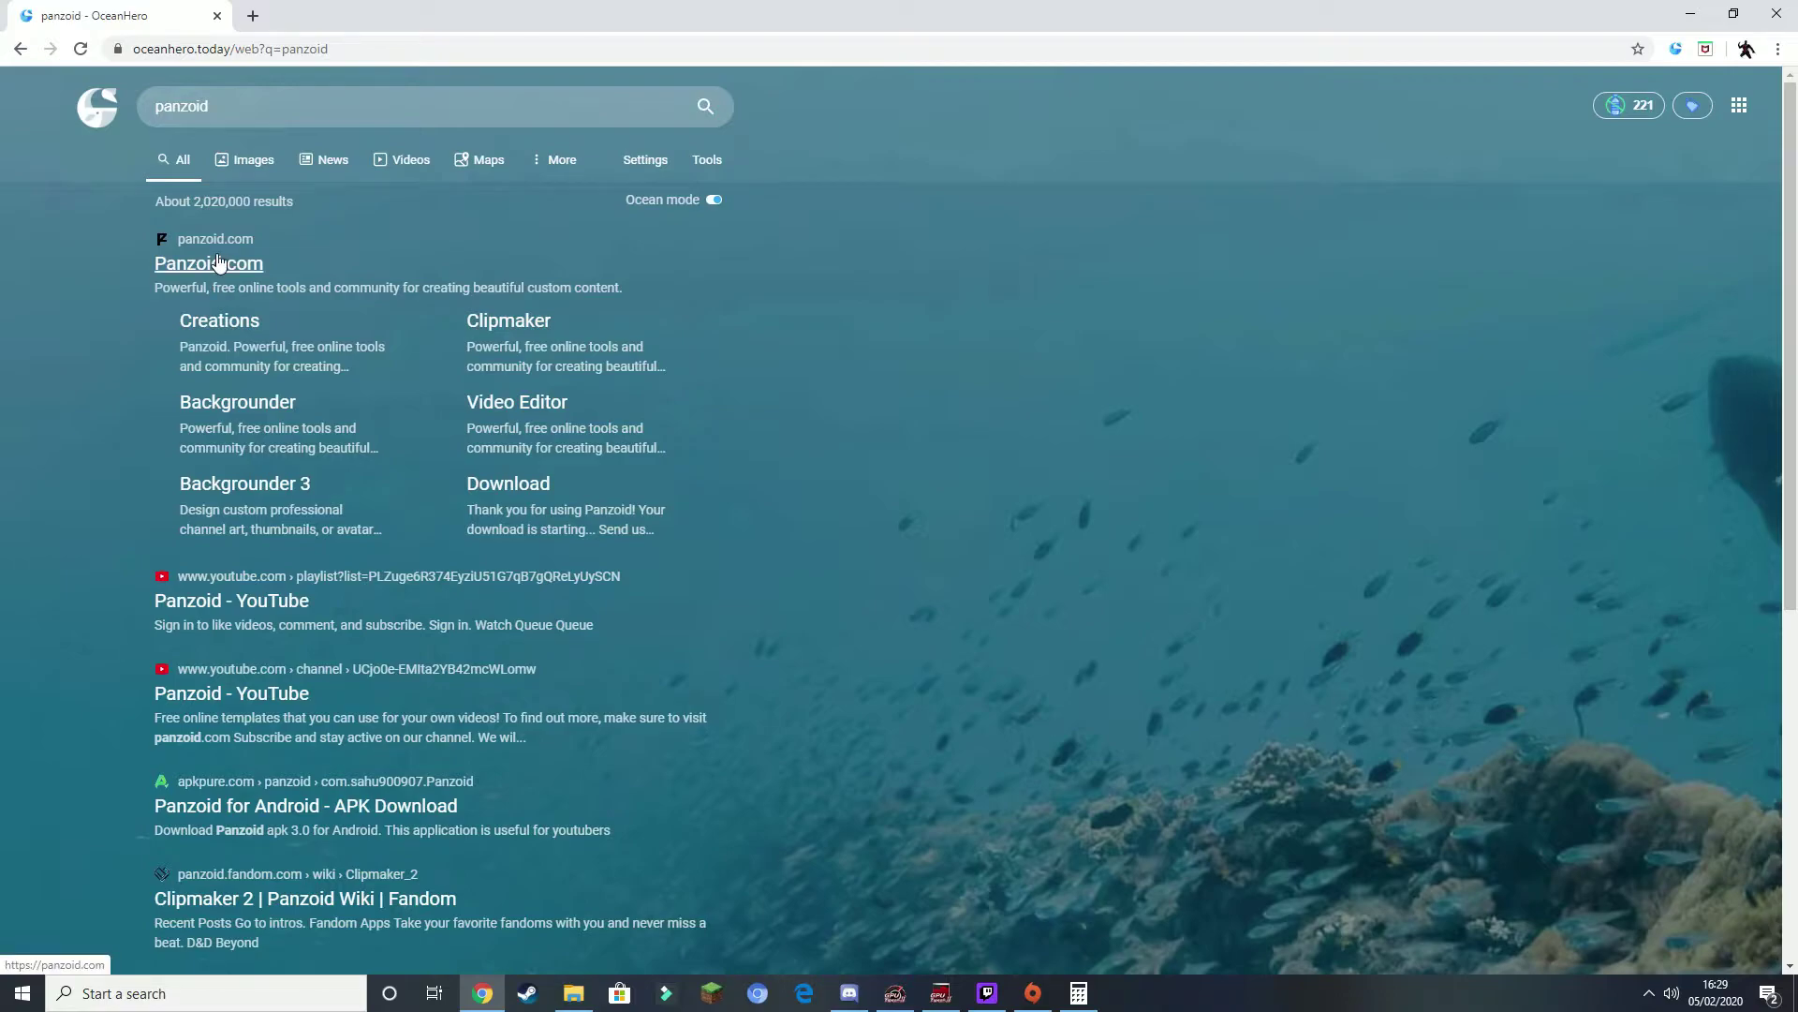
{"action": "left_click", "coordinate": [211, 268]}
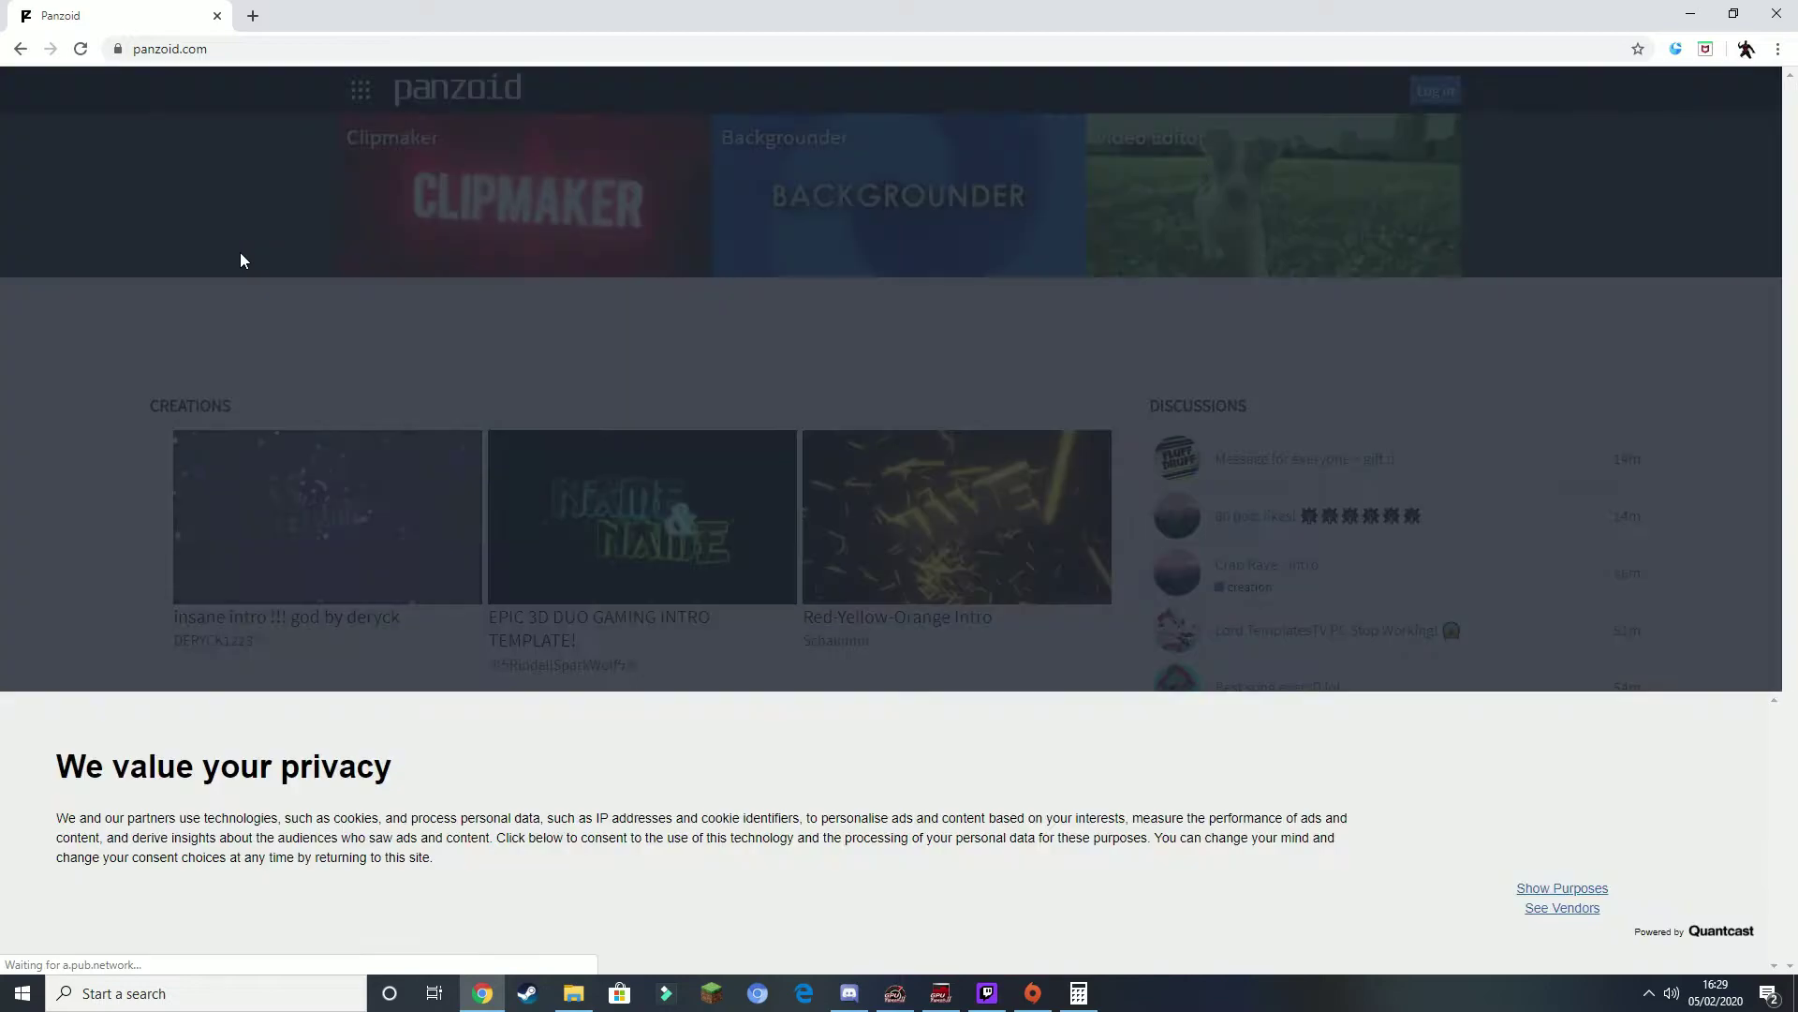
{"action": "left_click", "coordinate": [1508, 843]}
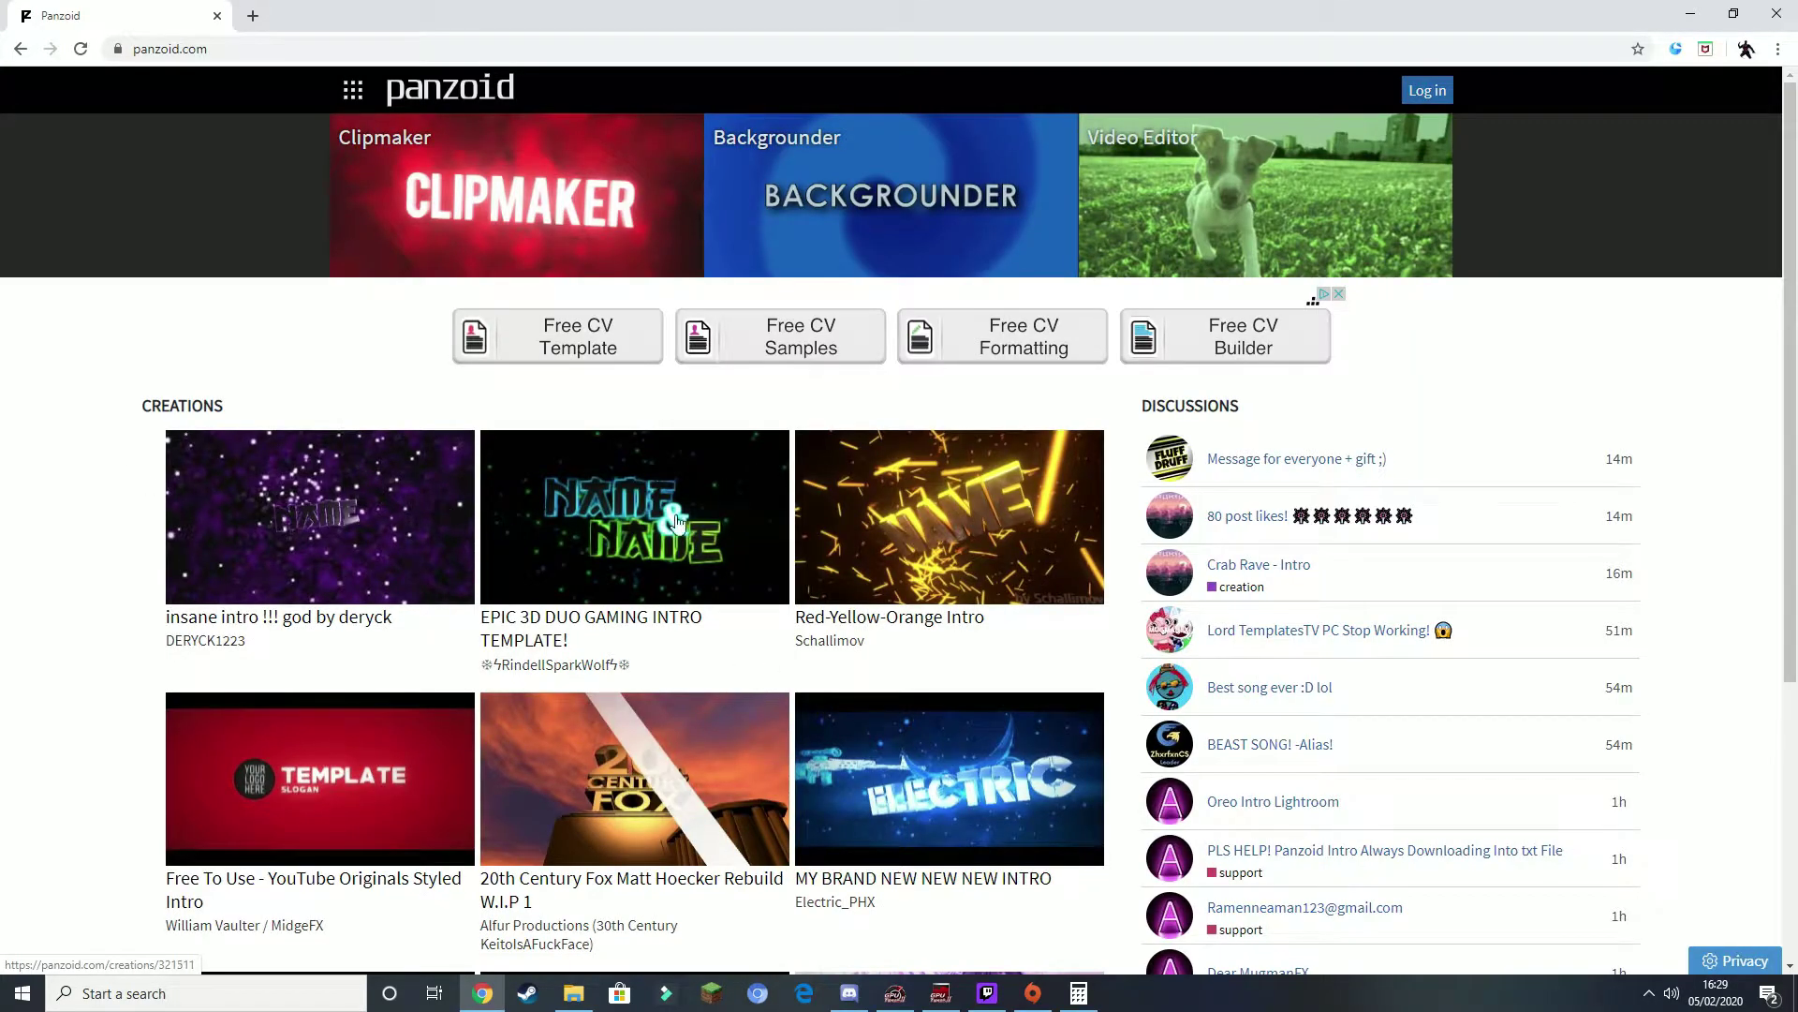
- Open the full list of Panzoid creations and look through the trending templates
{"action": "scroll", "coordinate": [562, 562], "scroll_direction": "down", "scroll_amount": 5}
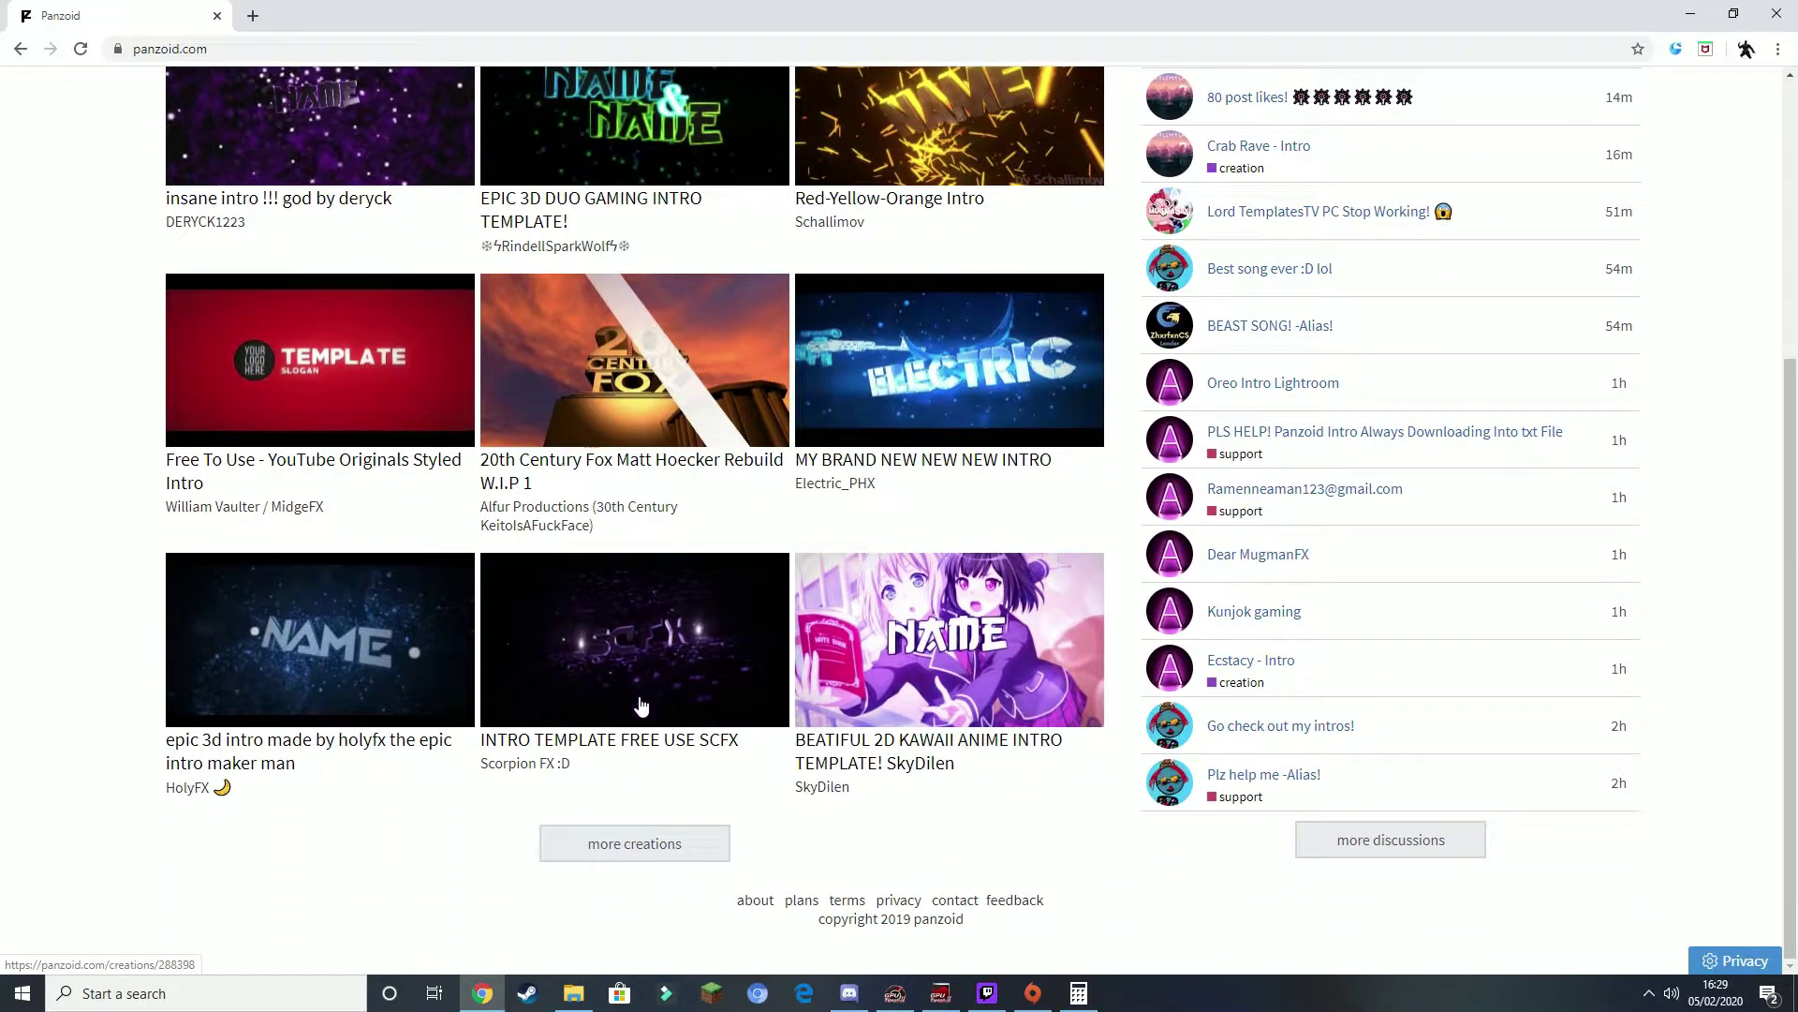
{"action": "left_click", "coordinate": [634, 846]}
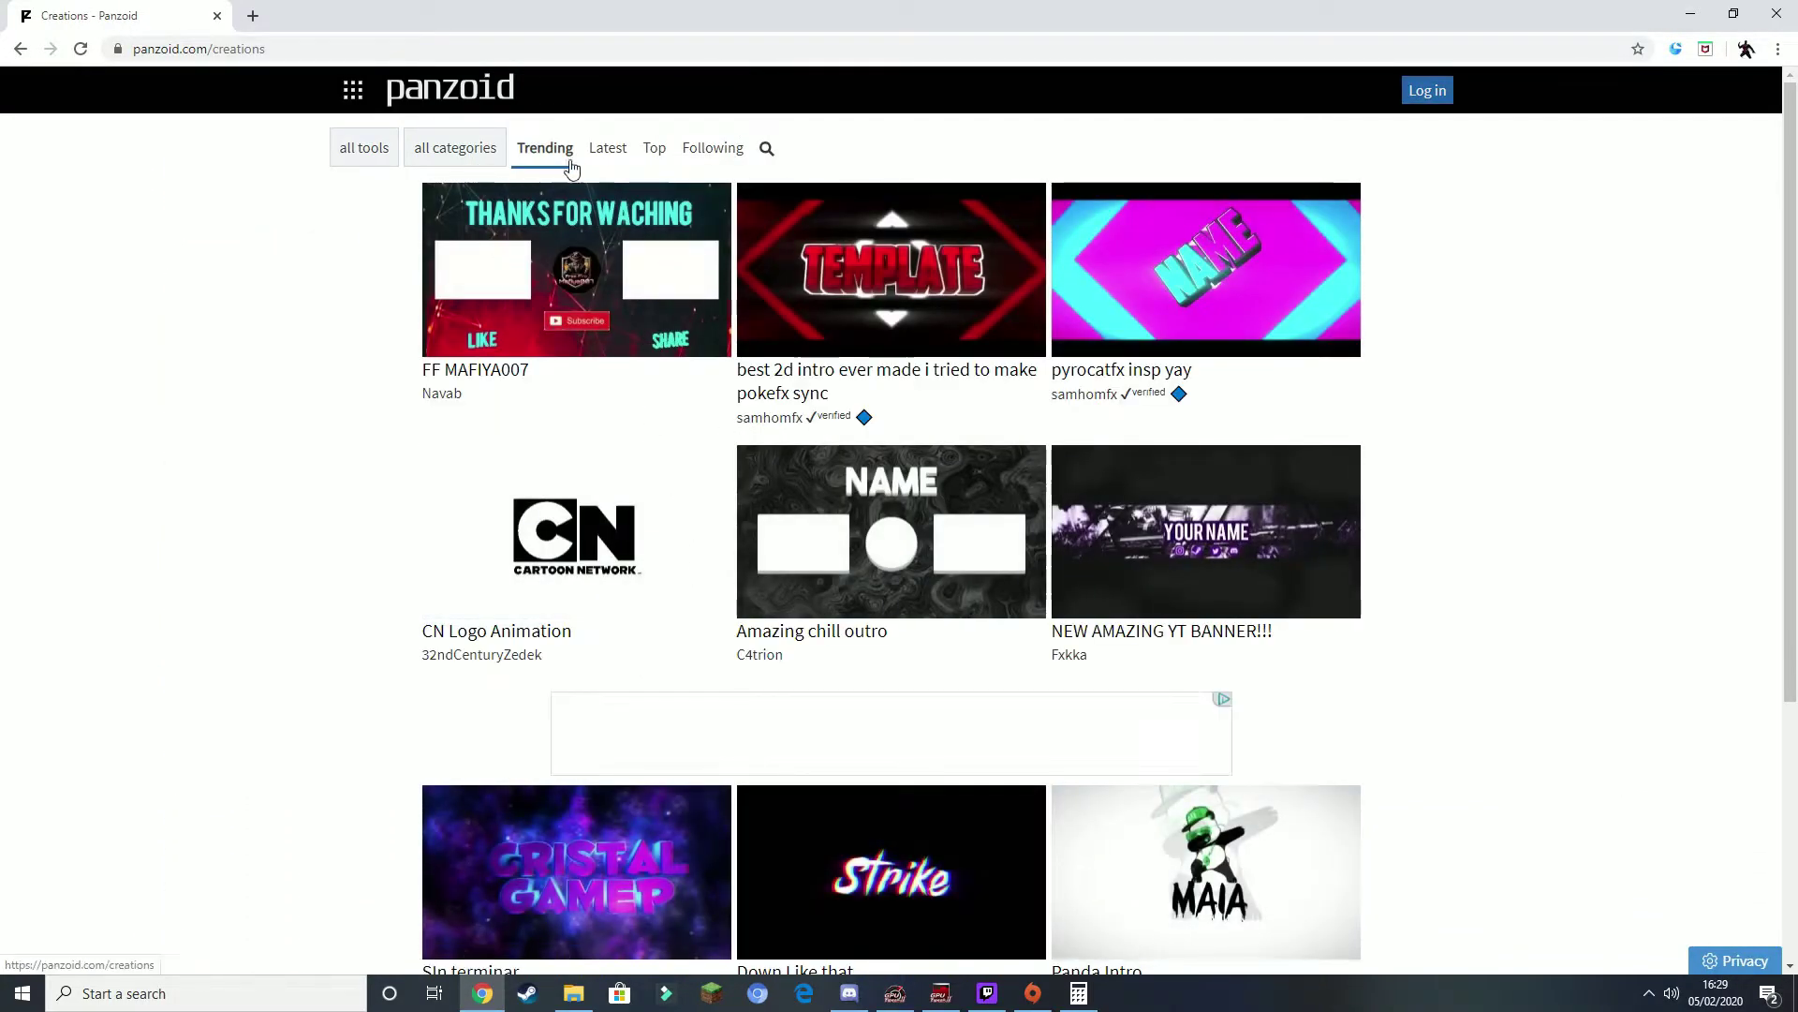
{"action": "scroll", "coordinate": [734, 382], "scroll_direction": "down", "scroll_amount": 7}
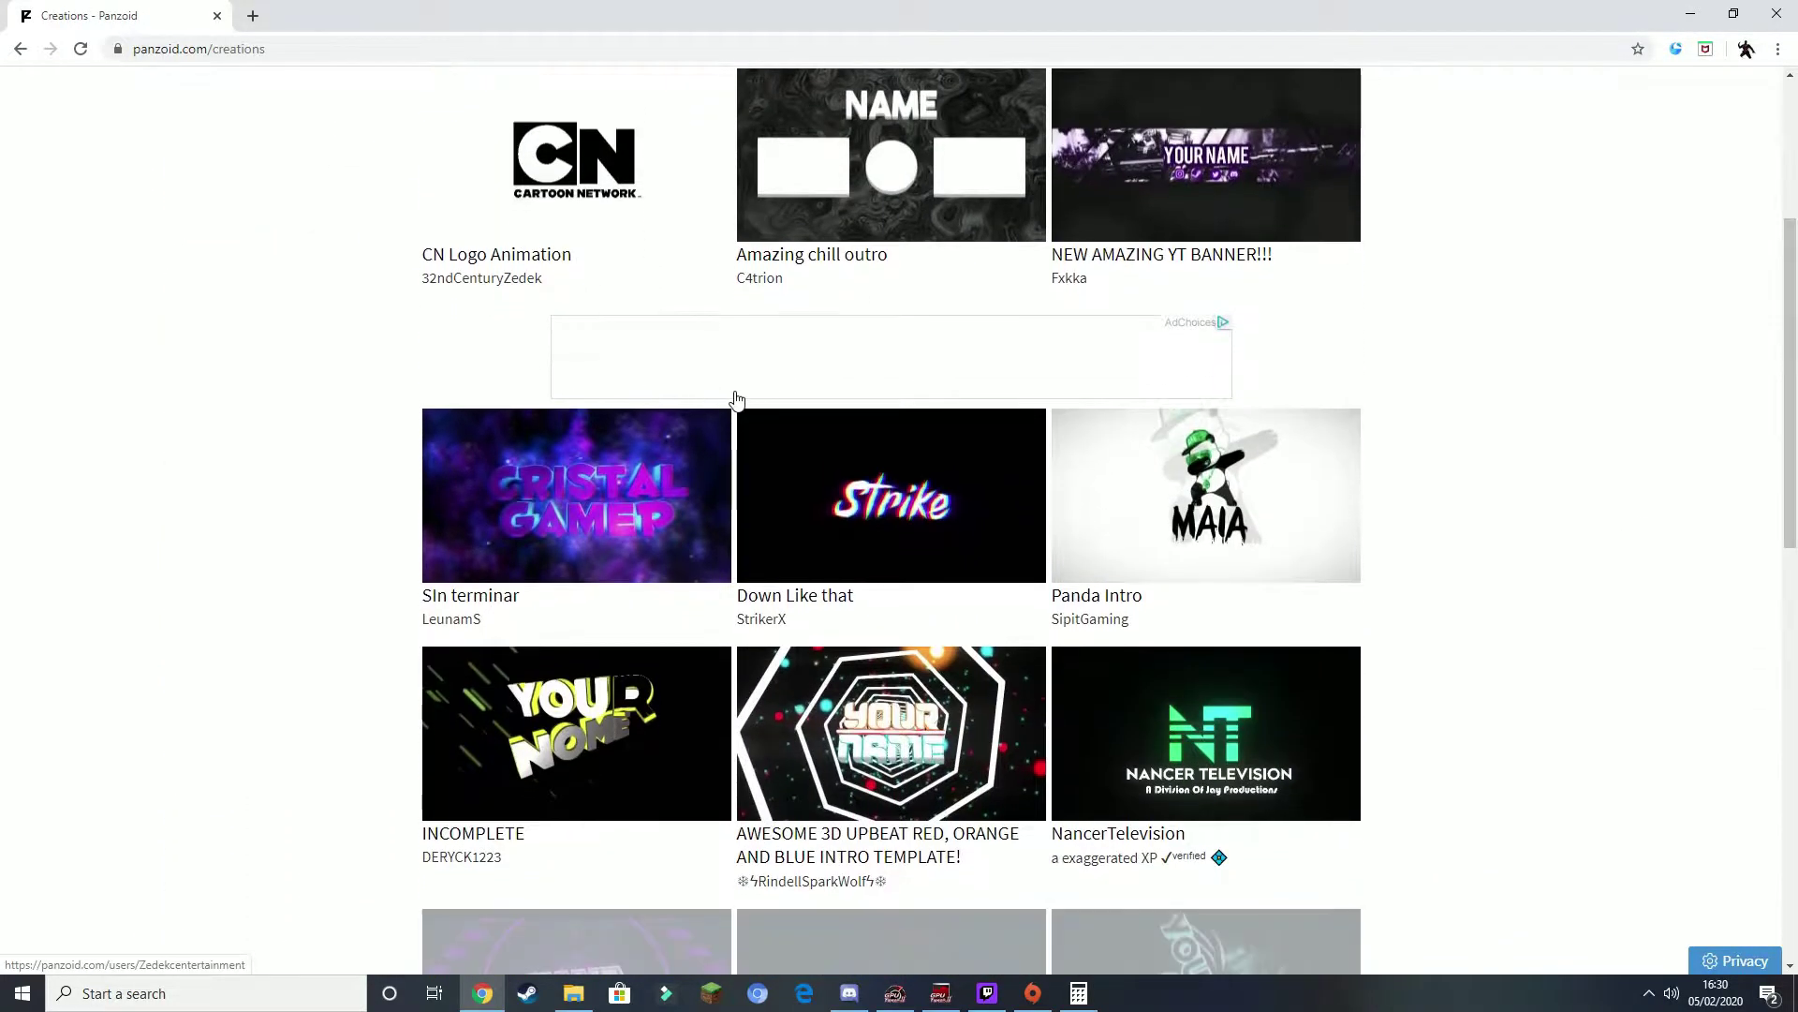
{"action": "scroll", "coordinate": [955, 636], "scroll_direction": "down", "scroll_amount": 10}
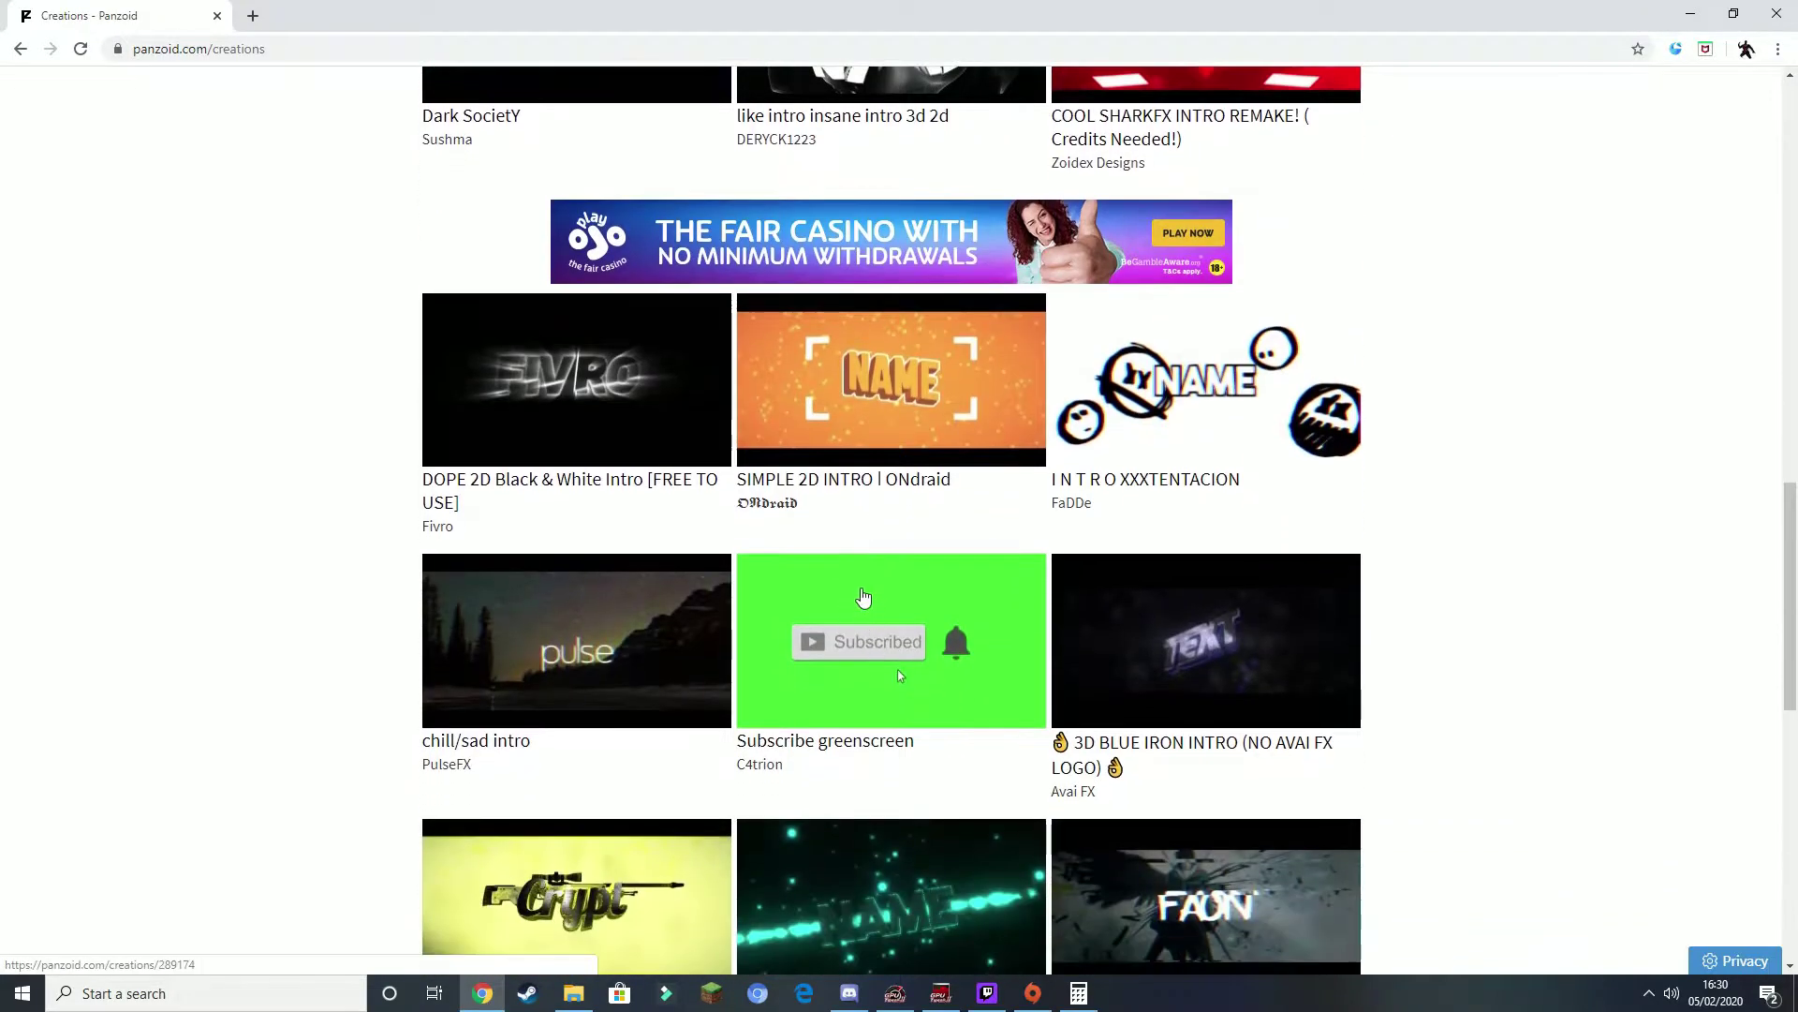
{"action": "scroll", "coordinate": [885, 669], "scroll_direction": "down", "scroll_amount": 3}
{"action": "scroll", "coordinate": [693, 643], "scroll_direction": "down", "scroll_amount": 3}
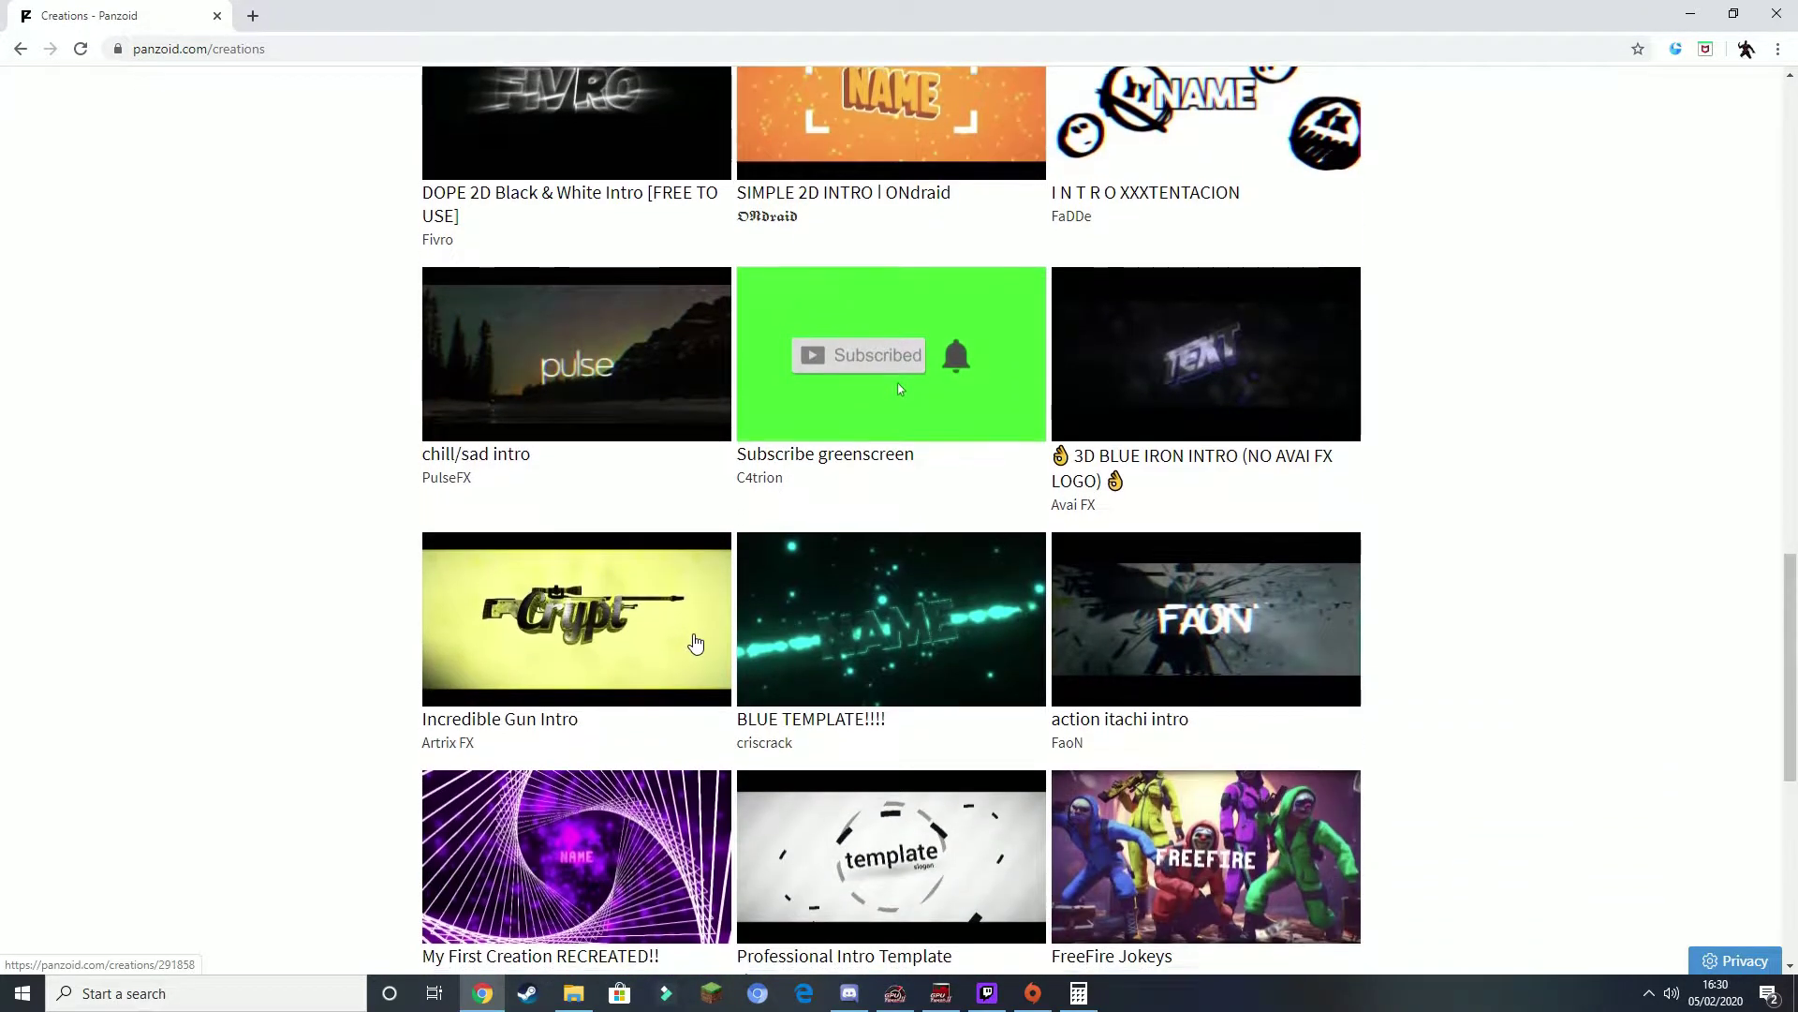
{"action": "scroll", "coordinate": [712, 644], "scroll_direction": "down", "scroll_amount": 2}
{"action": "scroll", "coordinate": [898, 727], "scroll_direction": "up", "scroll_amount": 14}
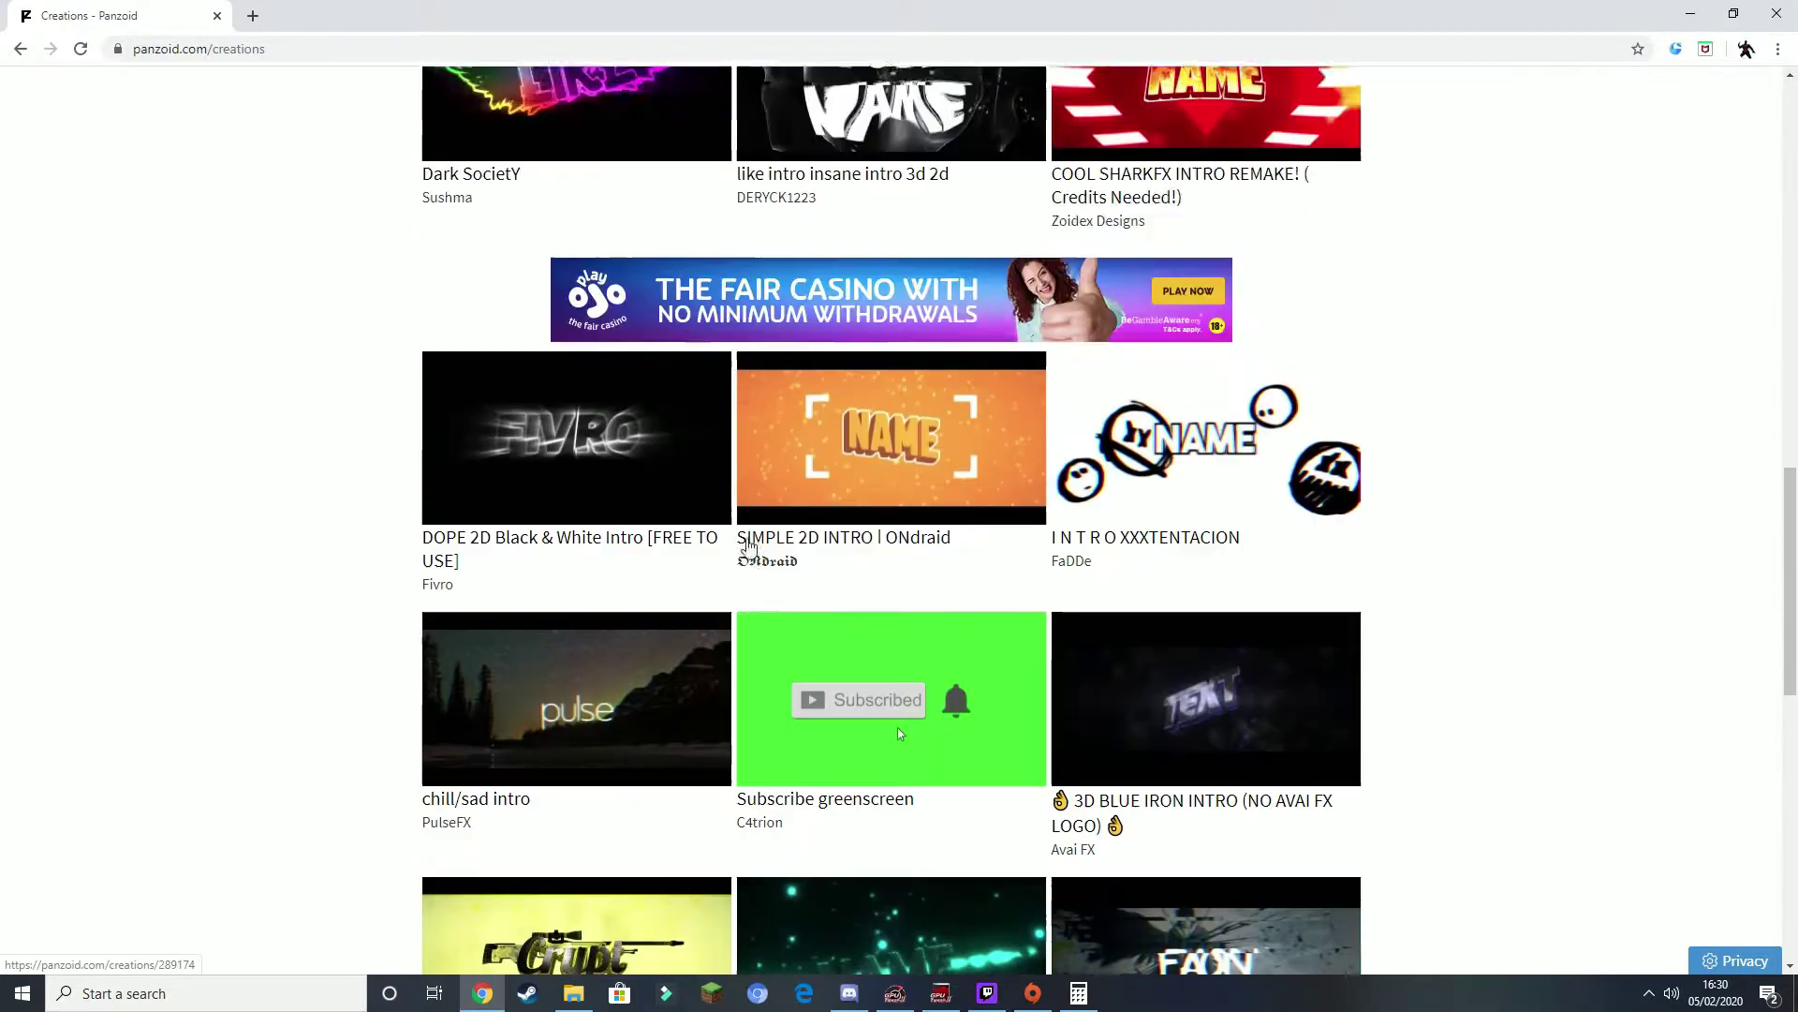
{"action": "scroll", "coordinate": [902, 198], "scroll_direction": "up", "scroll_amount": 10}
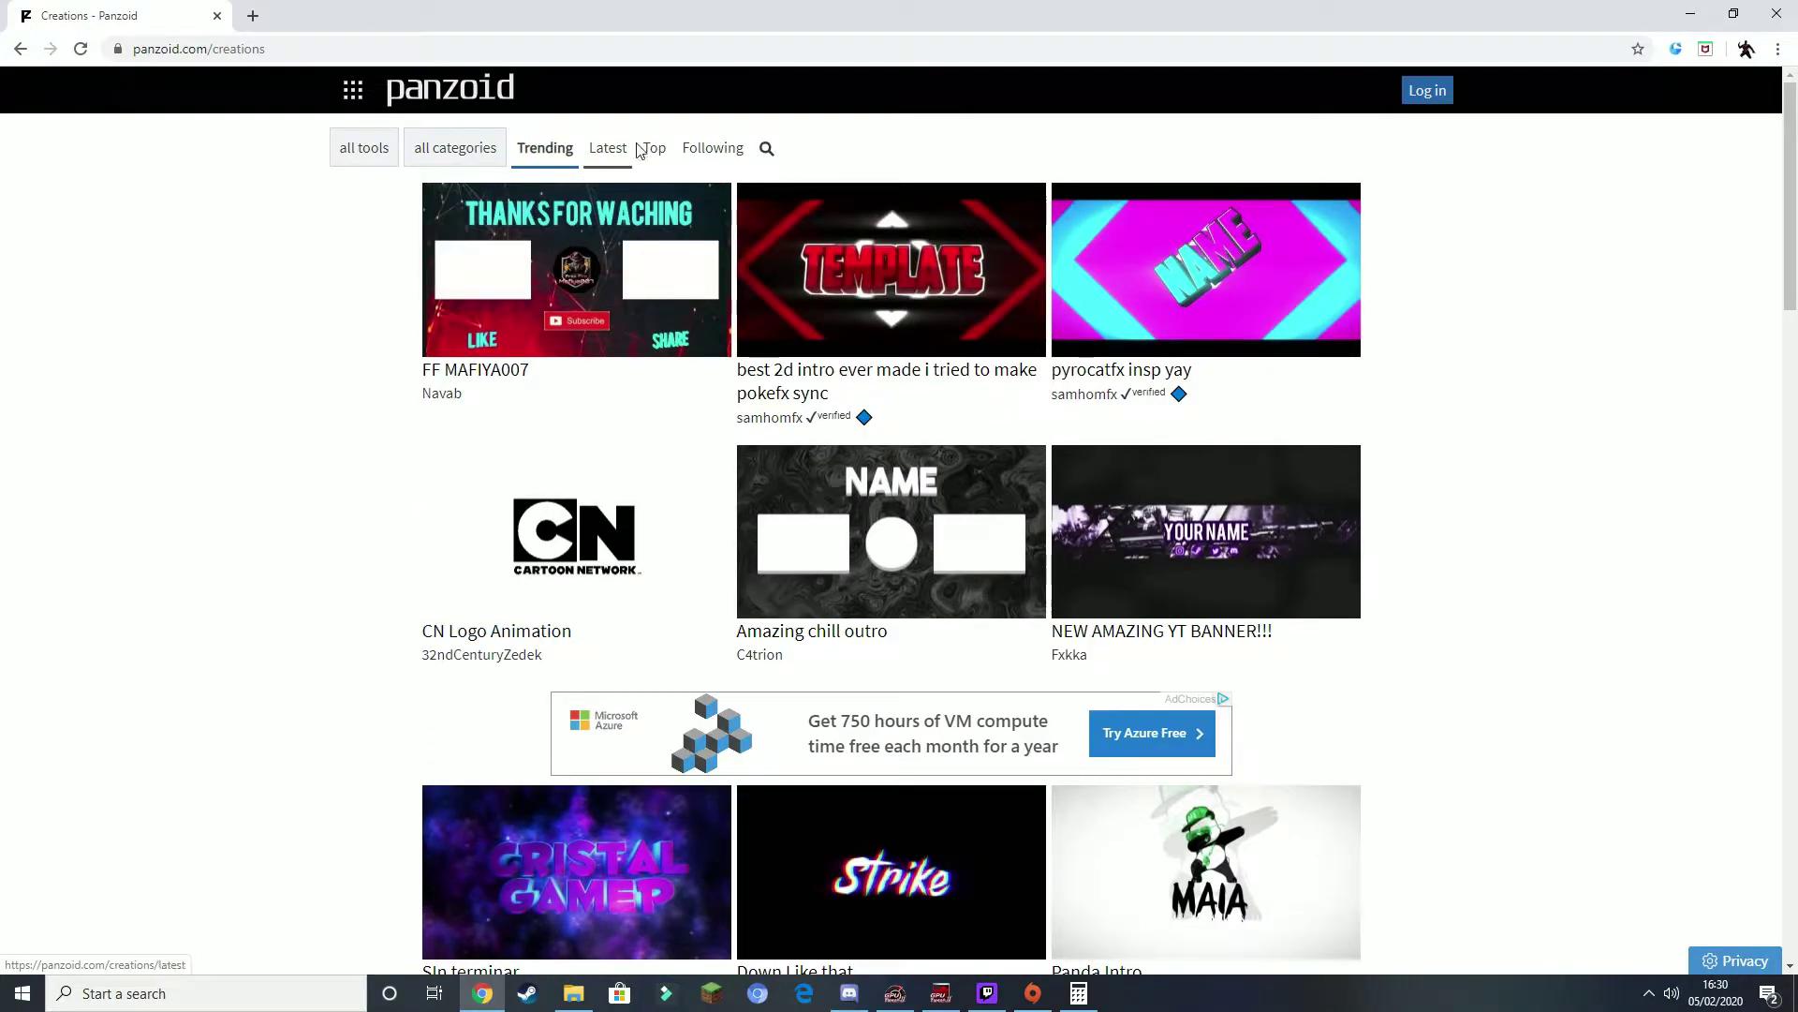
- Search the Panzoid creations for "minecraft"
{"action": "left_click", "coordinate": [766, 150]}
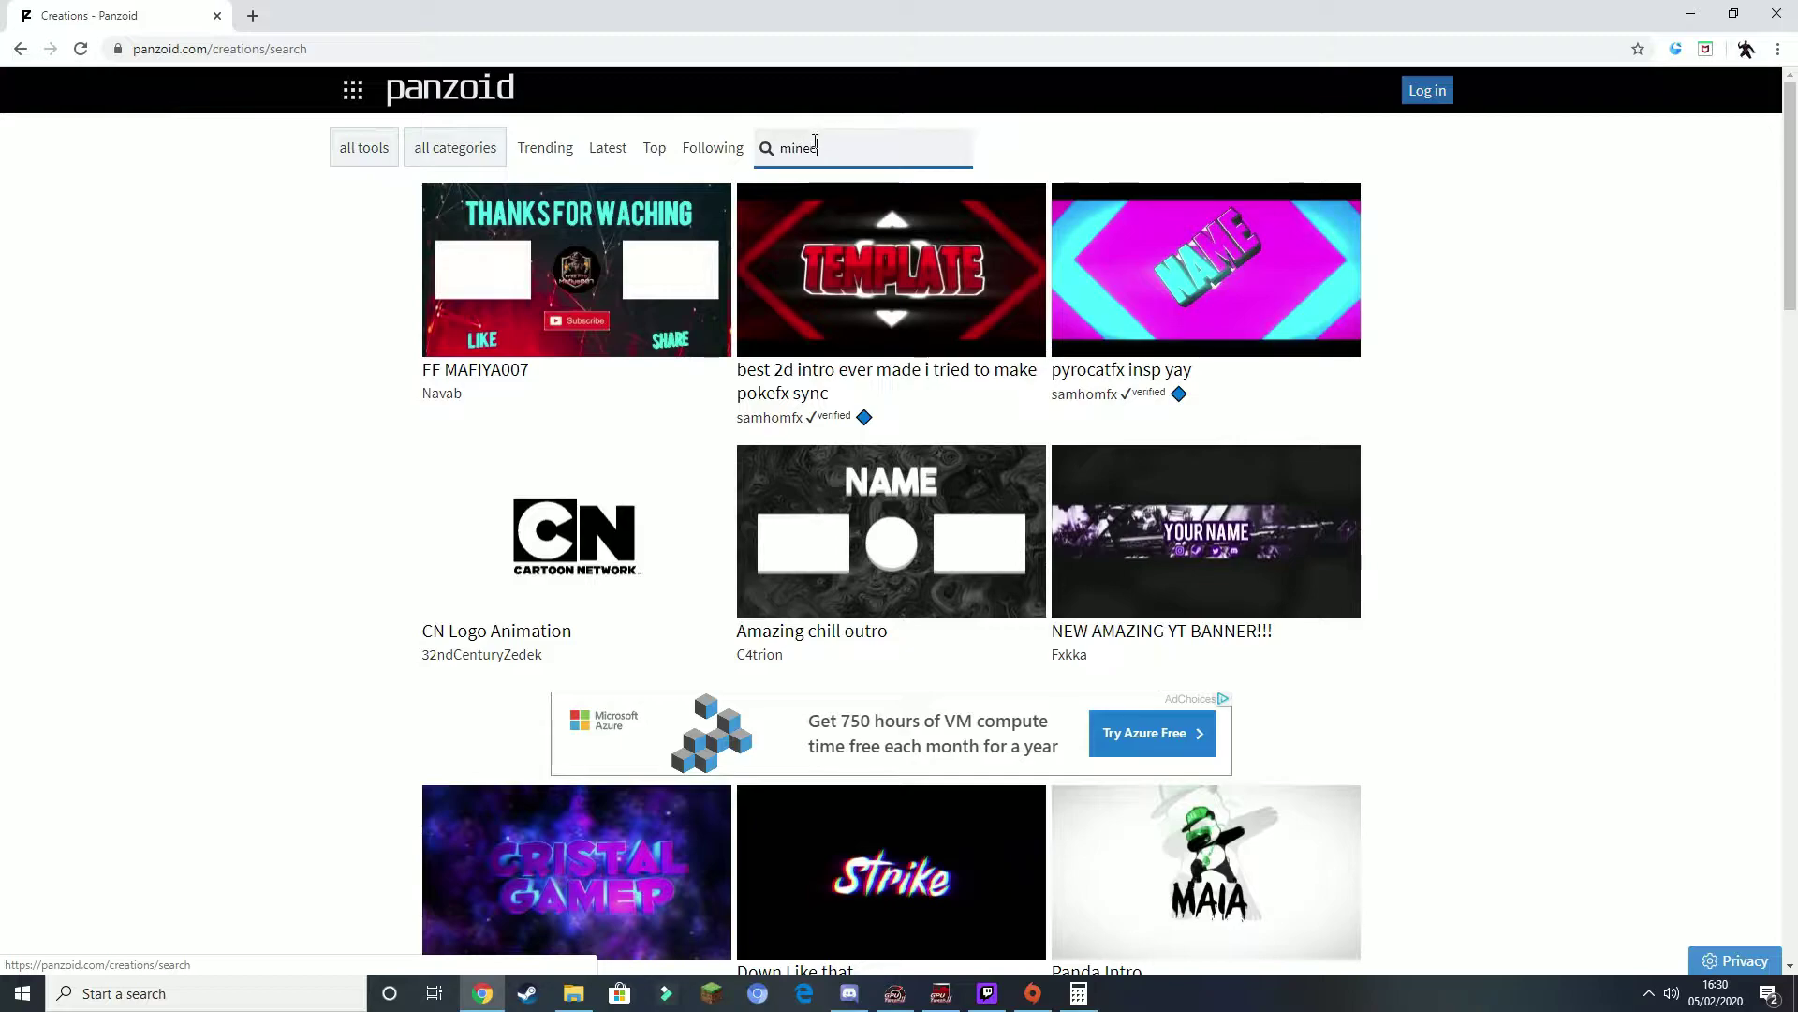
{"action": "type", "text": "minecraft]#"}
{"action": "key", "text": "BackSpace"}
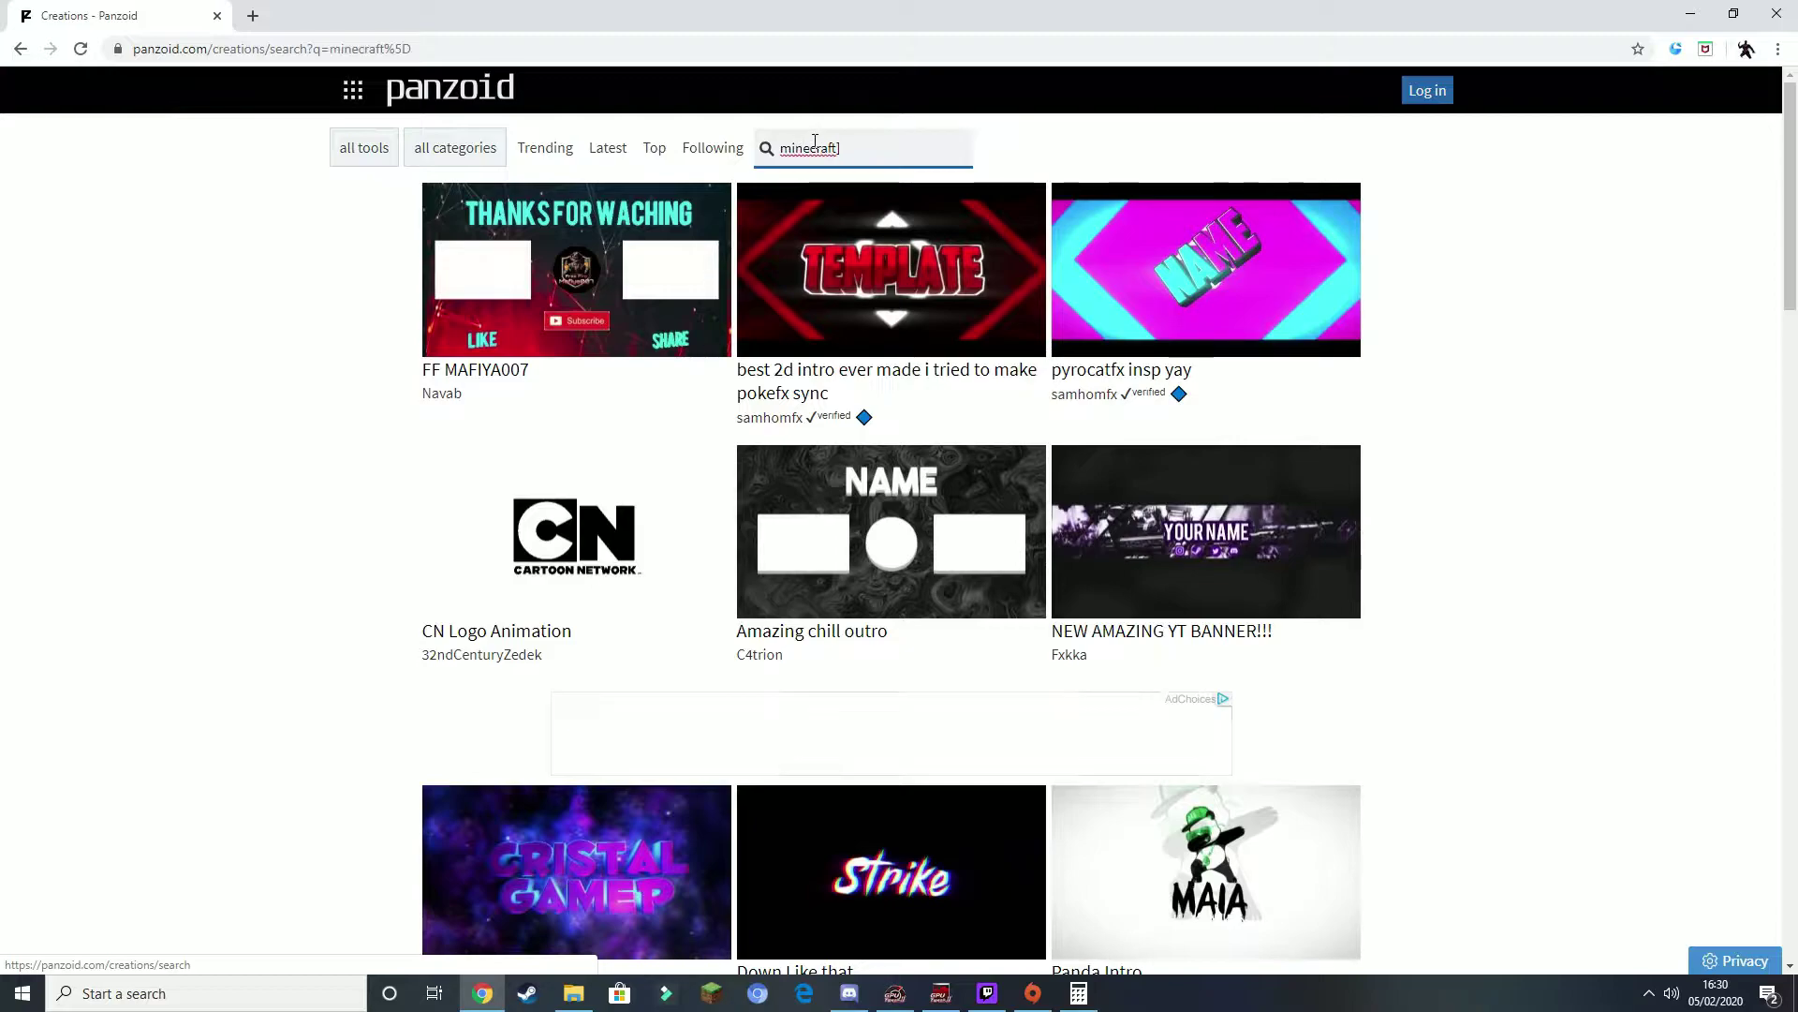
{"action": "key", "text": "Return"}
{"action": "key", "text": "BackSpace"}
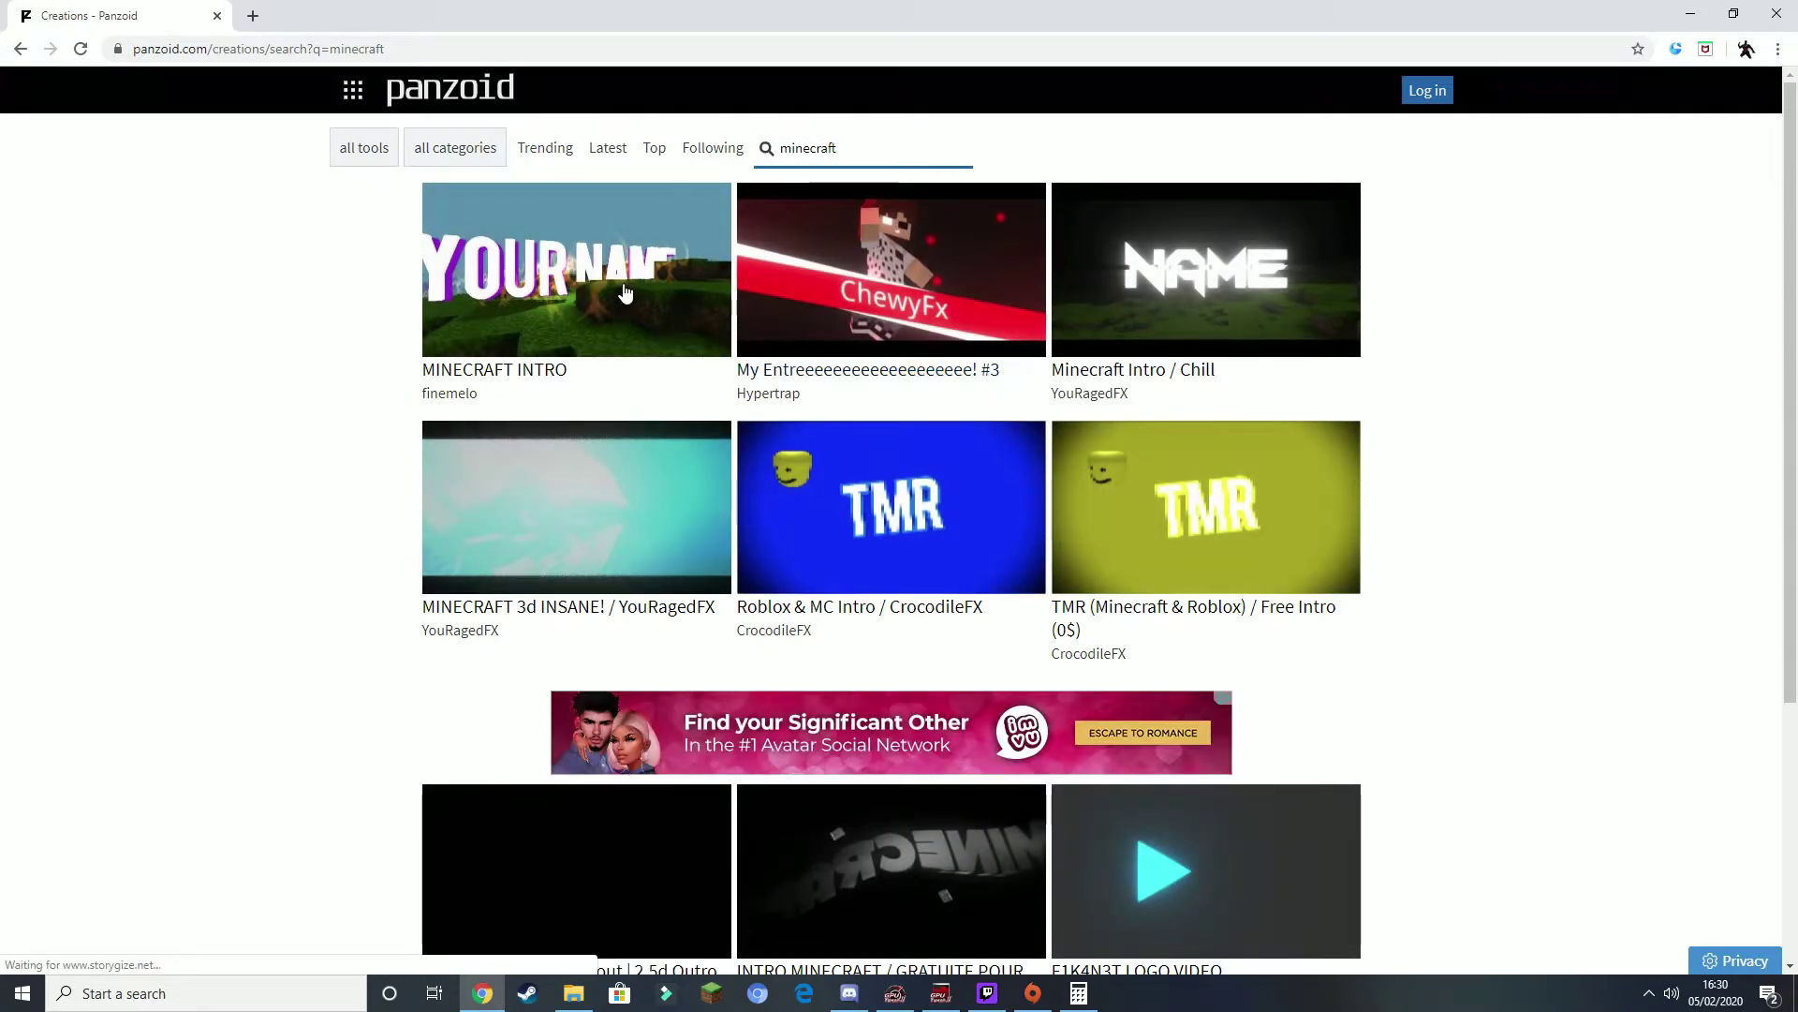
- Open the MINECRAFT INTRO template in Clipmaker and preview its animation, pausing partway through
{"action": "left_click", "coordinate": [583, 273]}
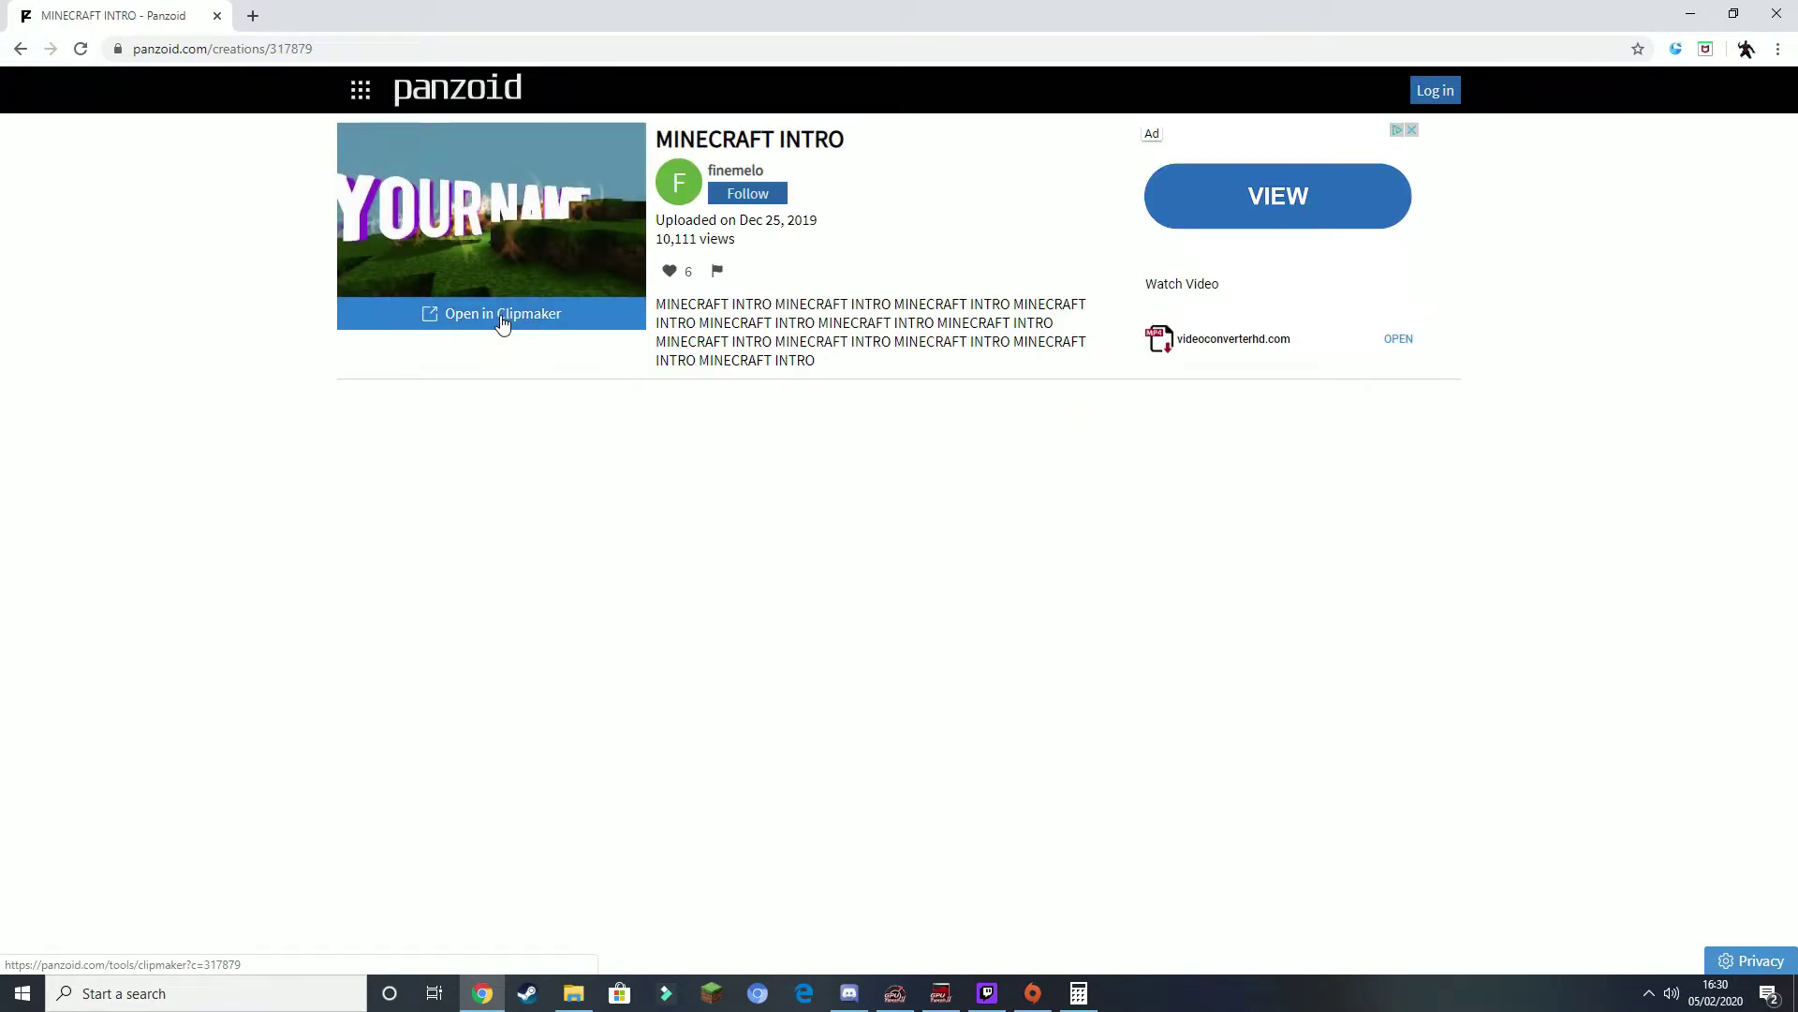
{"action": "left_click", "coordinate": [502, 318]}
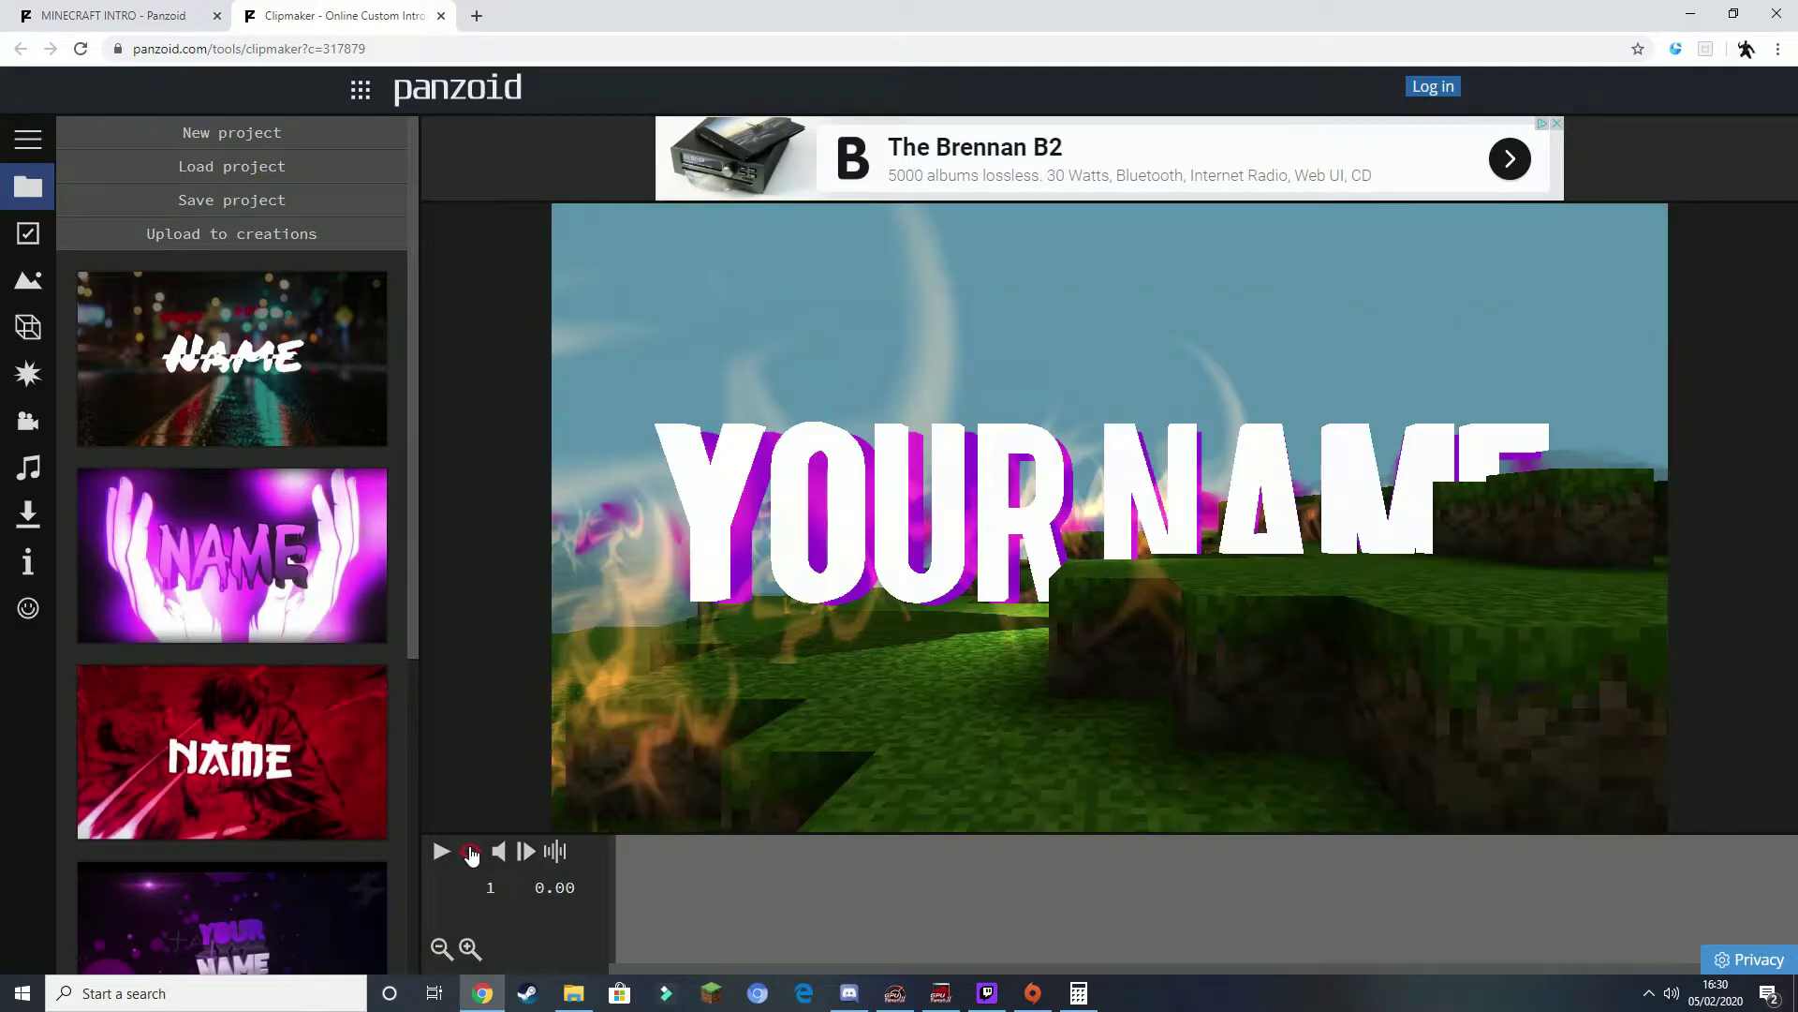
{"action": "left_click", "coordinate": [441, 852]}
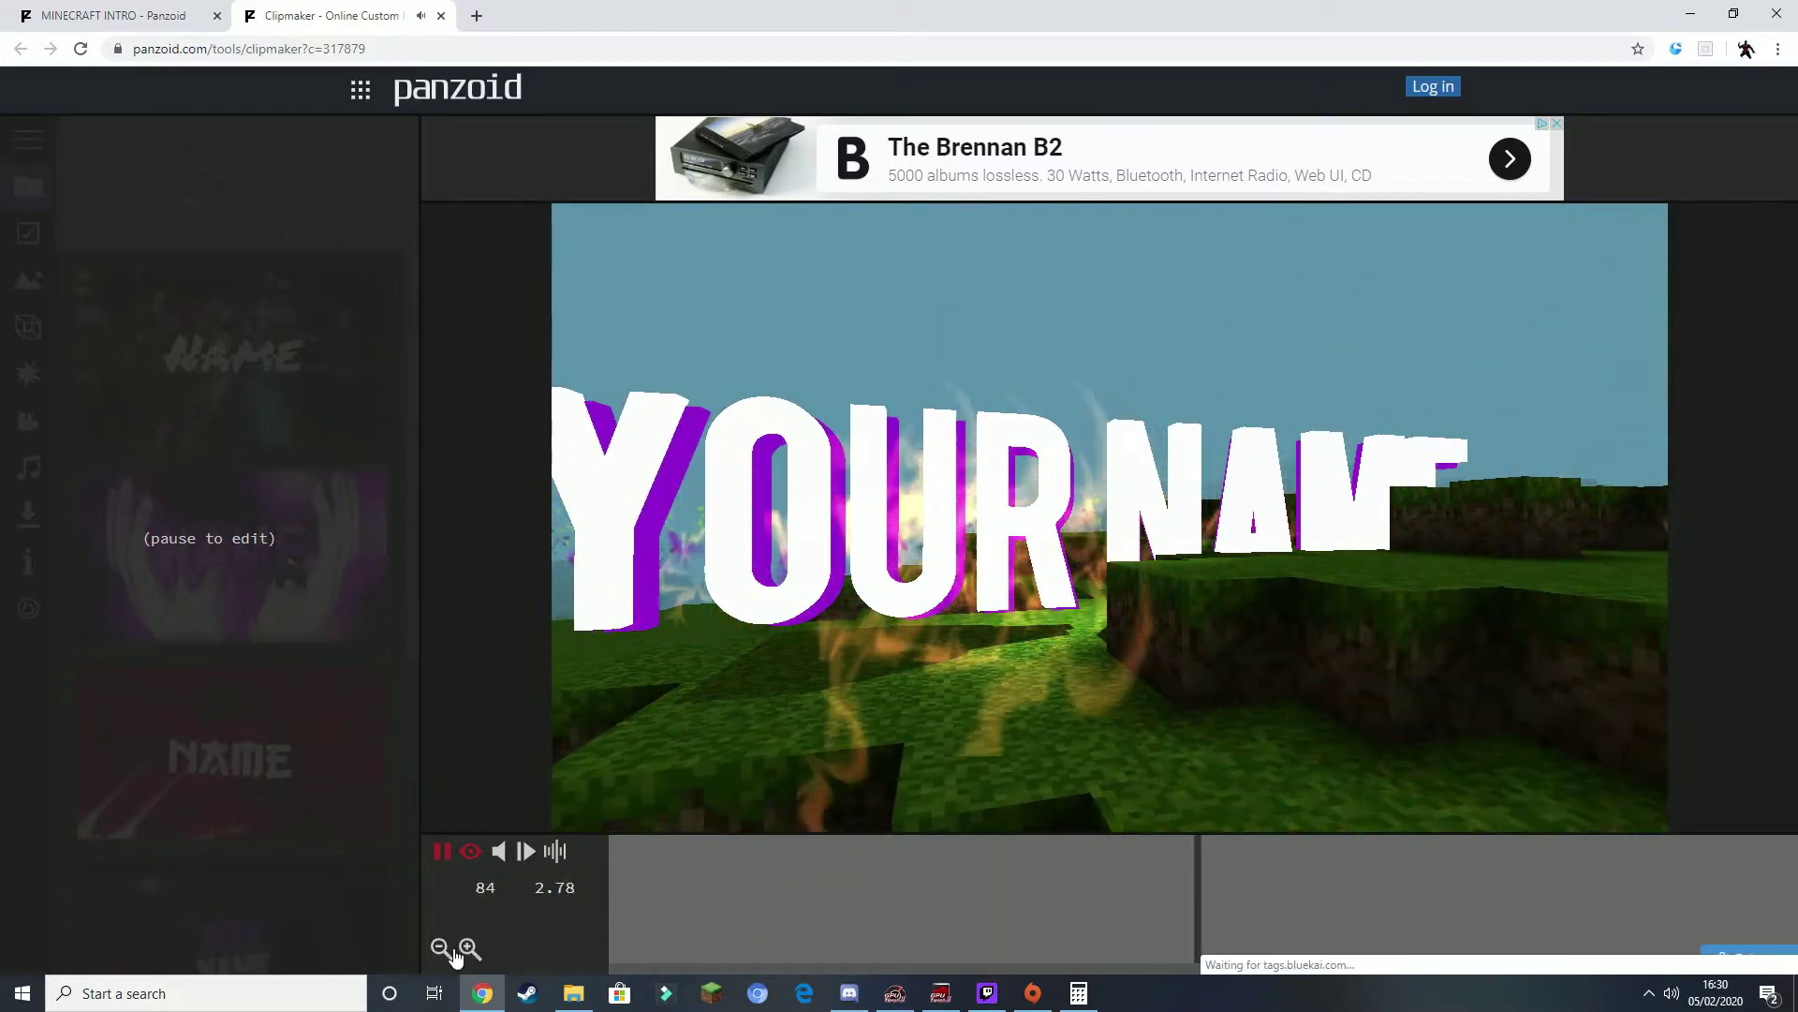
{"action": "left_click", "coordinate": [442, 851]}
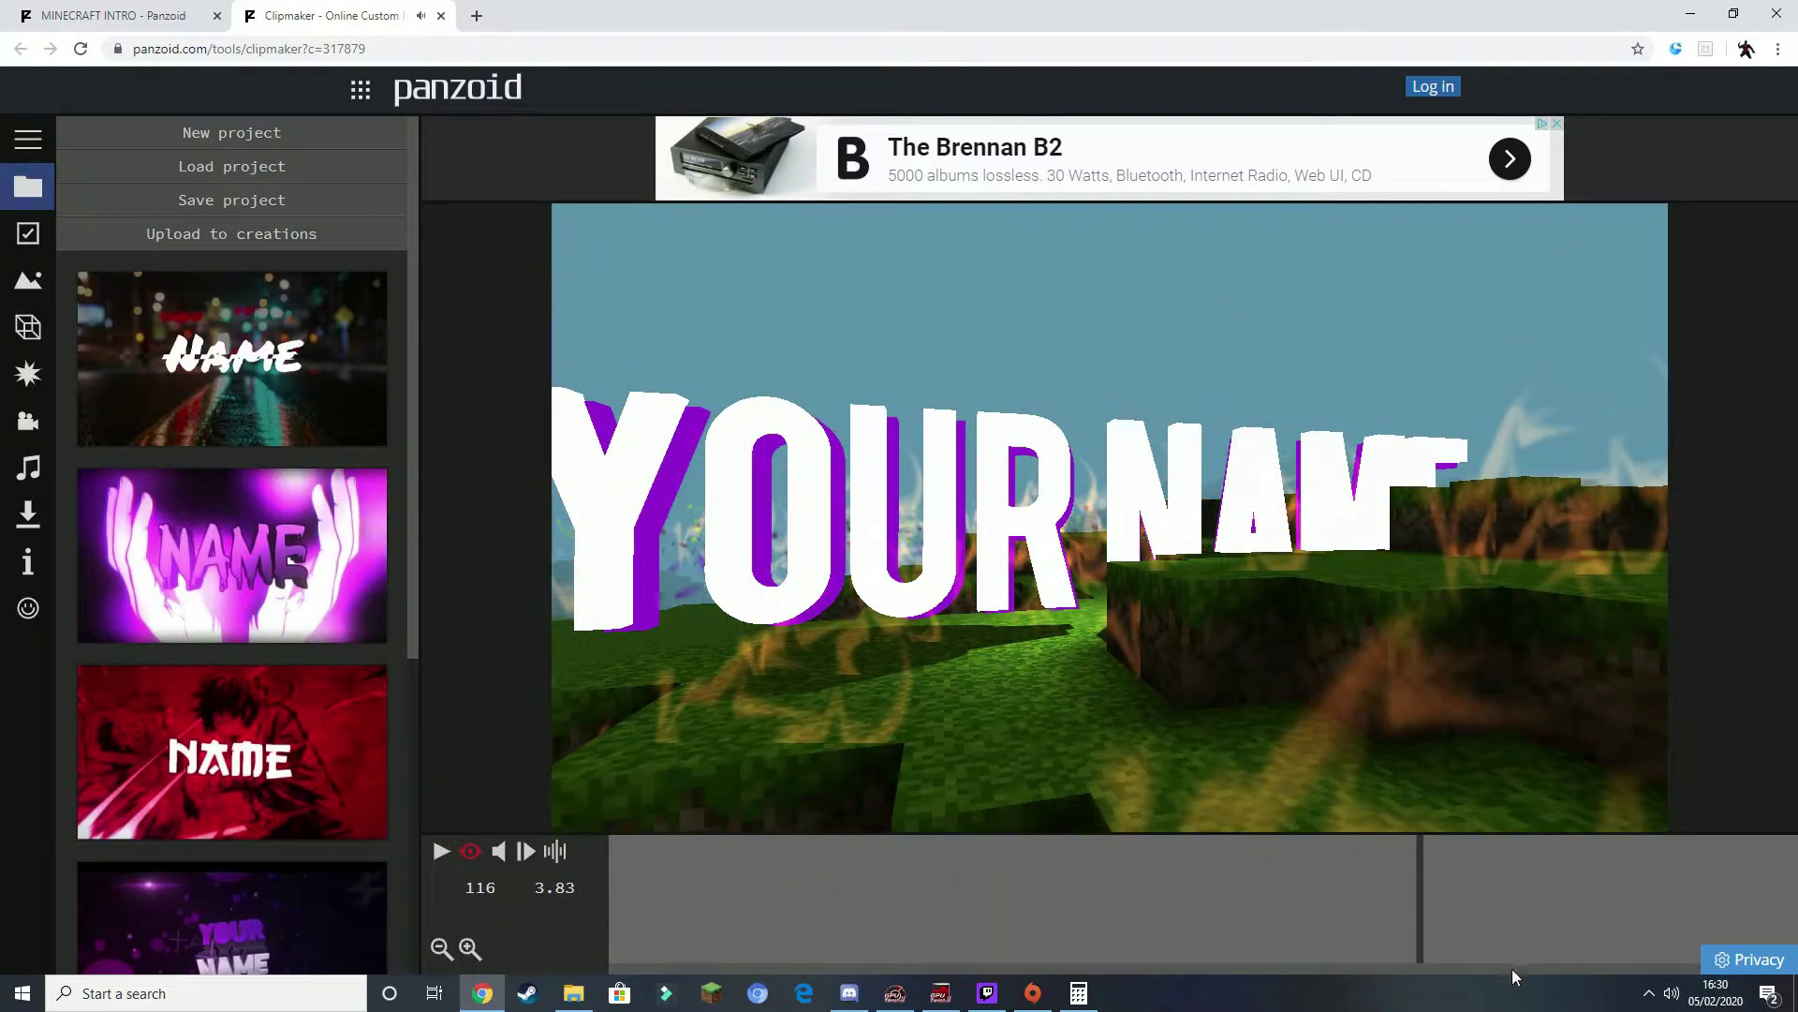
- Set the speaker volume to 34
{"action": "left_click", "coordinate": [1671, 995]}
{"action": "left_click", "coordinate": [1598, 949]}
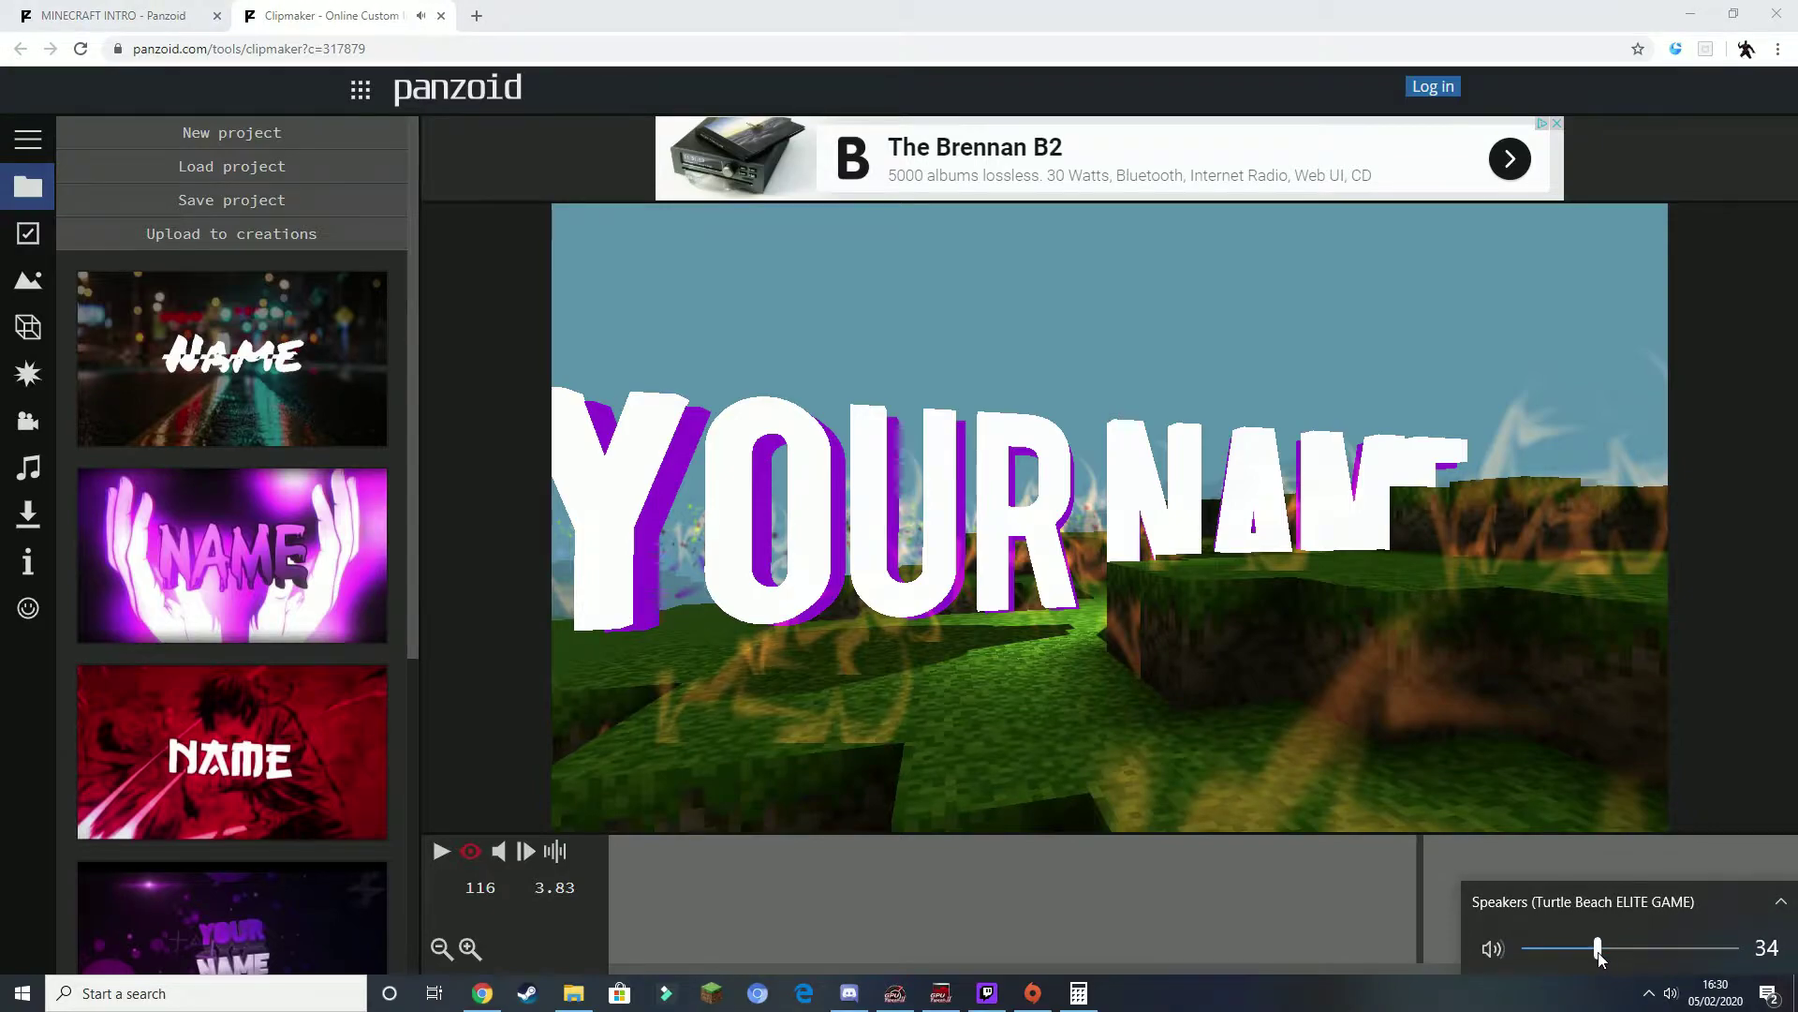
{"action": "left_click", "coordinate": [1305, 939]}
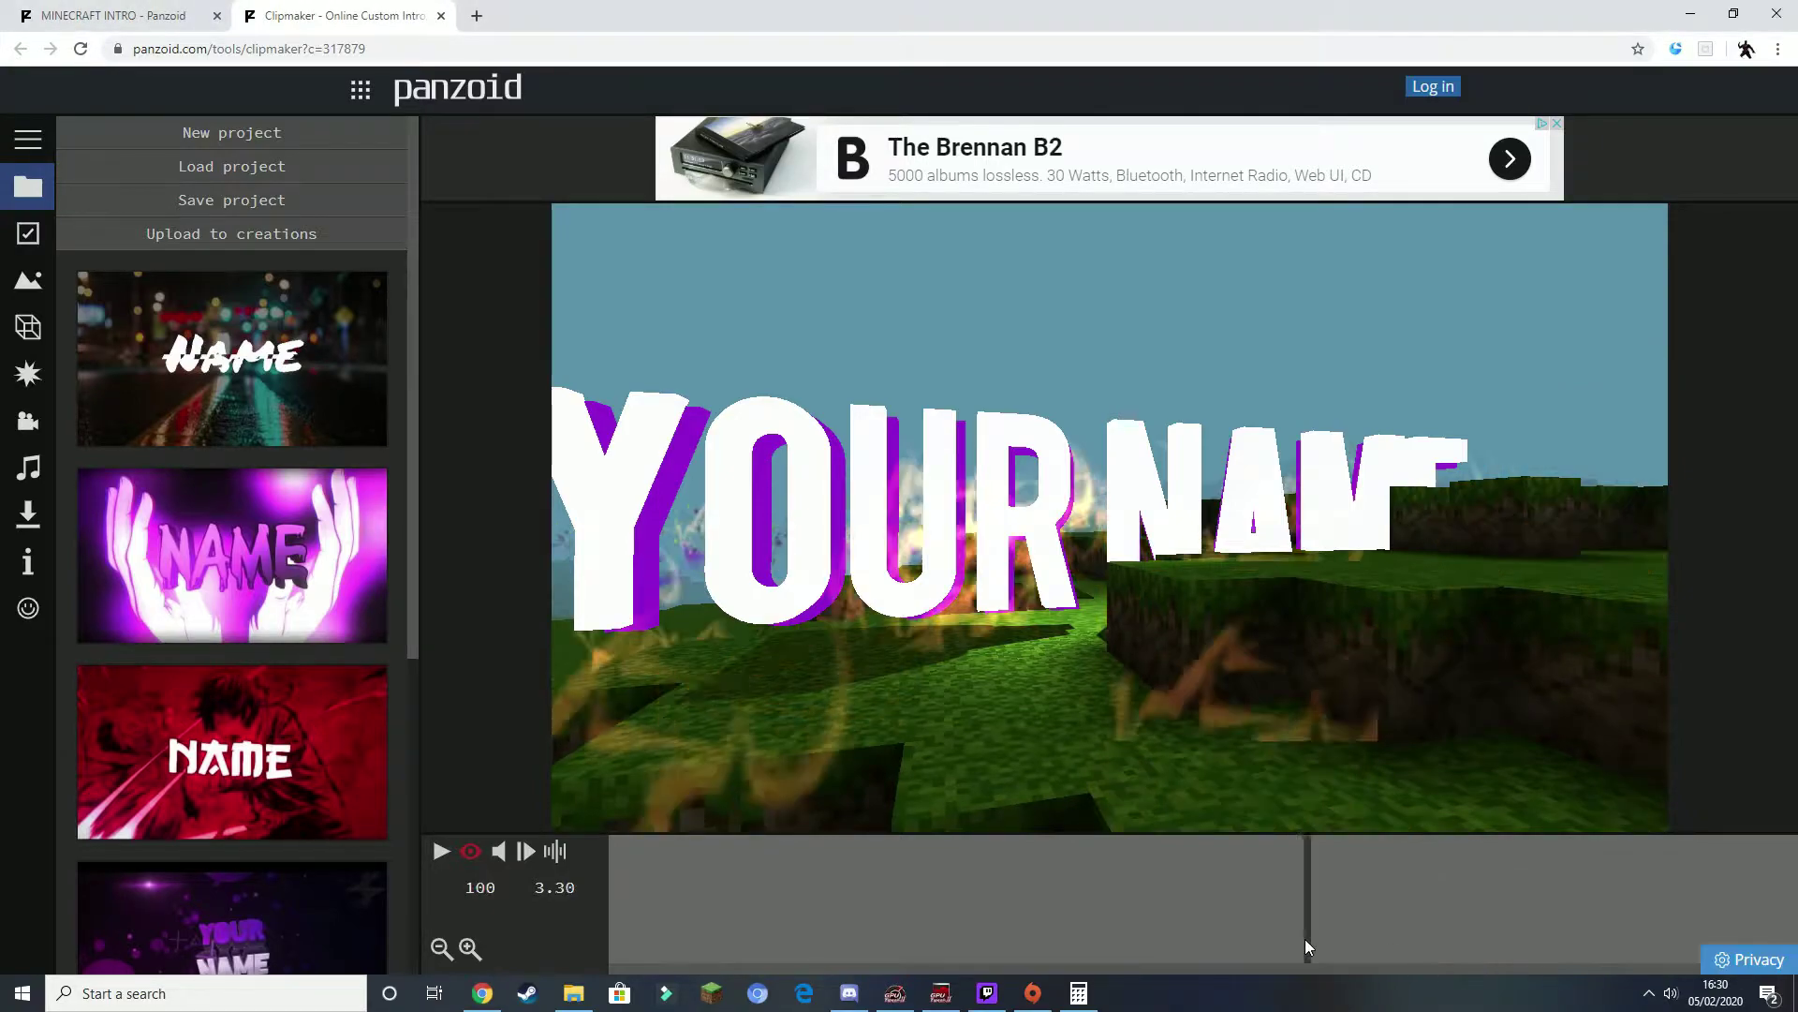
- Play the Minecraft intro in the free editing view, pause it and close the Clipmaker tab
{"action": "left_click", "coordinate": [442, 851]}
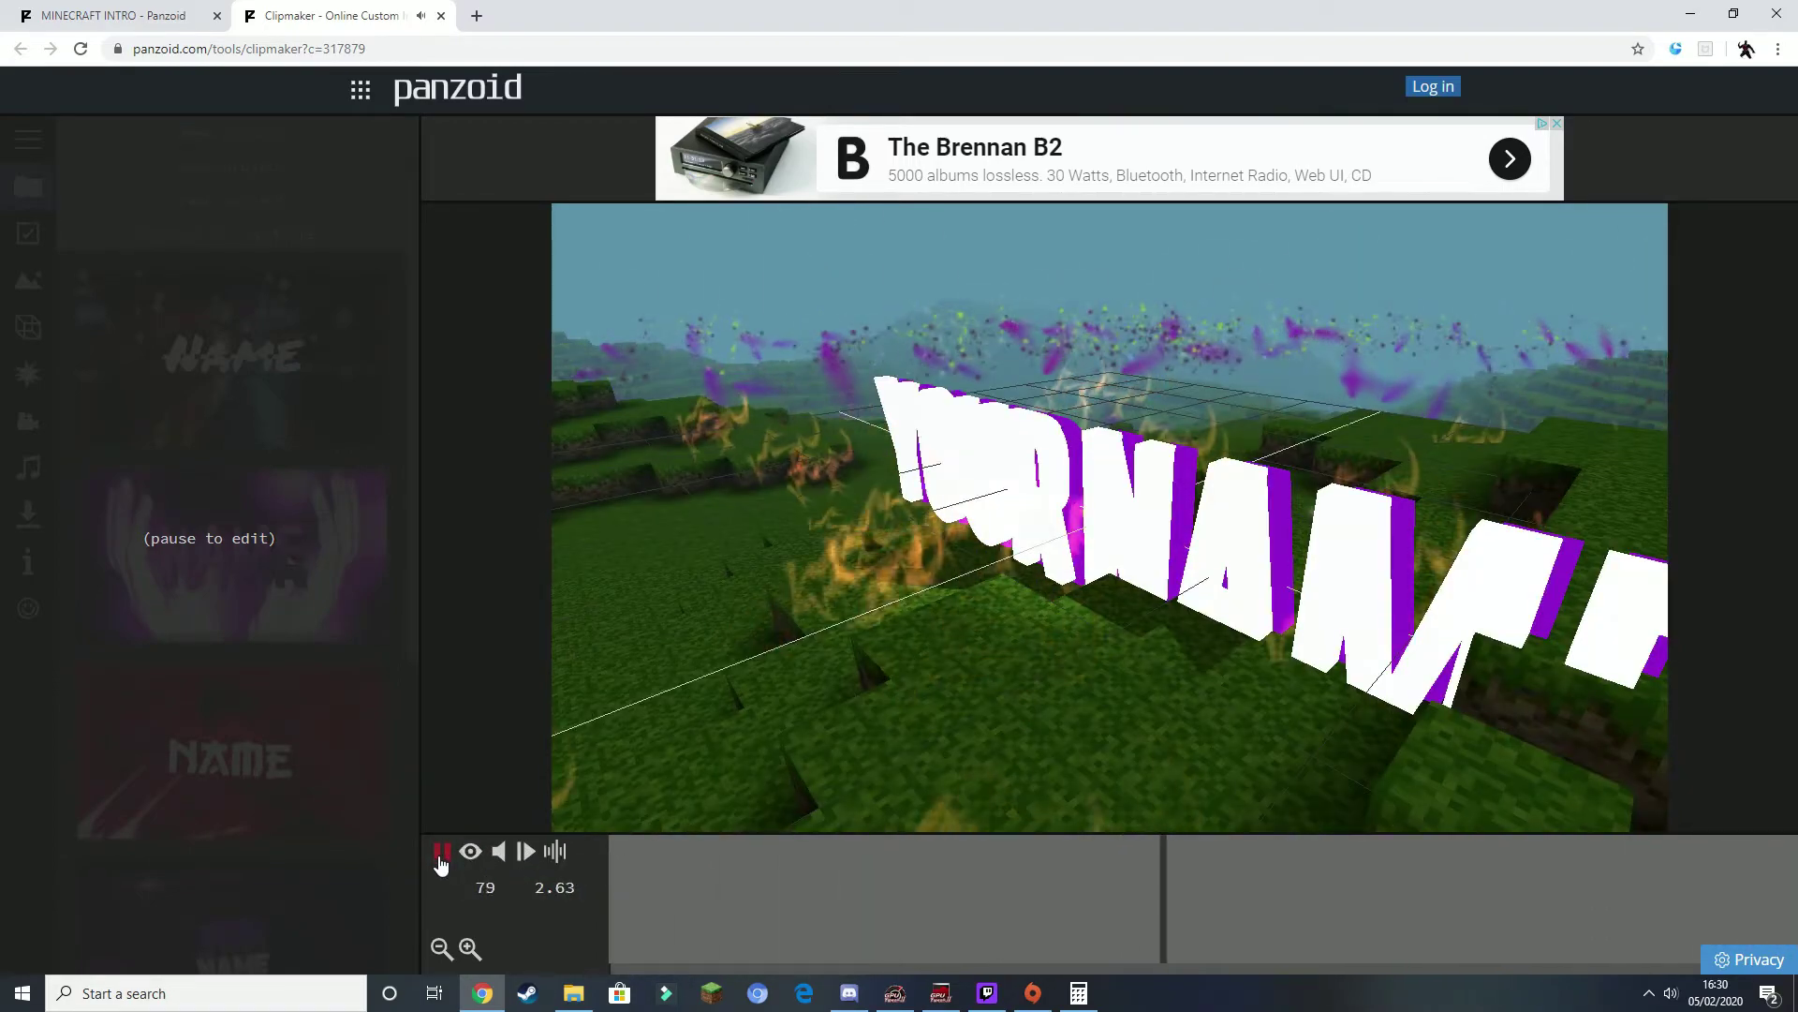
{"action": "left_click", "coordinate": [442, 852]}
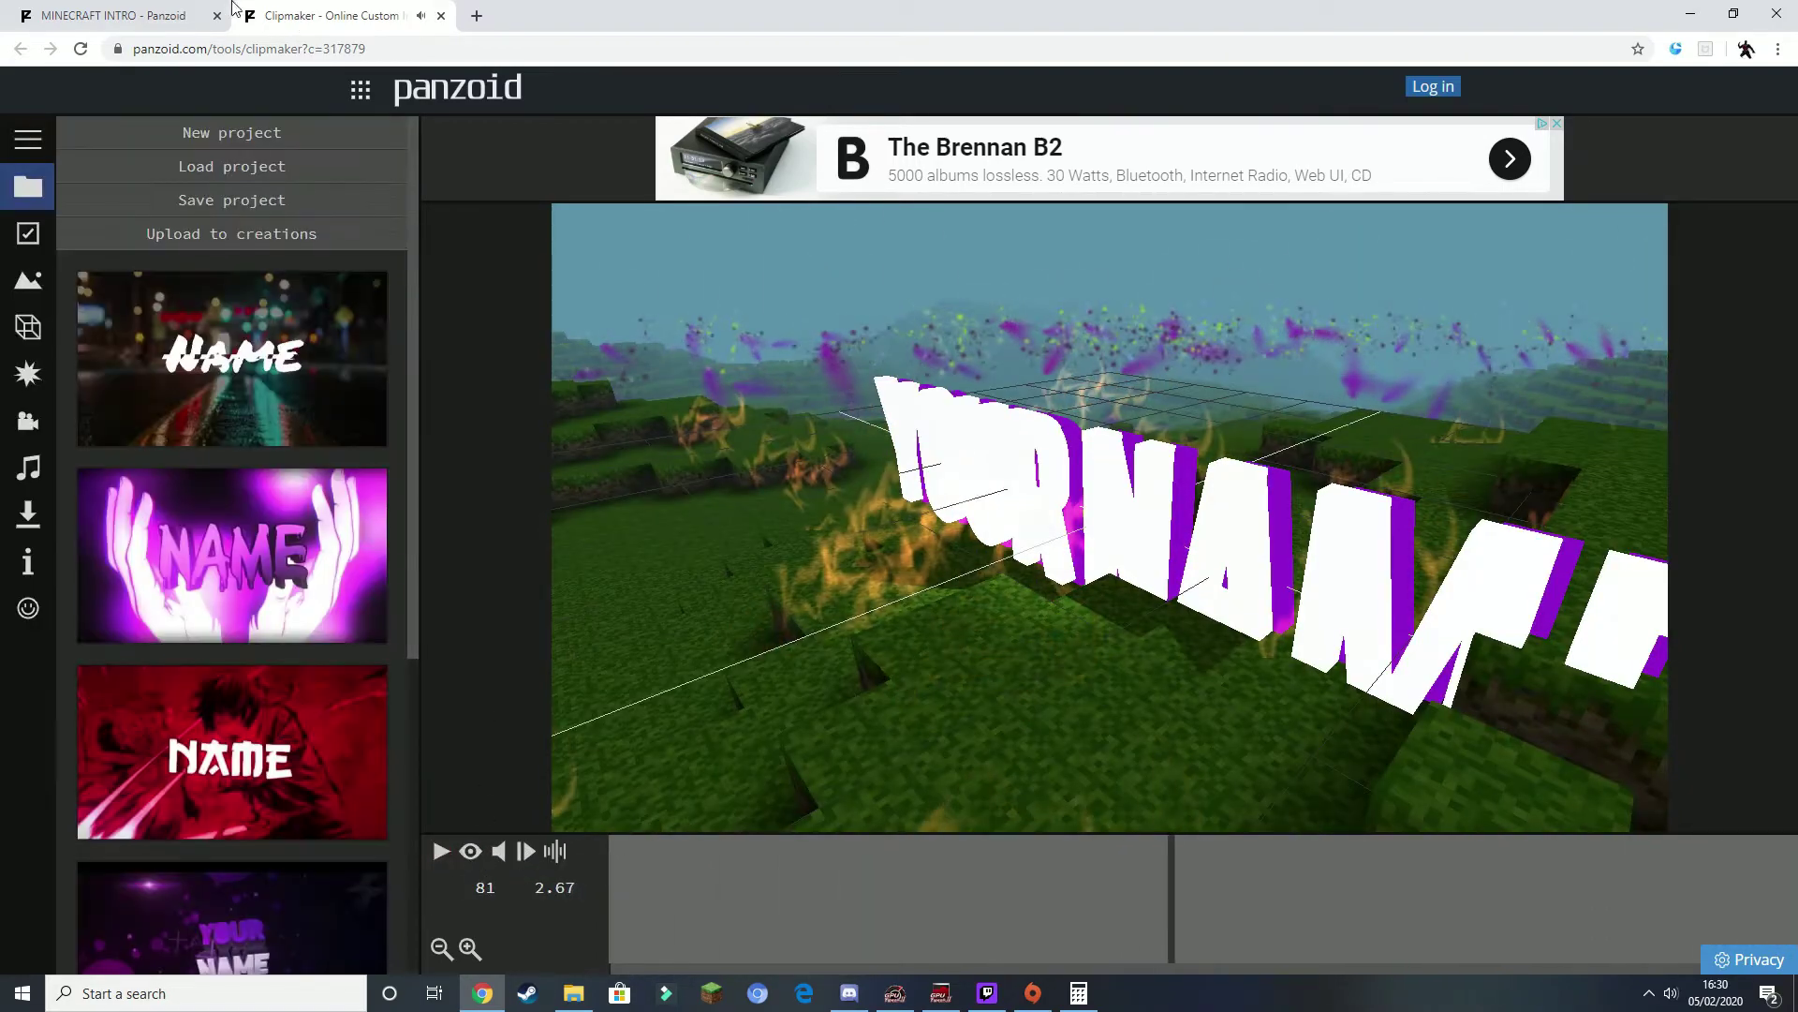
{"action": "left_click", "coordinate": [441, 15]}
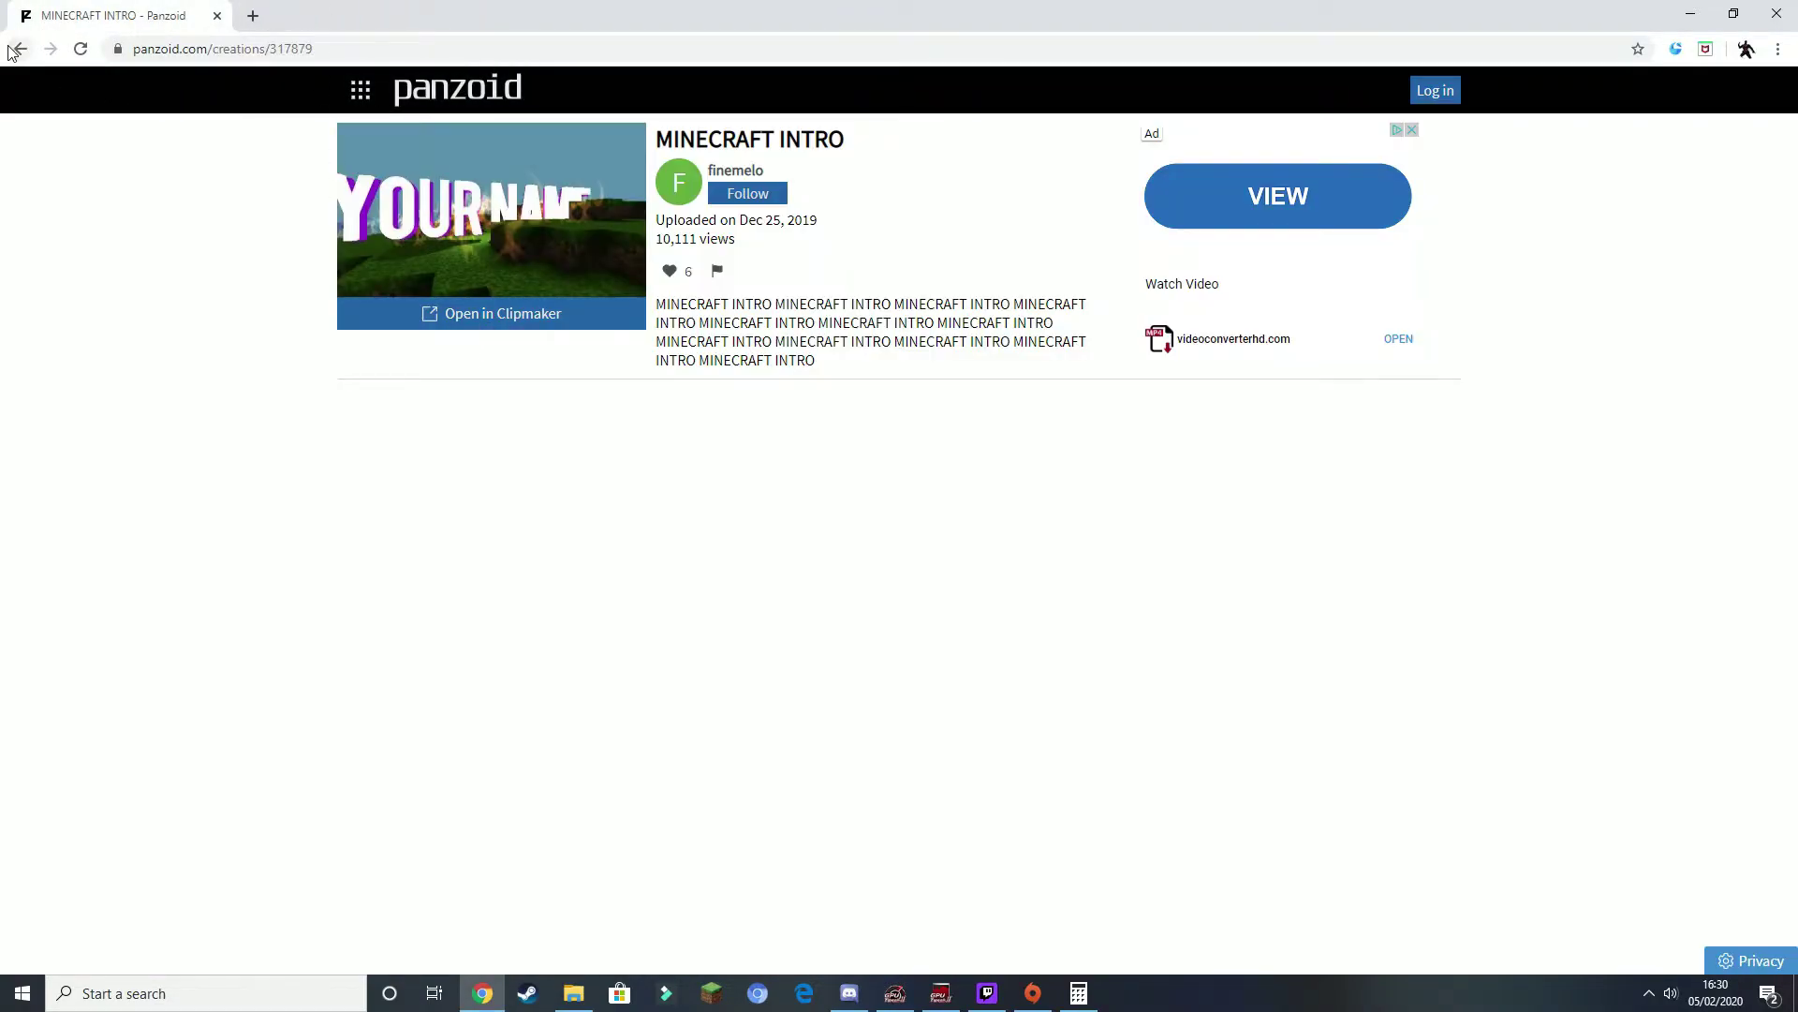
- Return to the creations search and replace the search term with "fortnite"
{"action": "left_click", "coordinate": [19, 48]}
{"action": "mouse_move", "coordinate": [871, 148]}
{"action": "left_mouse_down"}
{"action": "mouse_move", "coordinate": [763, 148]}
{"action": "mouse_move", "coordinate": [863, 168]}
{"action": "left_mouse_up"}
{"action": "key", "text": "ctrl+z"}
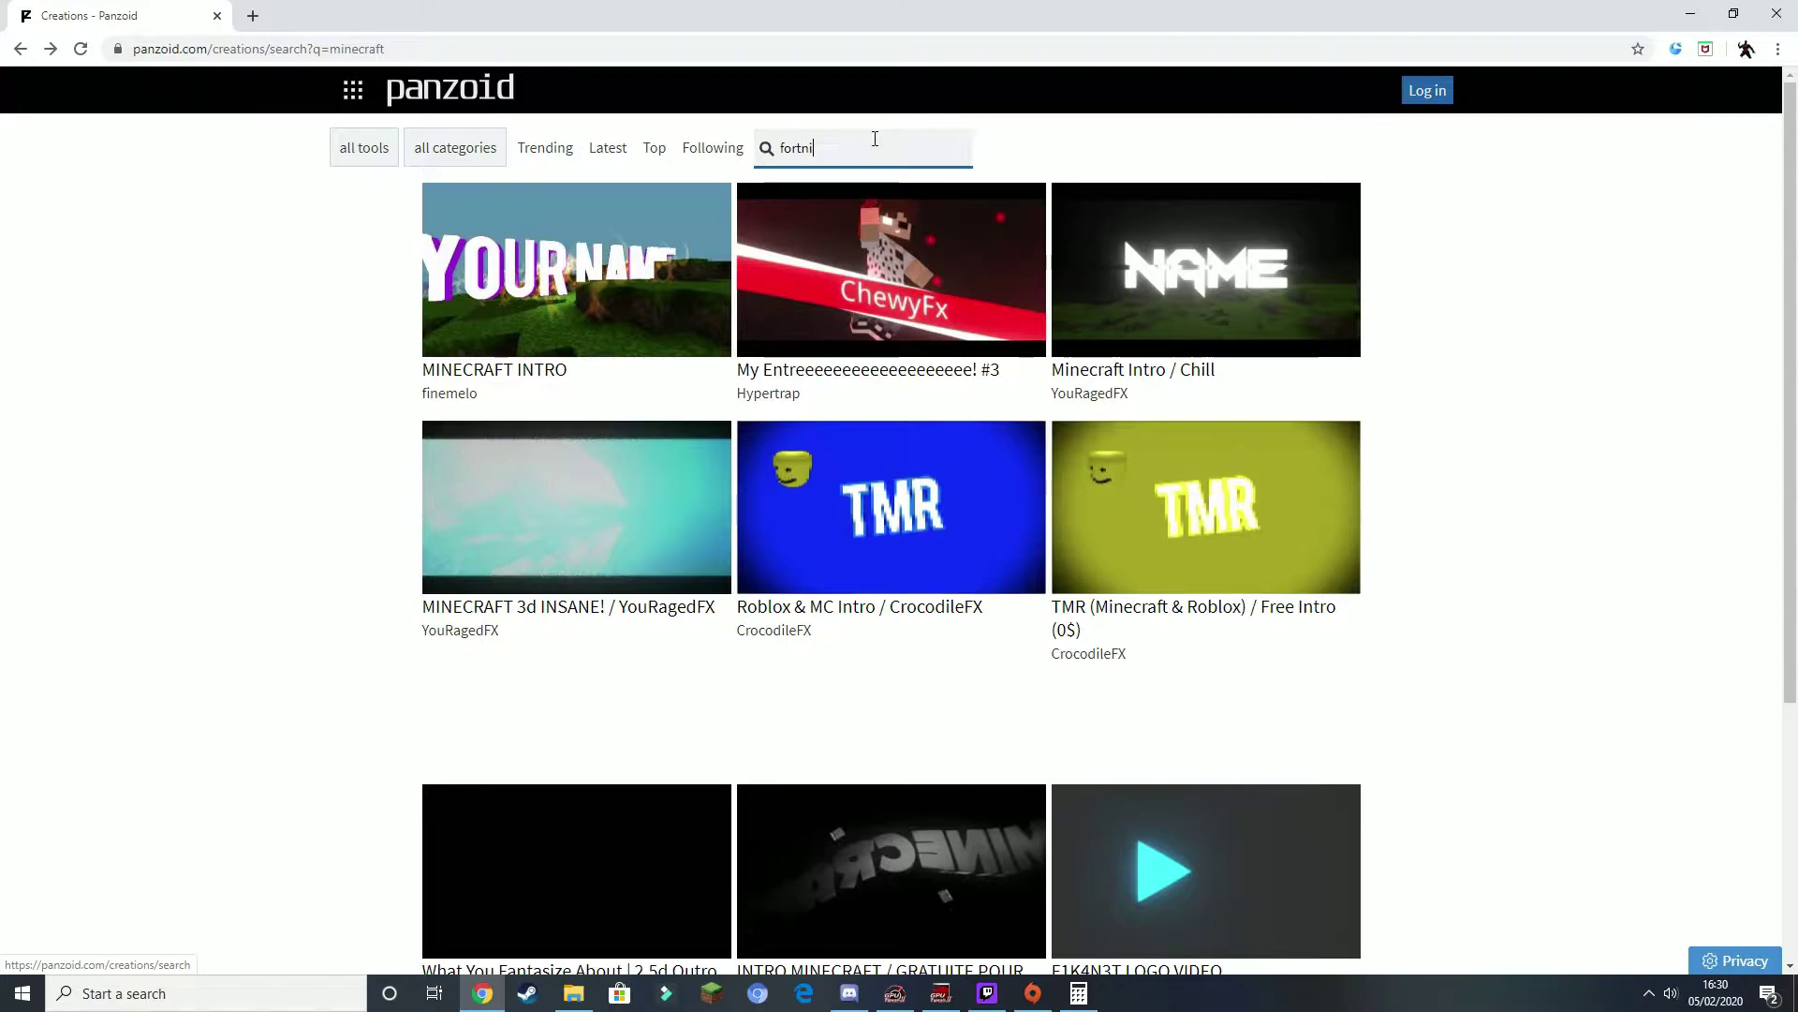
{"action": "key", "text": "Return"}
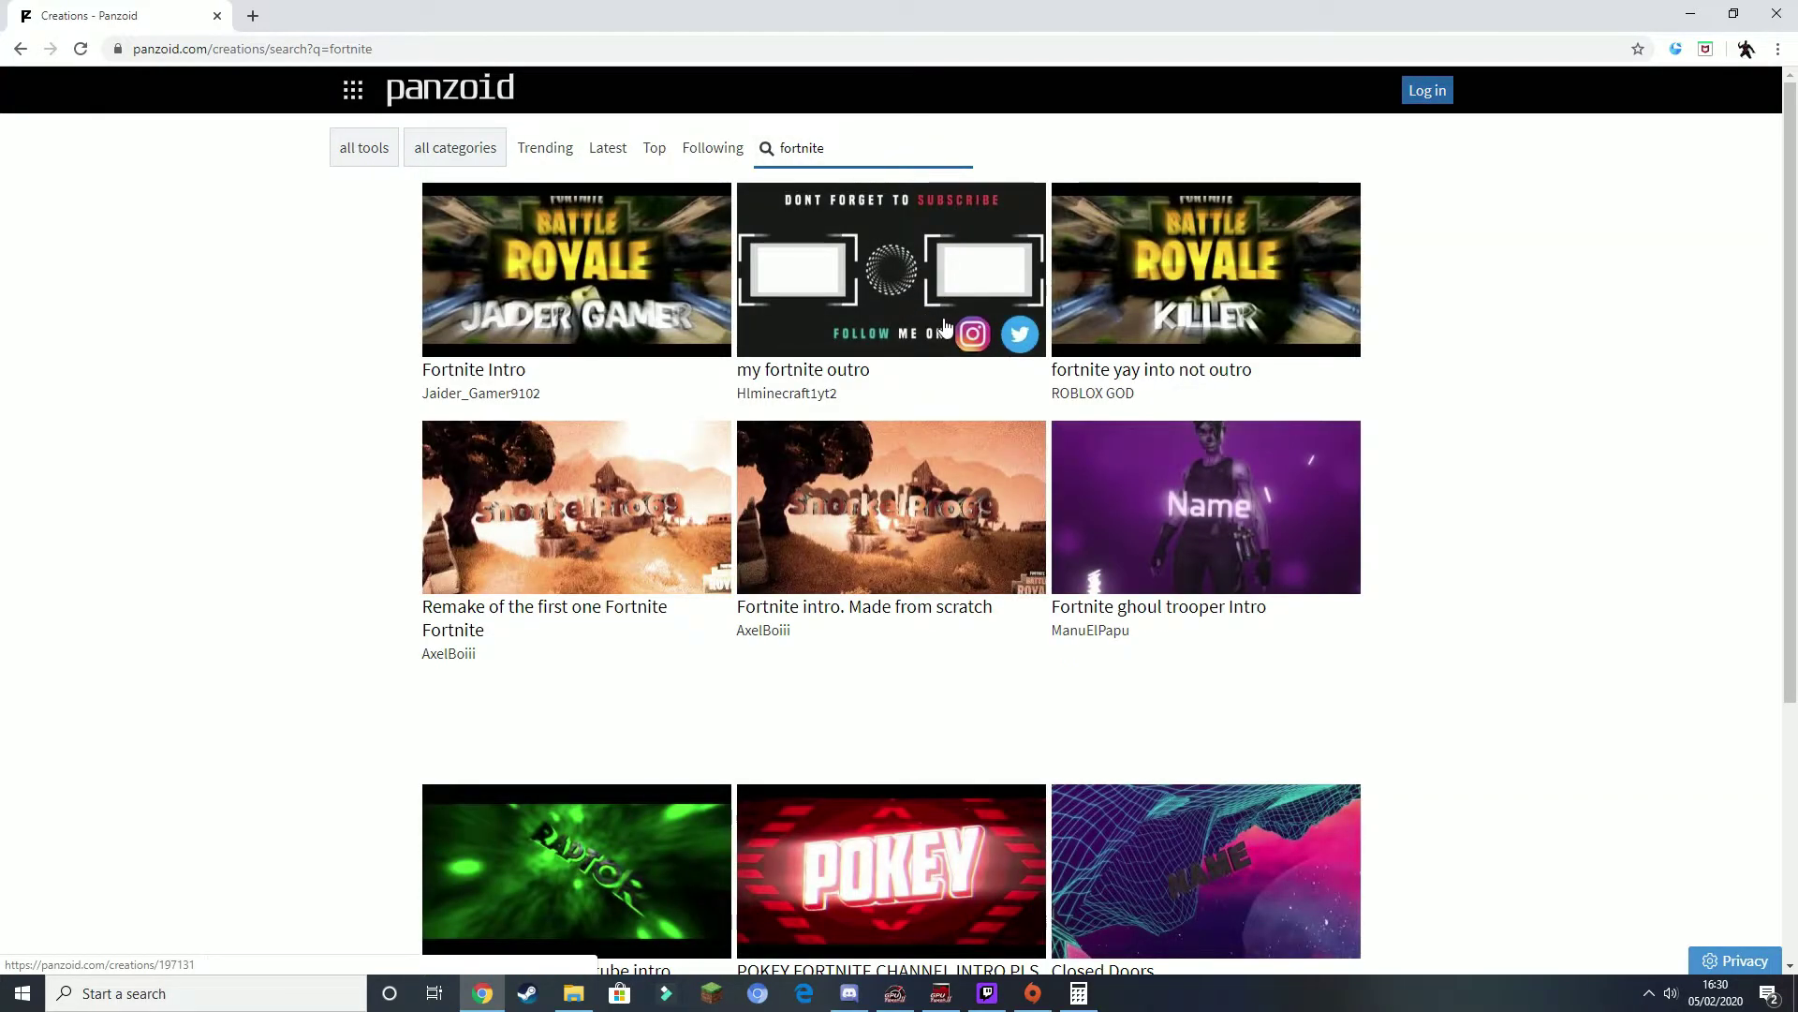
- Find the FORTNITE INTRO template by hi in the results and open it in Clipmaker
{"action": "scroll", "coordinate": [973, 568], "scroll_direction": "down", "scroll_amount": 1}
{"action": "scroll", "coordinate": [1022, 394], "scroll_direction": "down", "scroll_amount": 2}
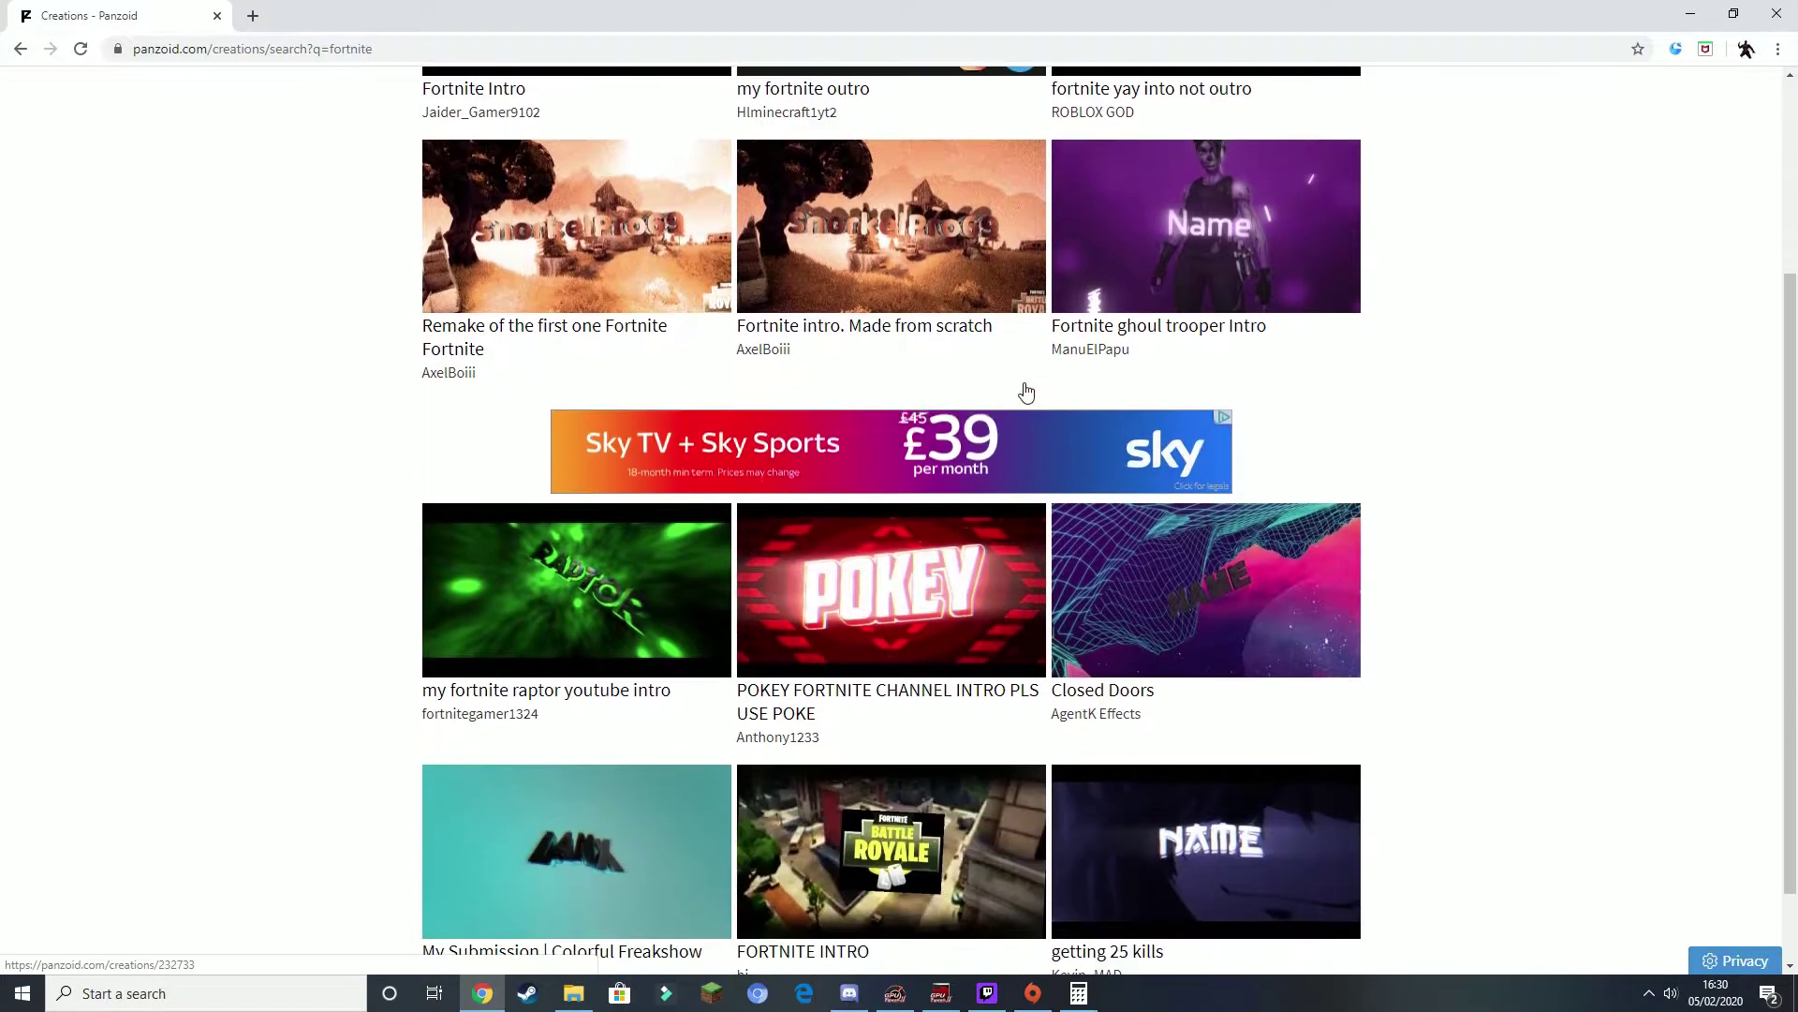
{"action": "scroll", "coordinate": [1020, 385], "scroll_direction": "down", "scroll_amount": 1}
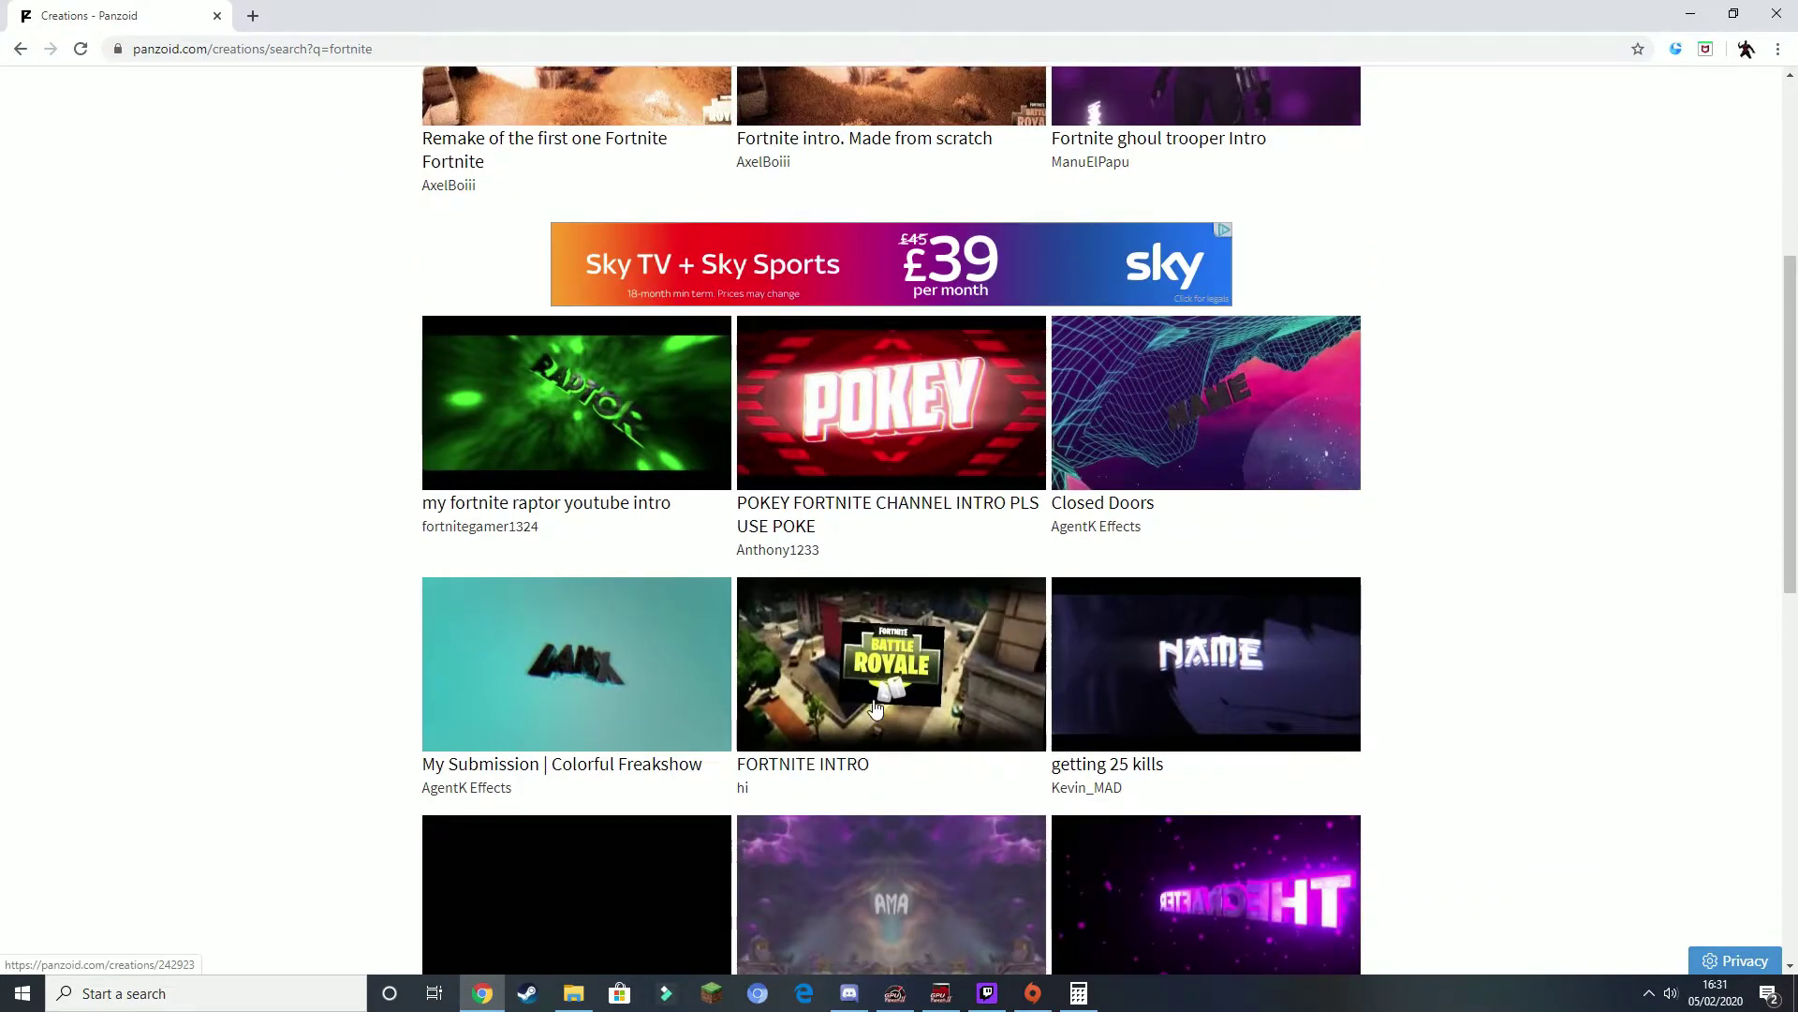
{"action": "left_click", "coordinate": [904, 709]}
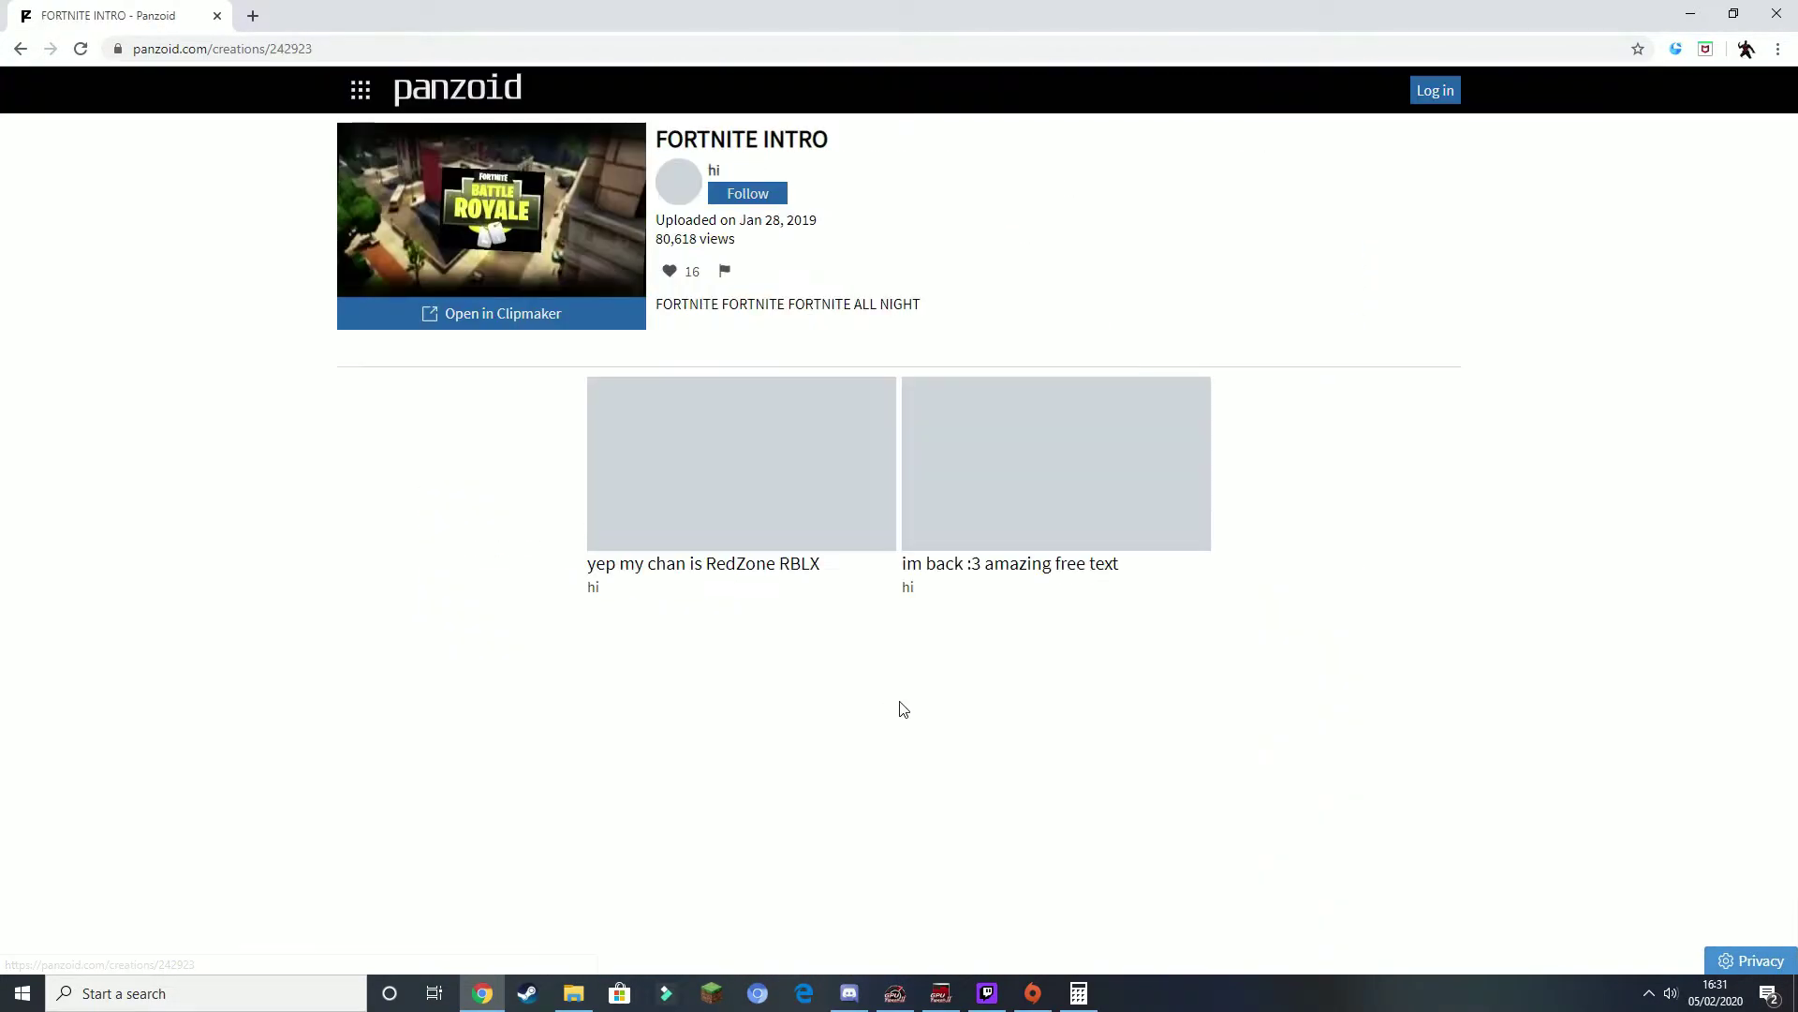
{"action": "left_click", "coordinate": [532, 322]}
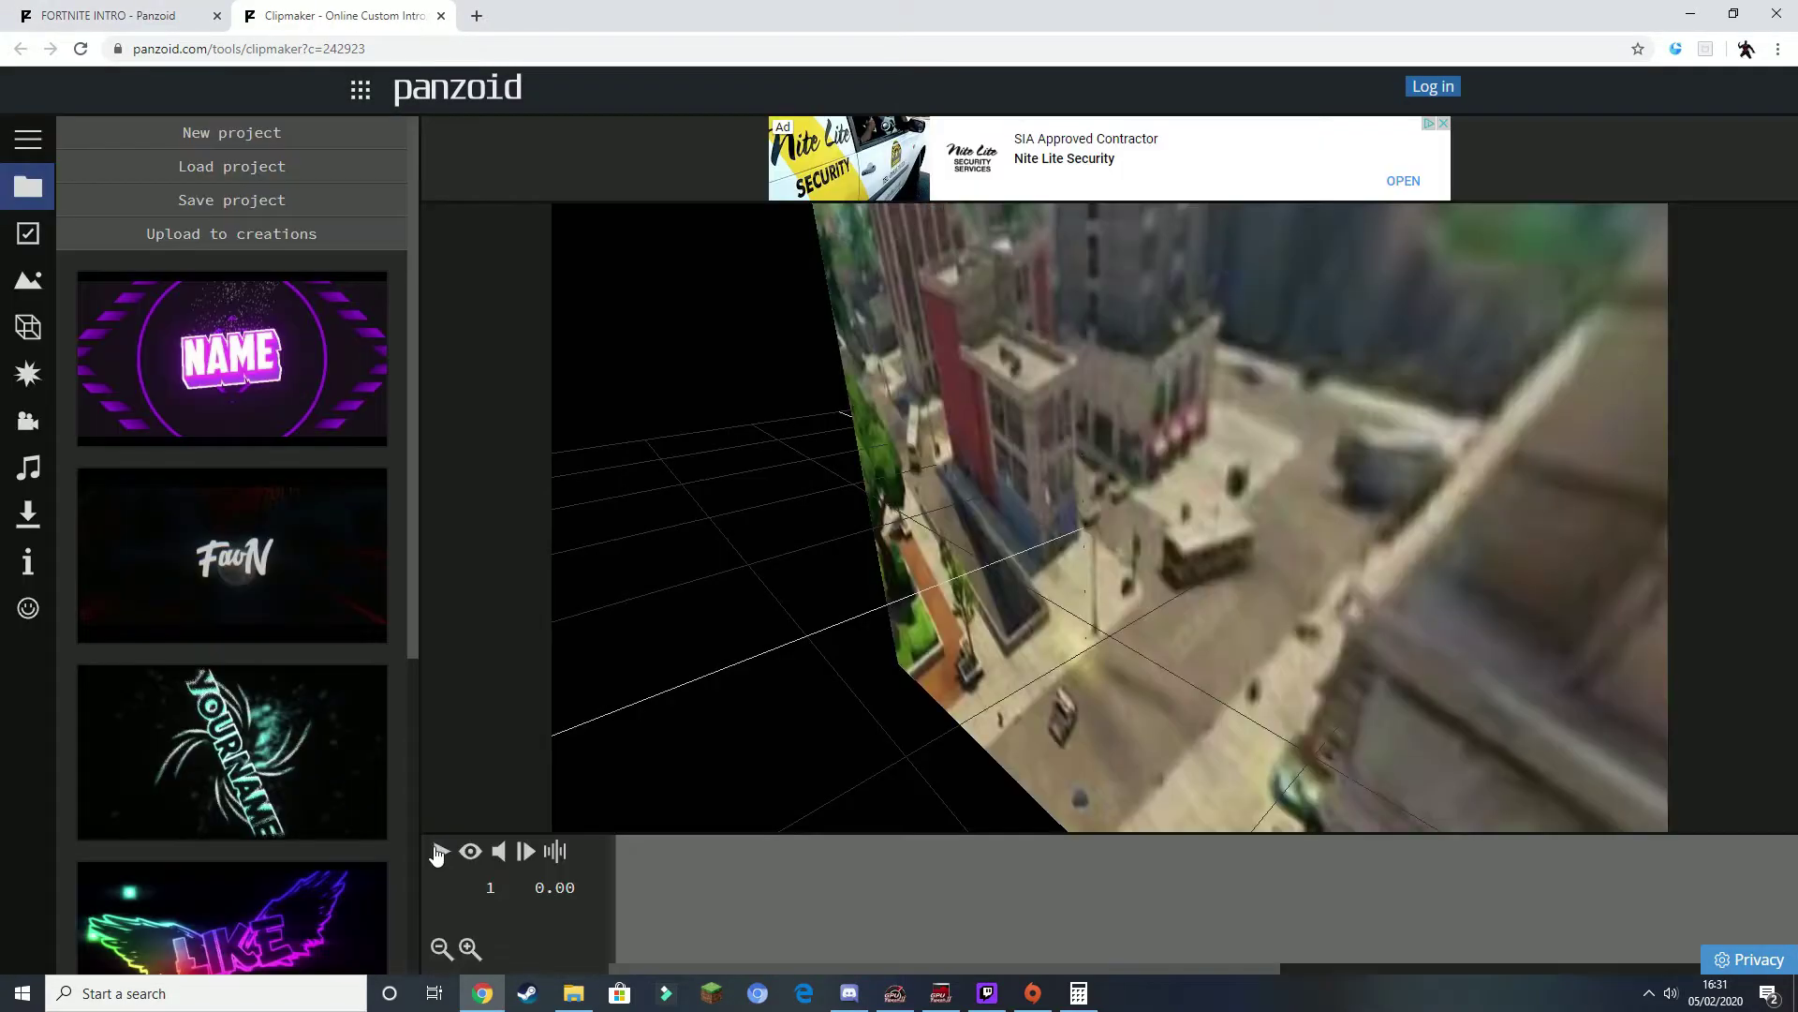
- Preview the Fortnite intro through the camera view, switch to the free editing view and pause playback
{"action": "left_click", "coordinate": [470, 852]}
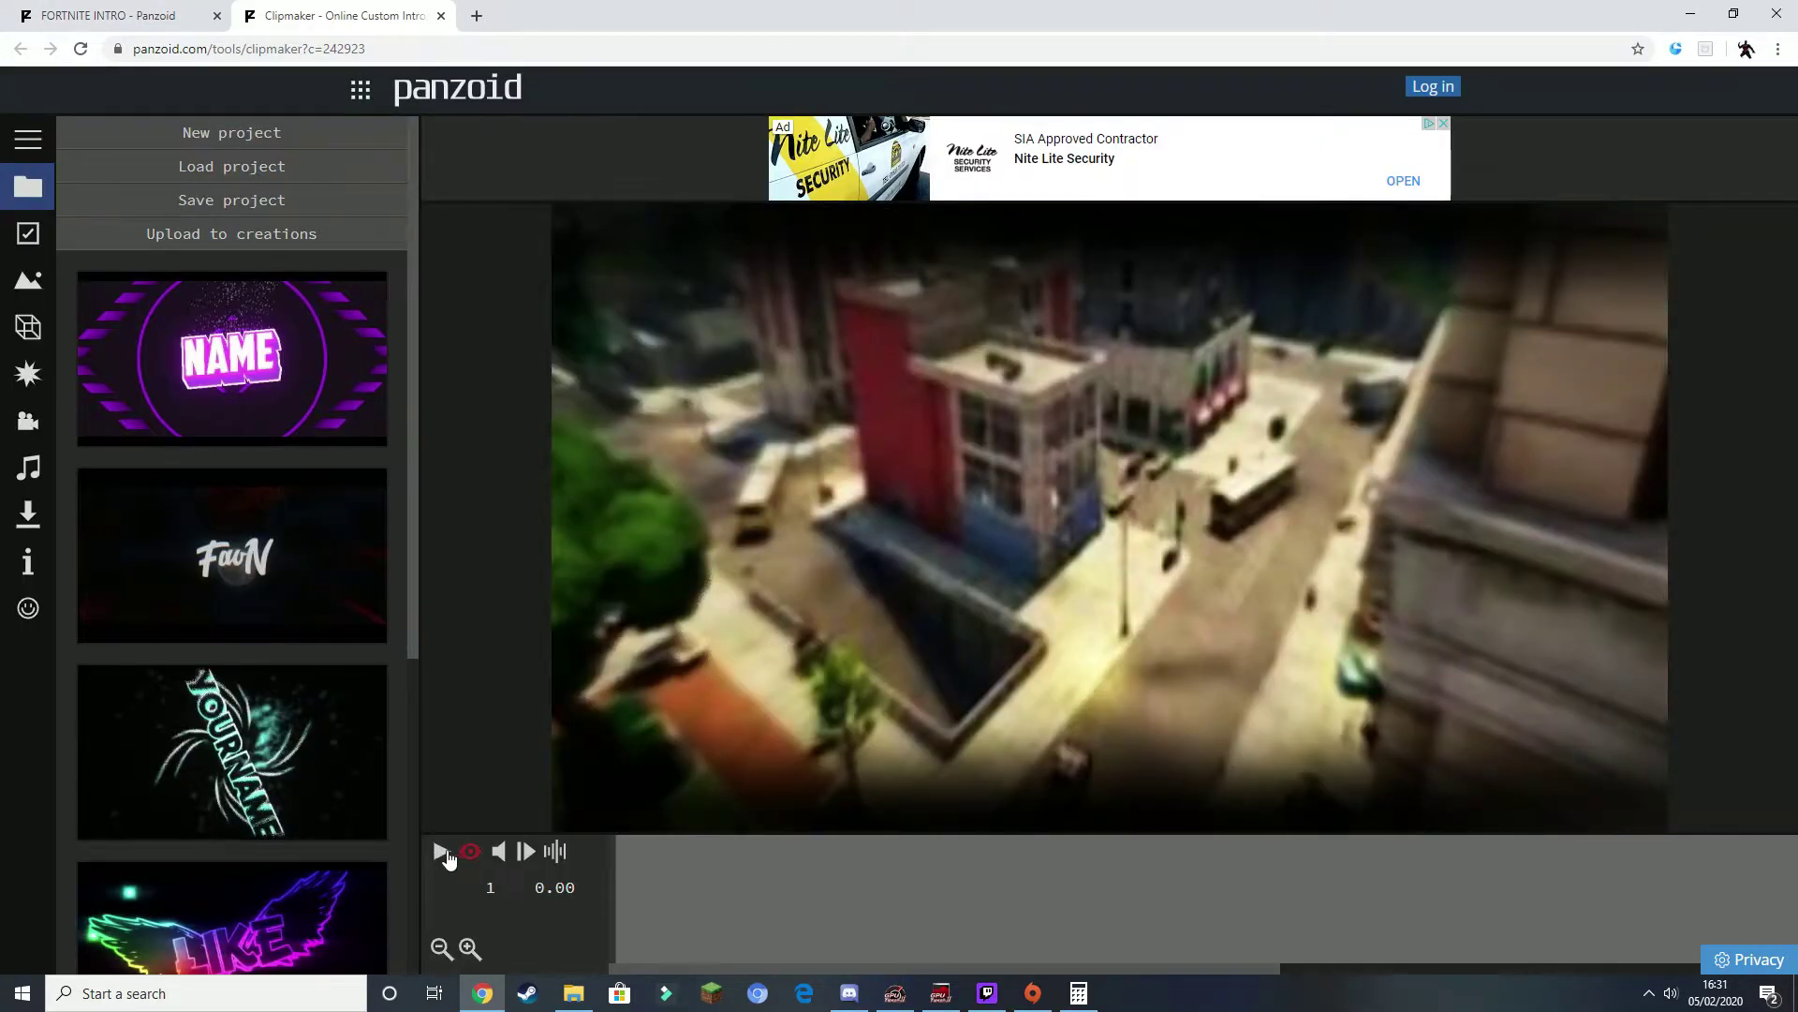
{"action": "left_click", "coordinate": [442, 852]}
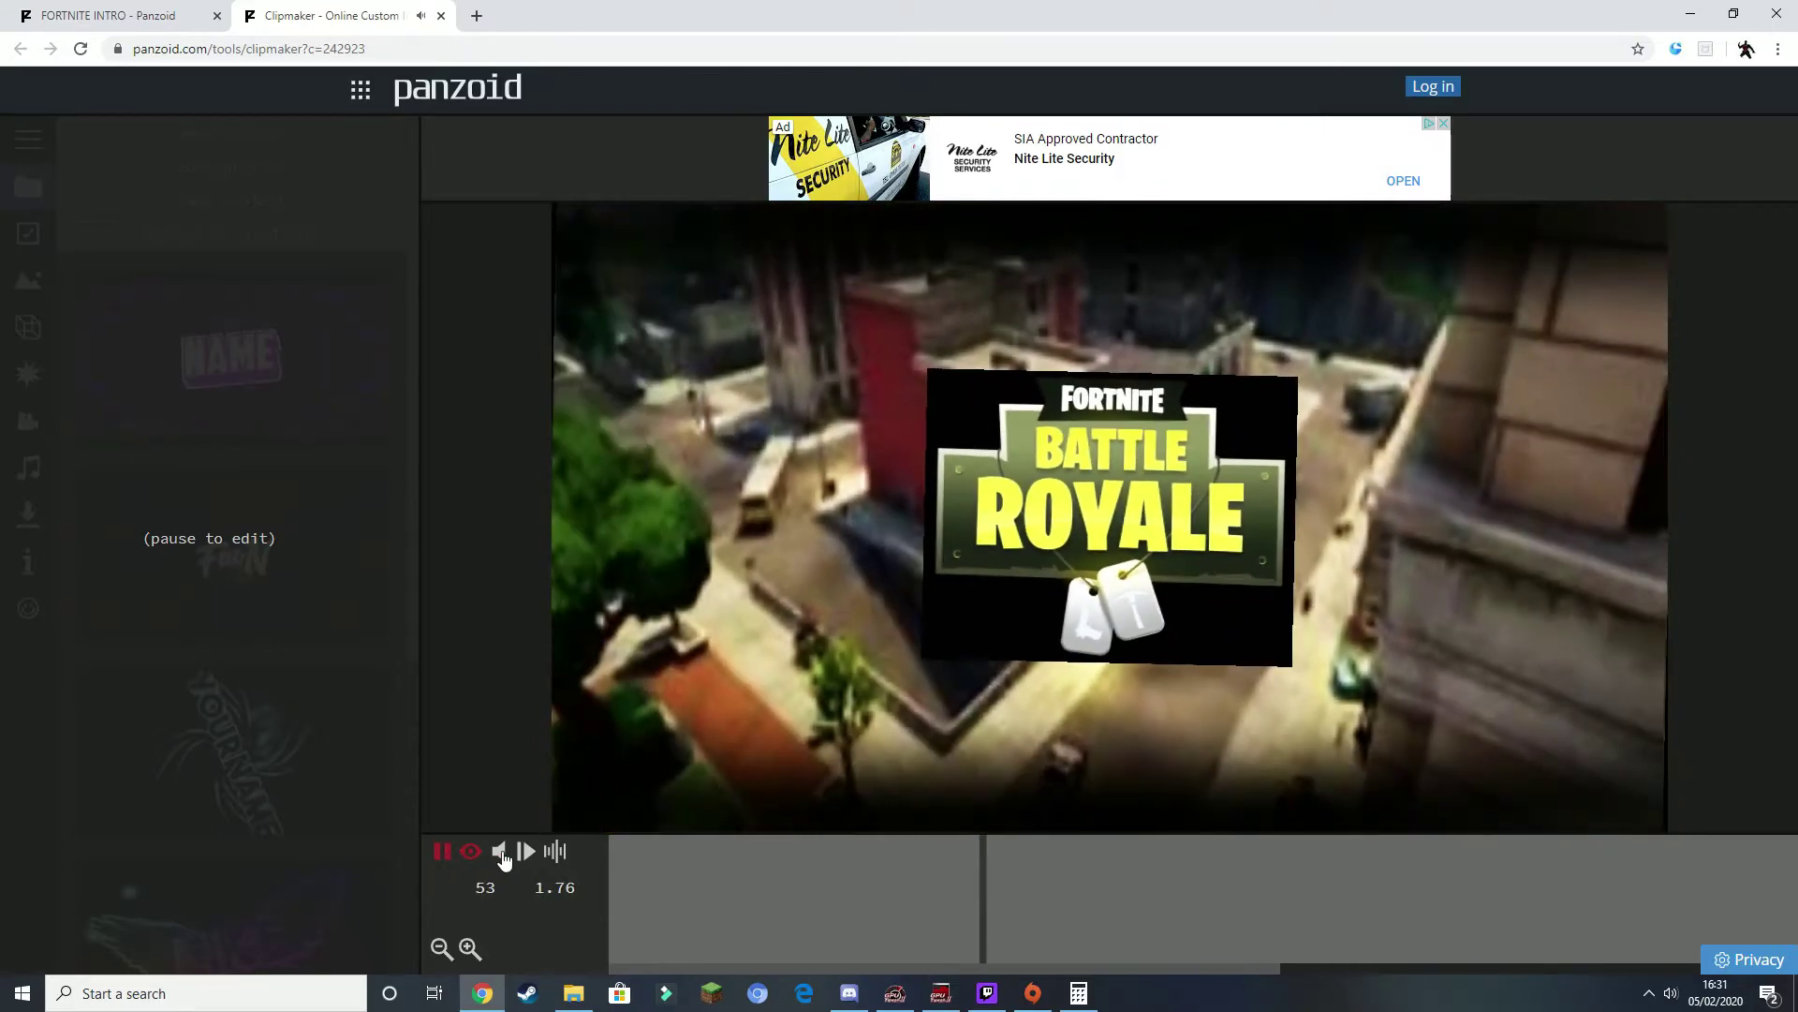
{"action": "left_click", "coordinate": [469, 852]}
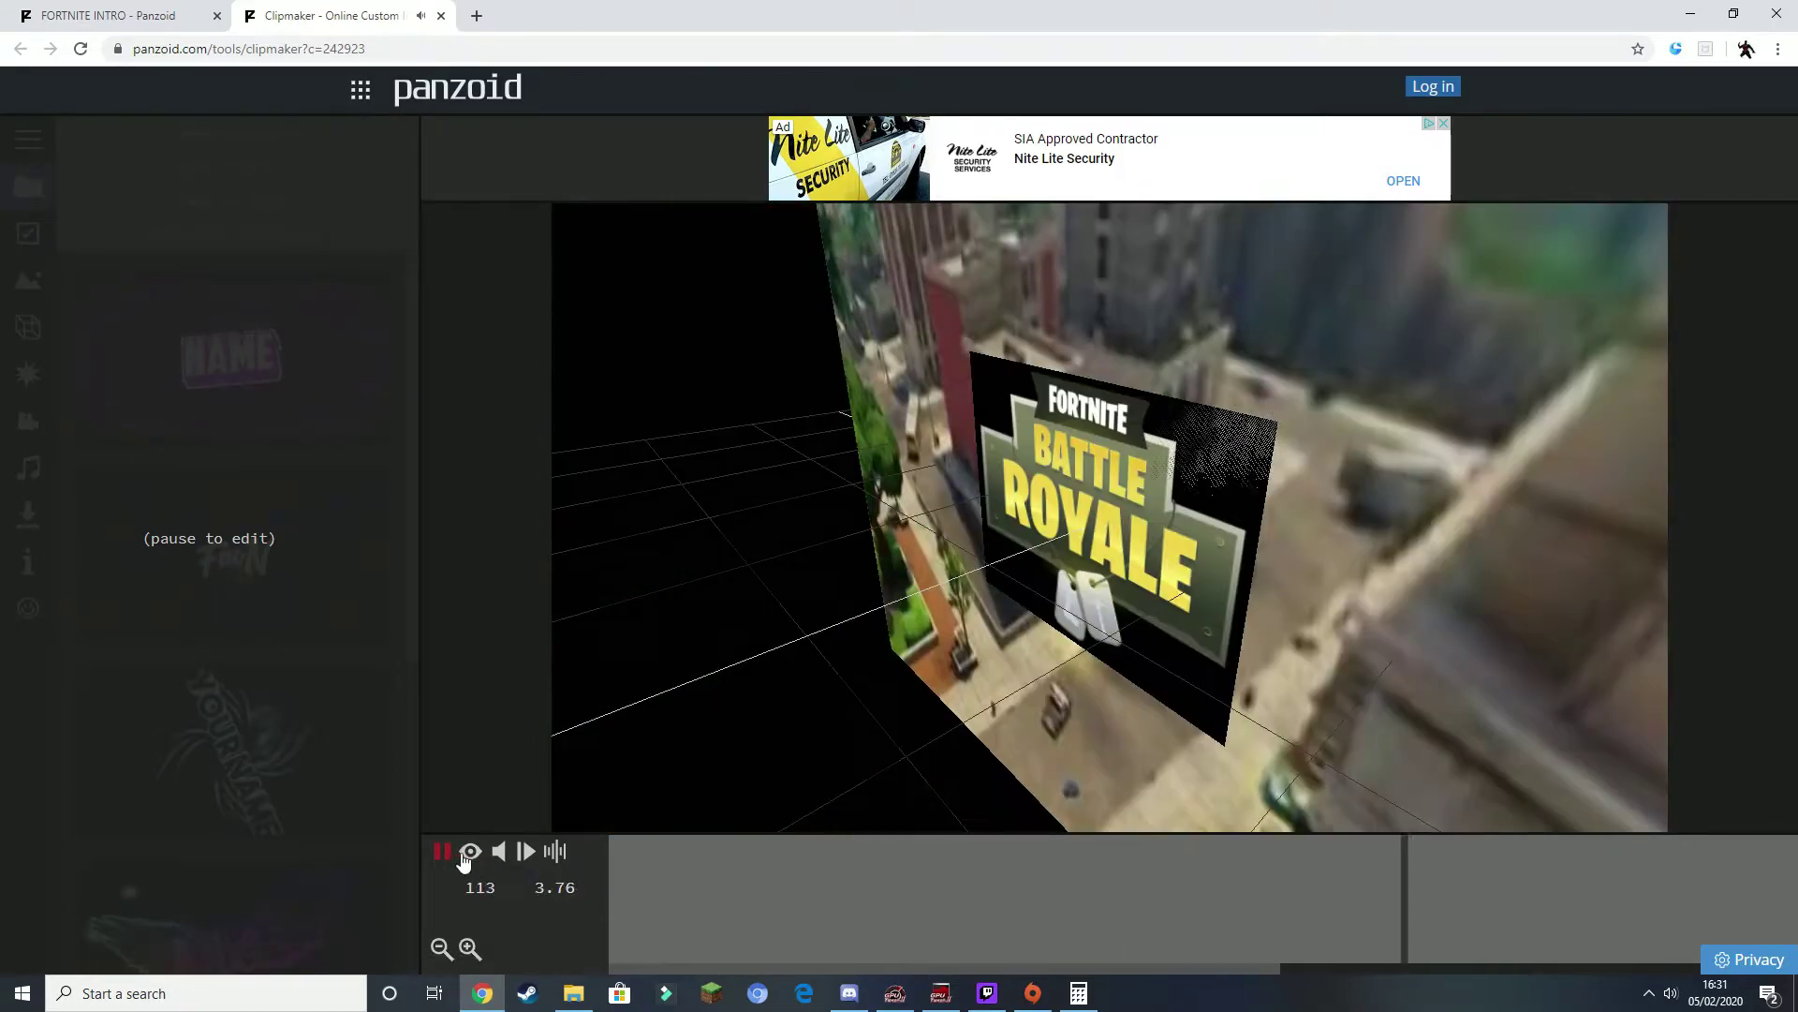
{"action": "left_click", "coordinate": [441, 852]}
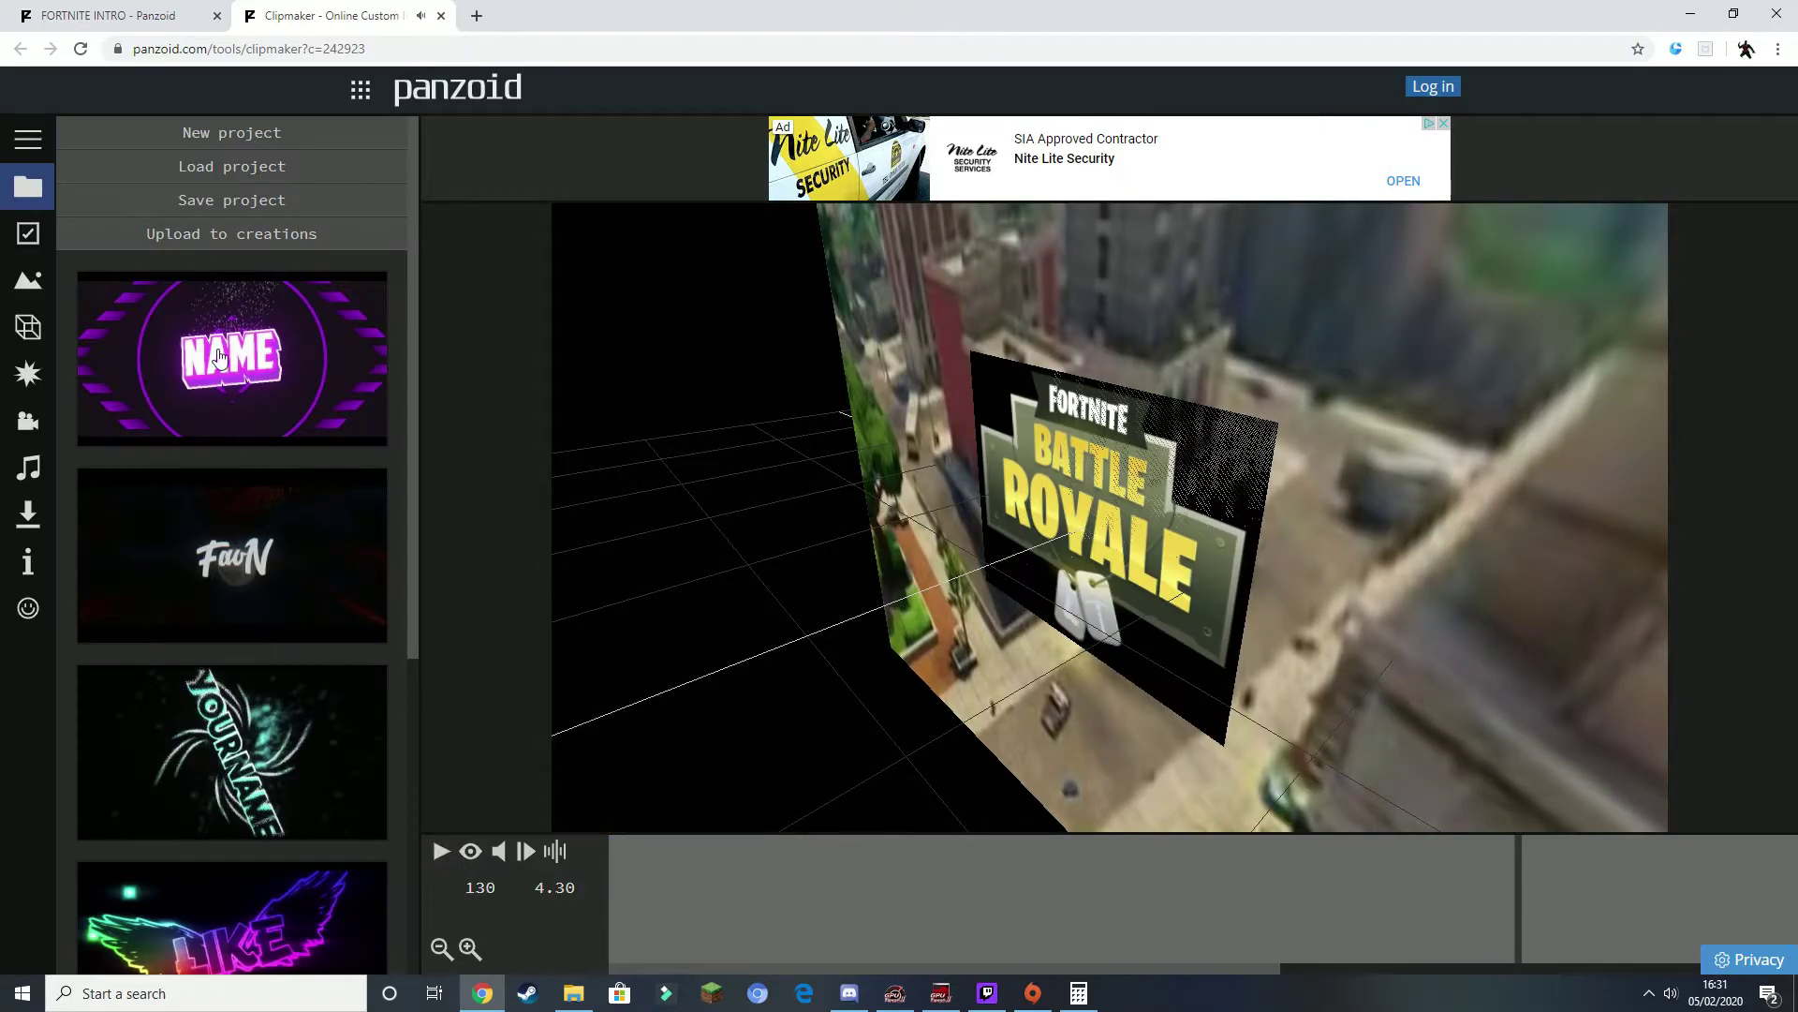
- Close the Clipmaker tab and return to the start of the fortnite search results
{"action": "left_click", "coordinate": [442, 16]}
{"action": "left_click", "coordinate": [18, 49]}
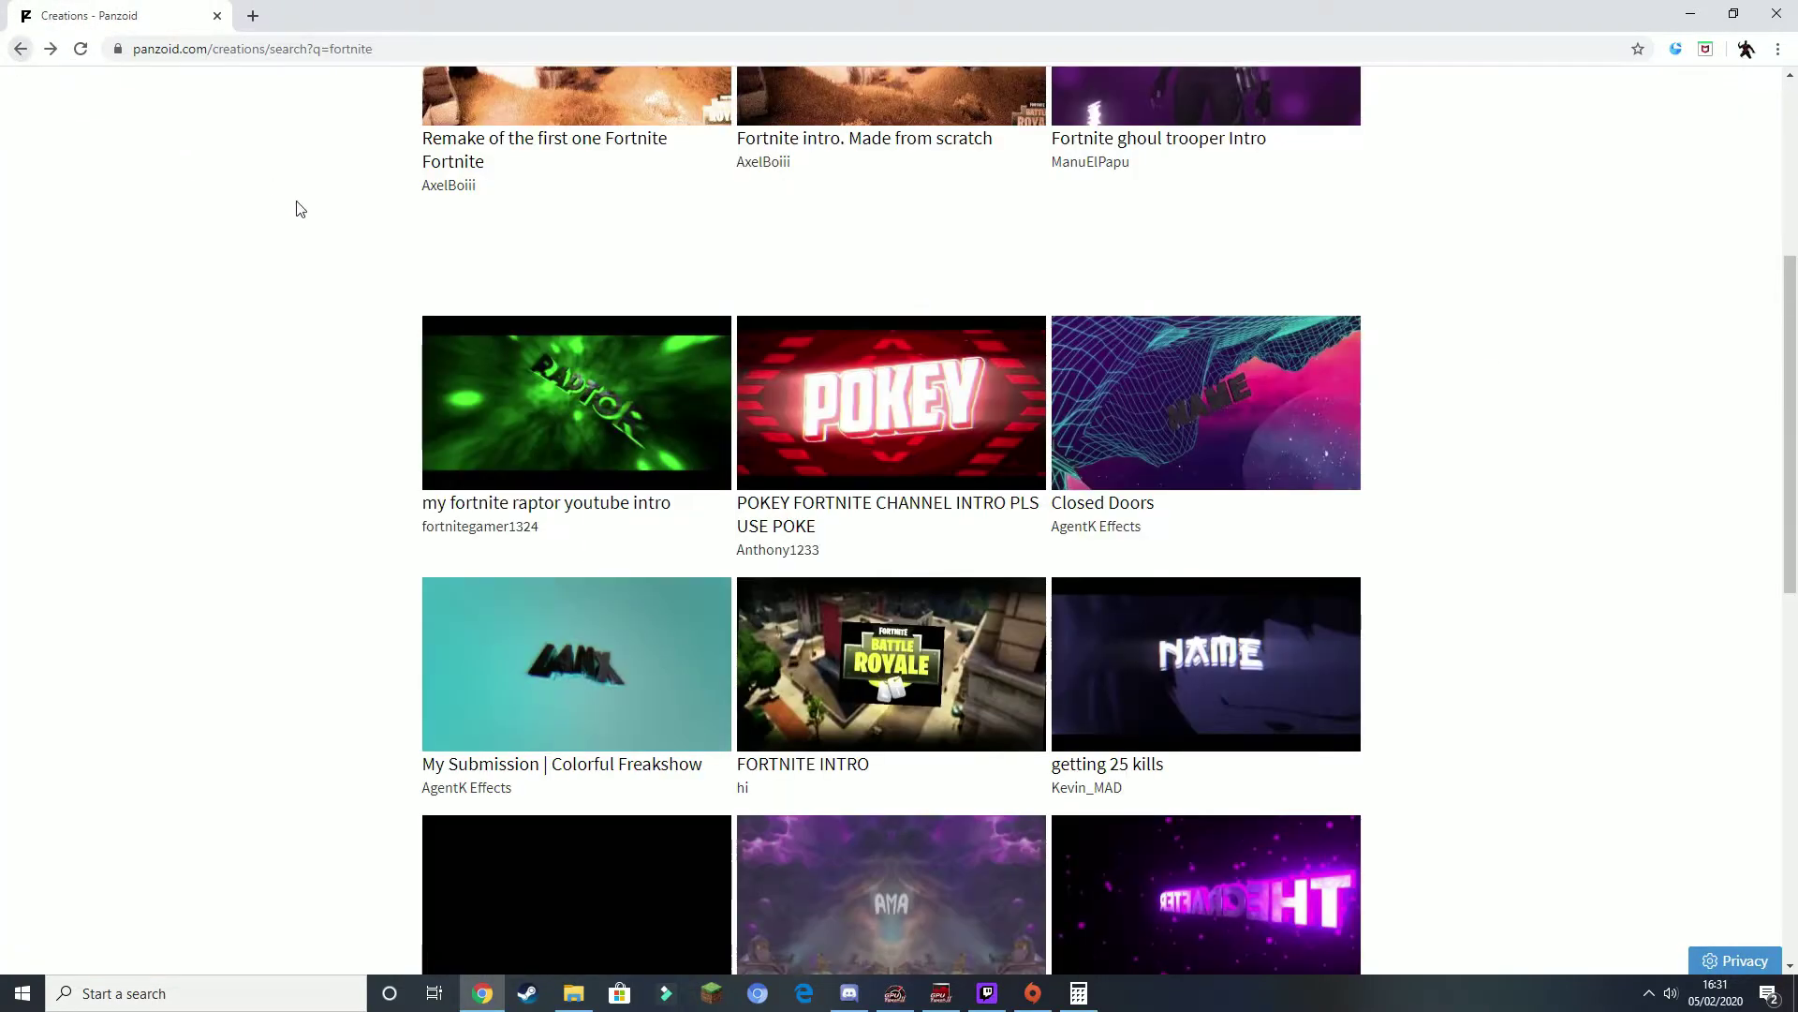
{"action": "scroll", "coordinate": [562, 374], "scroll_direction": "up", "scroll_amount": 5}
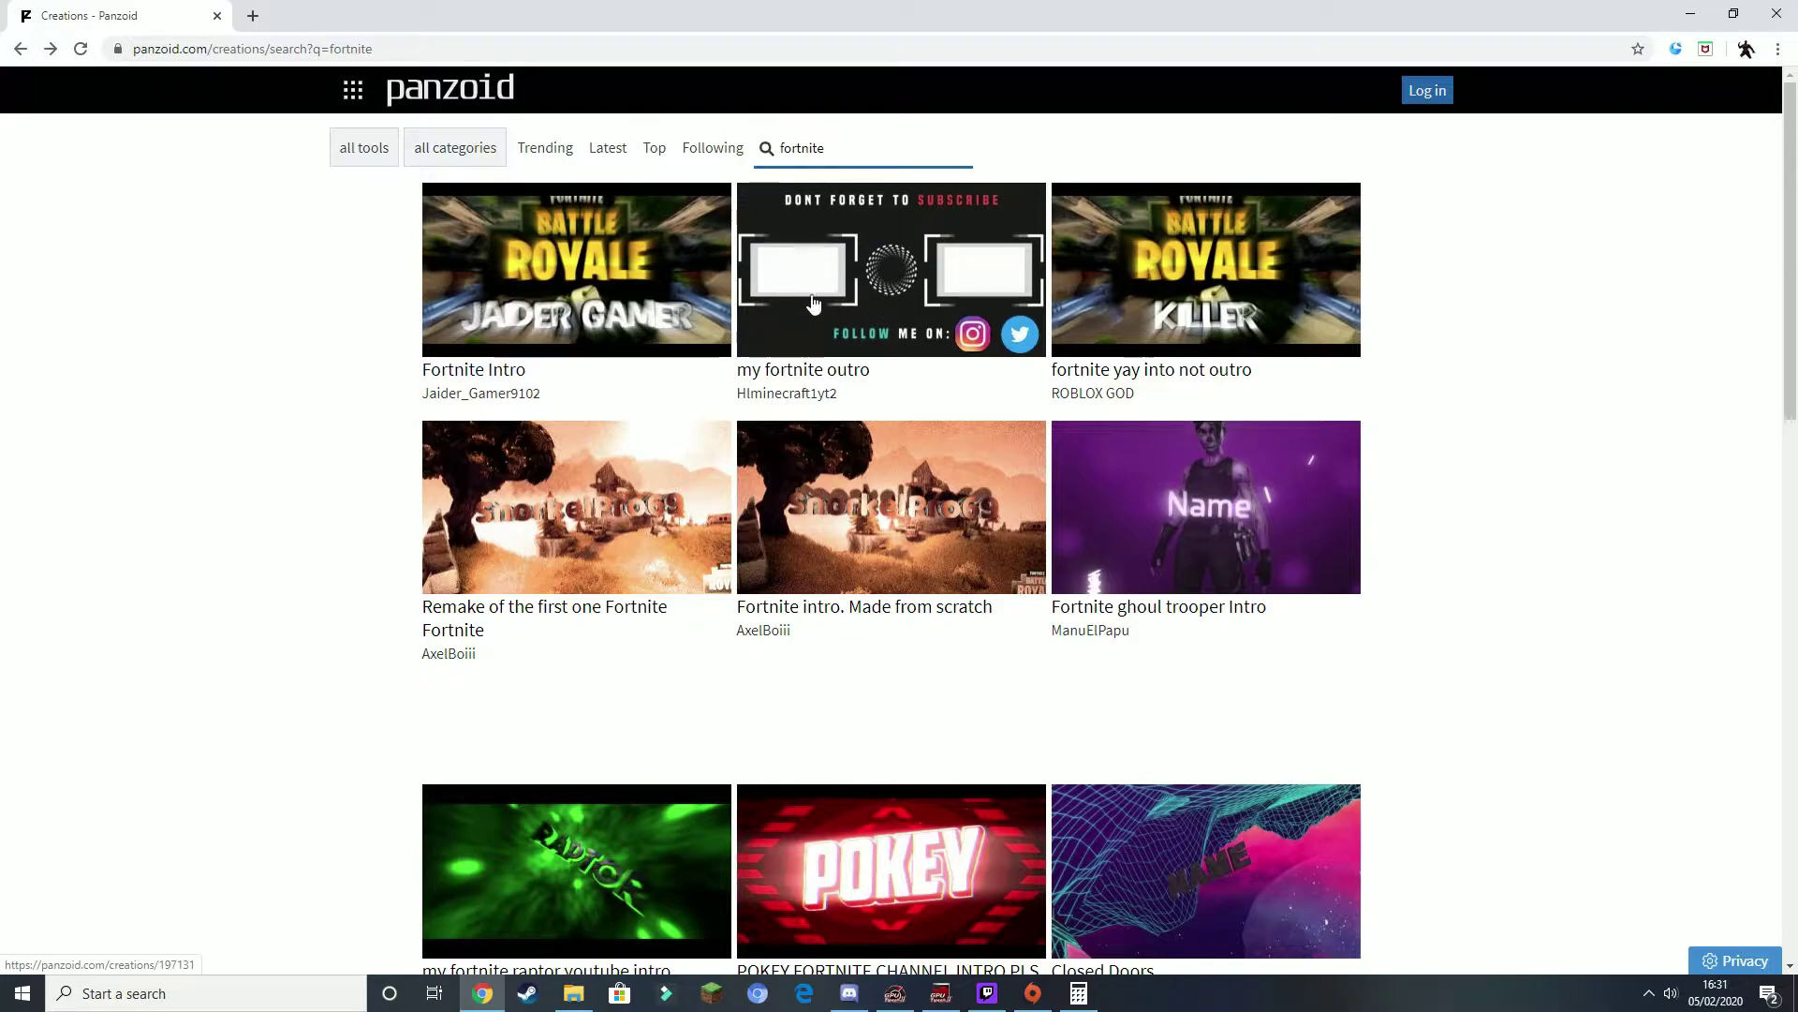
- Go back from the fortnite results through the earlier minecraft search results
{"action": "left_click", "coordinate": [848, 157]}
{"action": "left_click", "coordinate": [19, 51]}
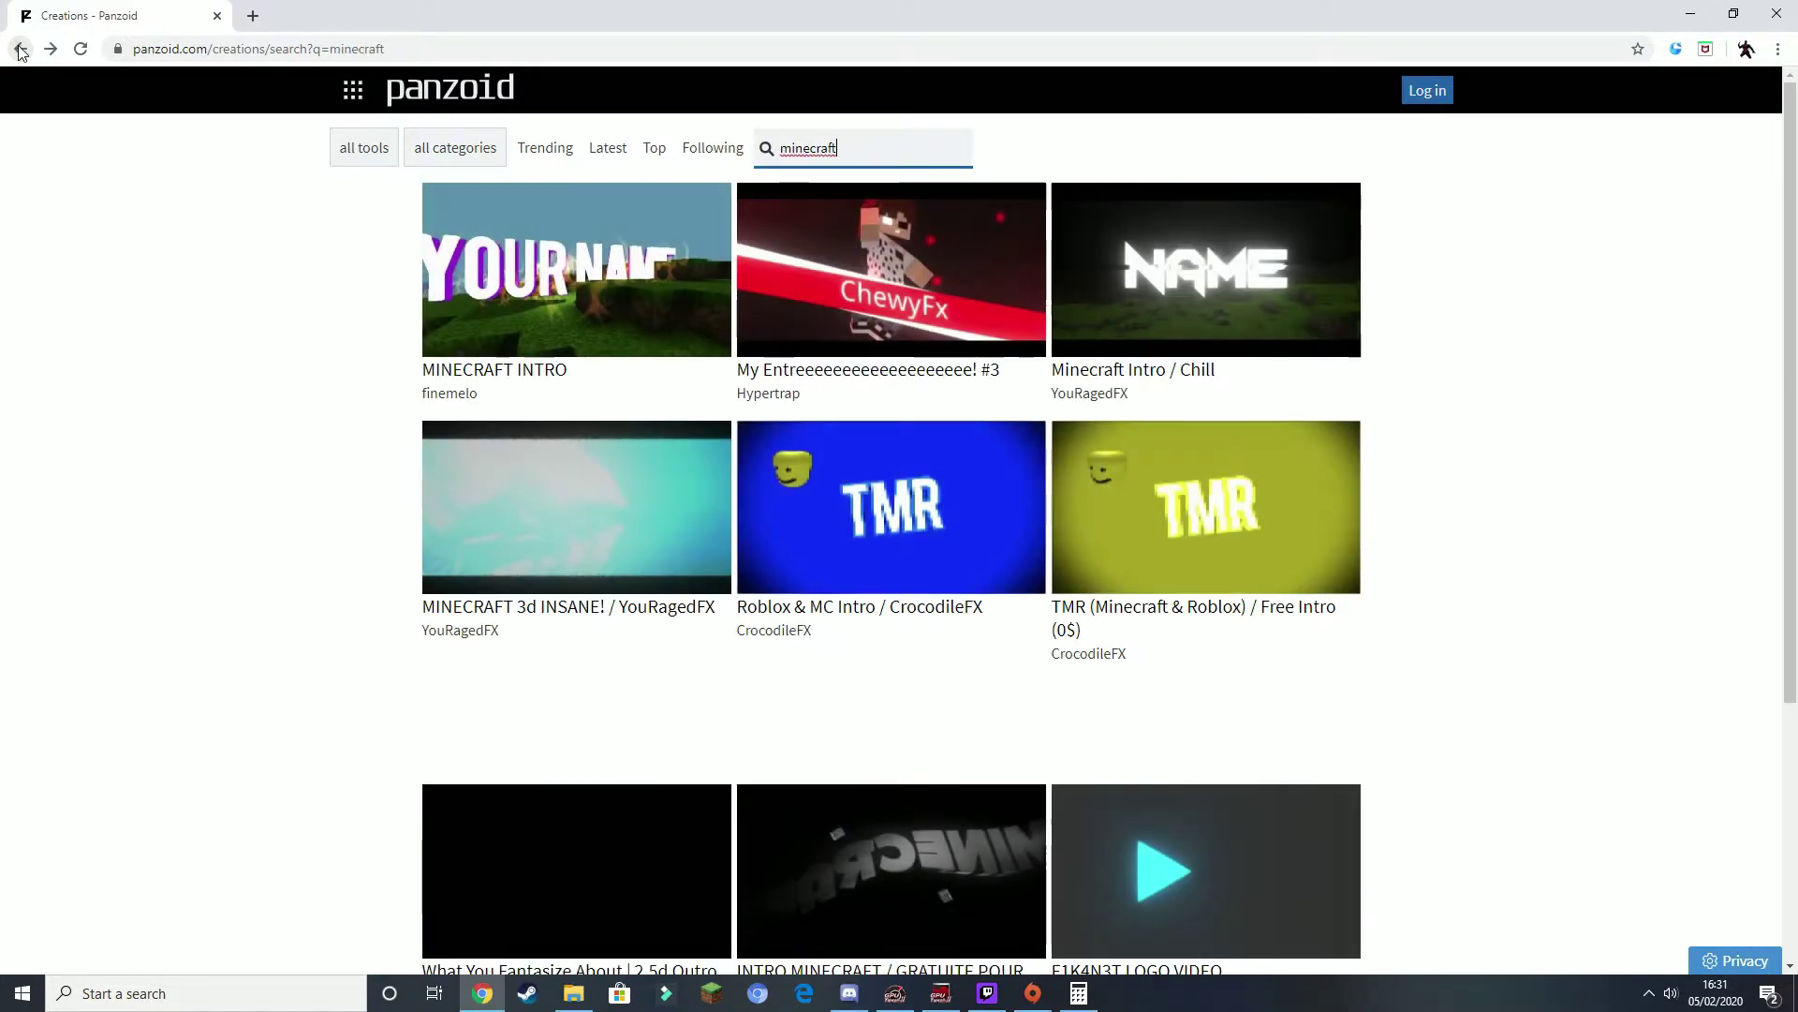
{"action": "left_click", "coordinate": [20, 51]}
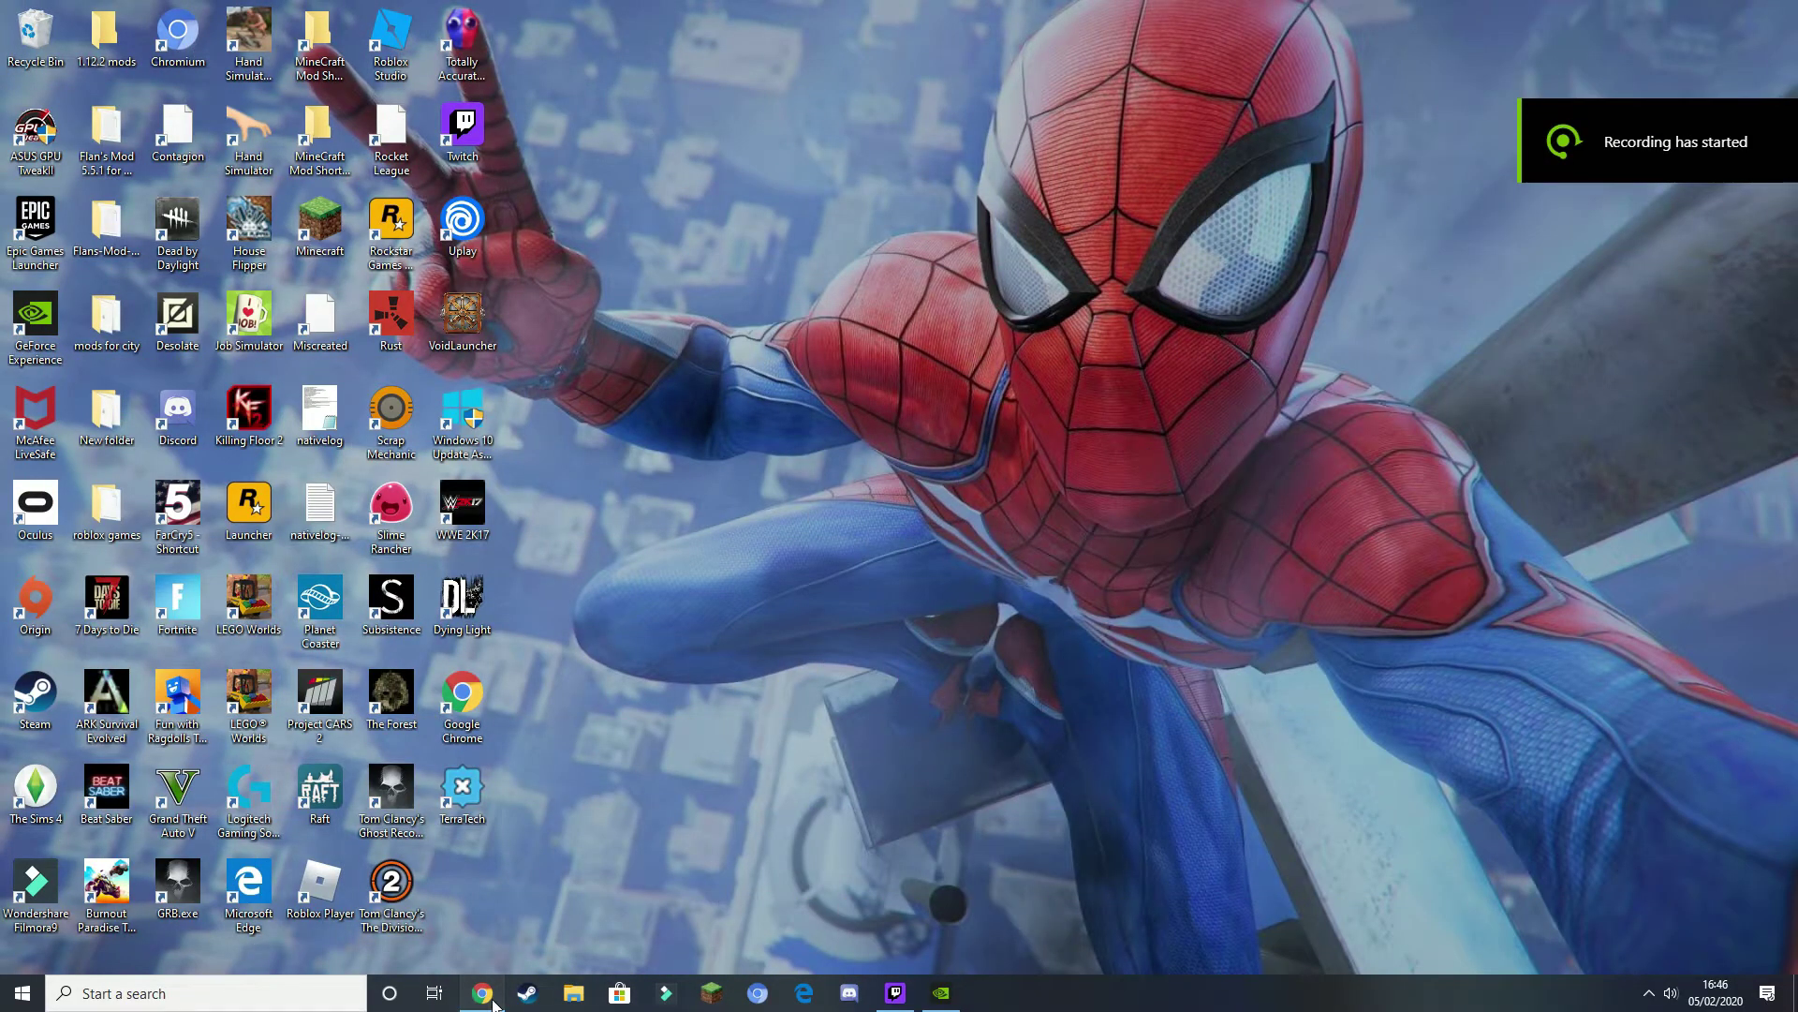
- Open the Downloads folder in File Explorer, play the video (1) file, close the player and delete the file
{"action": "left_click", "coordinate": [485, 994]}
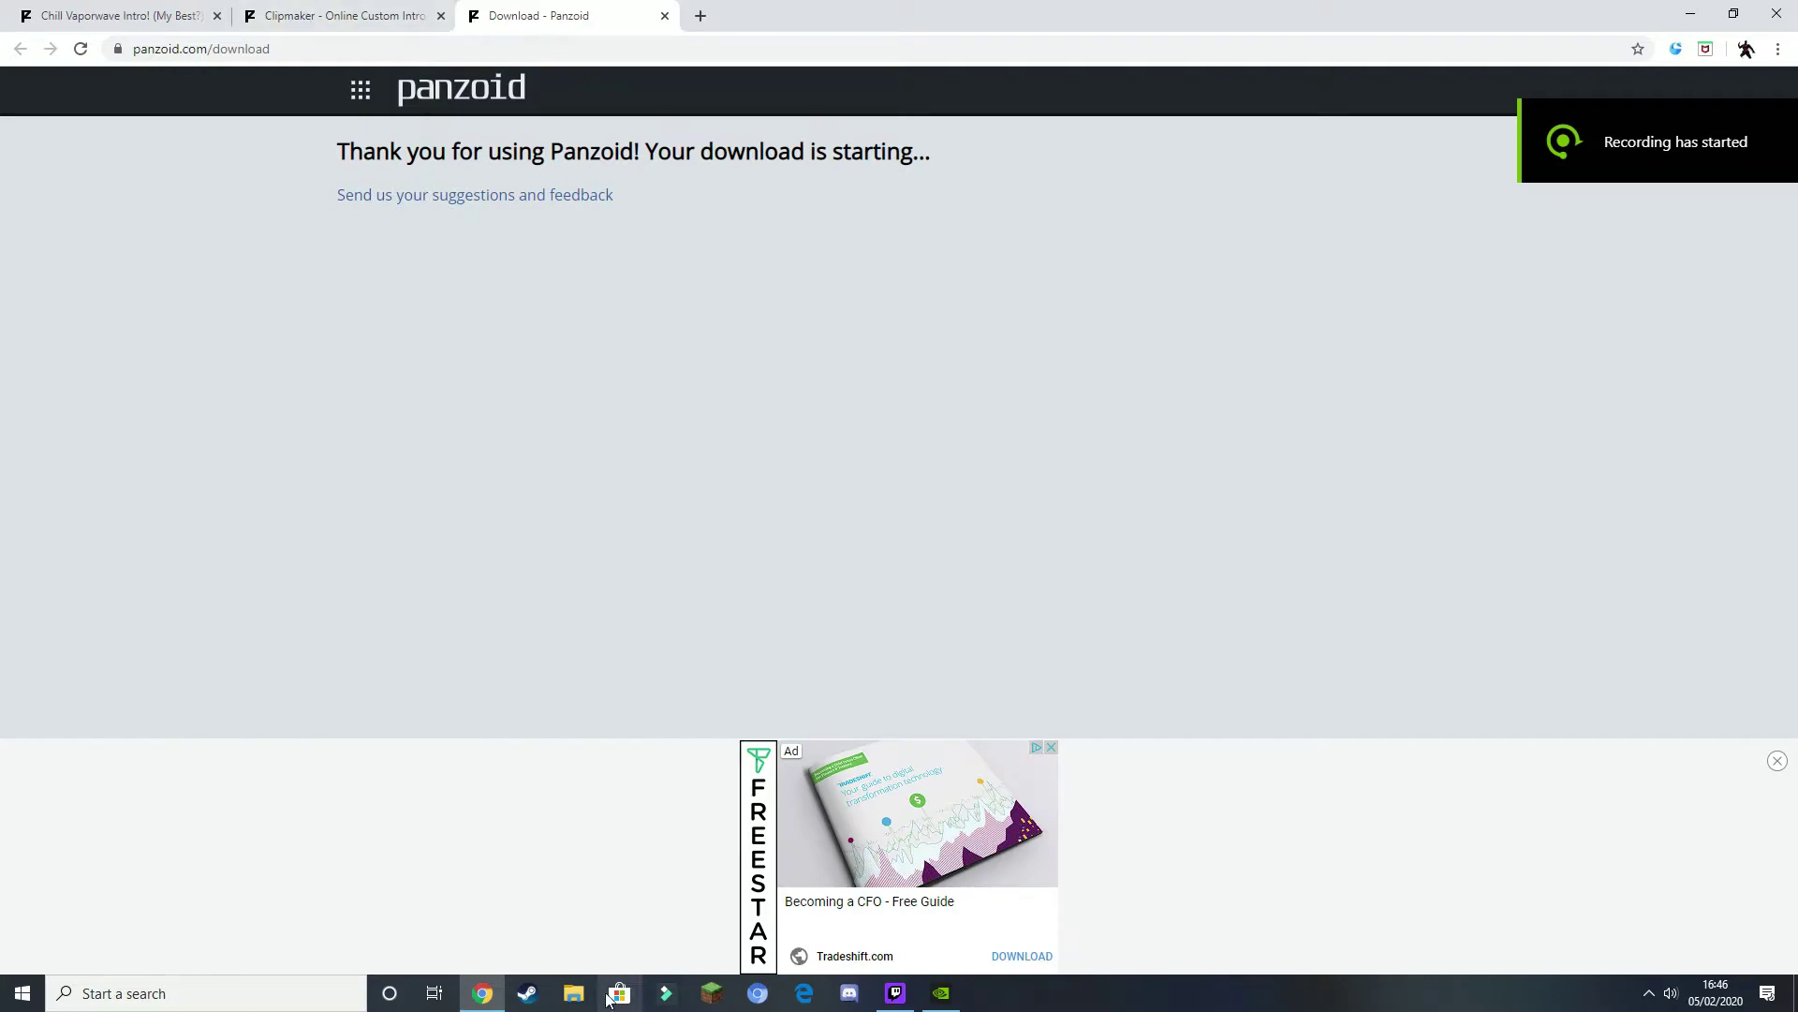
{"action": "left_click", "coordinate": [1691, 13]}
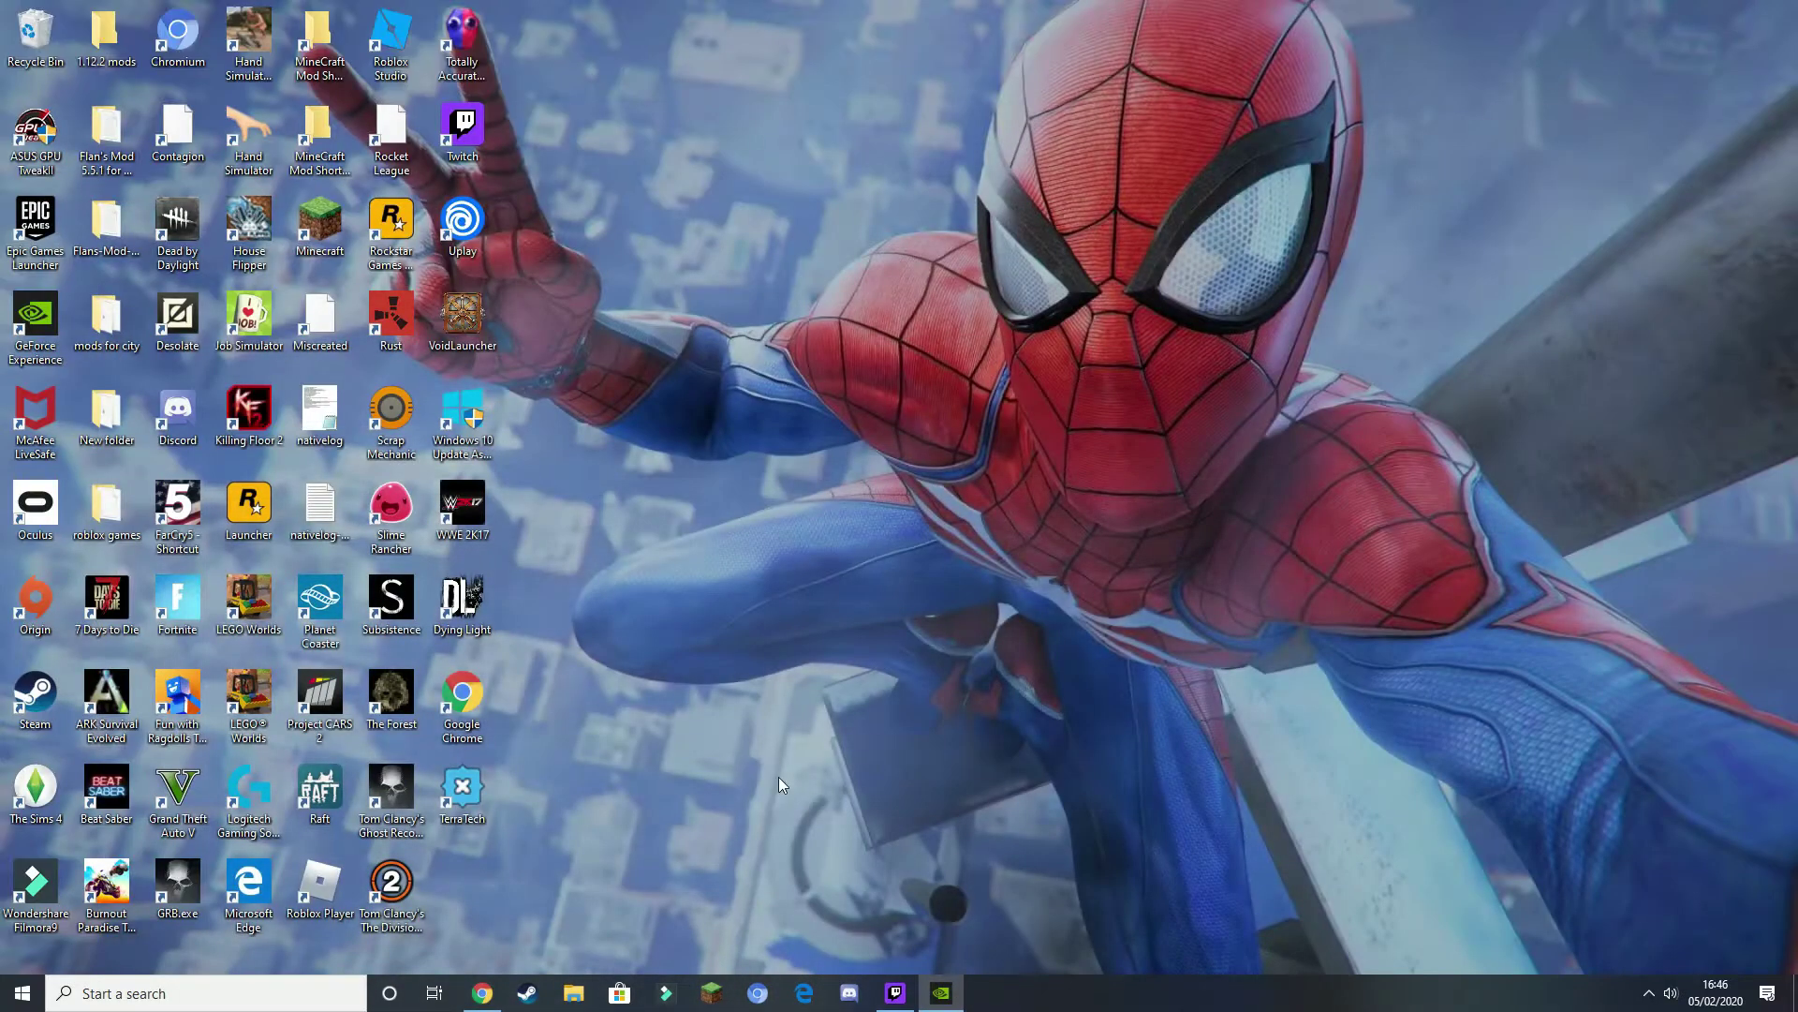
{"action": "left_click", "coordinate": [572, 995]}
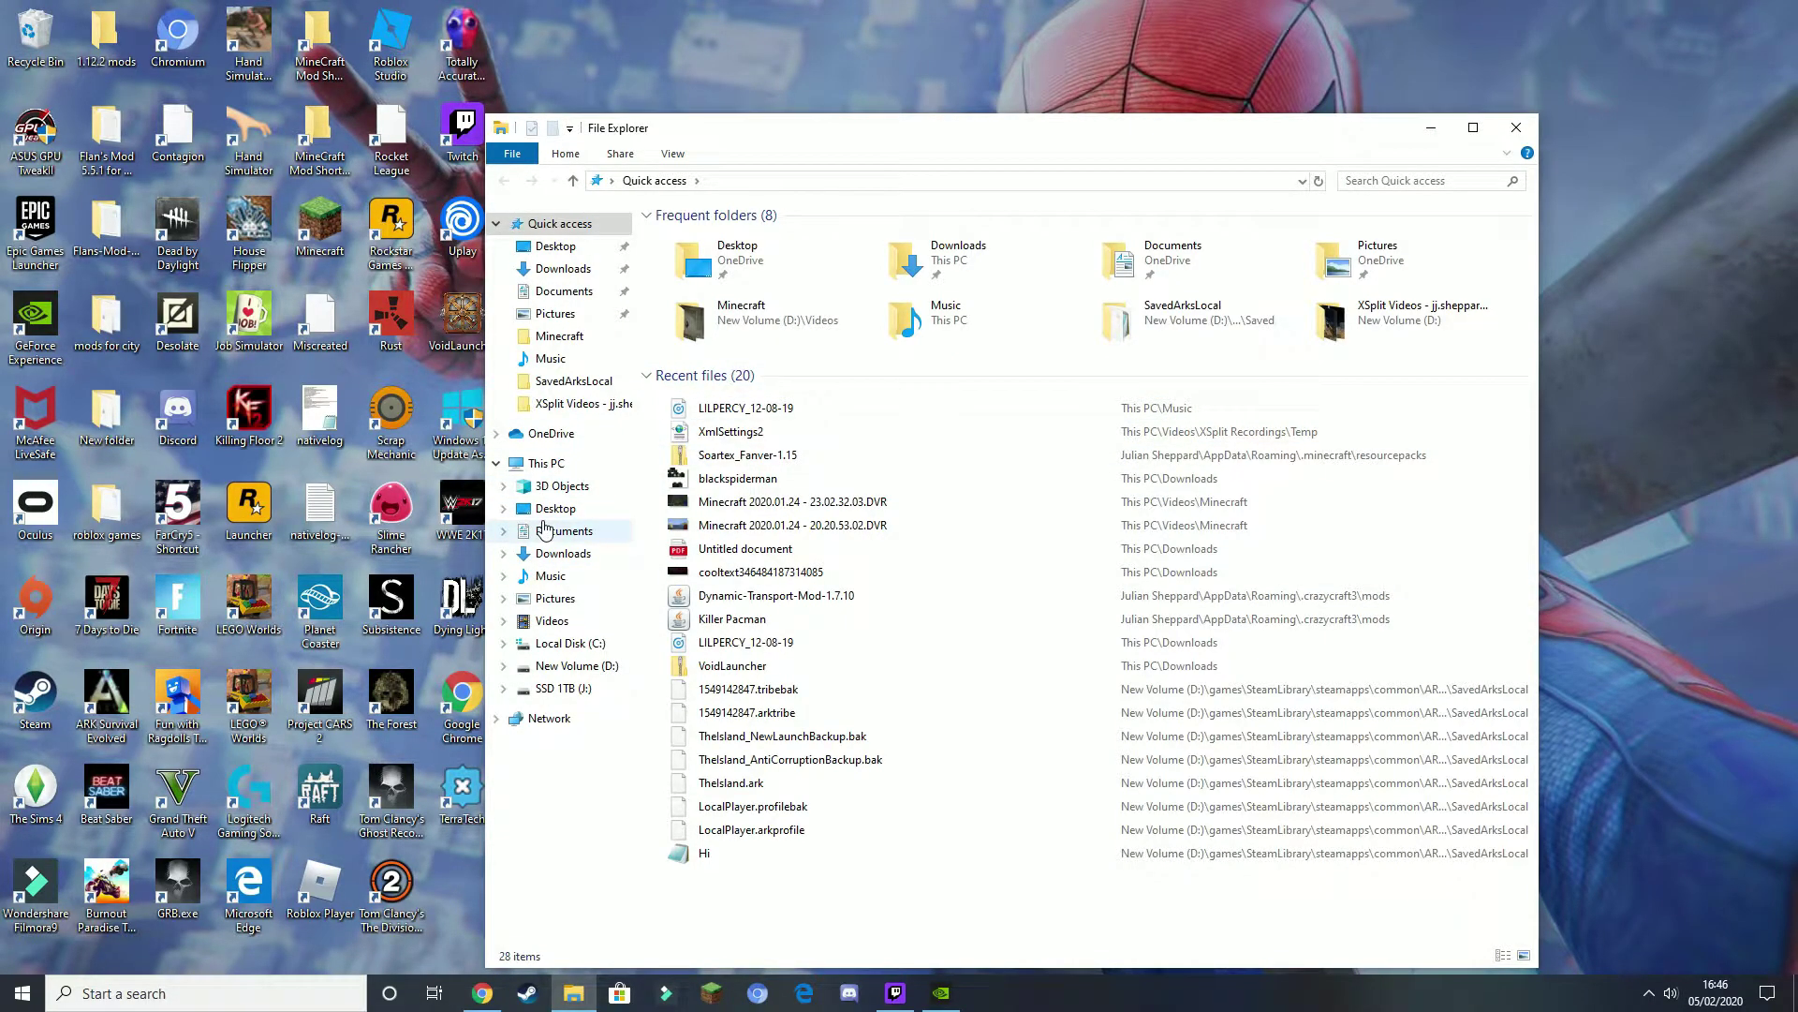
{"action": "left_click", "coordinate": [562, 530]}
{"action": "left_click", "coordinate": [563, 553]}
{"action": "double_click", "coordinate": [714, 267]}
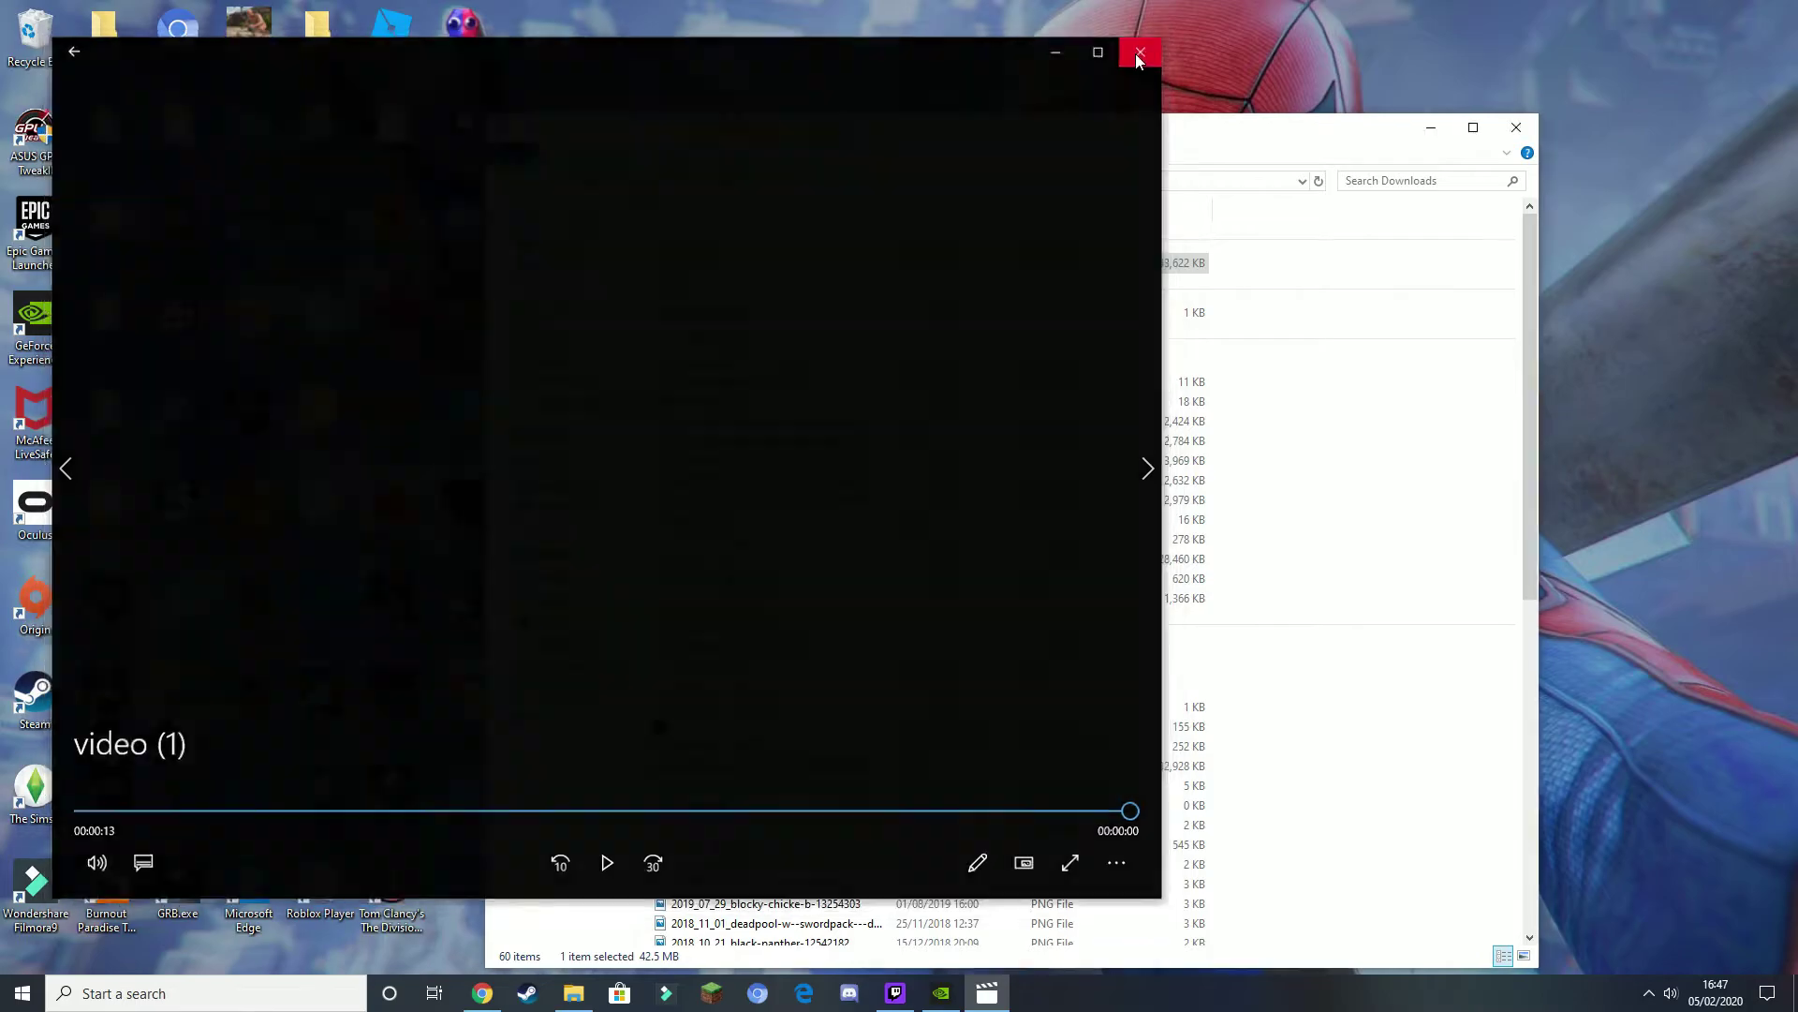
{"action": "left_click", "coordinate": [1144, 48]}
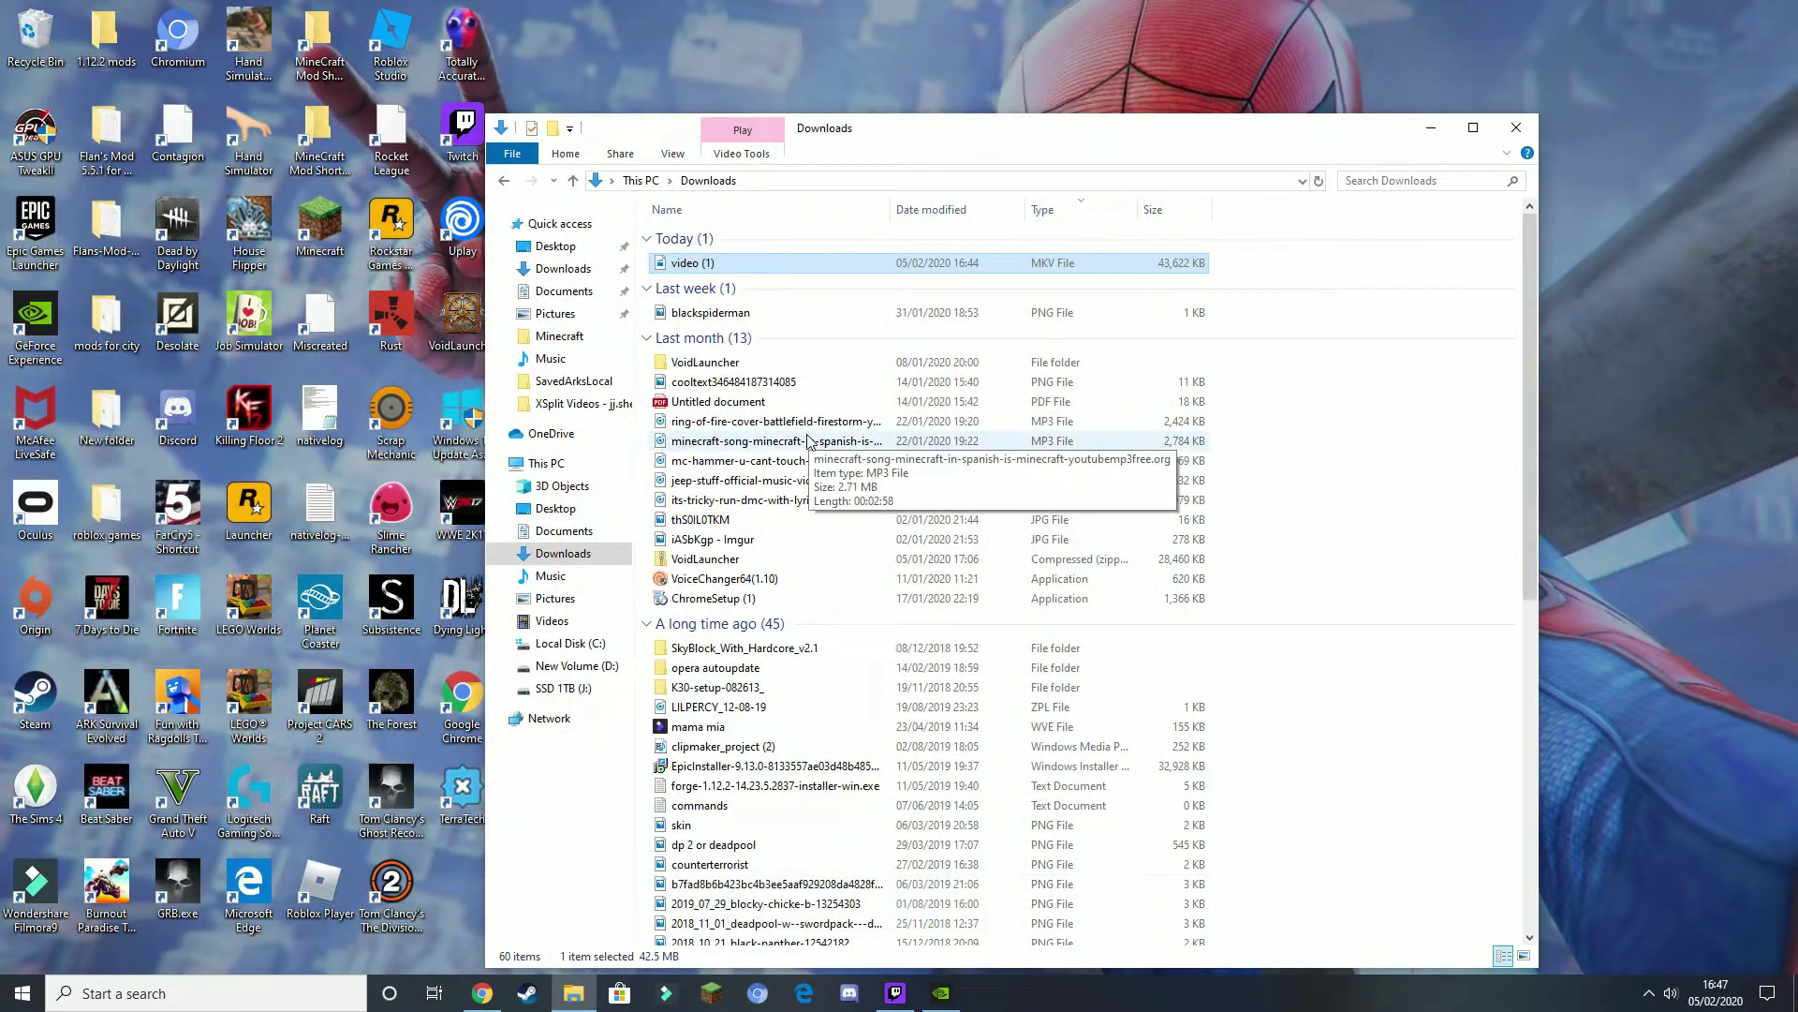
{"action": "key", "text": "Delete"}
- Switch to Chrome and go back from the Chill Vaporwave Intro page to the previous page
{"action": "left_click", "coordinate": [482, 993]}
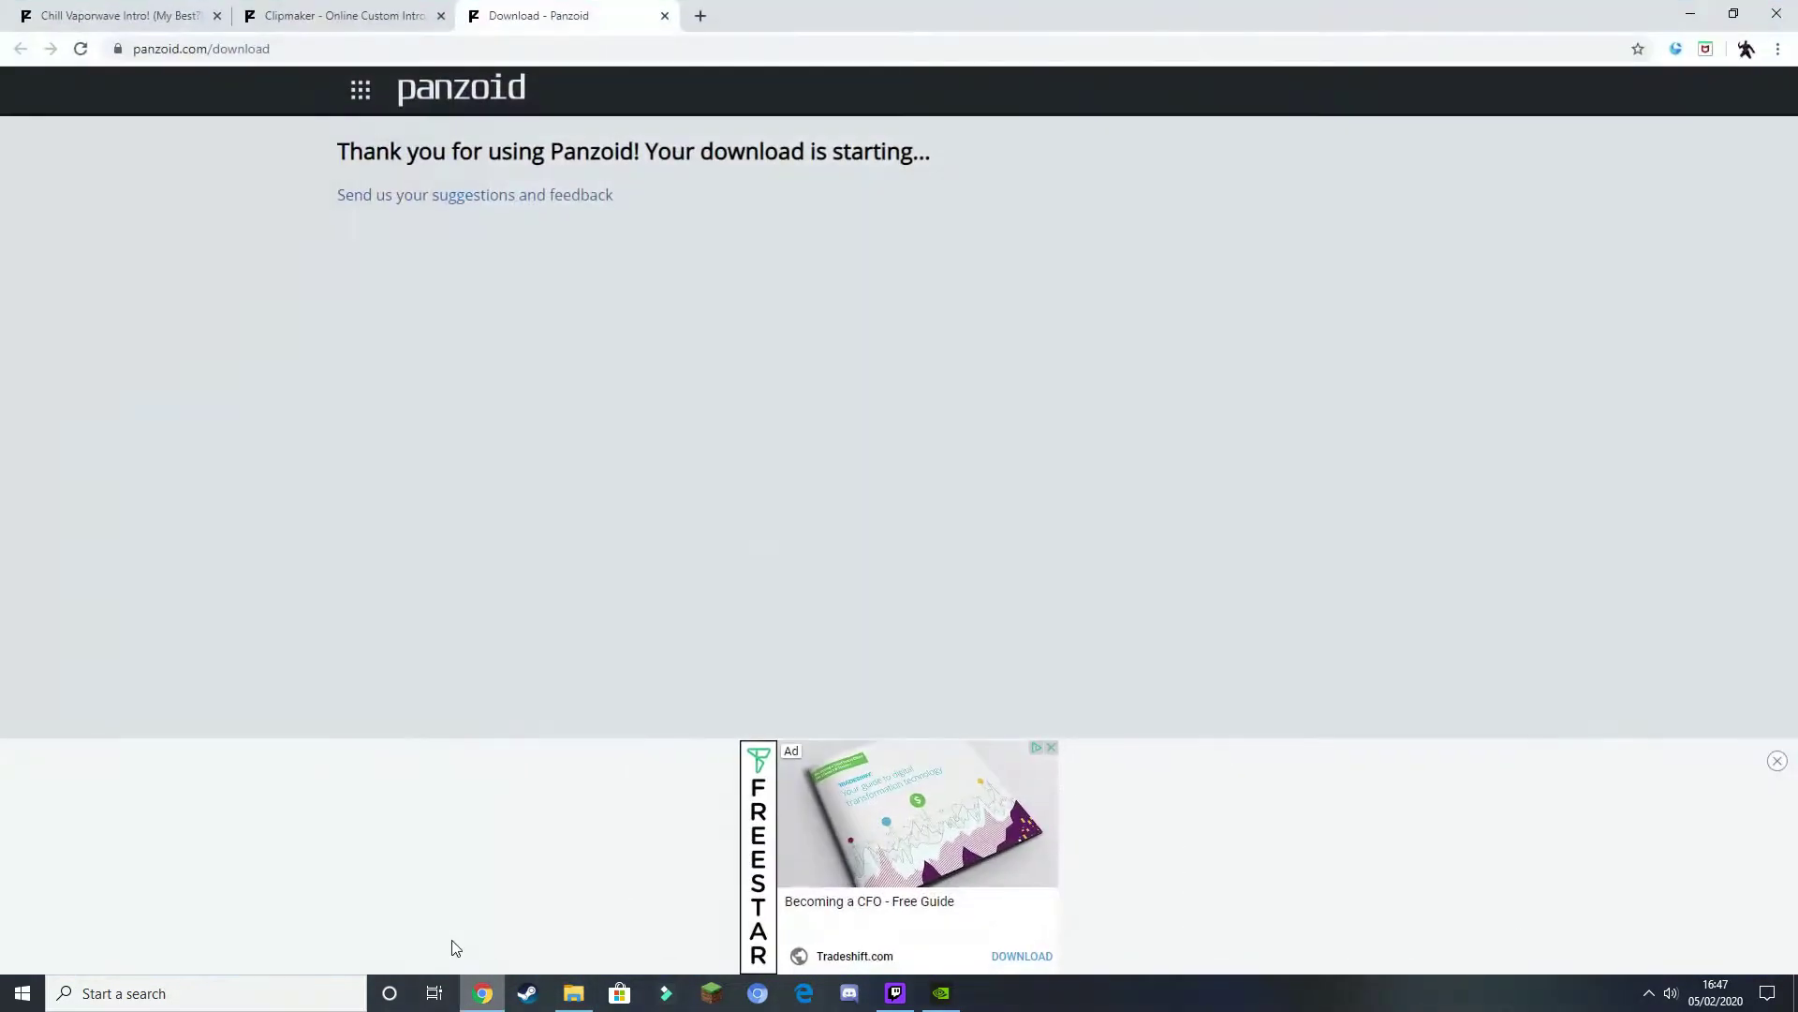
{"action": "left_click", "coordinate": [162, 8]}
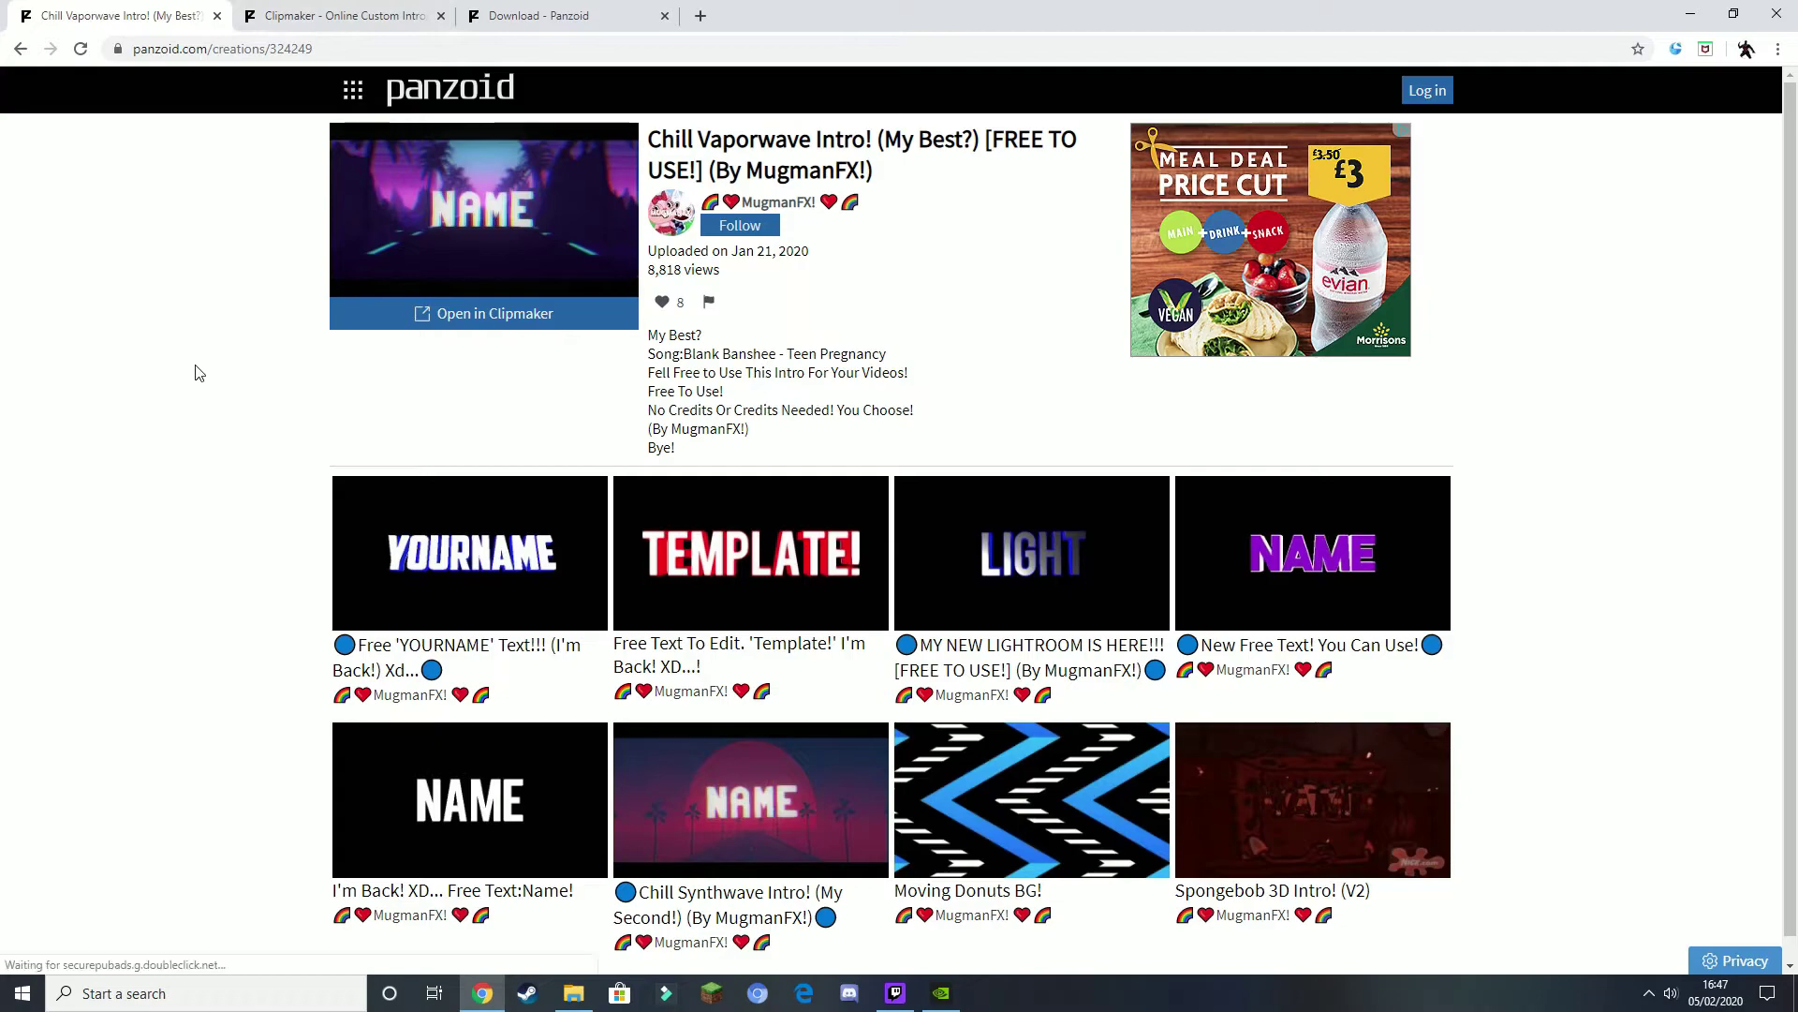
{"action": "left_click", "coordinate": [18, 49]}
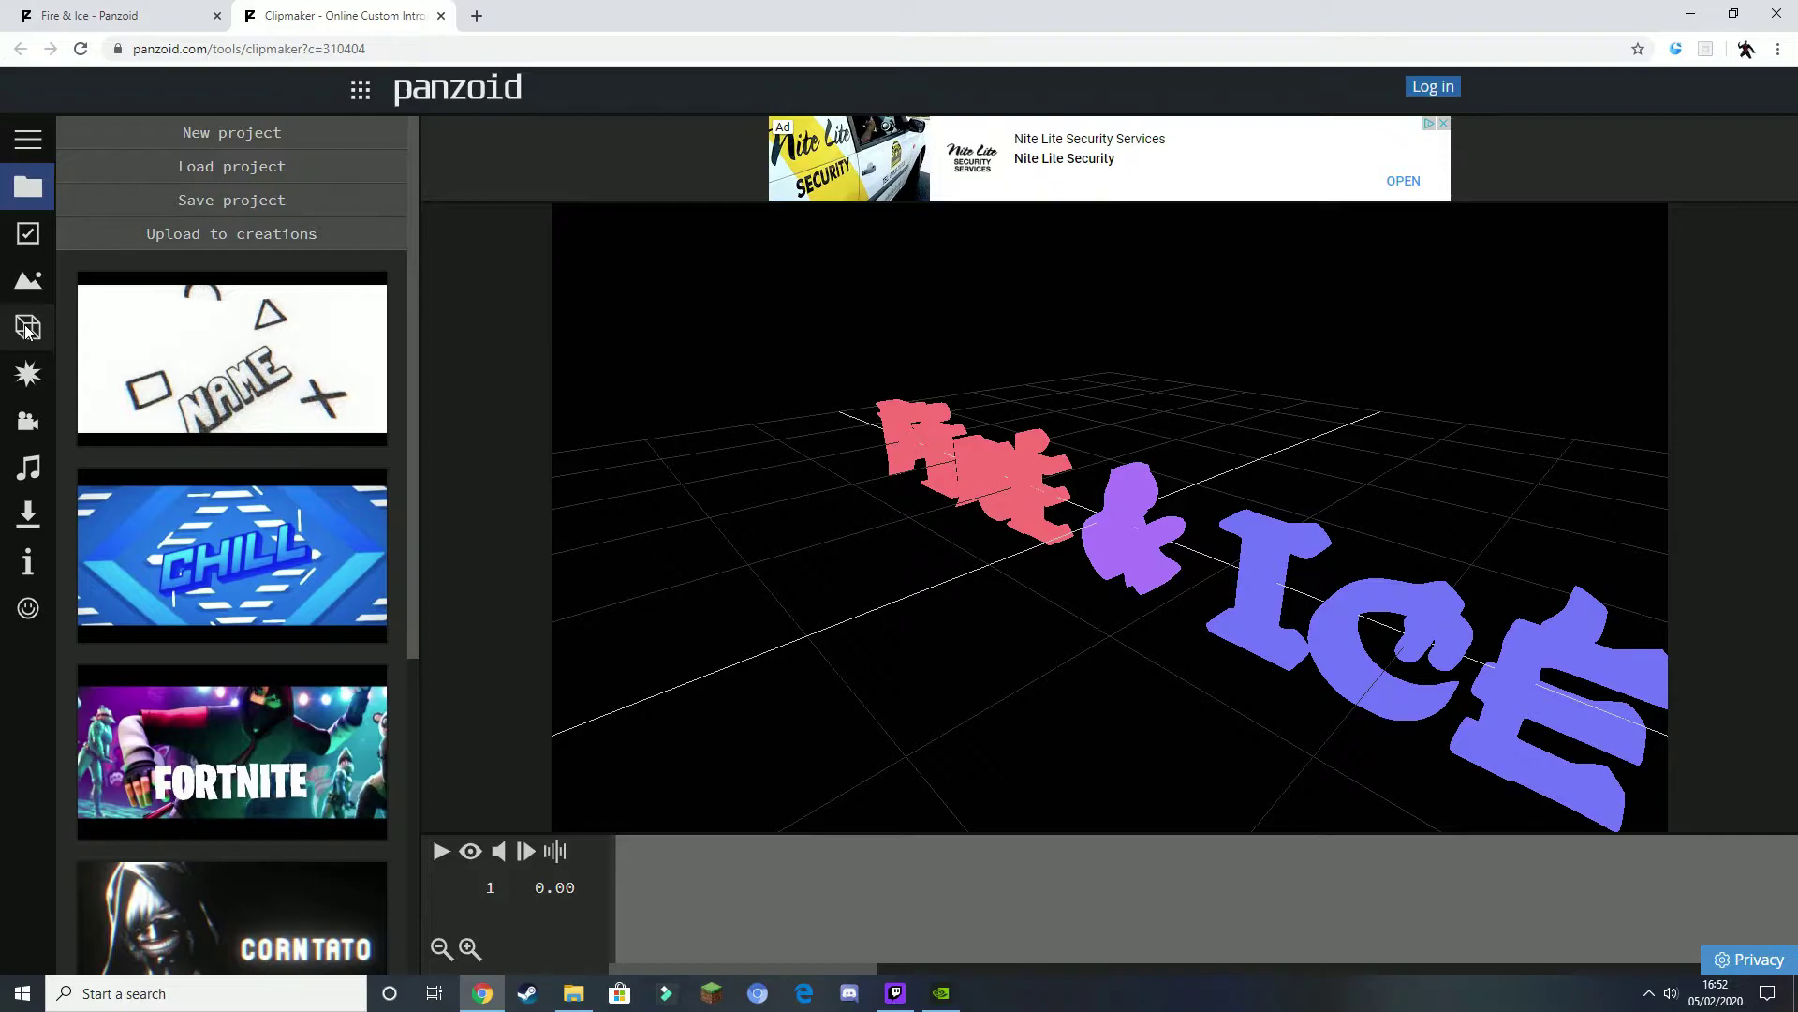
- Rename the Fire group in the Fire & Ice project to the first person's name in capitals
{"action": "left_click", "coordinate": [27, 327]}
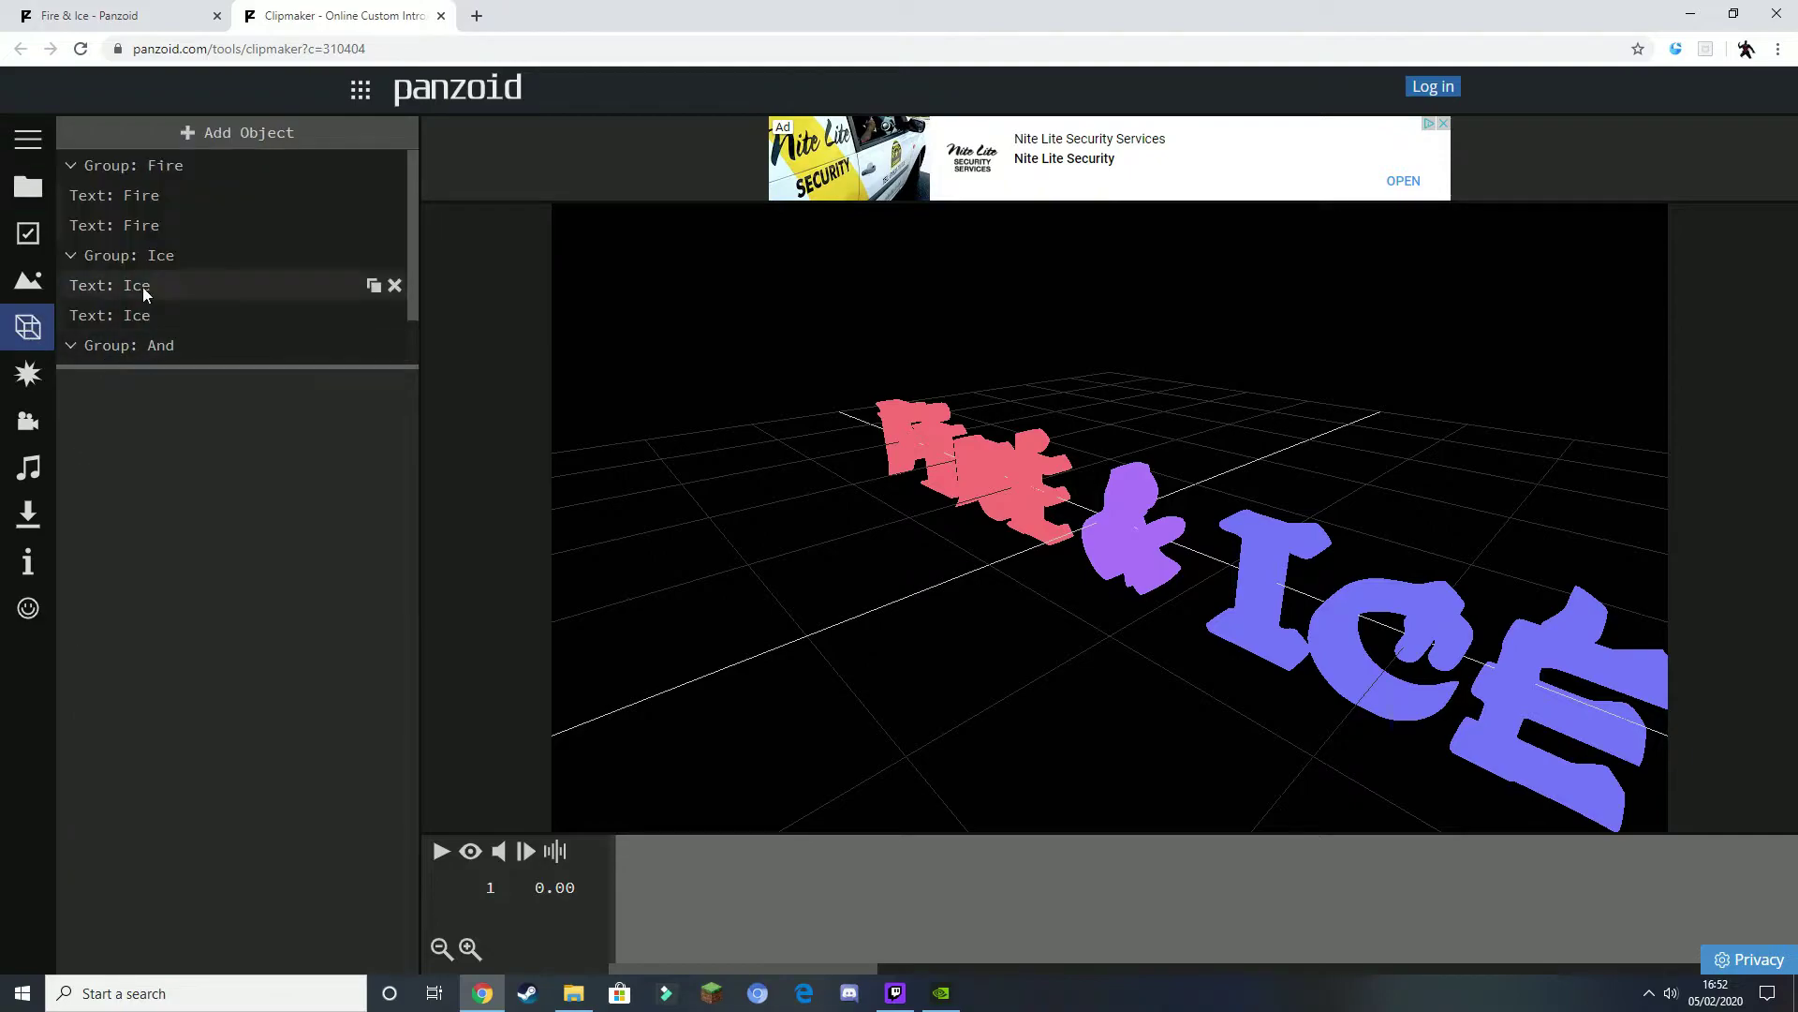
{"action": "left_click", "coordinate": [184, 166]}
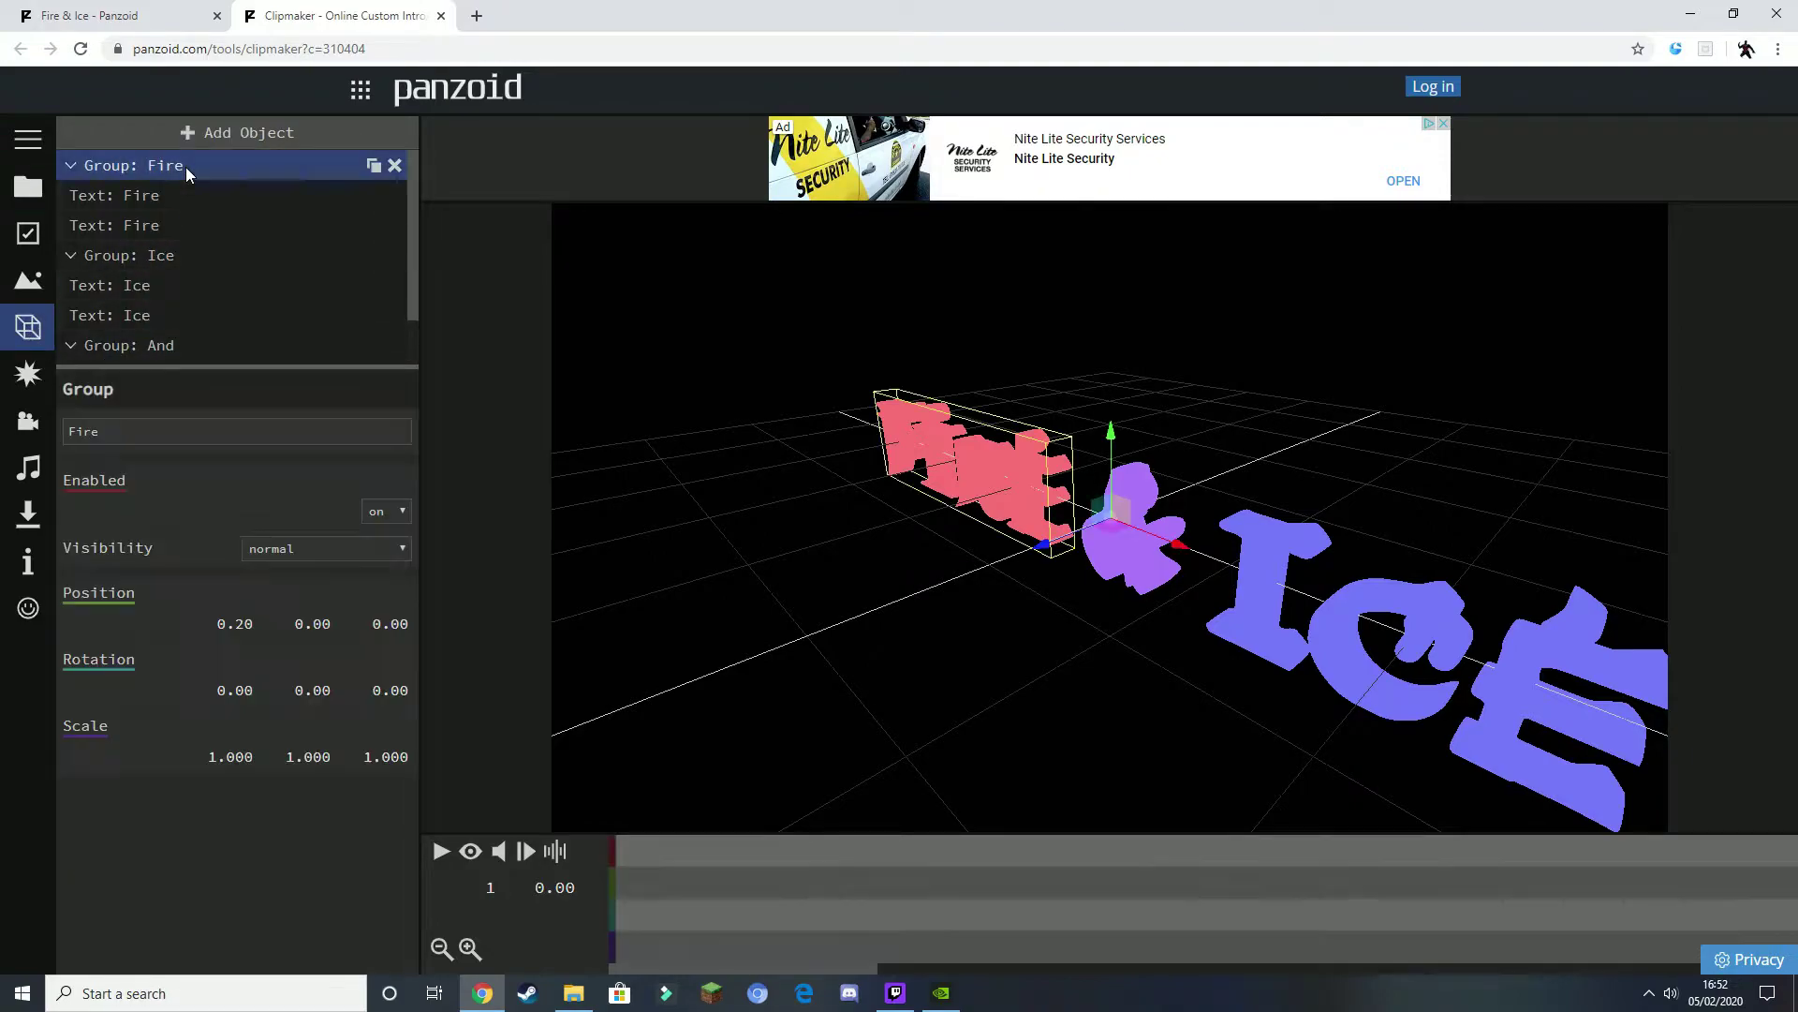
{"action": "left_click_drag", "start_coordinate": [141, 430], "coordinate": [11, 430]}
{"action": "key", "text": "BackSpace"}
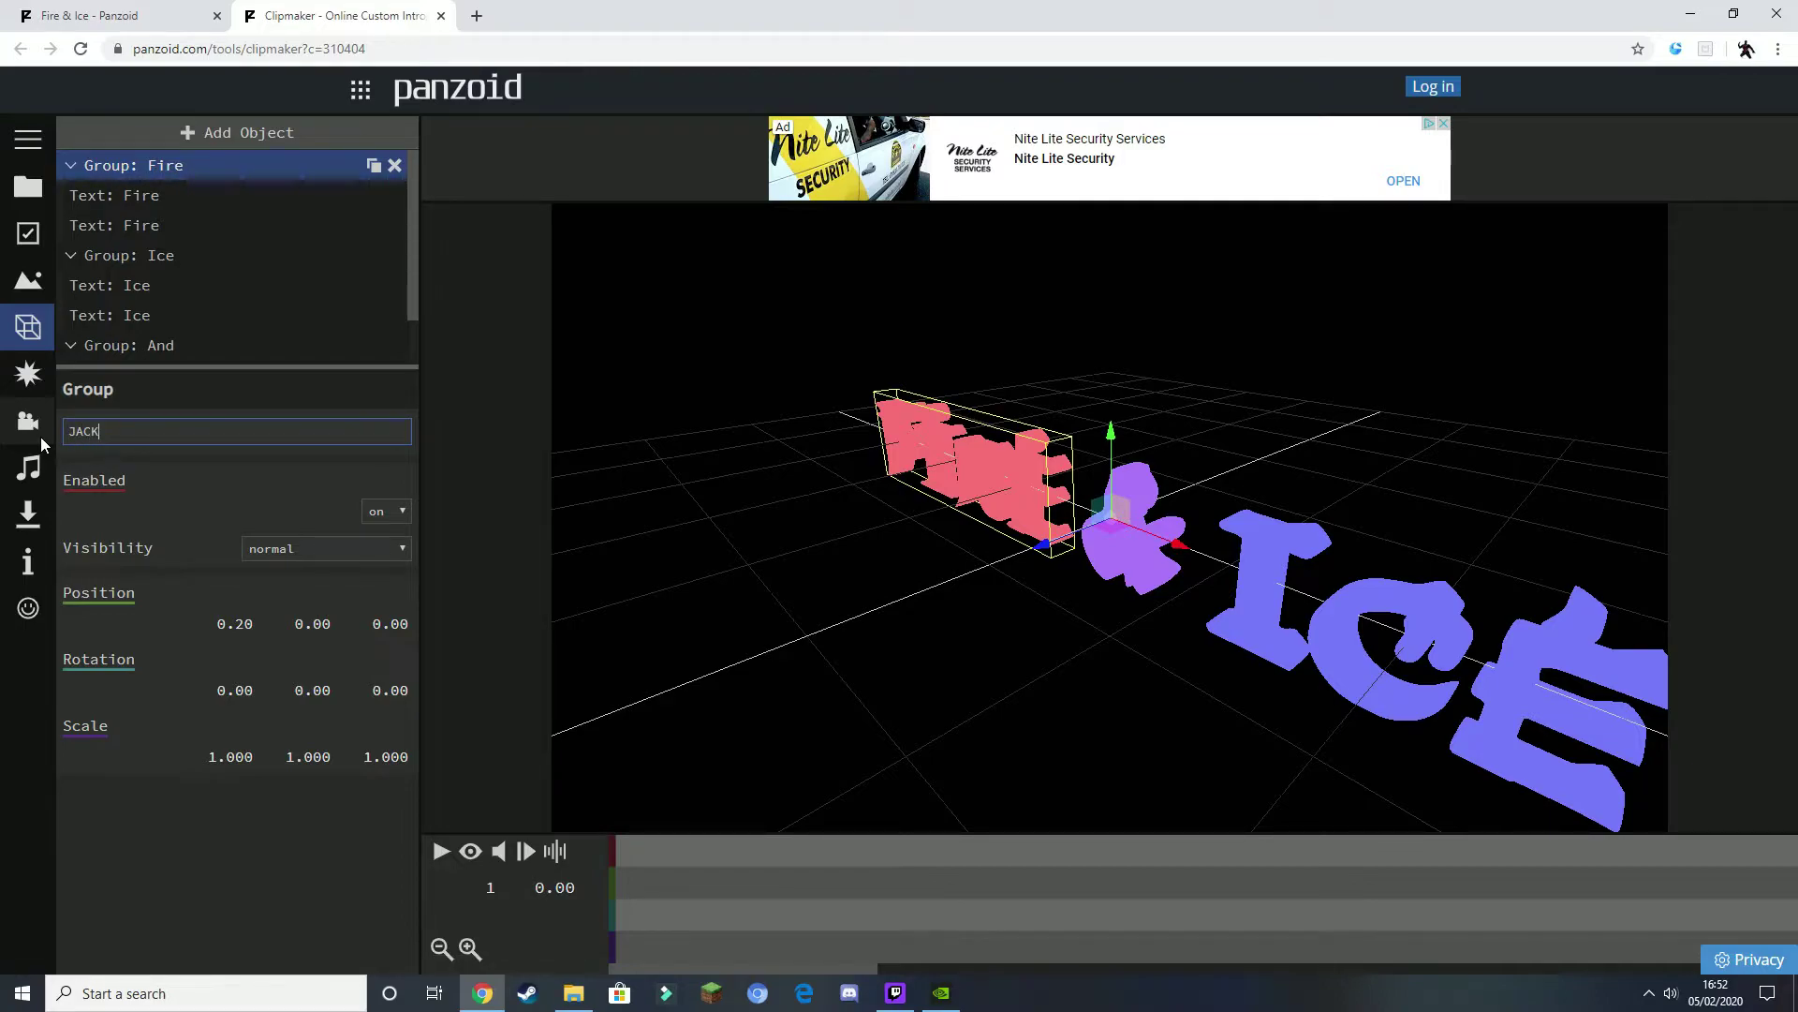
{"action": "left_click", "coordinate": [159, 195]}
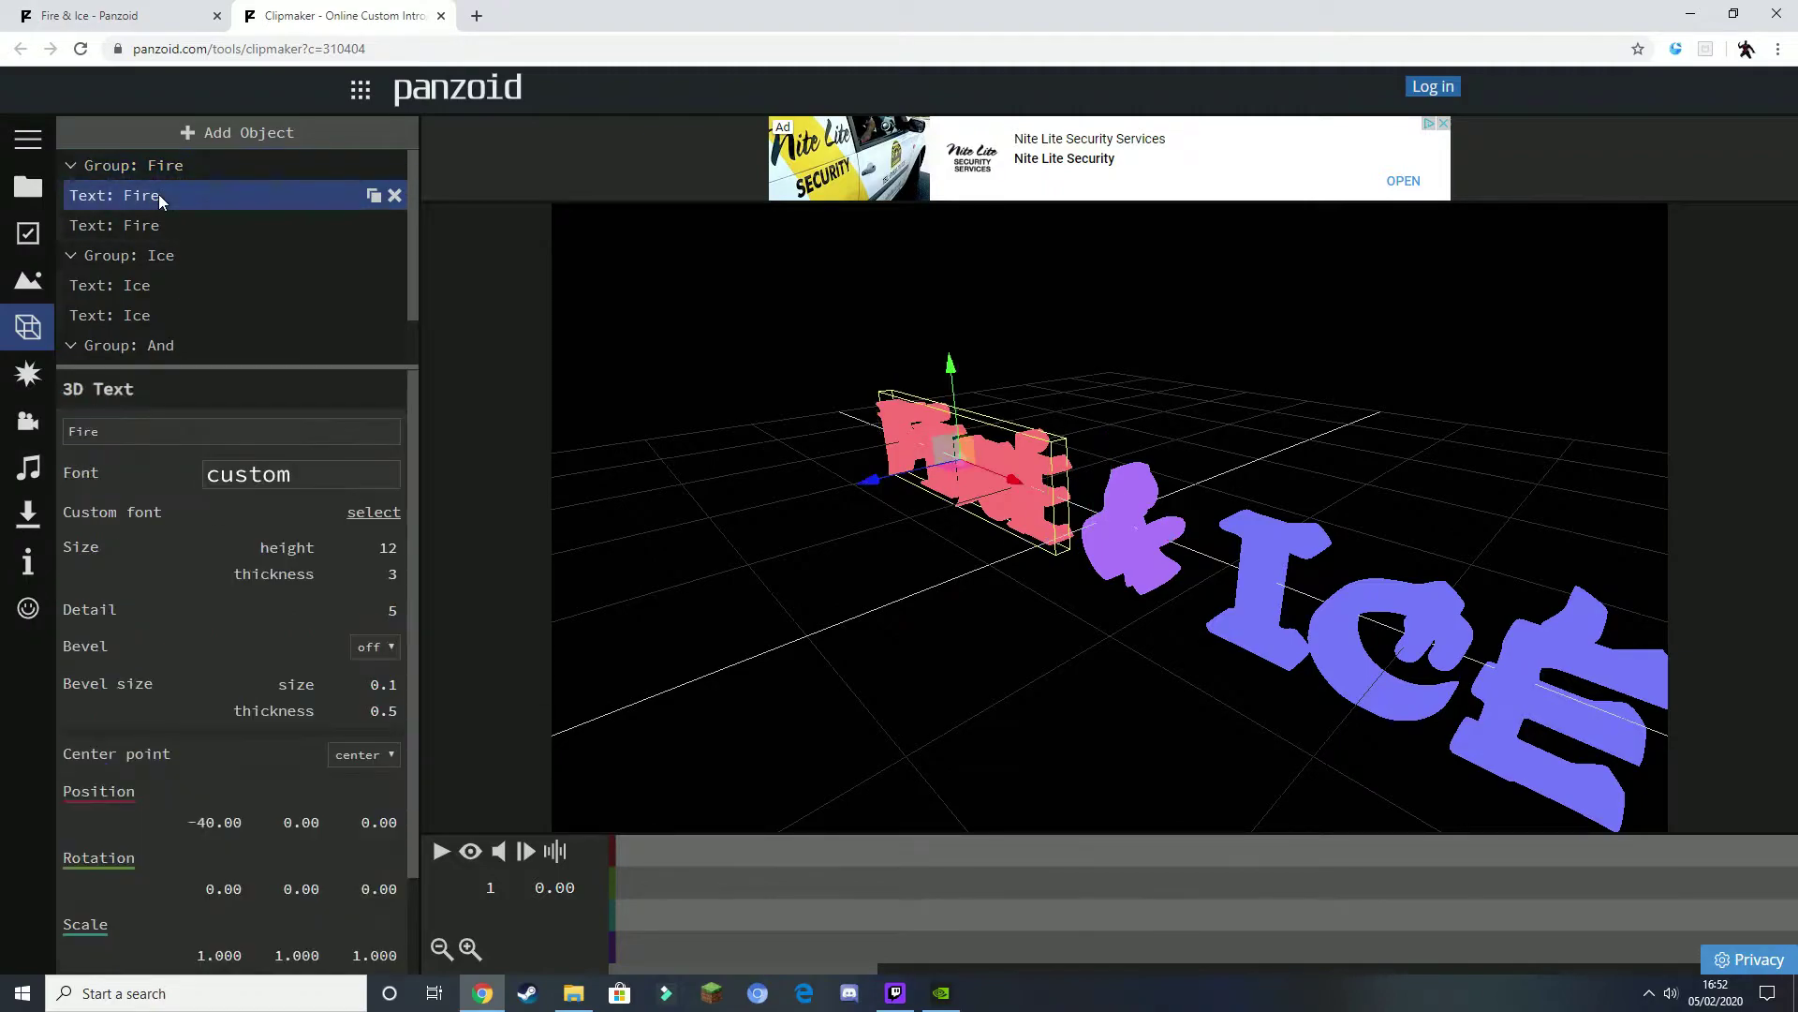
{"action": "left_click", "coordinate": [178, 170]}
{"action": "left_click", "coordinate": [55, 433]}
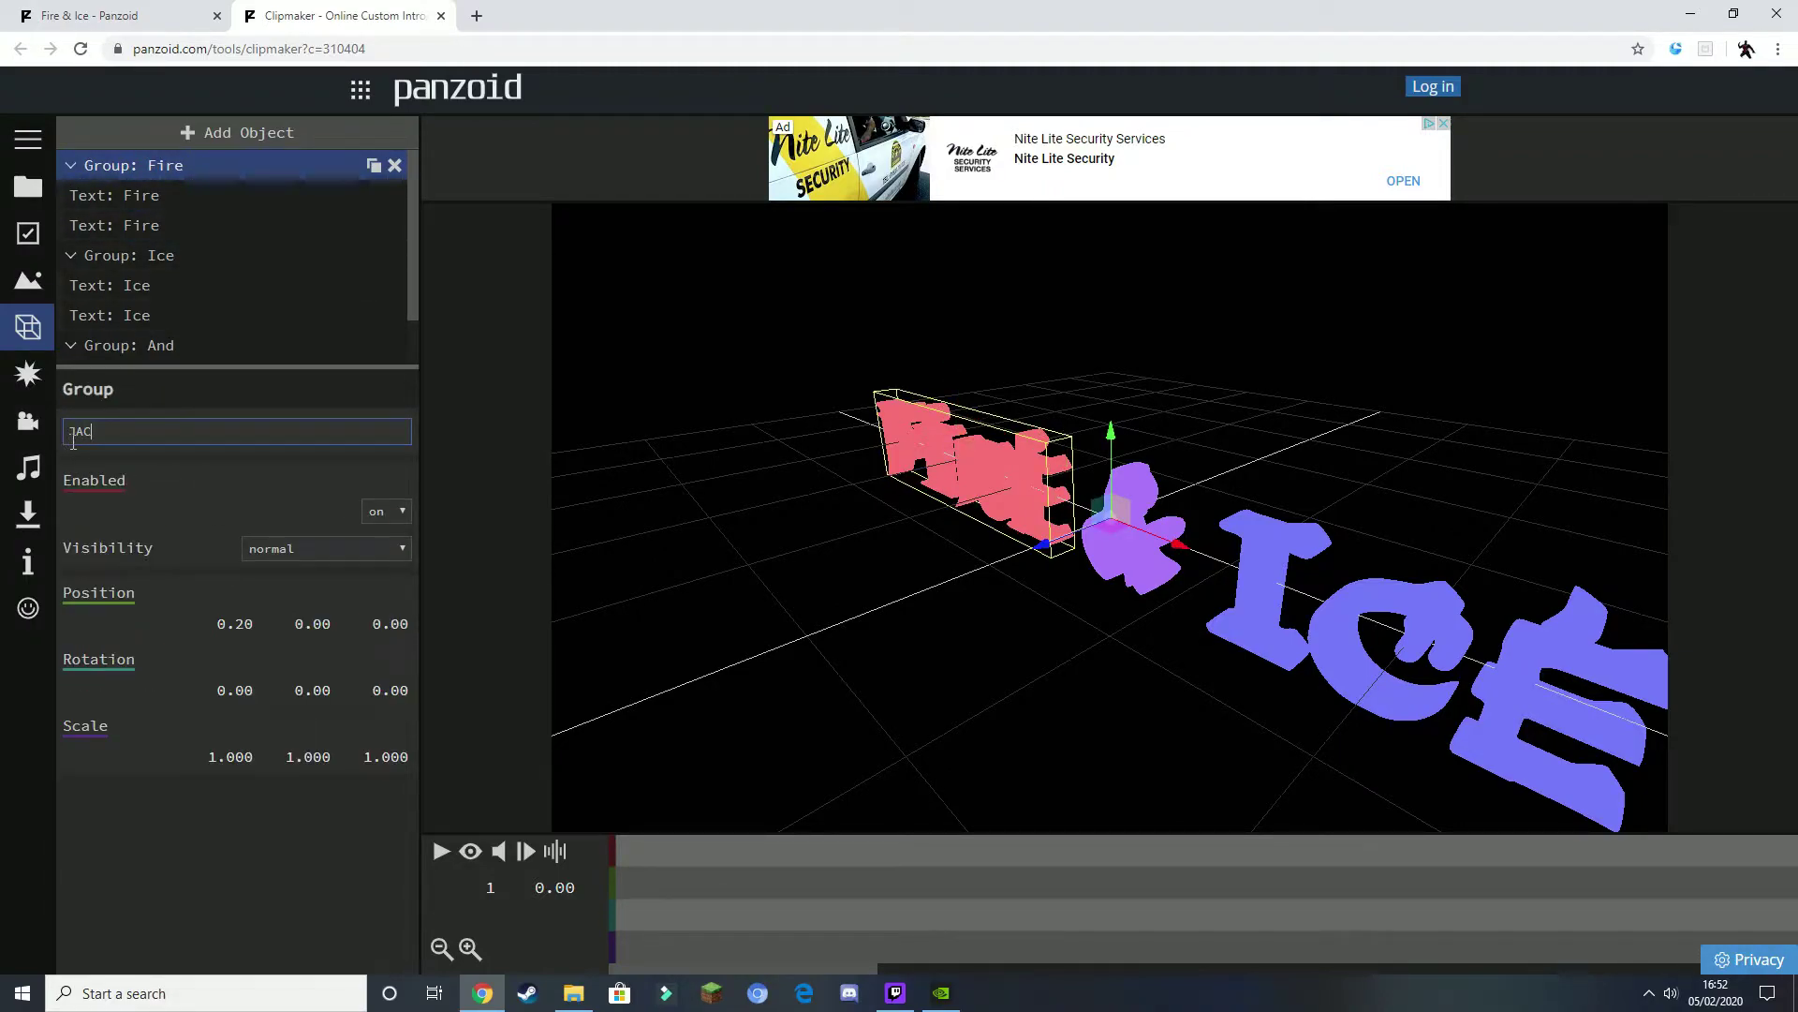
{"action": "key", "text": "Return"}
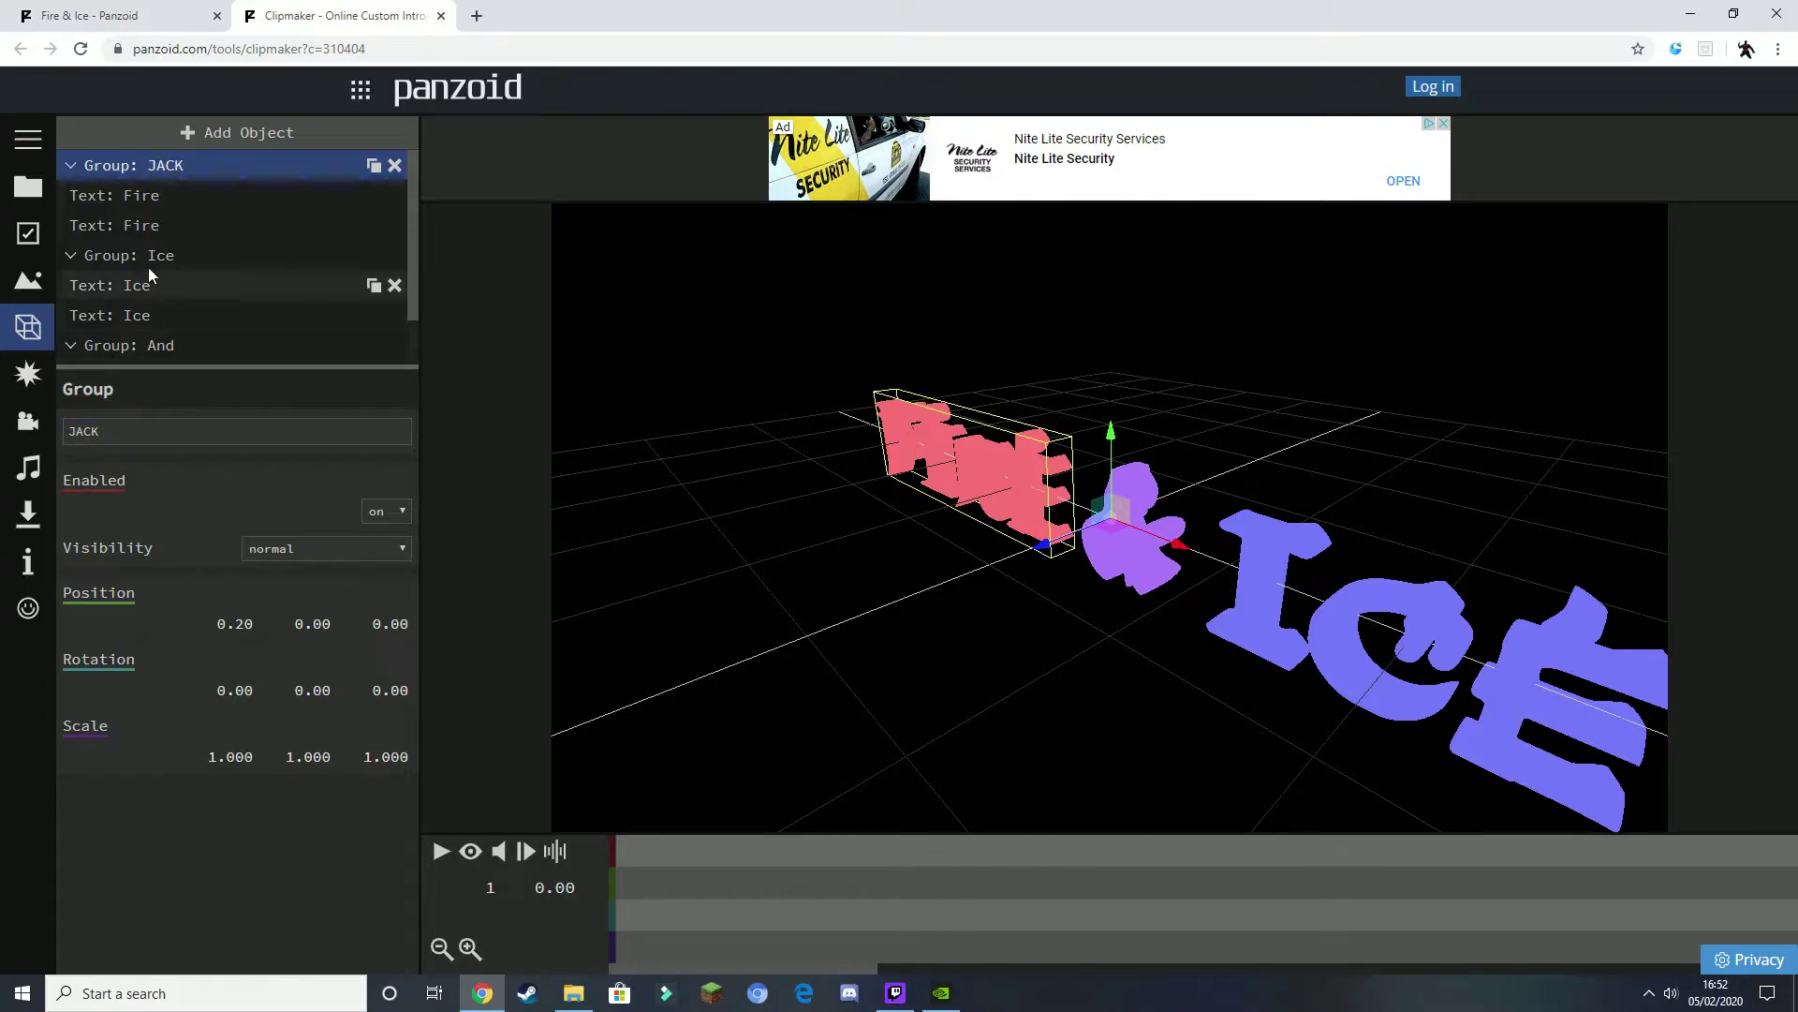
- Change both Fire 3D texts inside the first group to the same person's name as the group
{"action": "left_click", "coordinate": [167, 195]}
{"action": "key", "text": "ctrl+a"}
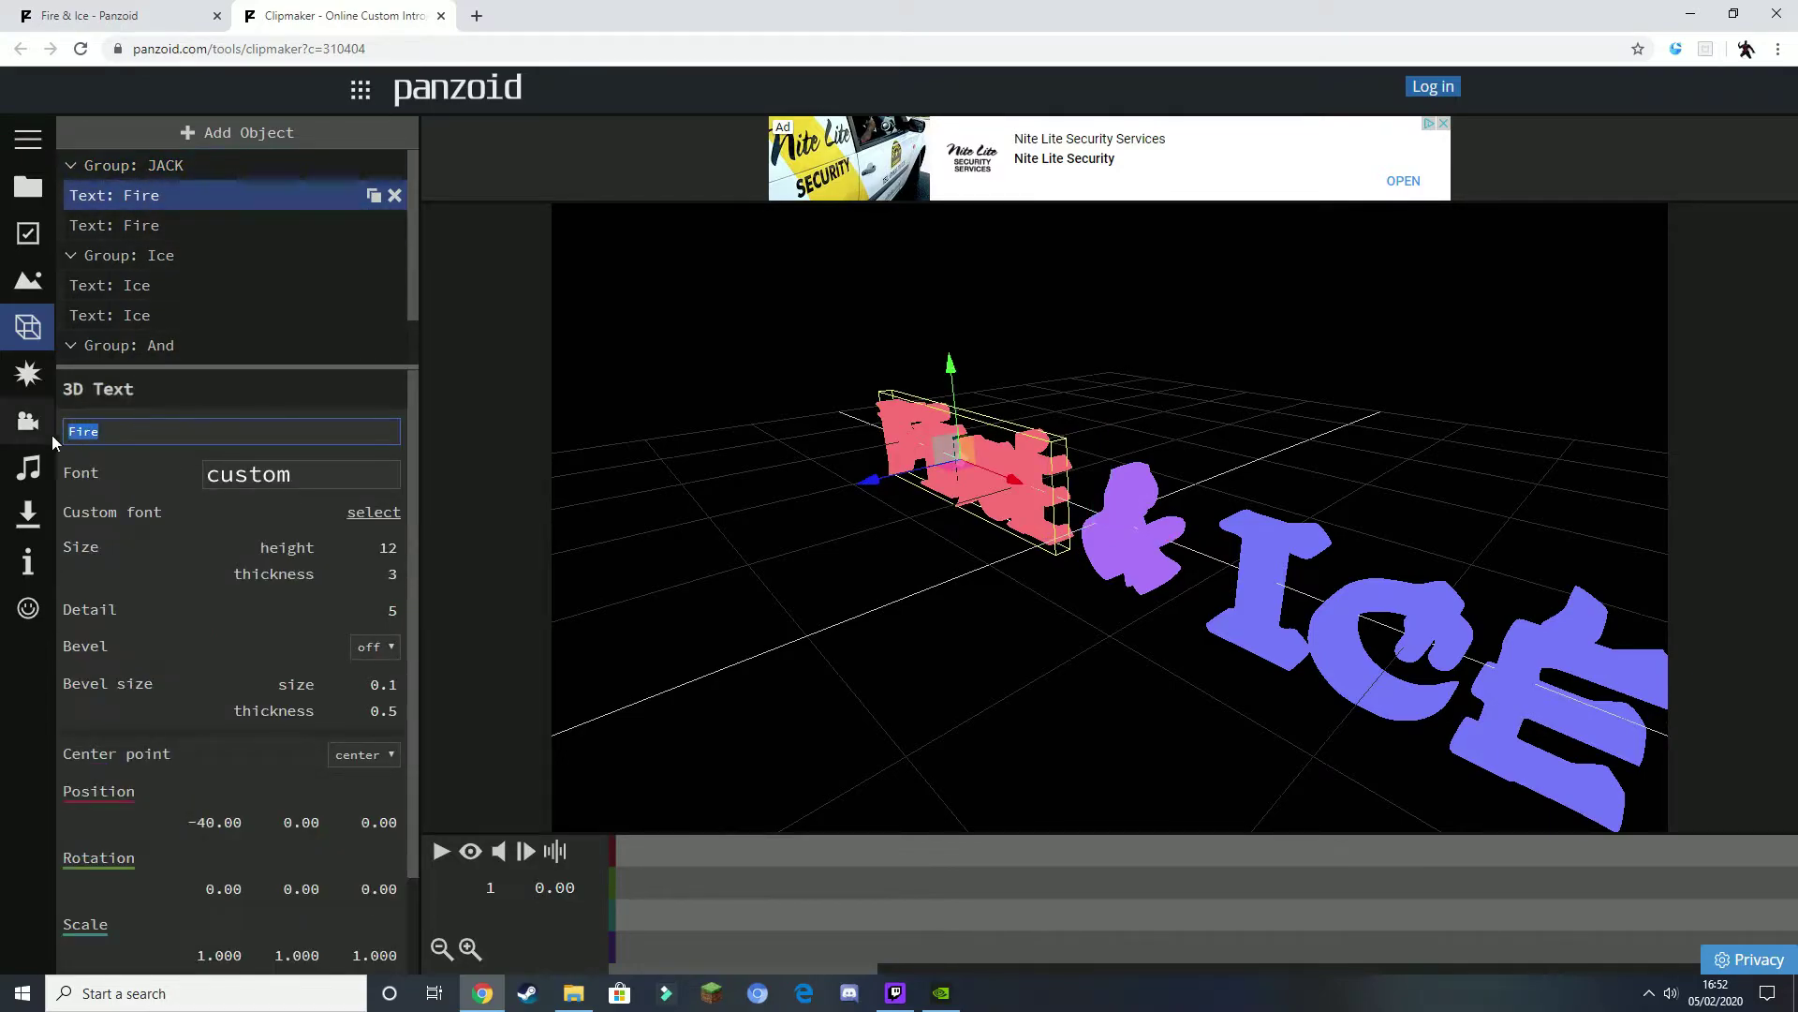
{"action": "type", "text": "JACK"}
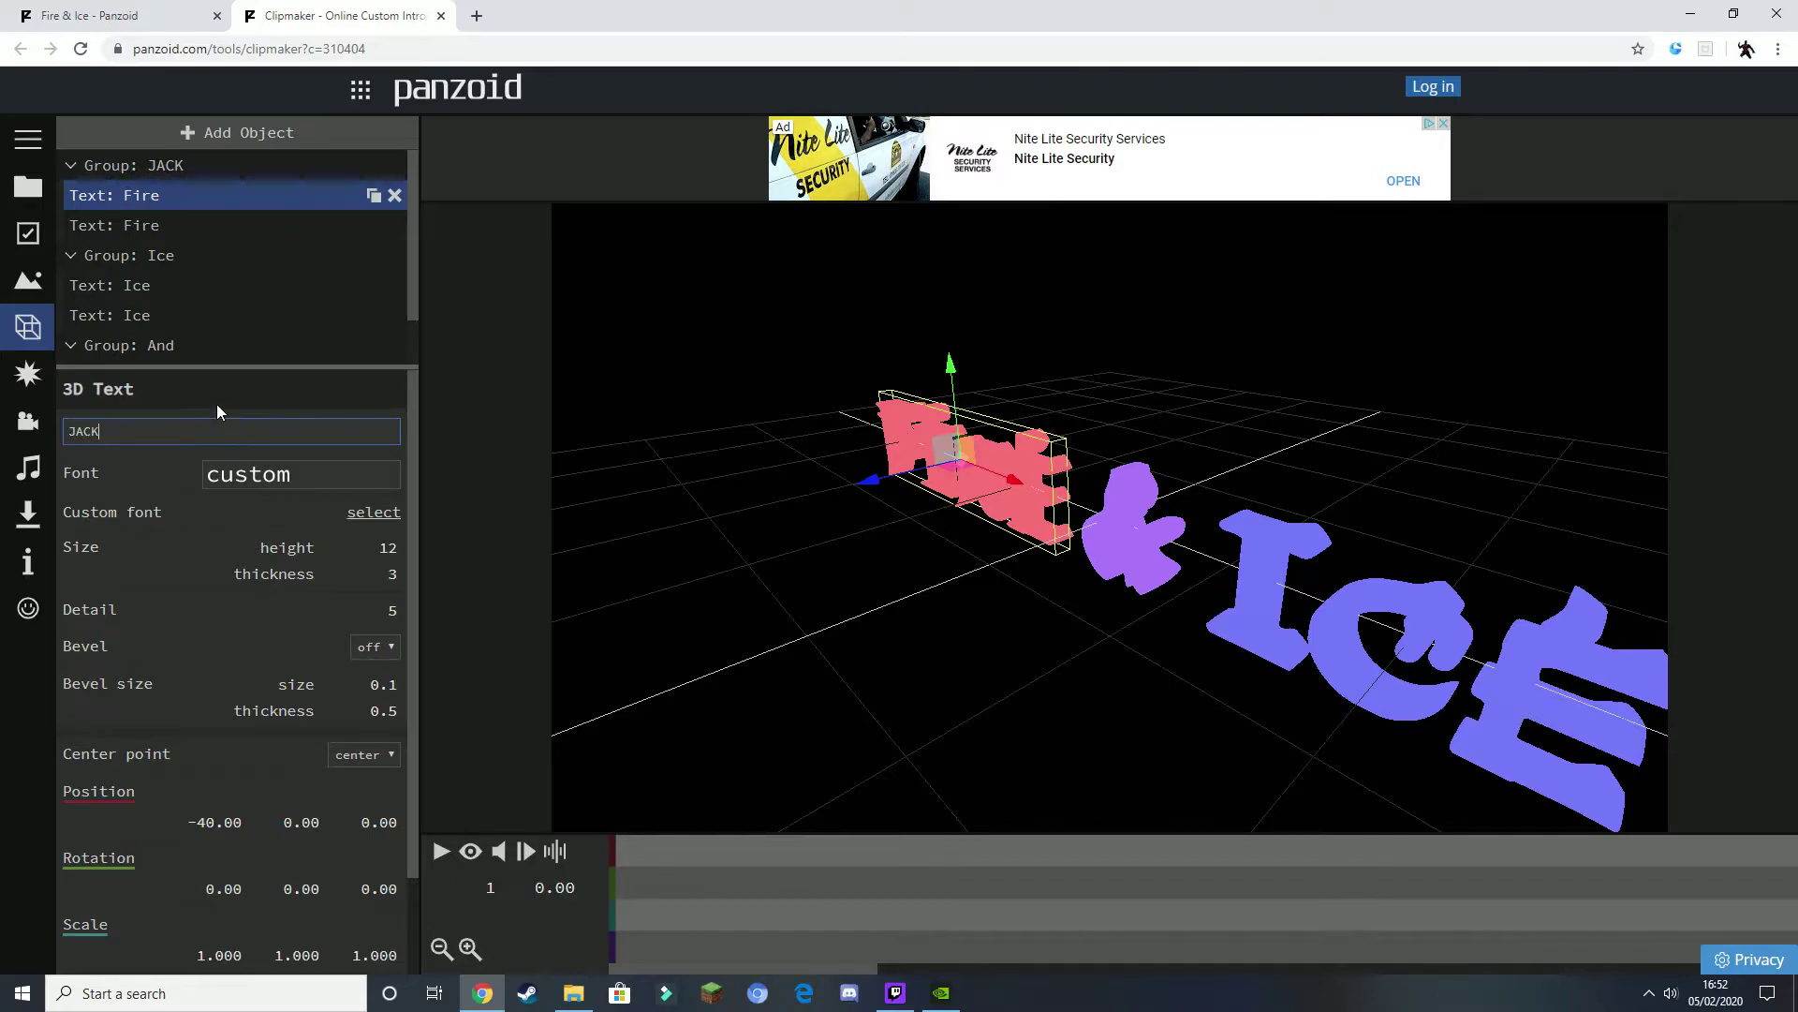
{"action": "key", "text": "Return"}
{"action": "left_click", "coordinate": [141, 225]}
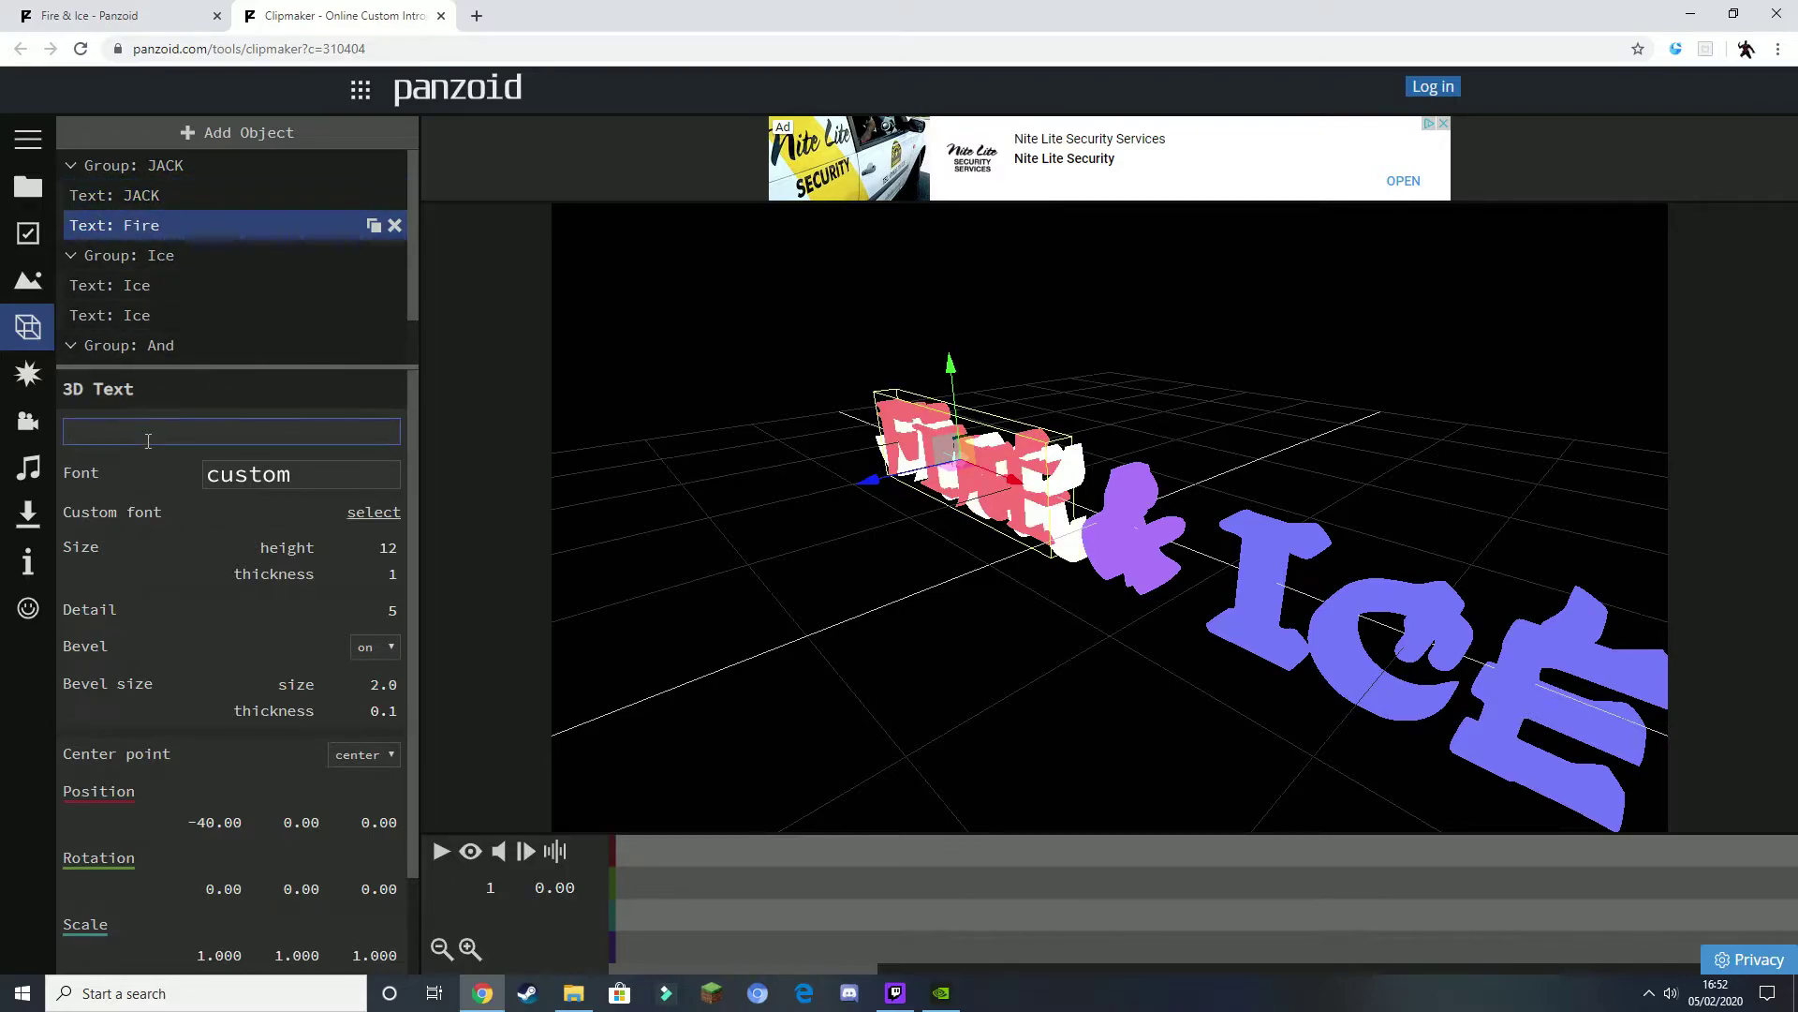
{"action": "type", "text": "JACK"}
{"action": "key", "text": "Return"}
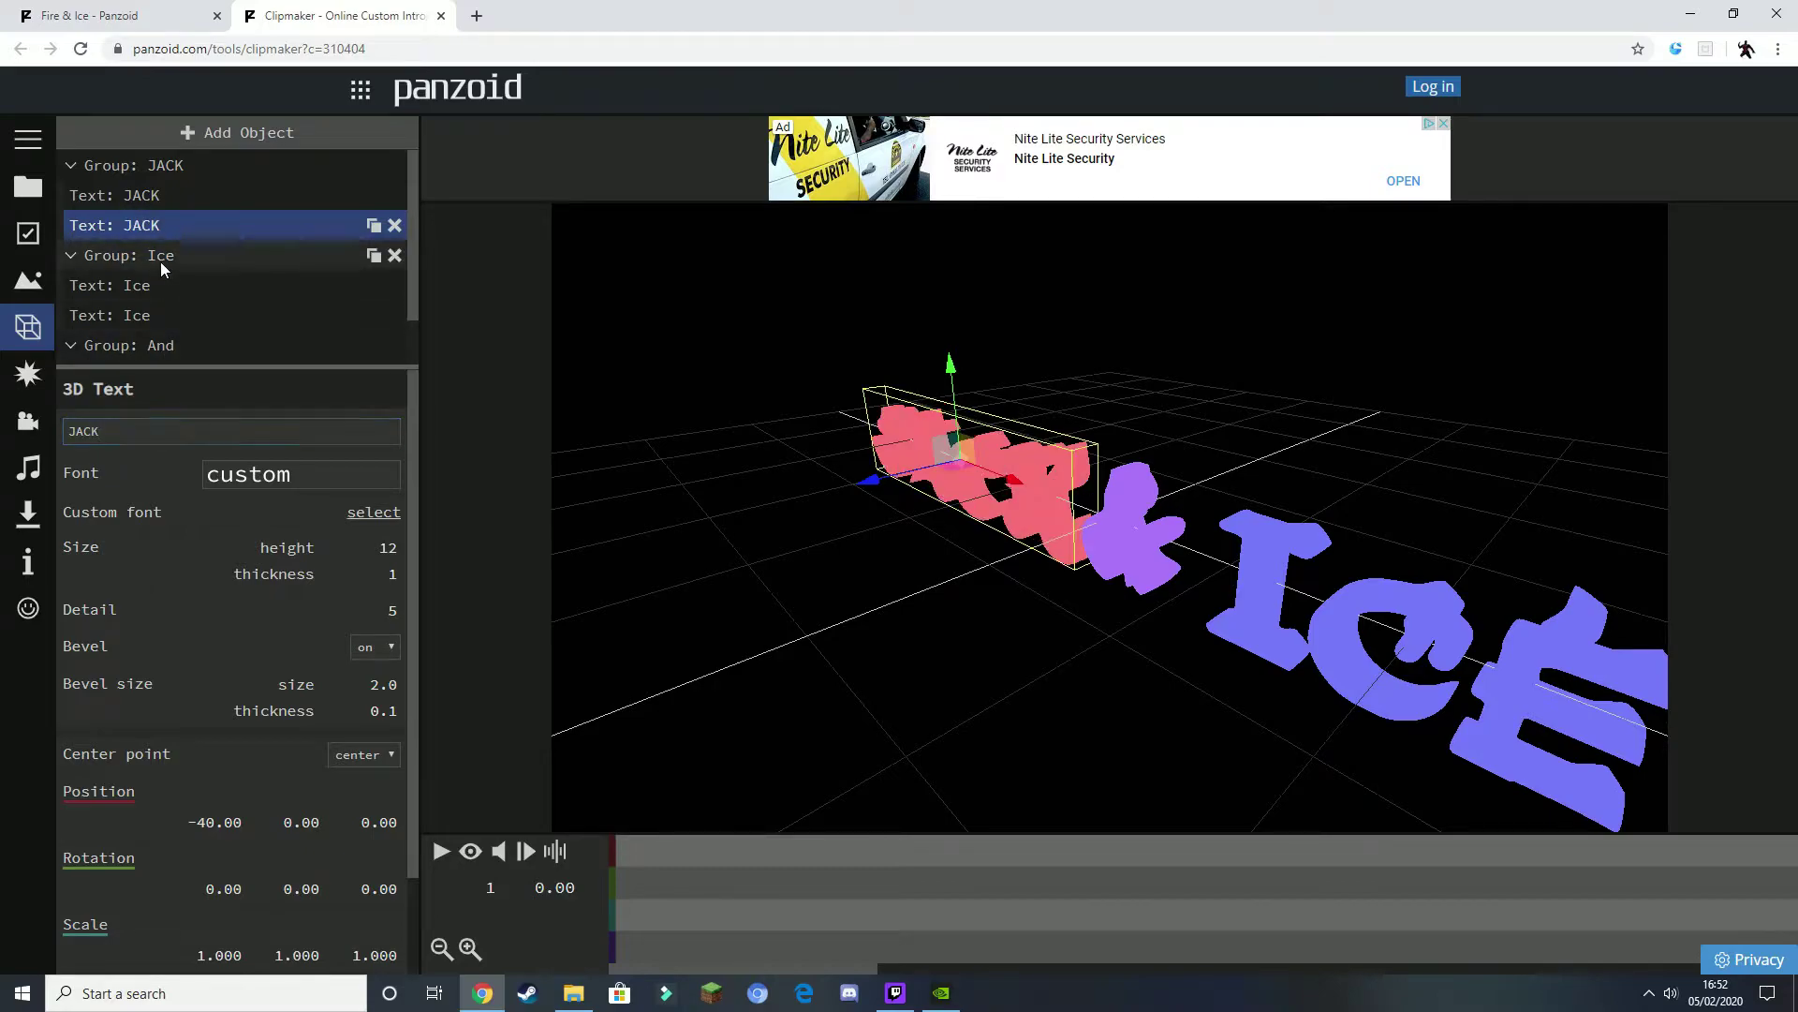
- Delete the And group from the Fire & Ice project's objects
{"action": "left_click", "coordinate": [160, 259]}
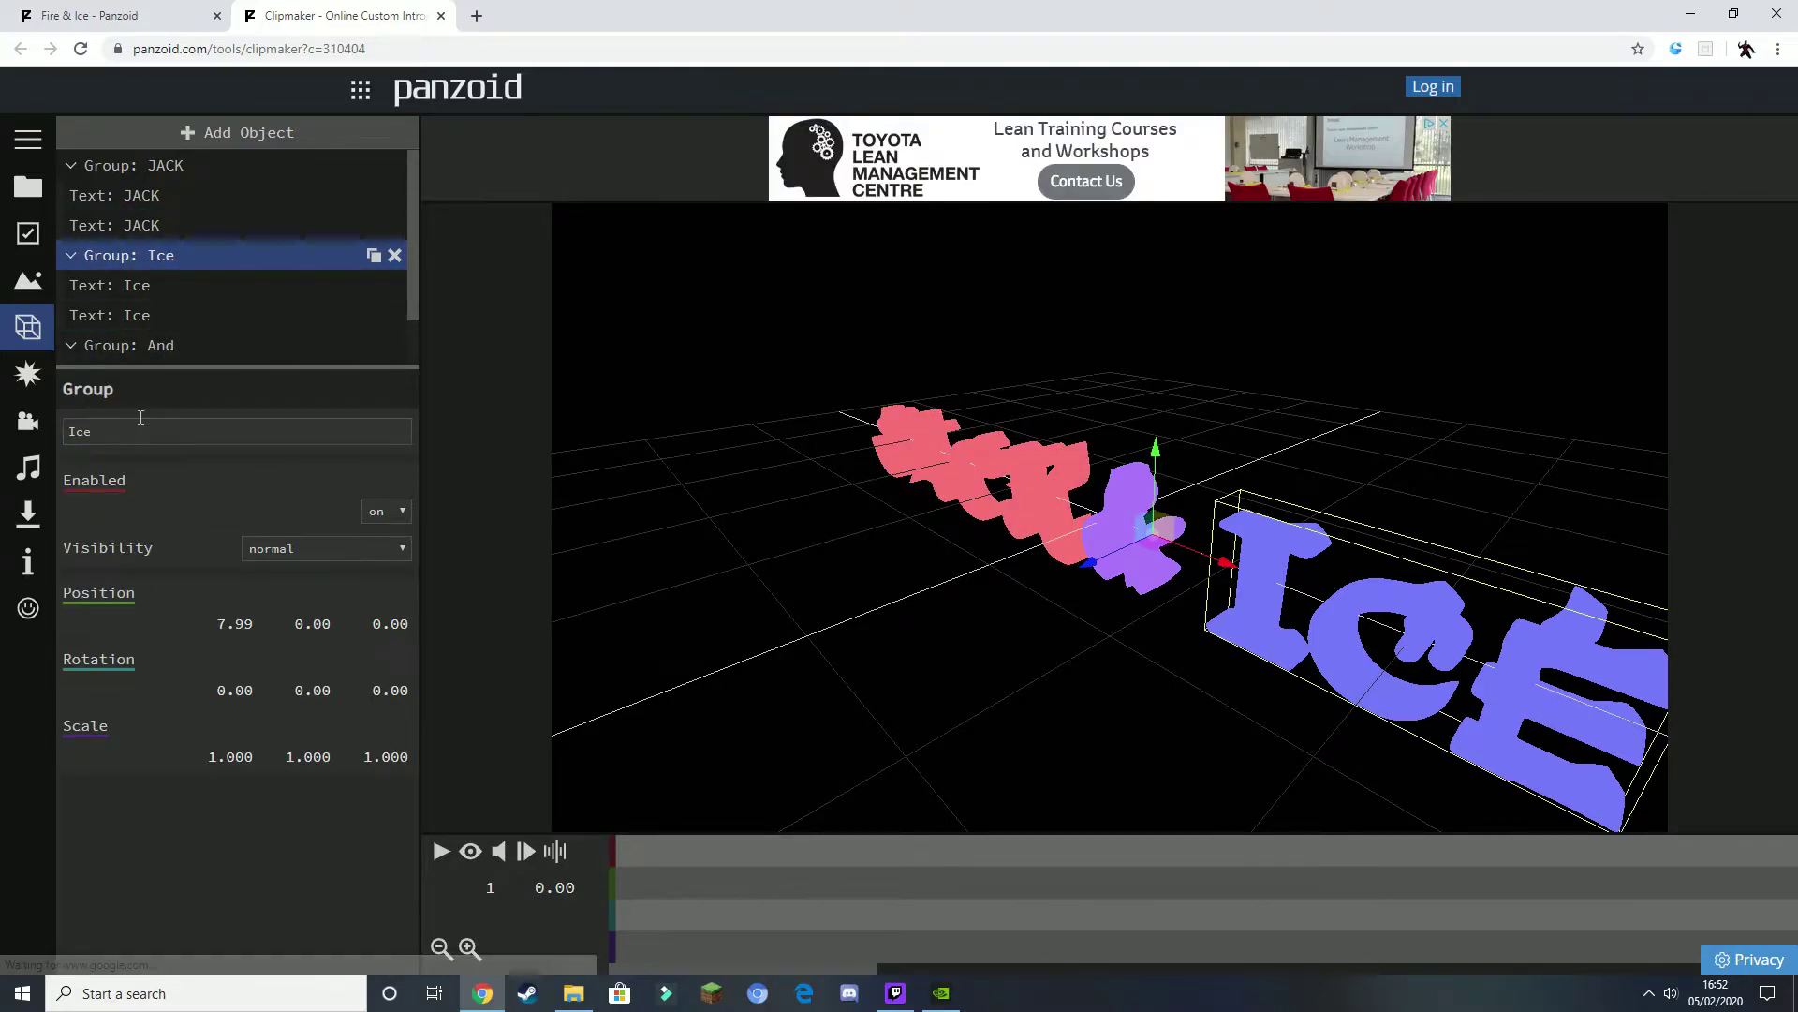
{"action": "scroll", "coordinate": [154, 339], "scroll_direction": "down", "scroll_amount": 1}
{"action": "left_click", "coordinate": [394, 290]}
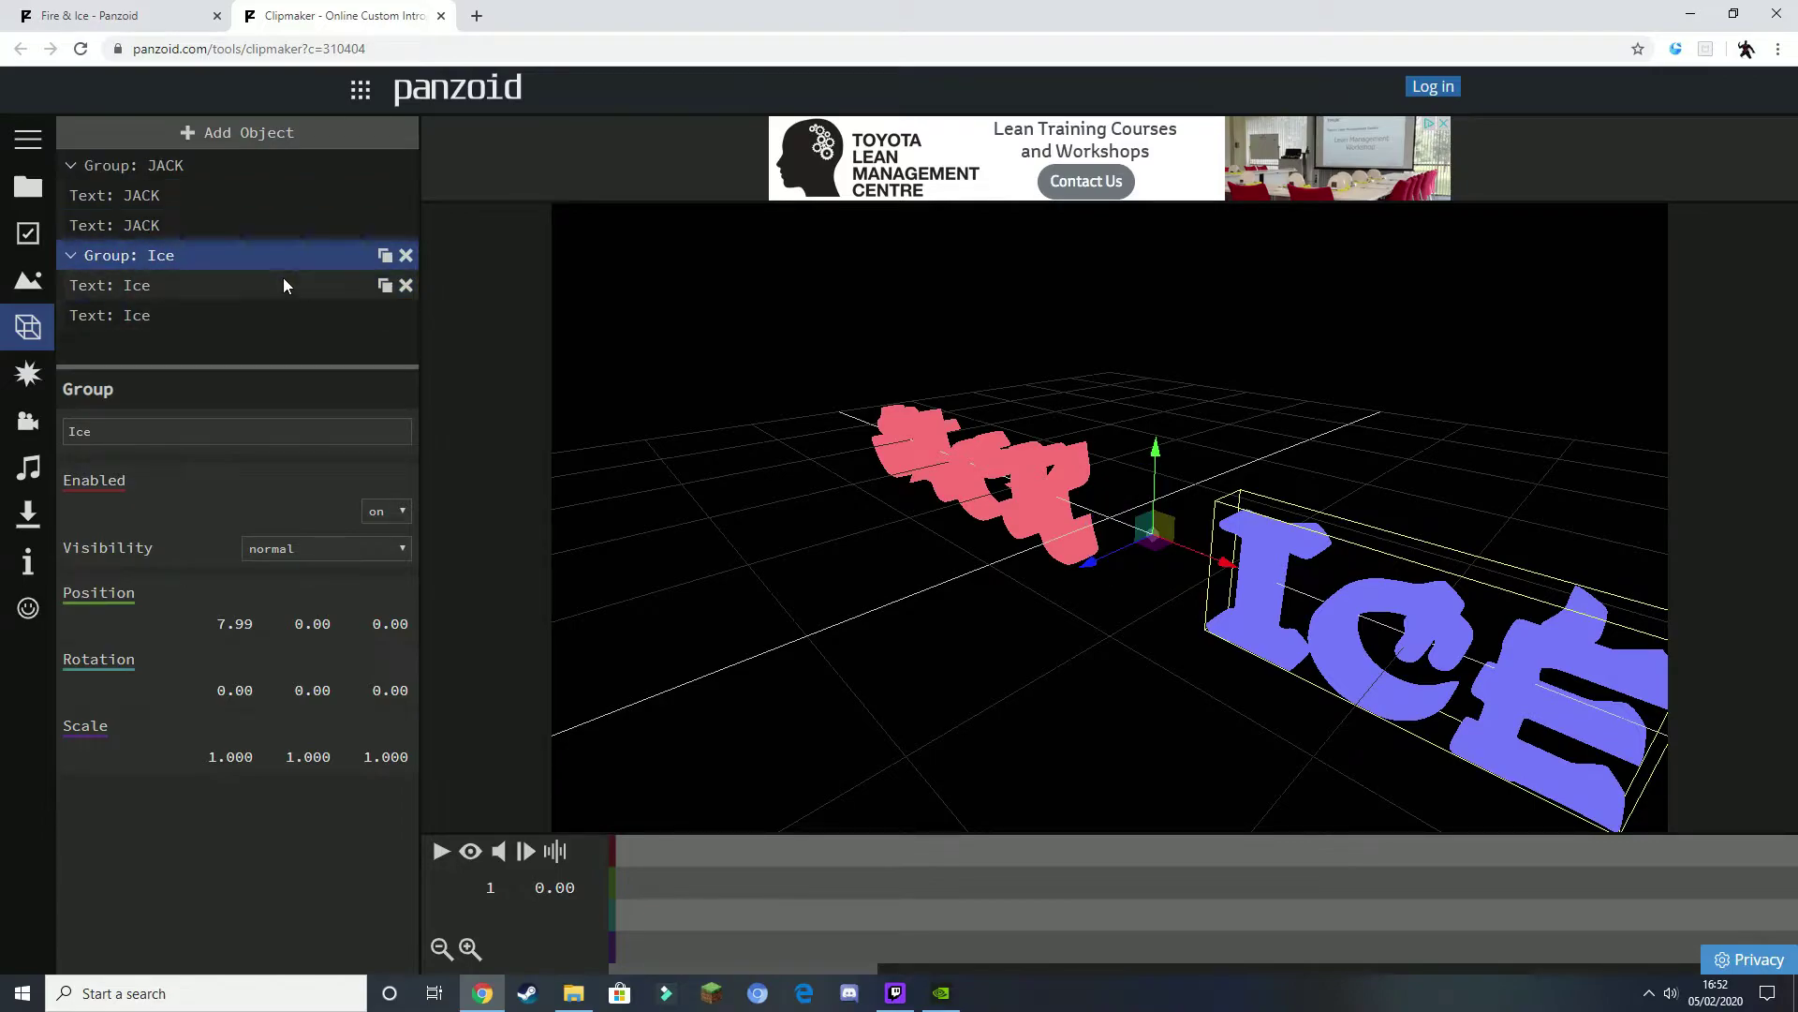
- Rename the Ice group and both of its 3D texts to the second person's name in capitals
{"action": "left_click_drag", "start_coordinate": [176, 429], "coordinate": [31, 446]}
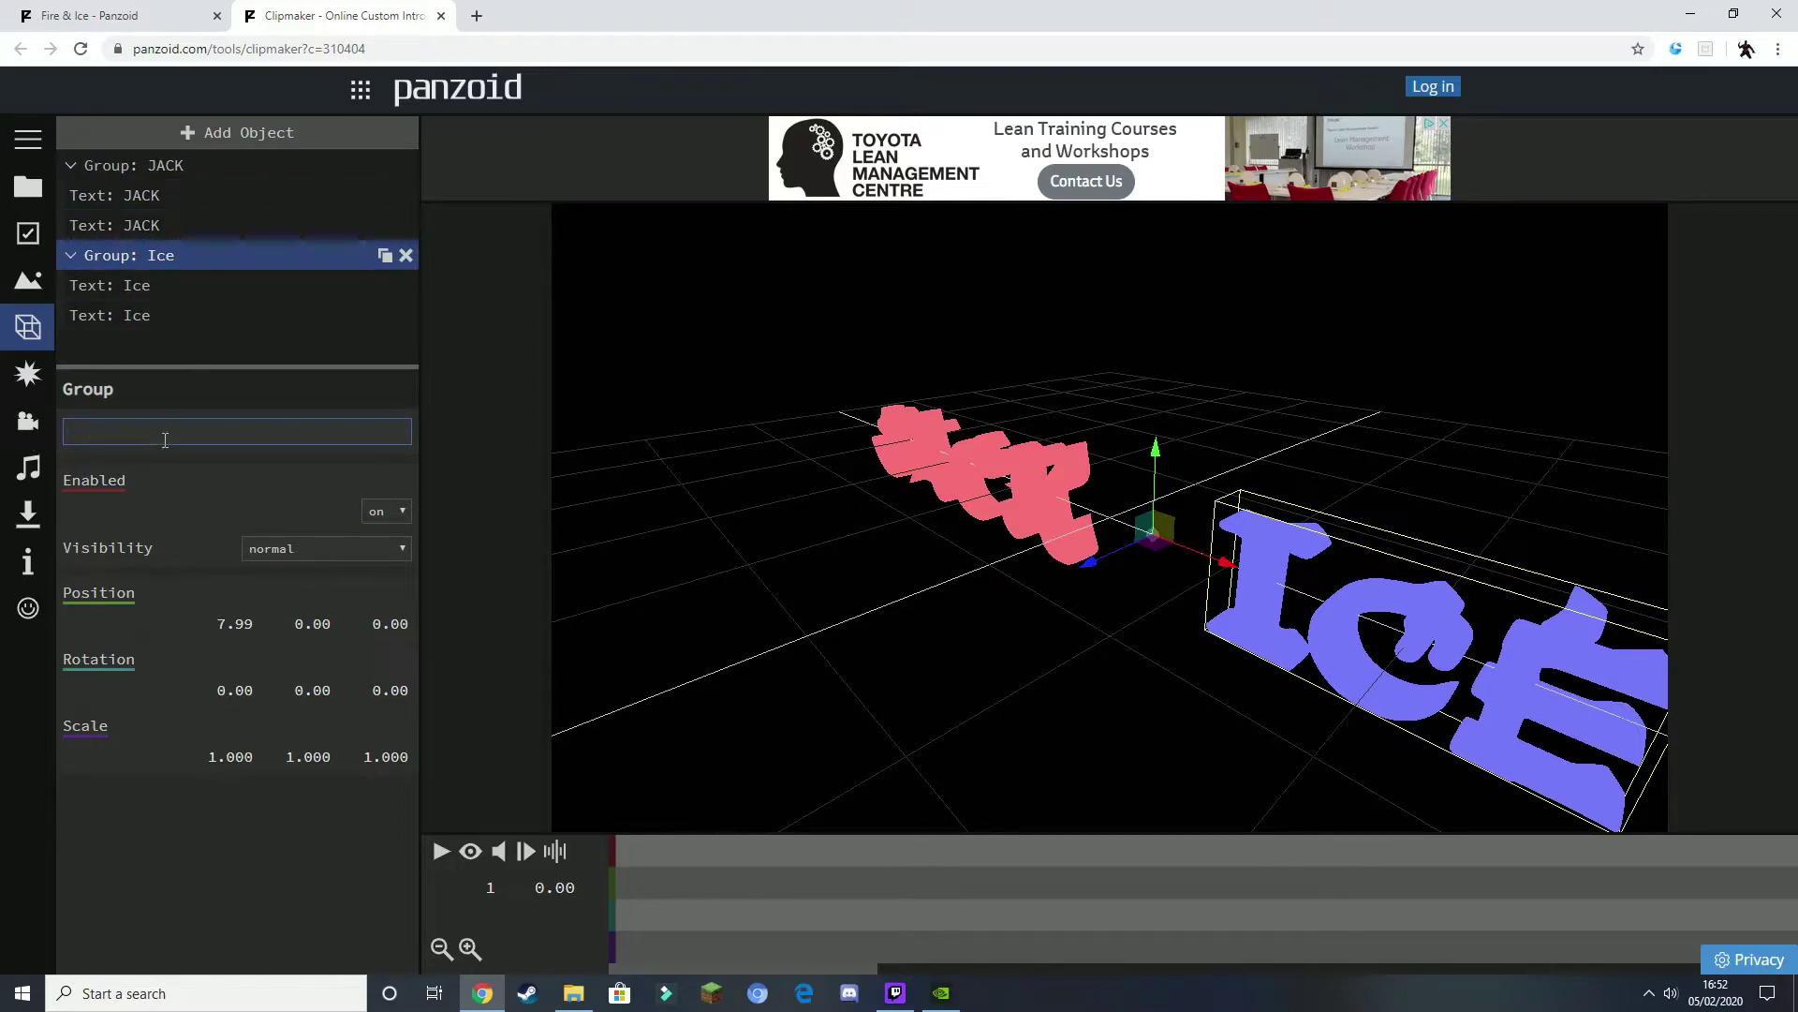
{"action": "type", "text": "JULES"}
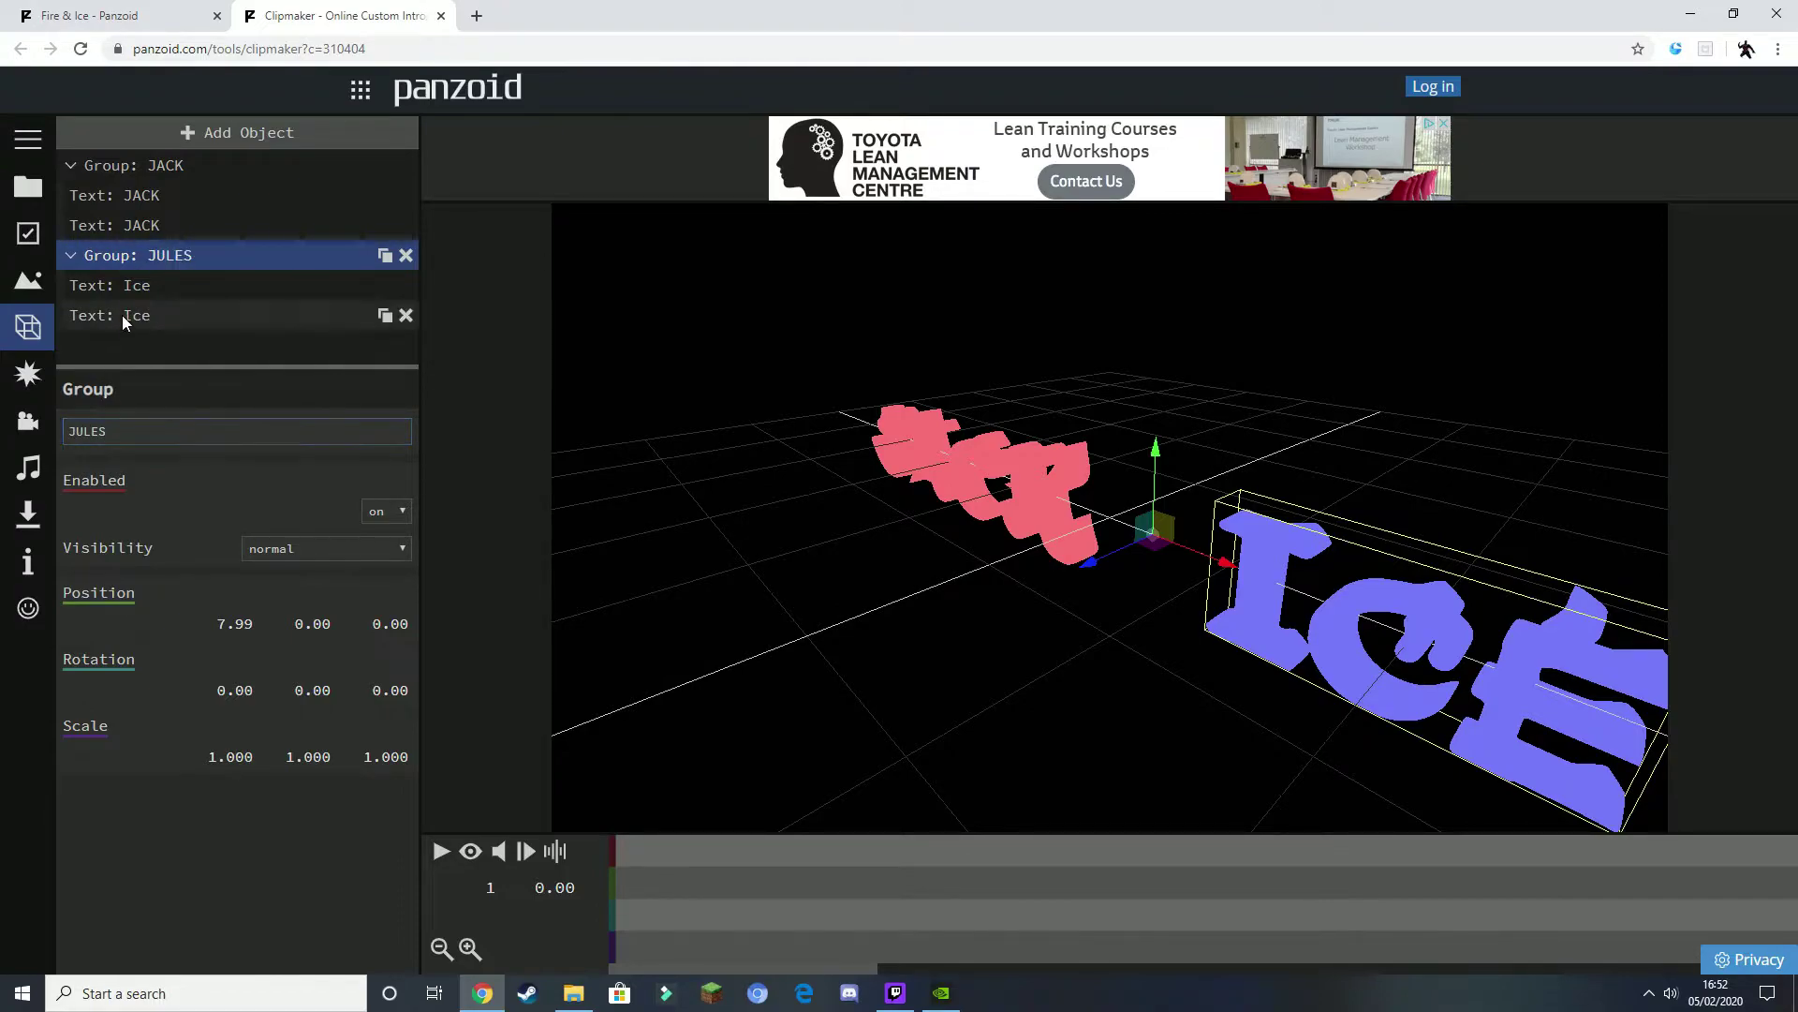
{"action": "left_click", "coordinate": [138, 292]}
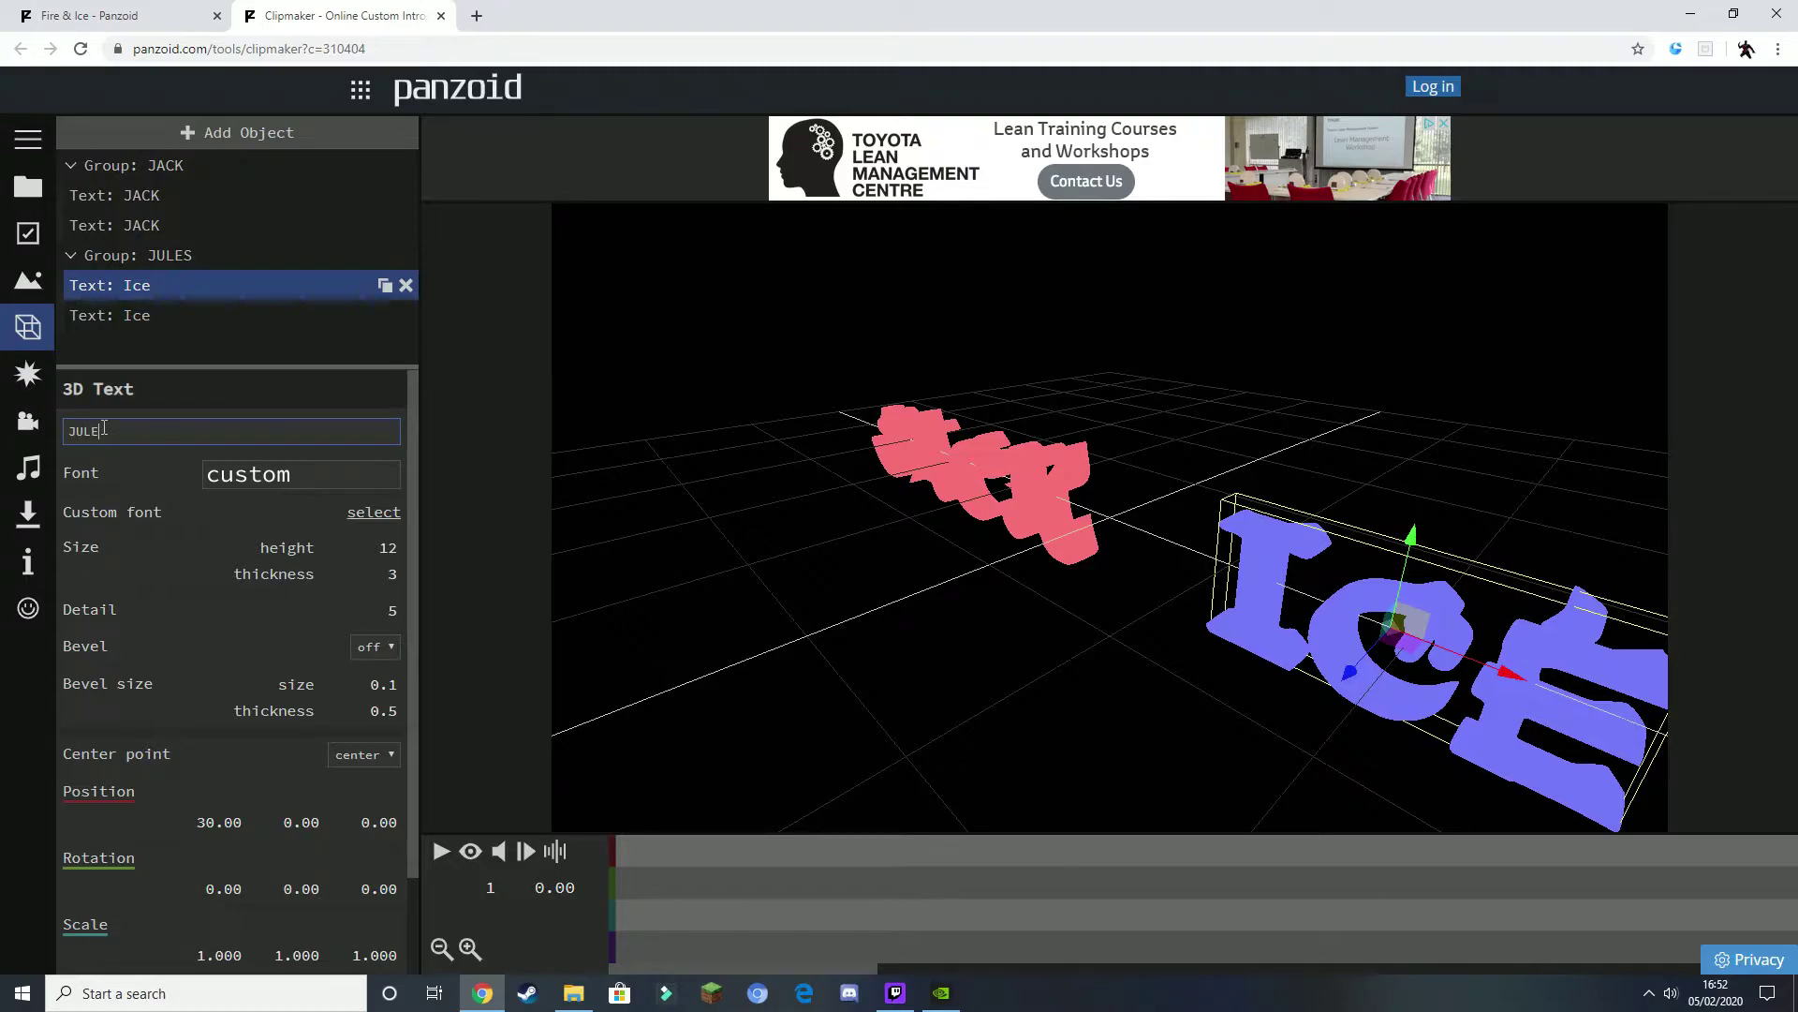
{"action": "key", "text": "Return"}
{"action": "left_click", "coordinate": [152, 315]}
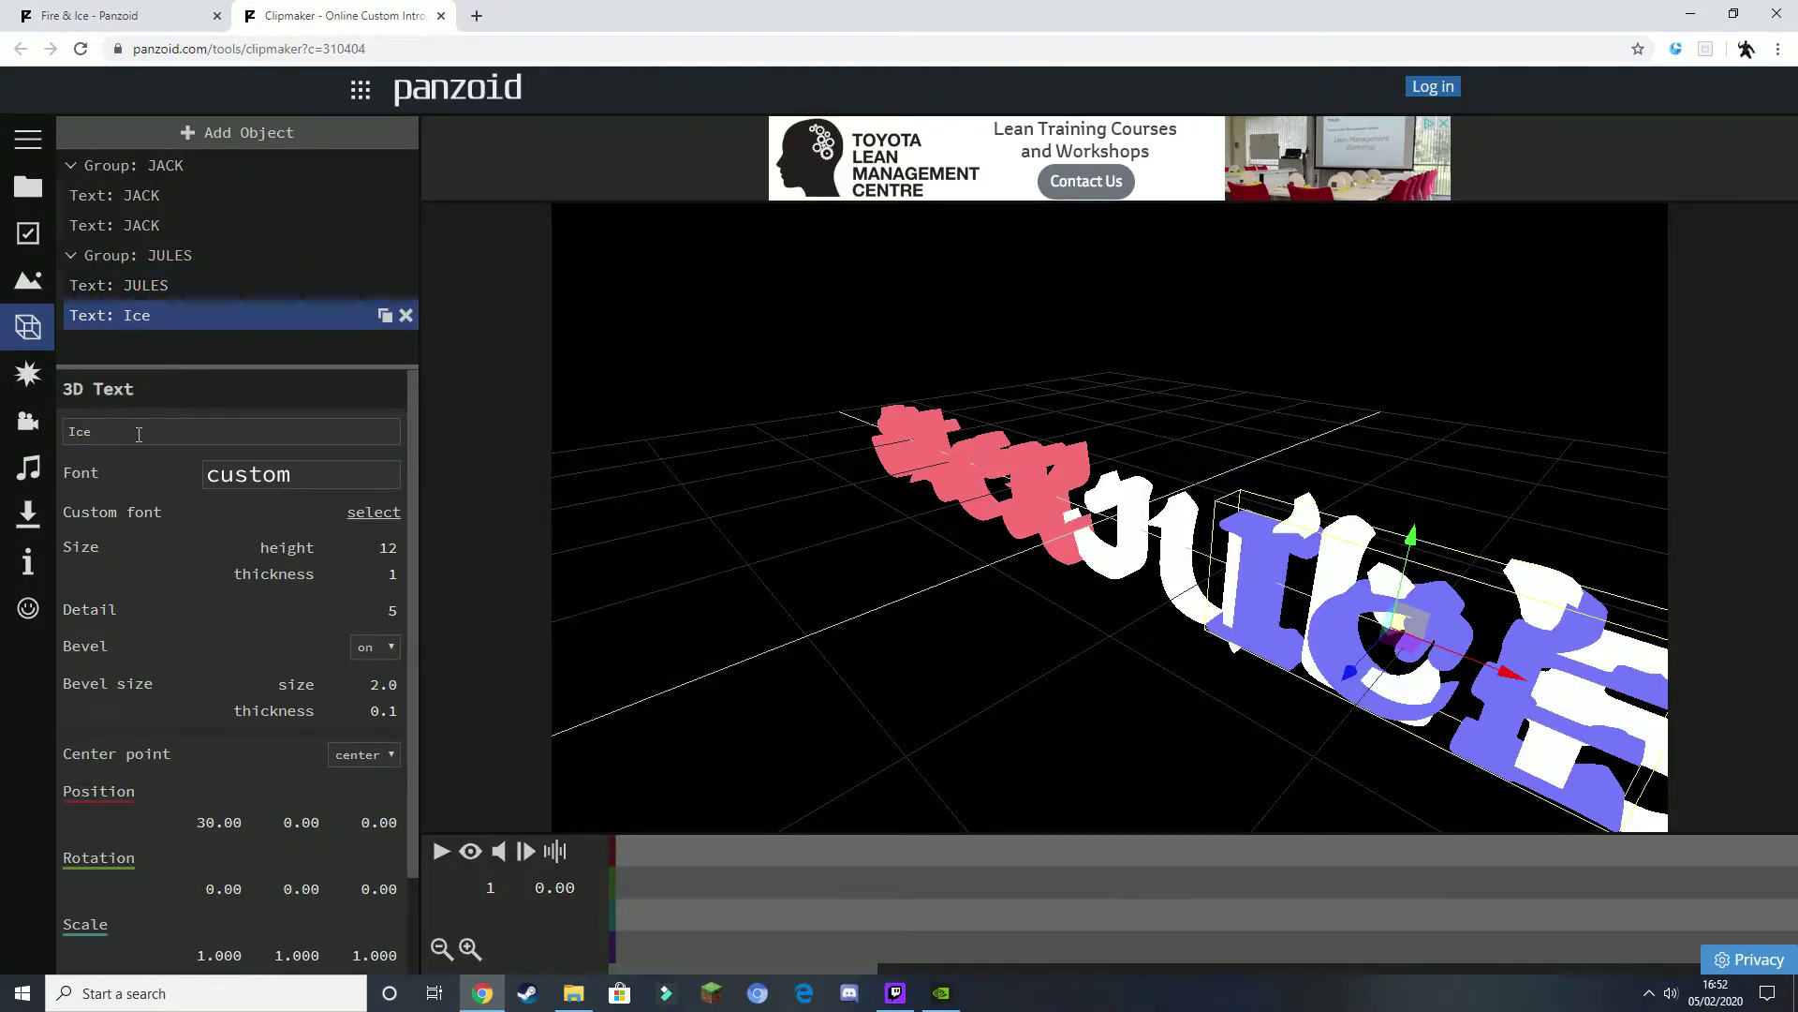
{"action": "double_click", "coordinate": [71, 440]}
{"action": "type", "text": "JULES"}
{"action": "left_click", "coordinate": [142, 384]}
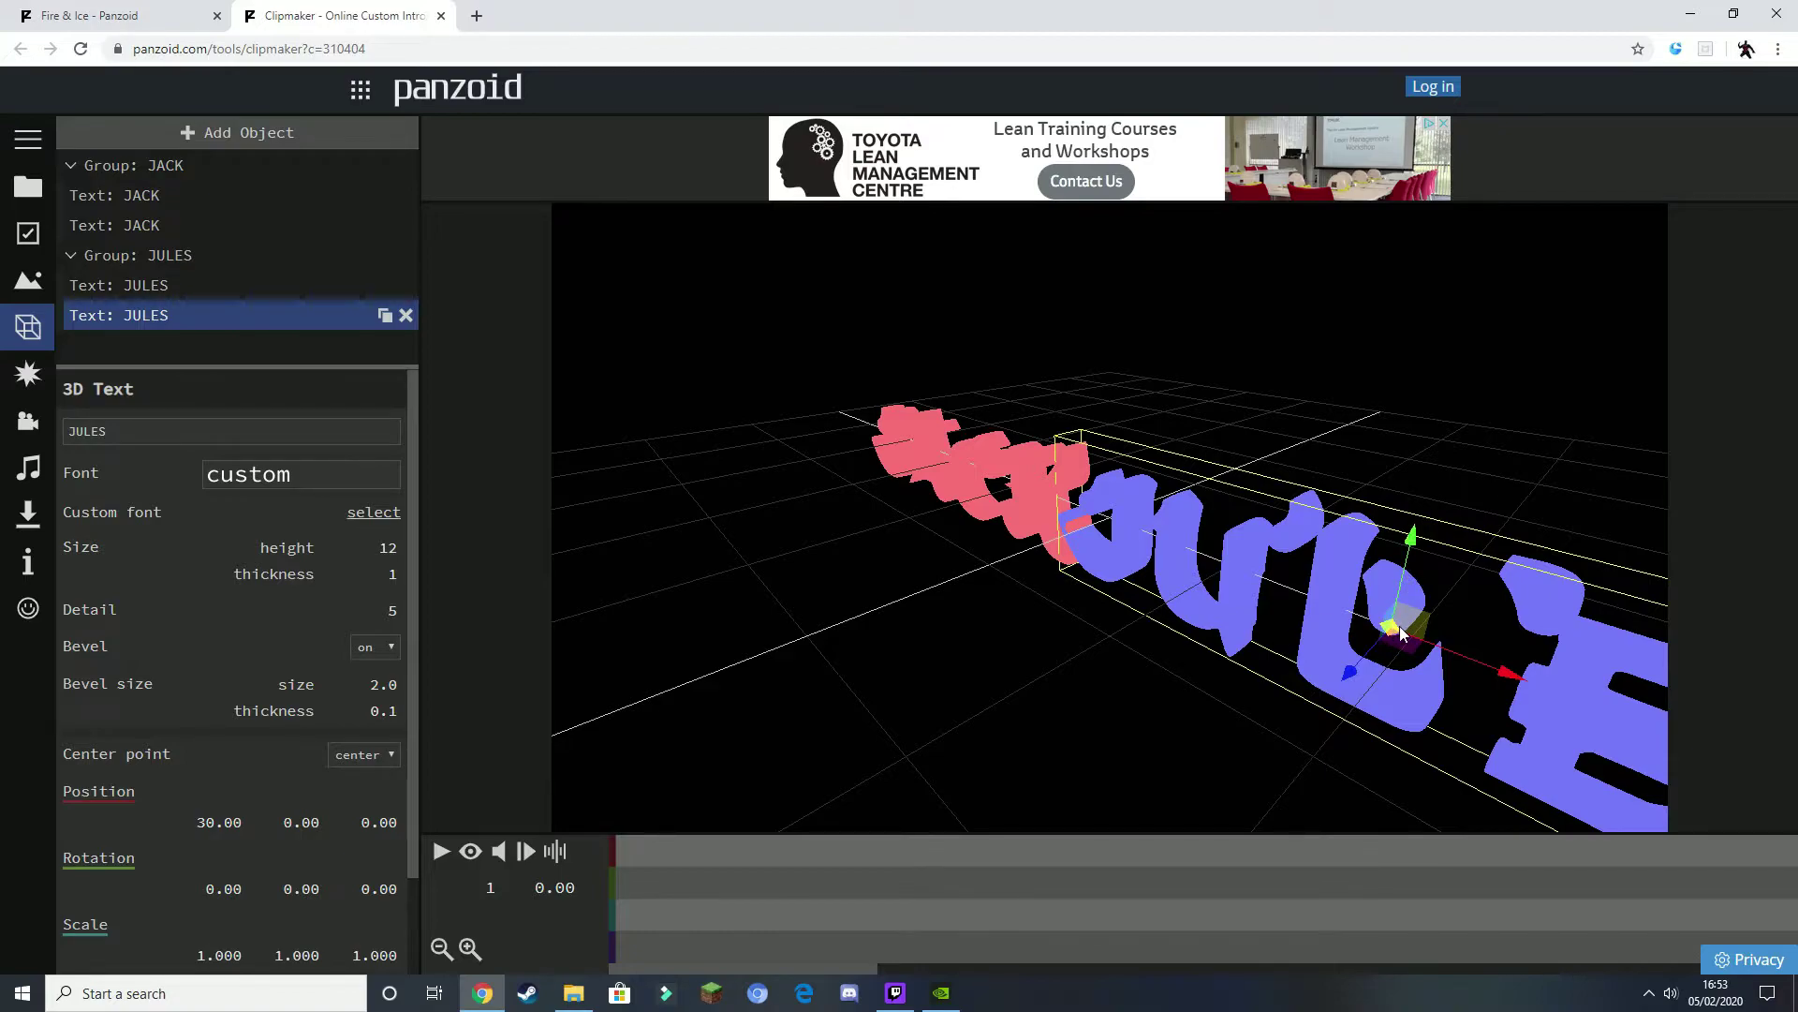
- Move the second group's bevelled text to about 35.20, 1.15, 2.08, then preview the intro through the camera view and pause it
{"action": "left_click_drag", "start_coordinate": [1401, 633], "coordinate": [1458, 658]}
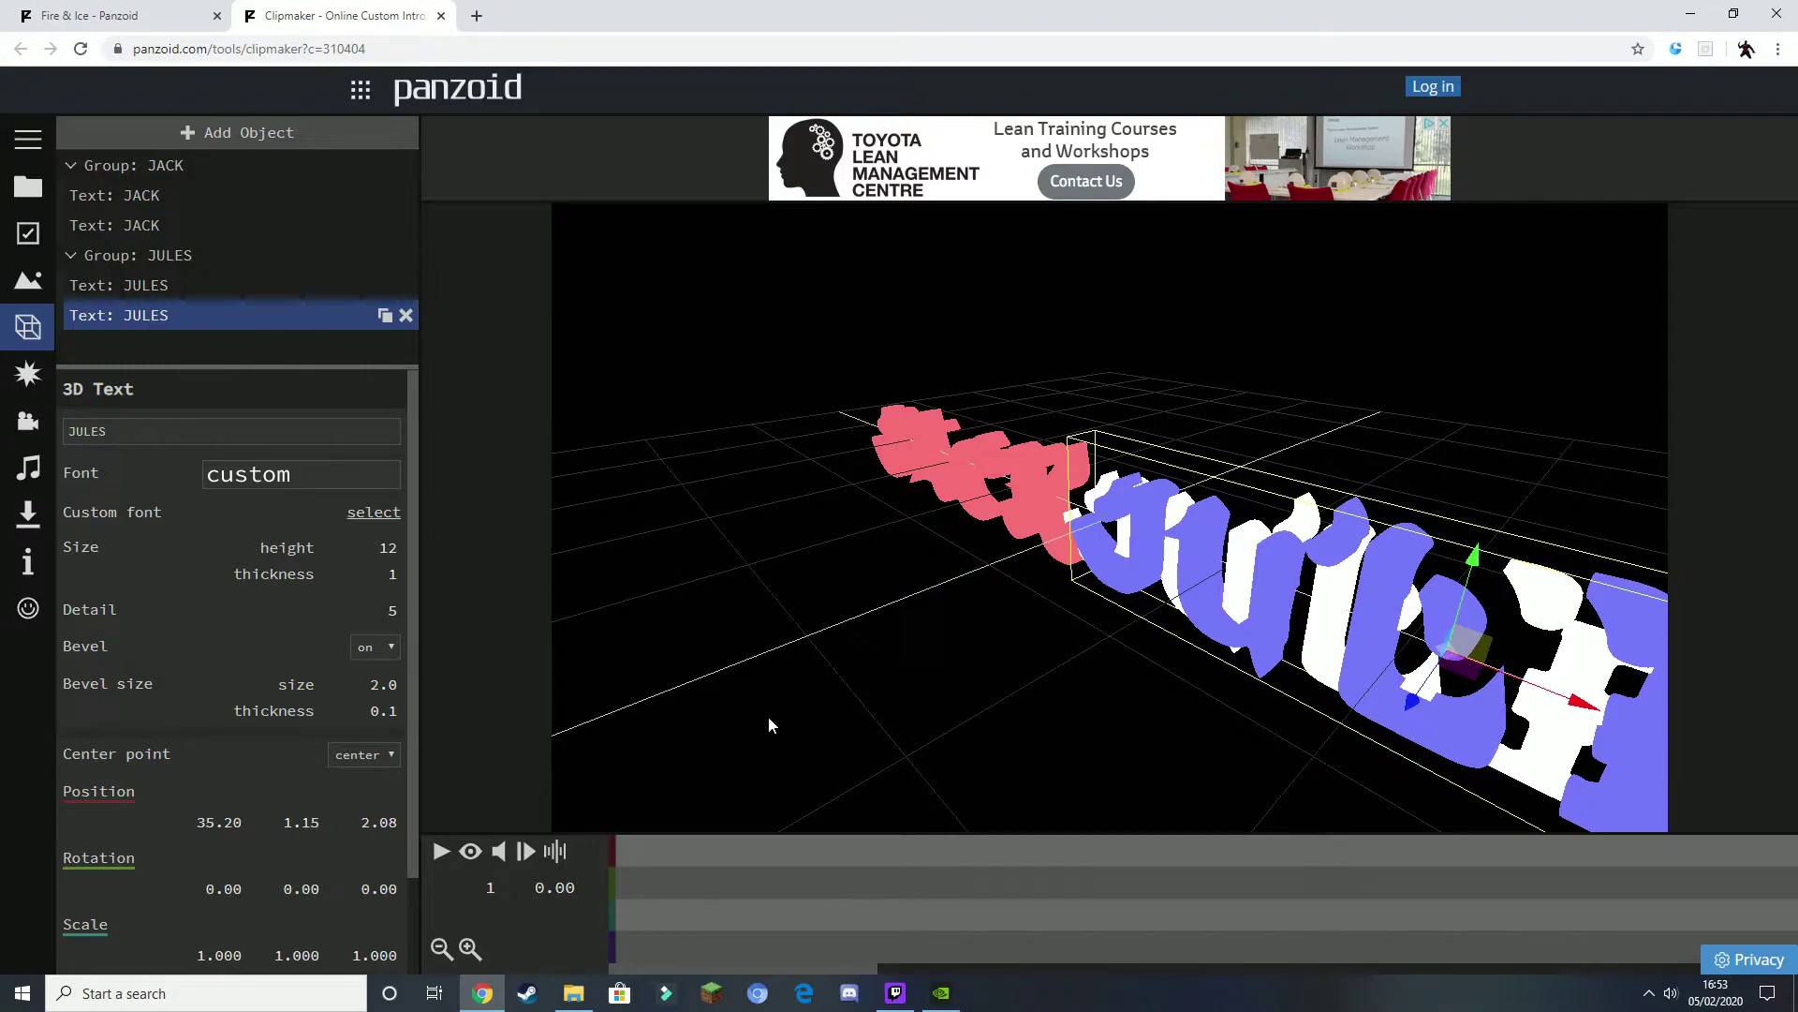
{"action": "left_click", "coordinate": [470, 851]}
{"action": "left_click", "coordinate": [441, 850]}
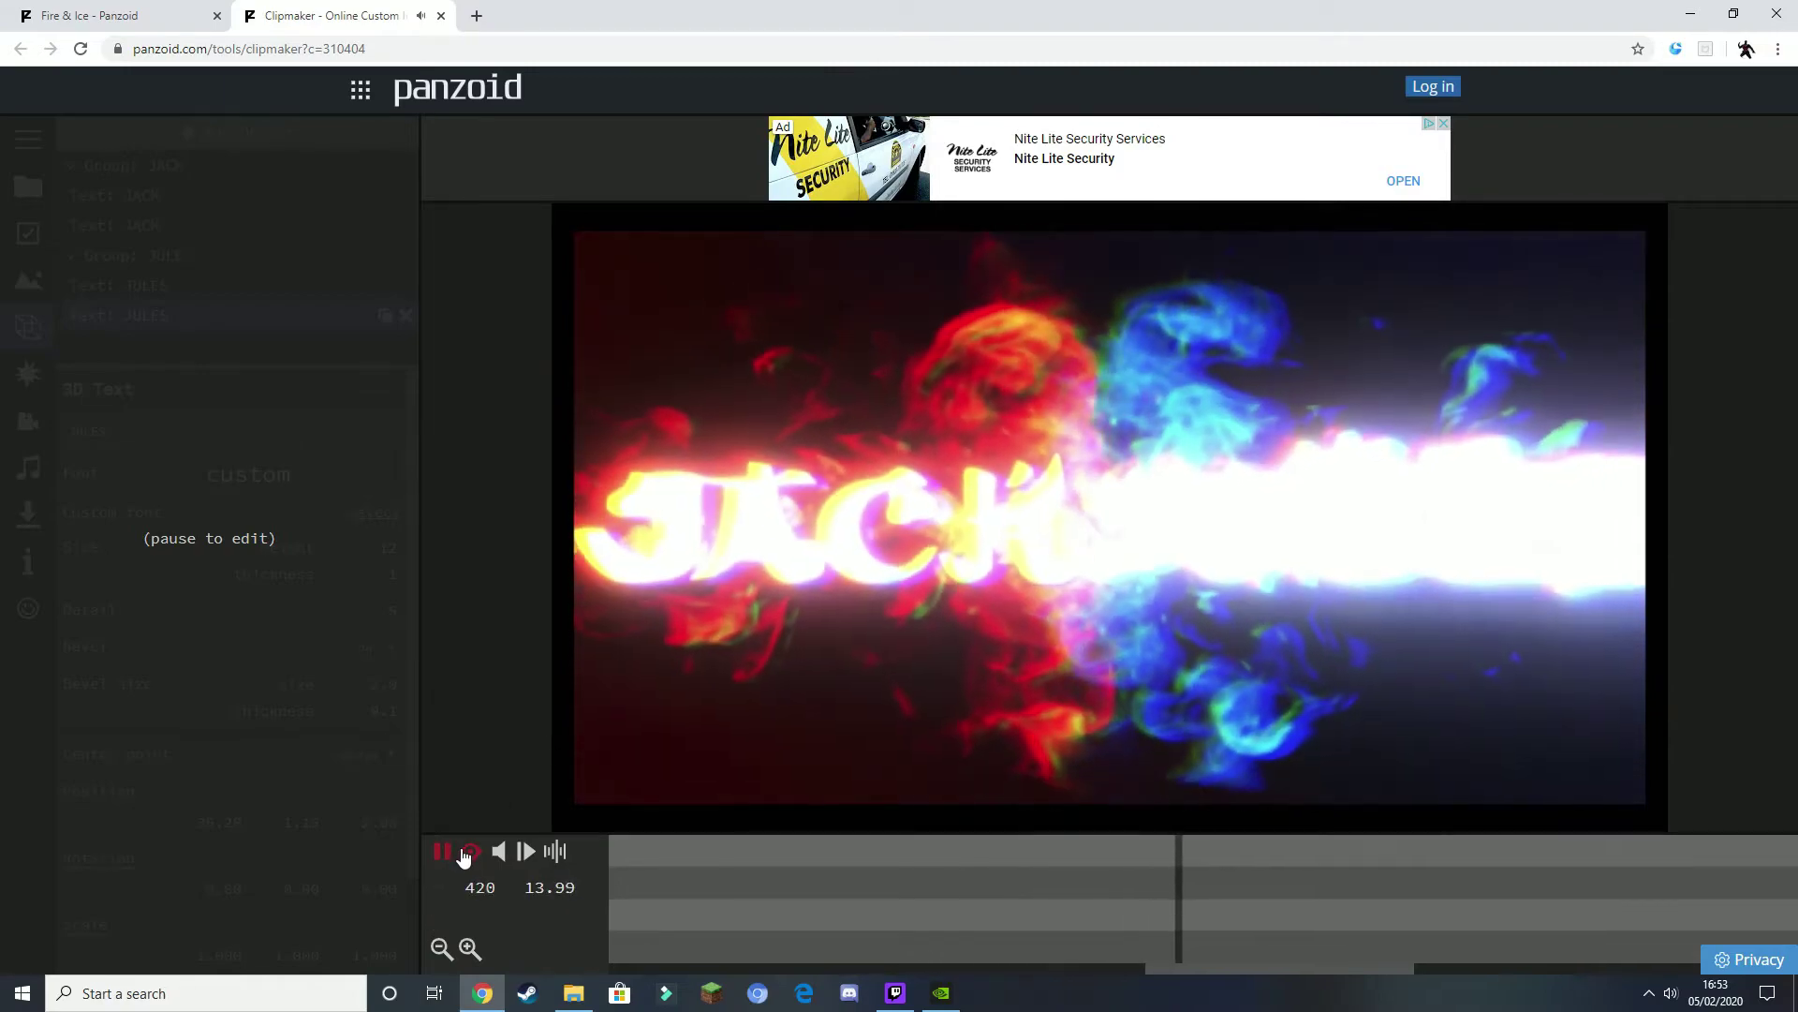
{"action": "left_click", "coordinate": [468, 853]}
{"action": "left_click", "coordinate": [441, 851]}
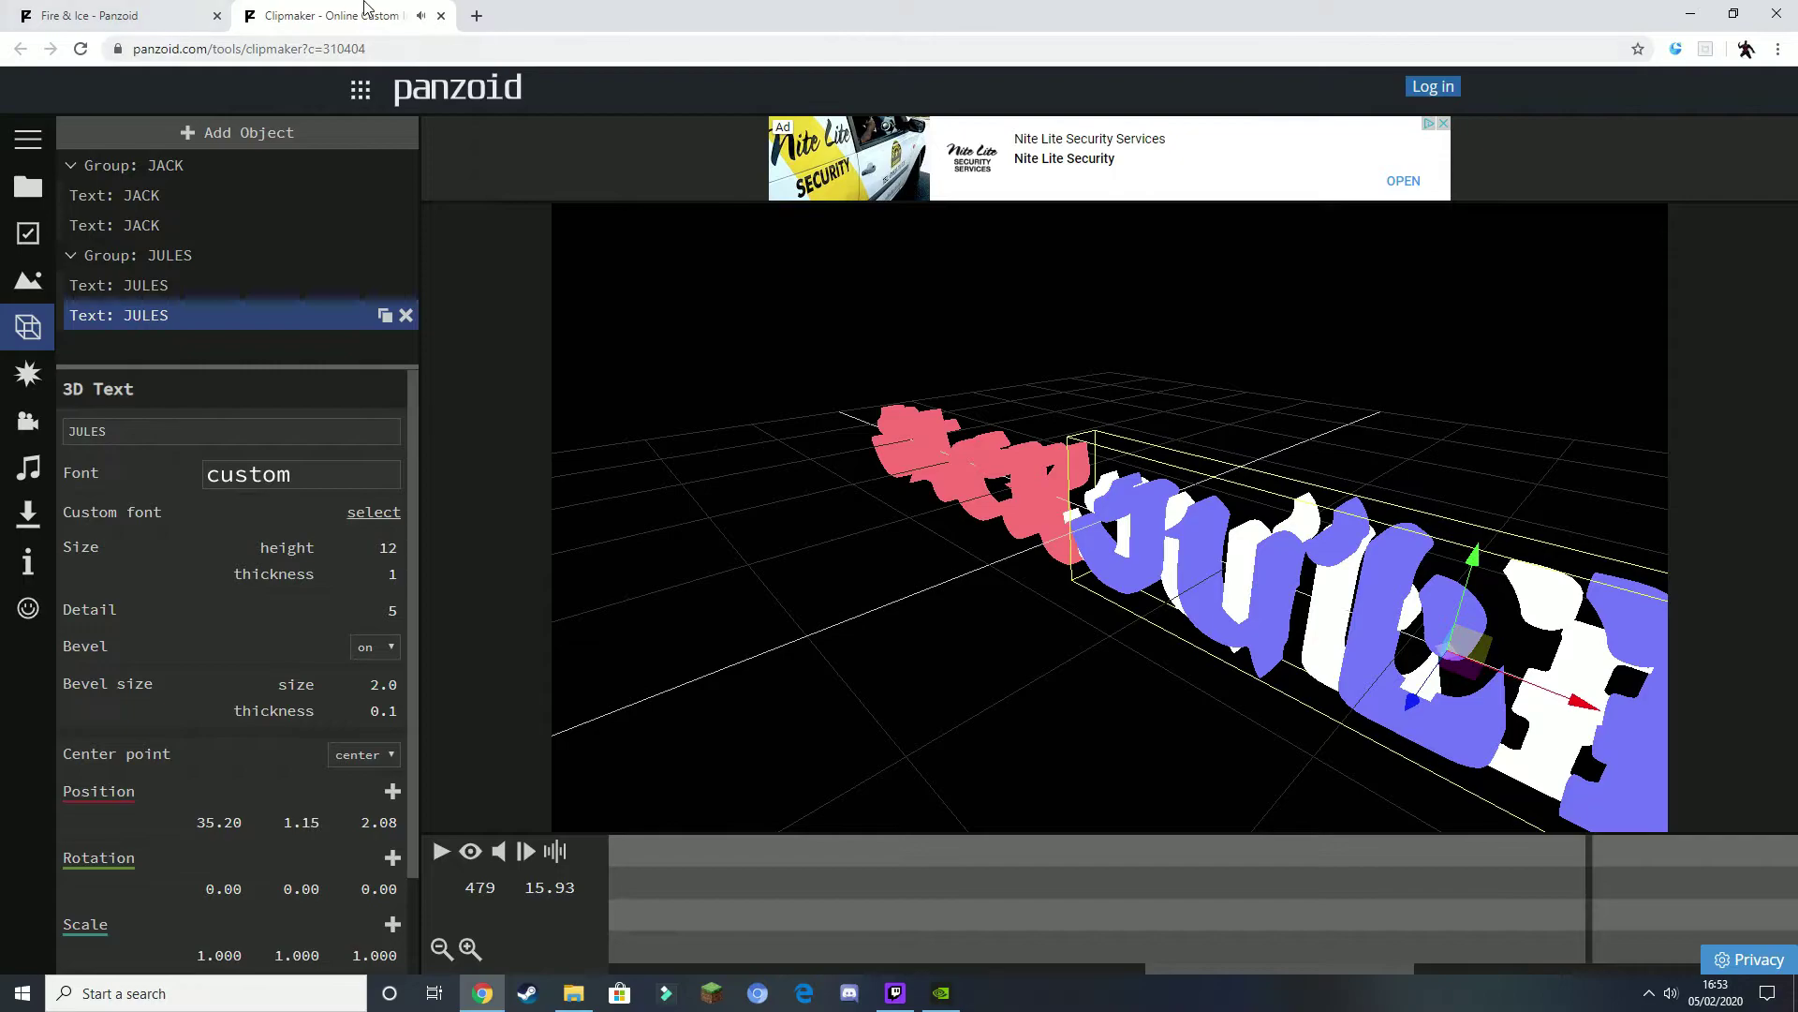
- Close the Fire & Ice project without saving and open GROUND ZERO - UPDATE RELEASE in Clipmaker
{"action": "left_click", "coordinate": [441, 16]}
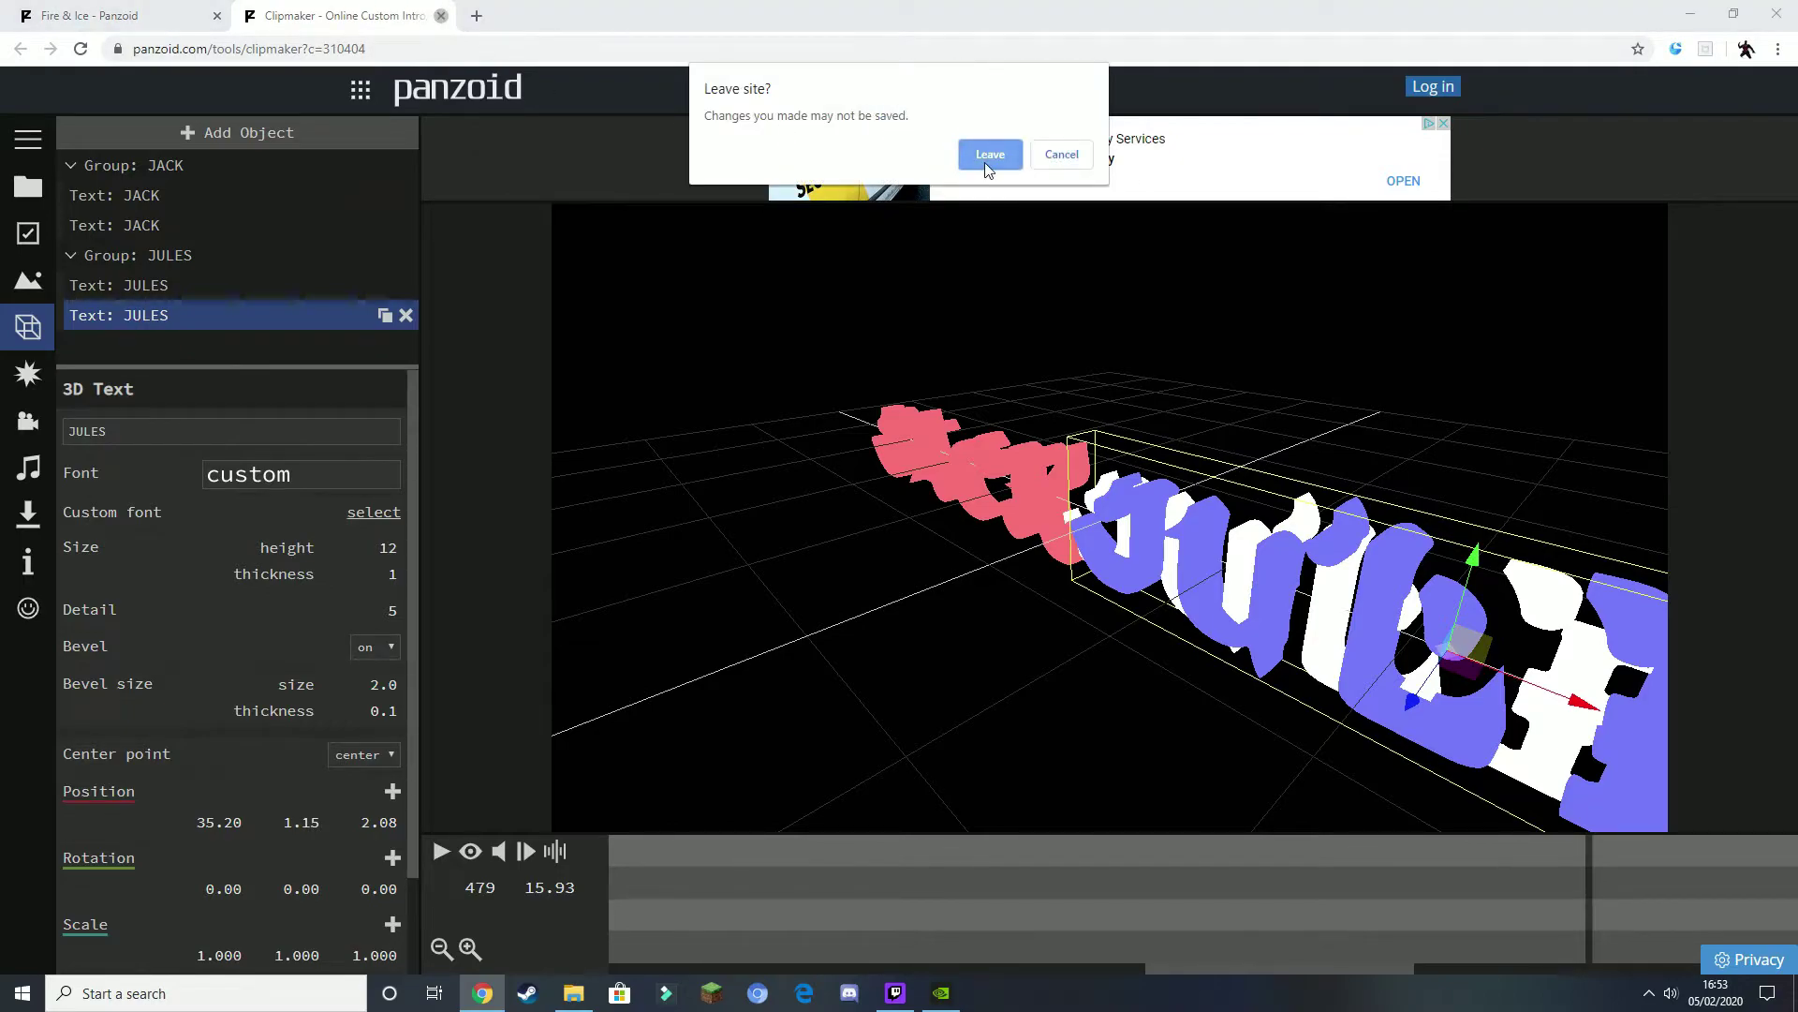
{"action": "left_click", "coordinate": [989, 155]}
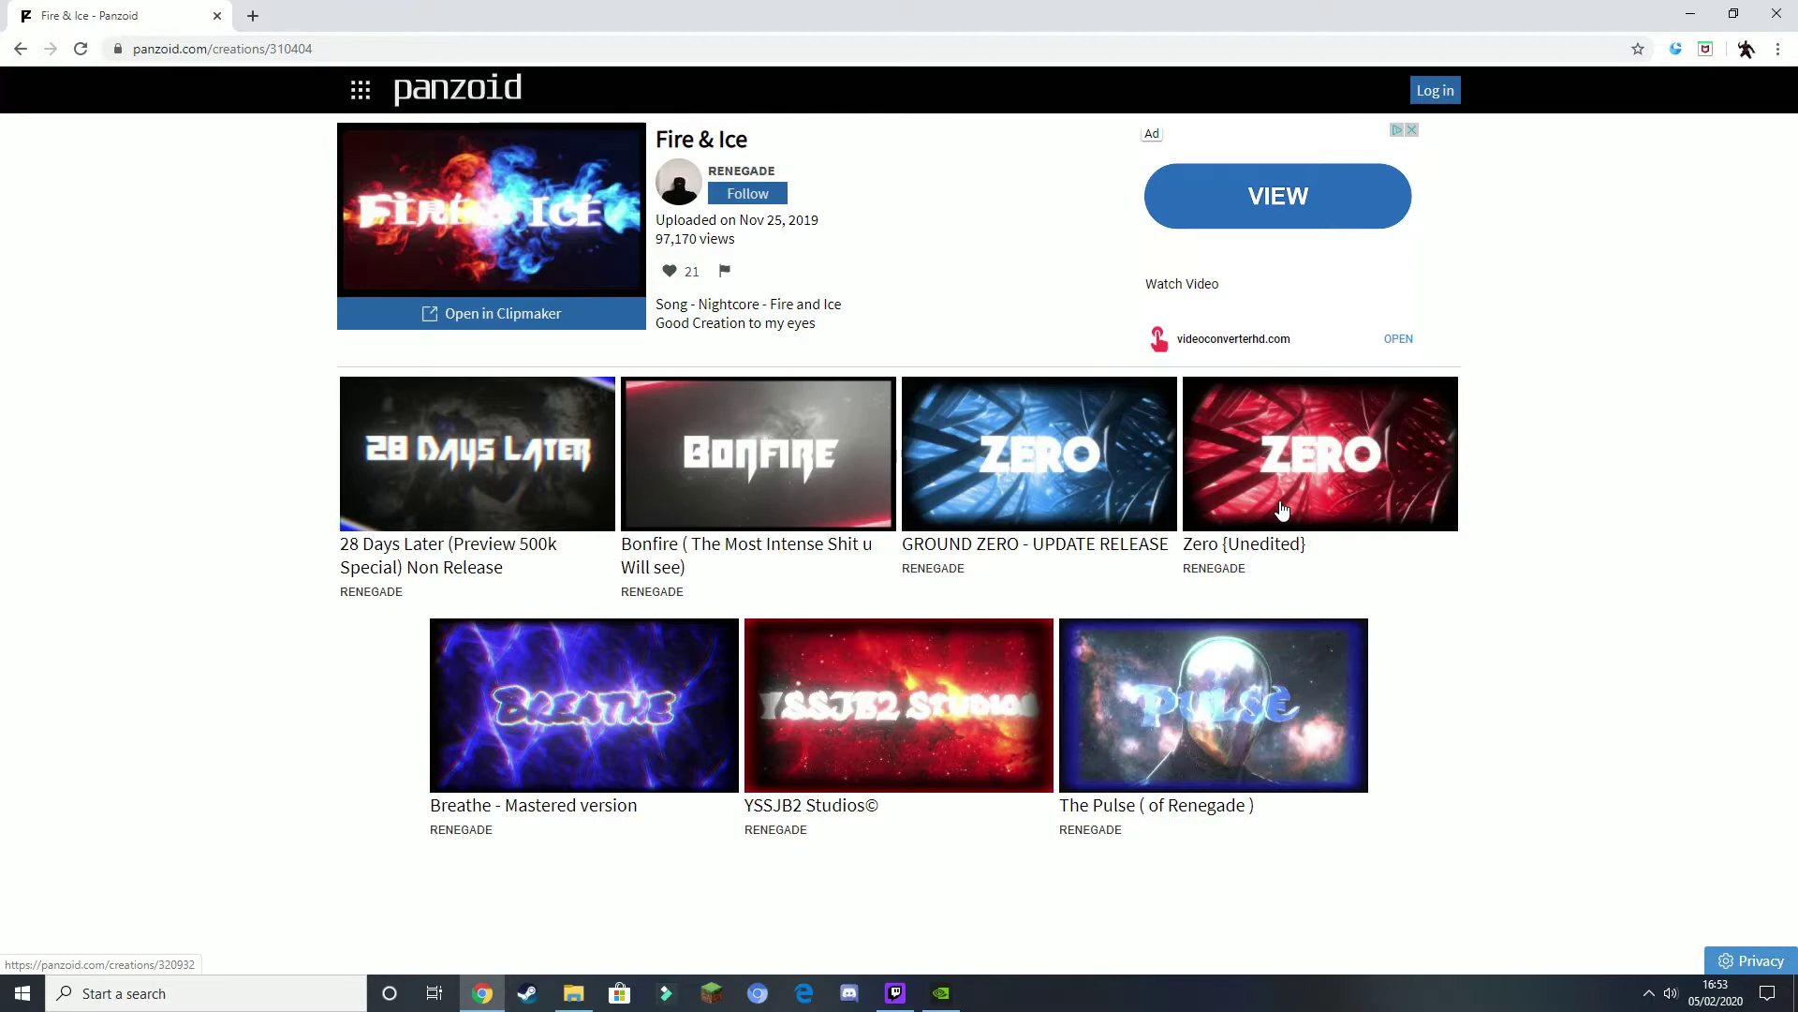
{"action": "left_click", "coordinate": [1050, 485]}
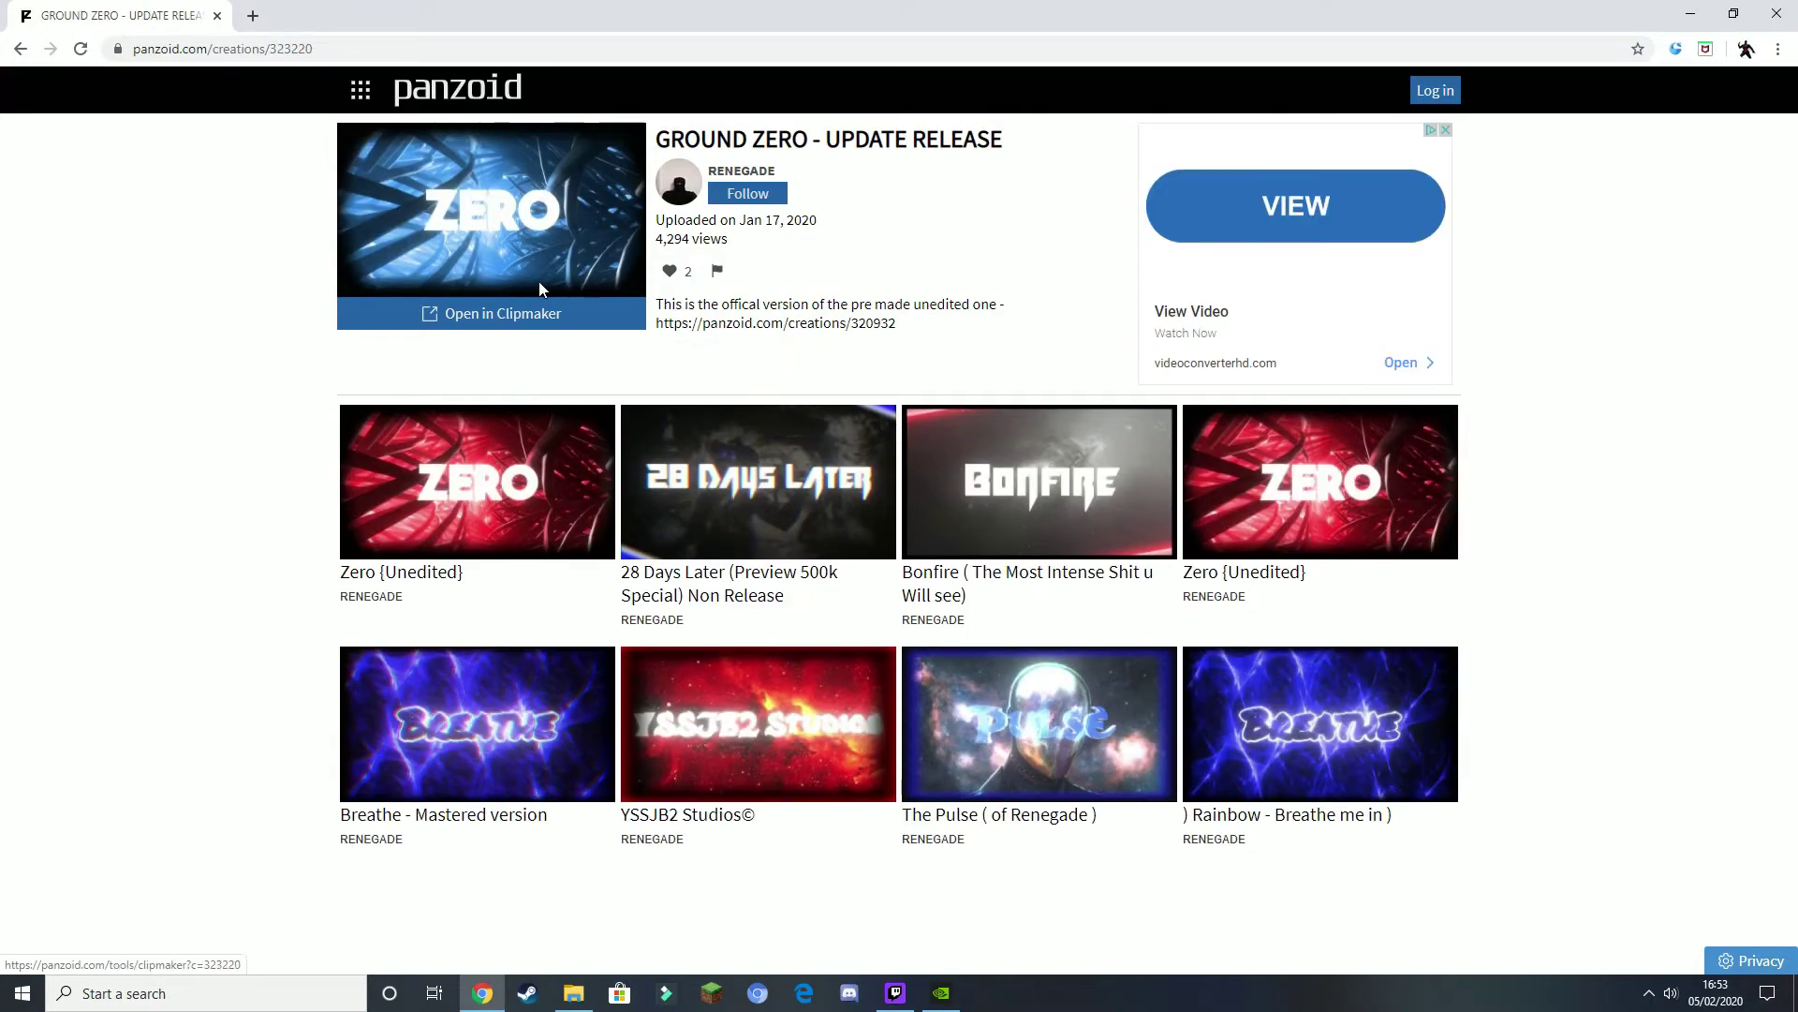
{"action": "left_click", "coordinate": [540, 319]}
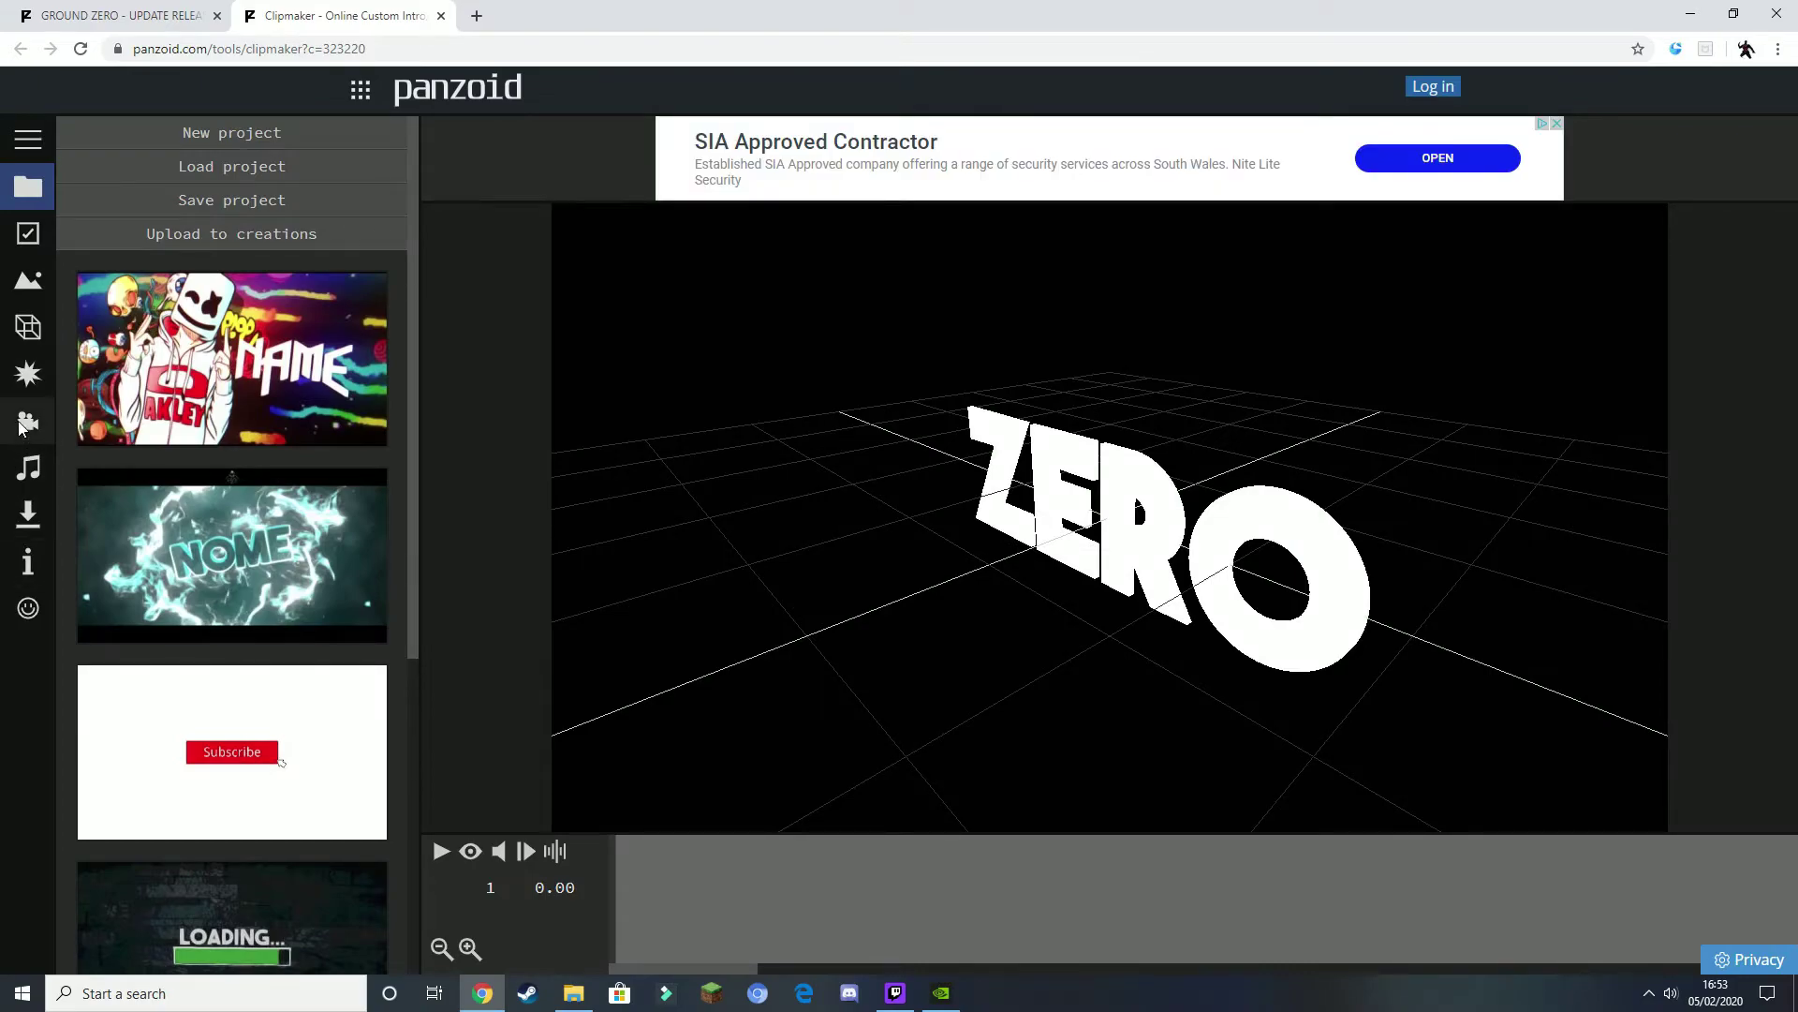
{"action": "left_click", "coordinate": [30, 328]}
{"action": "left_click", "coordinate": [178, 166]}
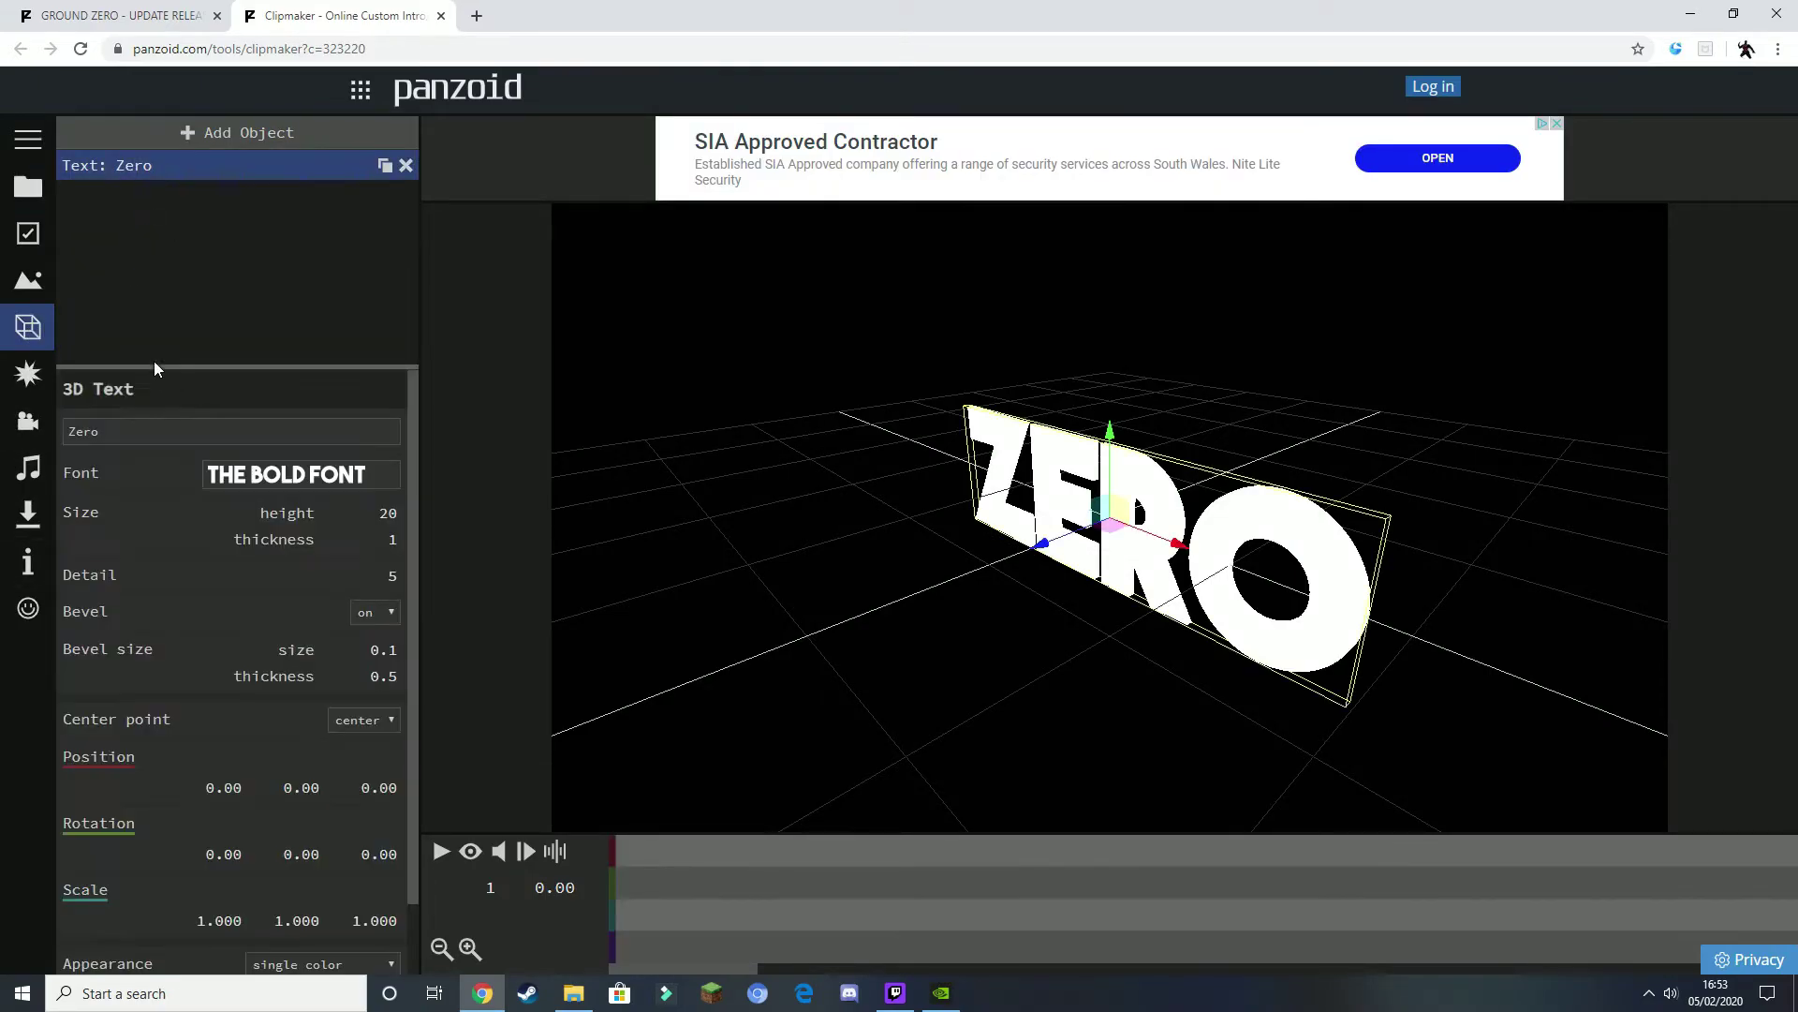
{"action": "double_click", "coordinate": [164, 431]}
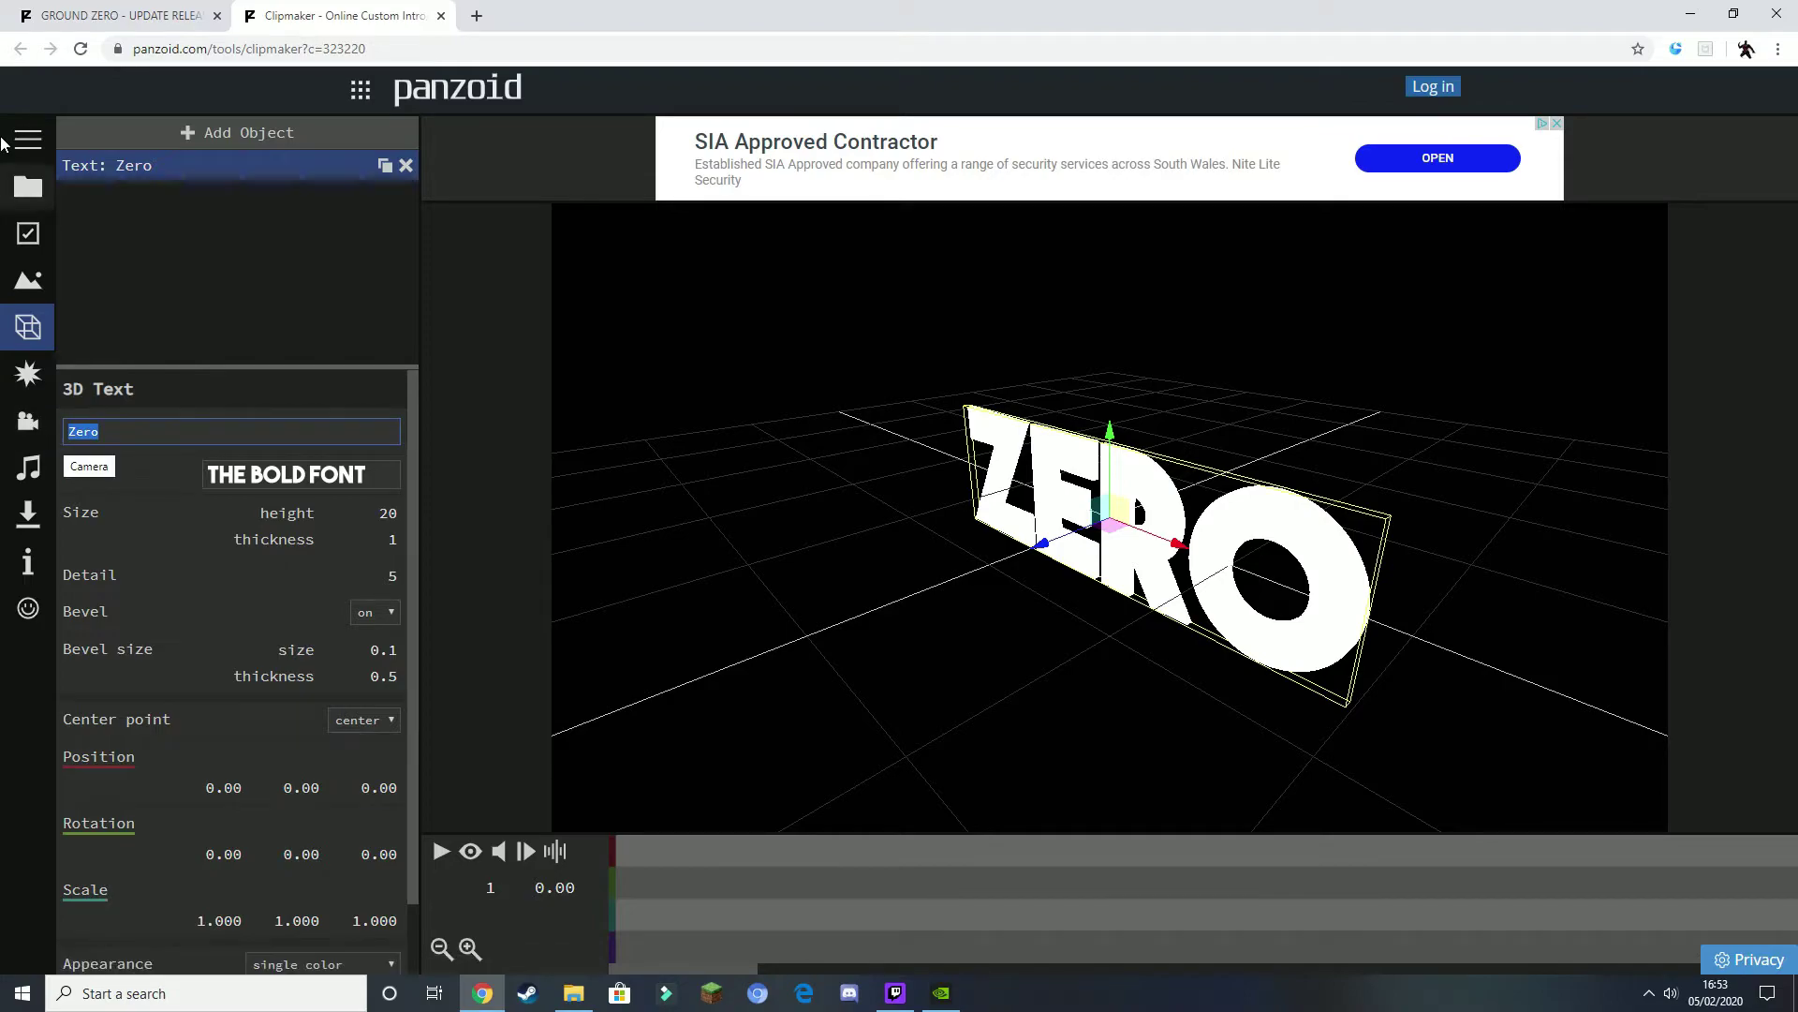
- Close the GROUND ZERO project in Clipmaker and open the Zero {Unedited} creation in Clipmaker instead
{"action": "left_click", "coordinate": [163, 13]}
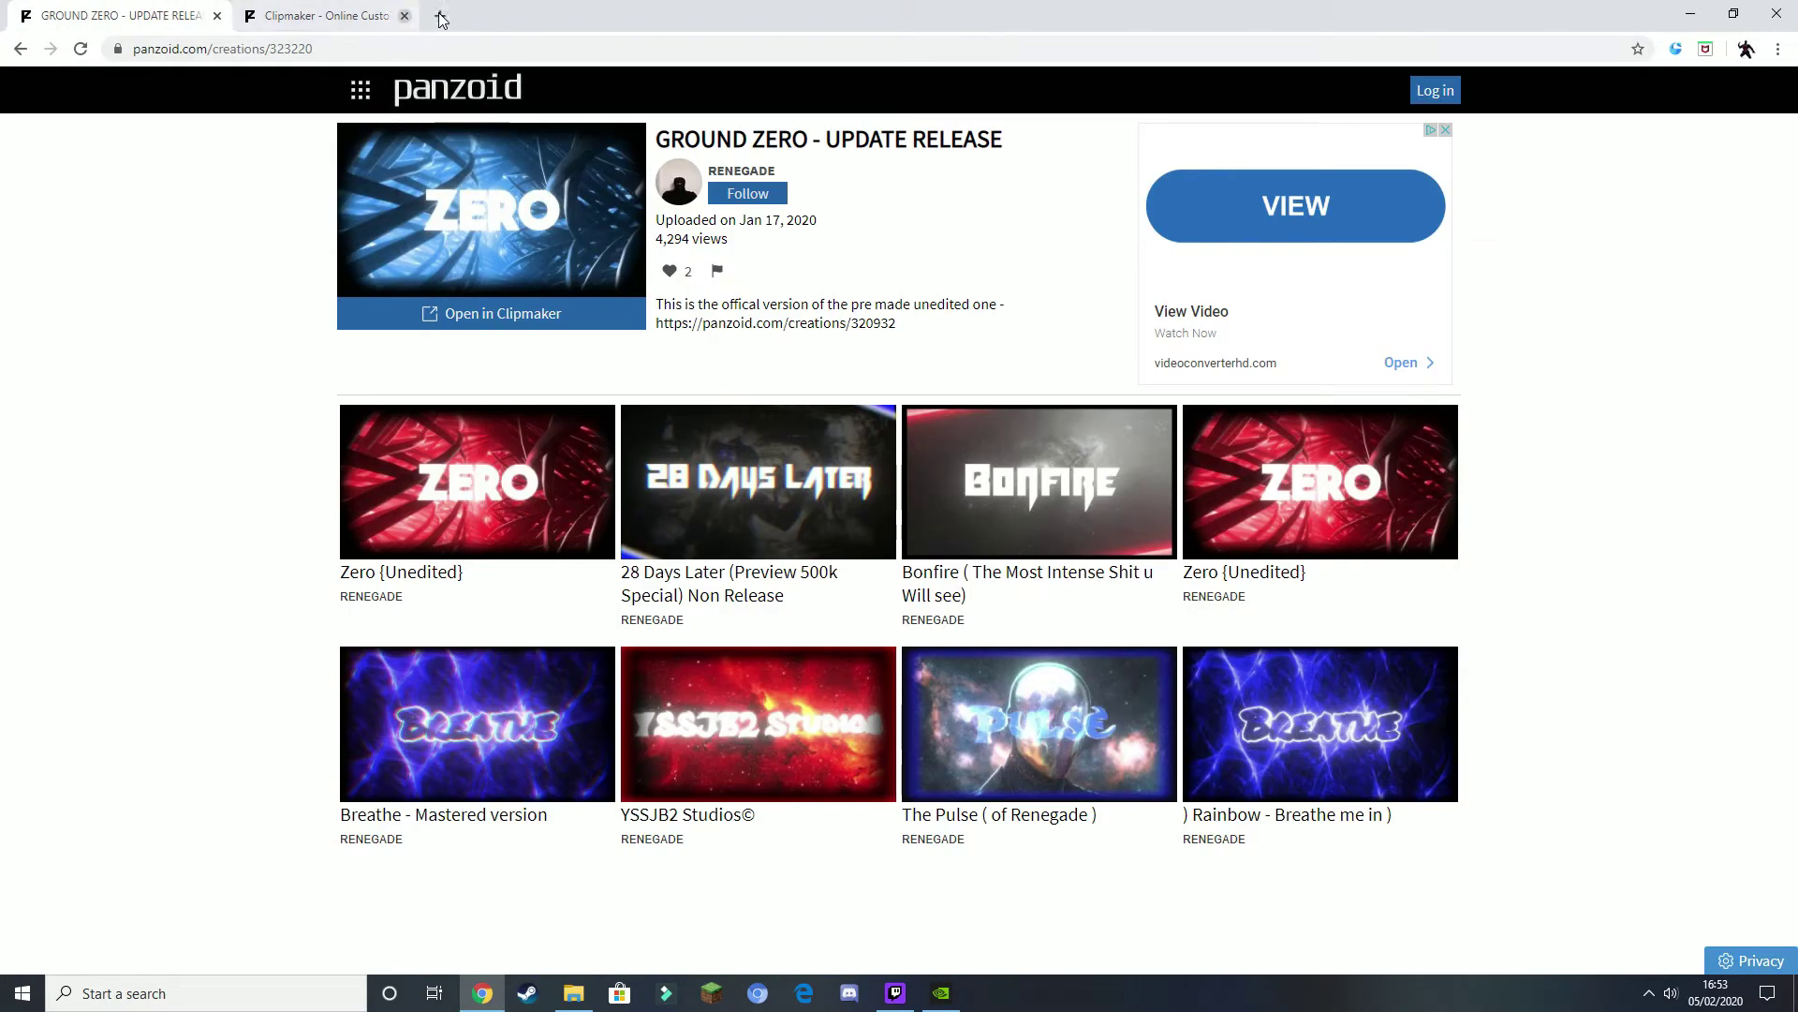
{"action": "left_click", "coordinate": [439, 16]}
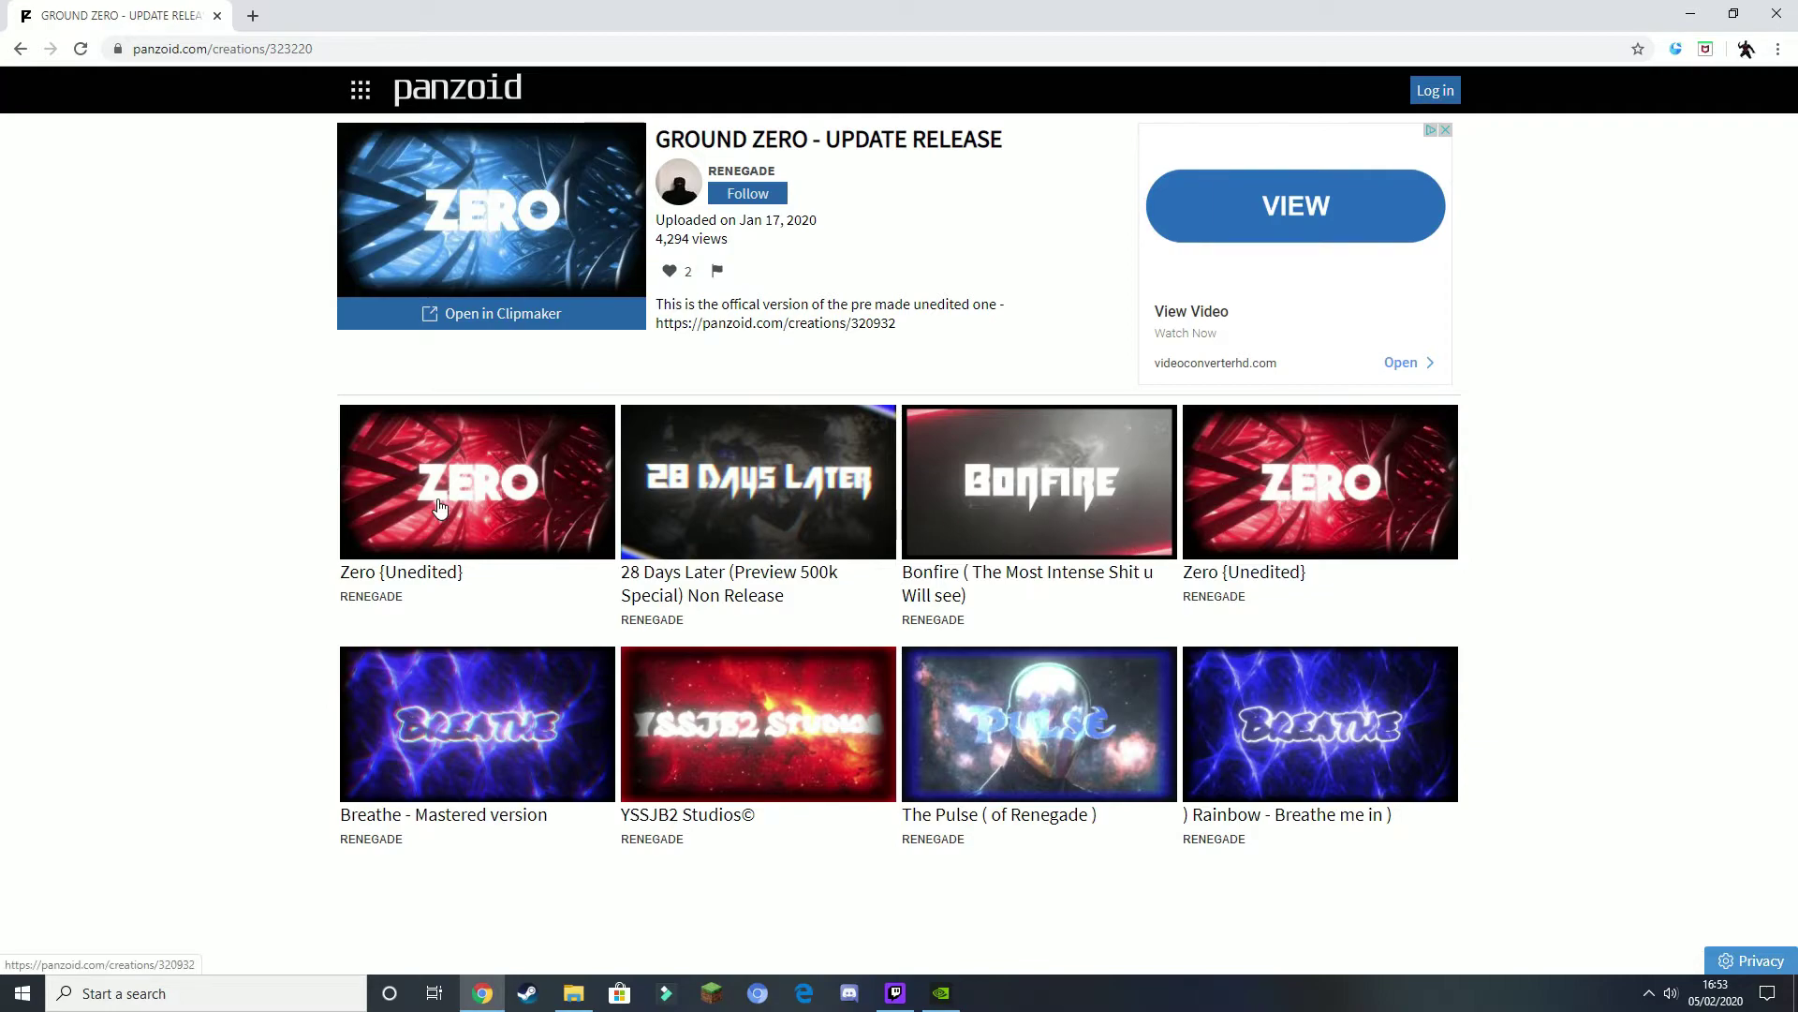
{"action": "left_click", "coordinate": [464, 478]}
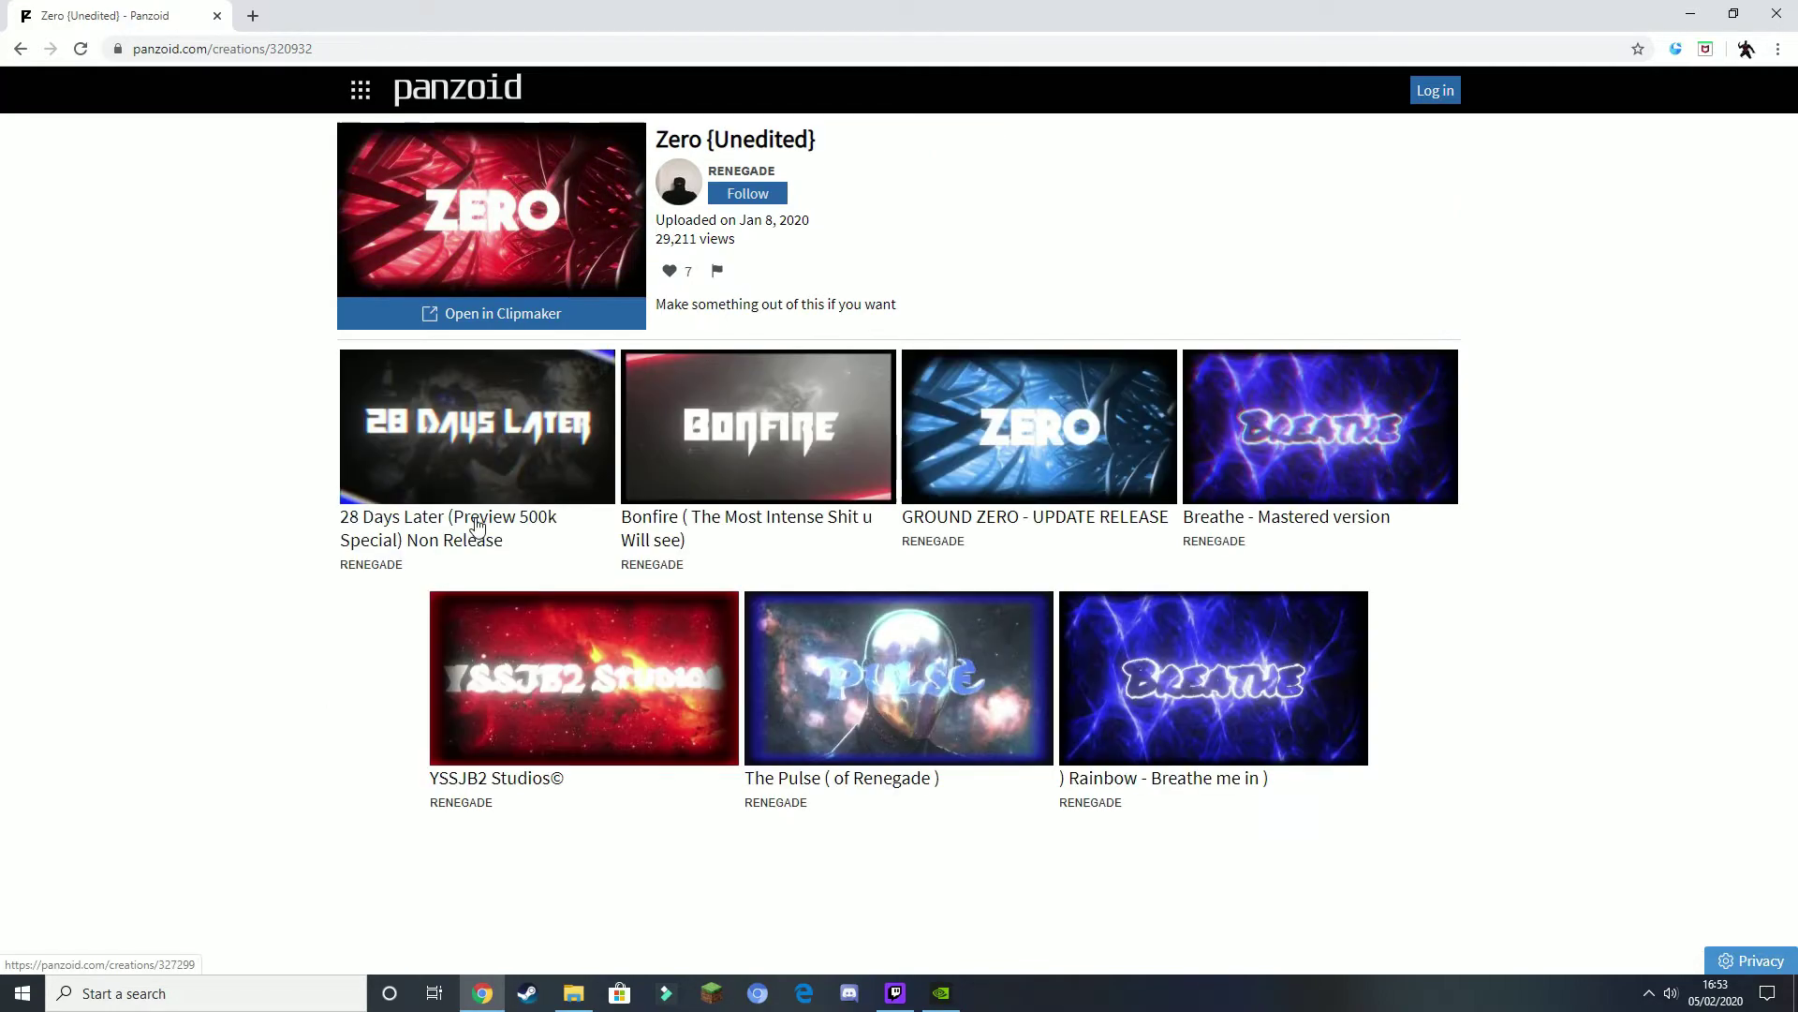
{"action": "left_click", "coordinate": [522, 323]}
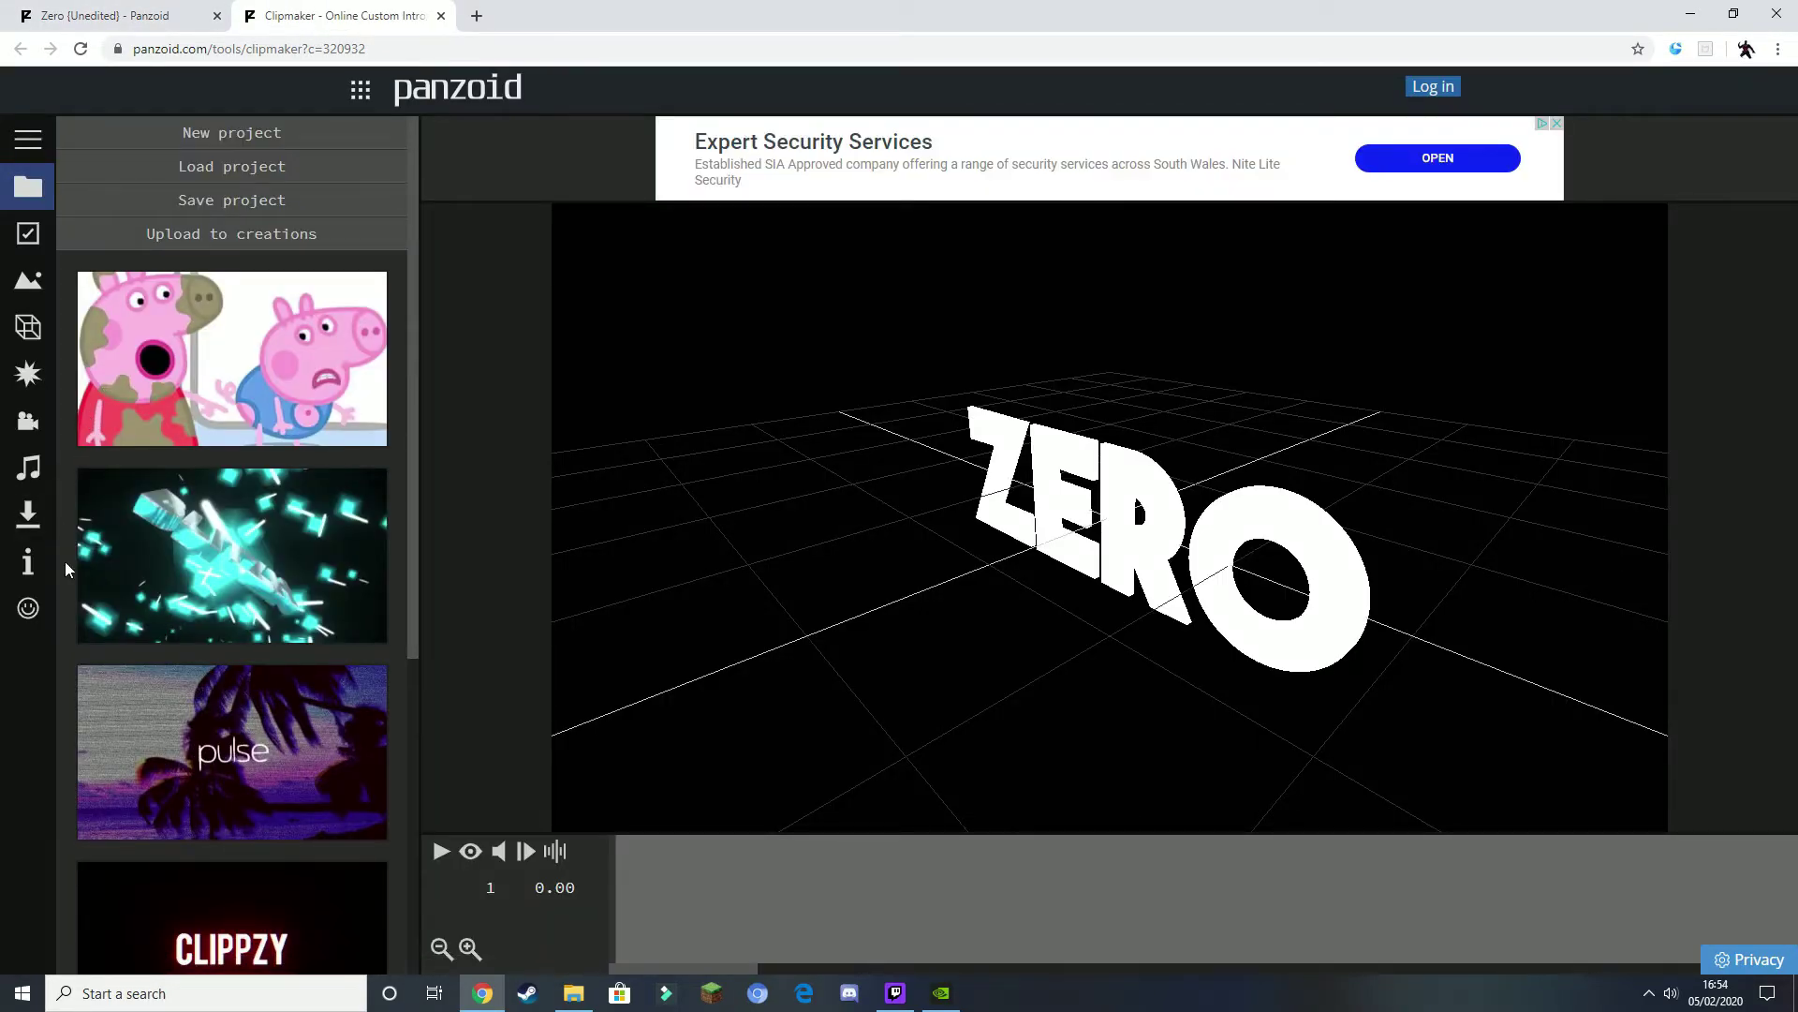
- Replace the Zero project with the suggested template that shows cyan particles around a tilted 3D text
{"action": "left_click", "coordinate": [44, 326]}
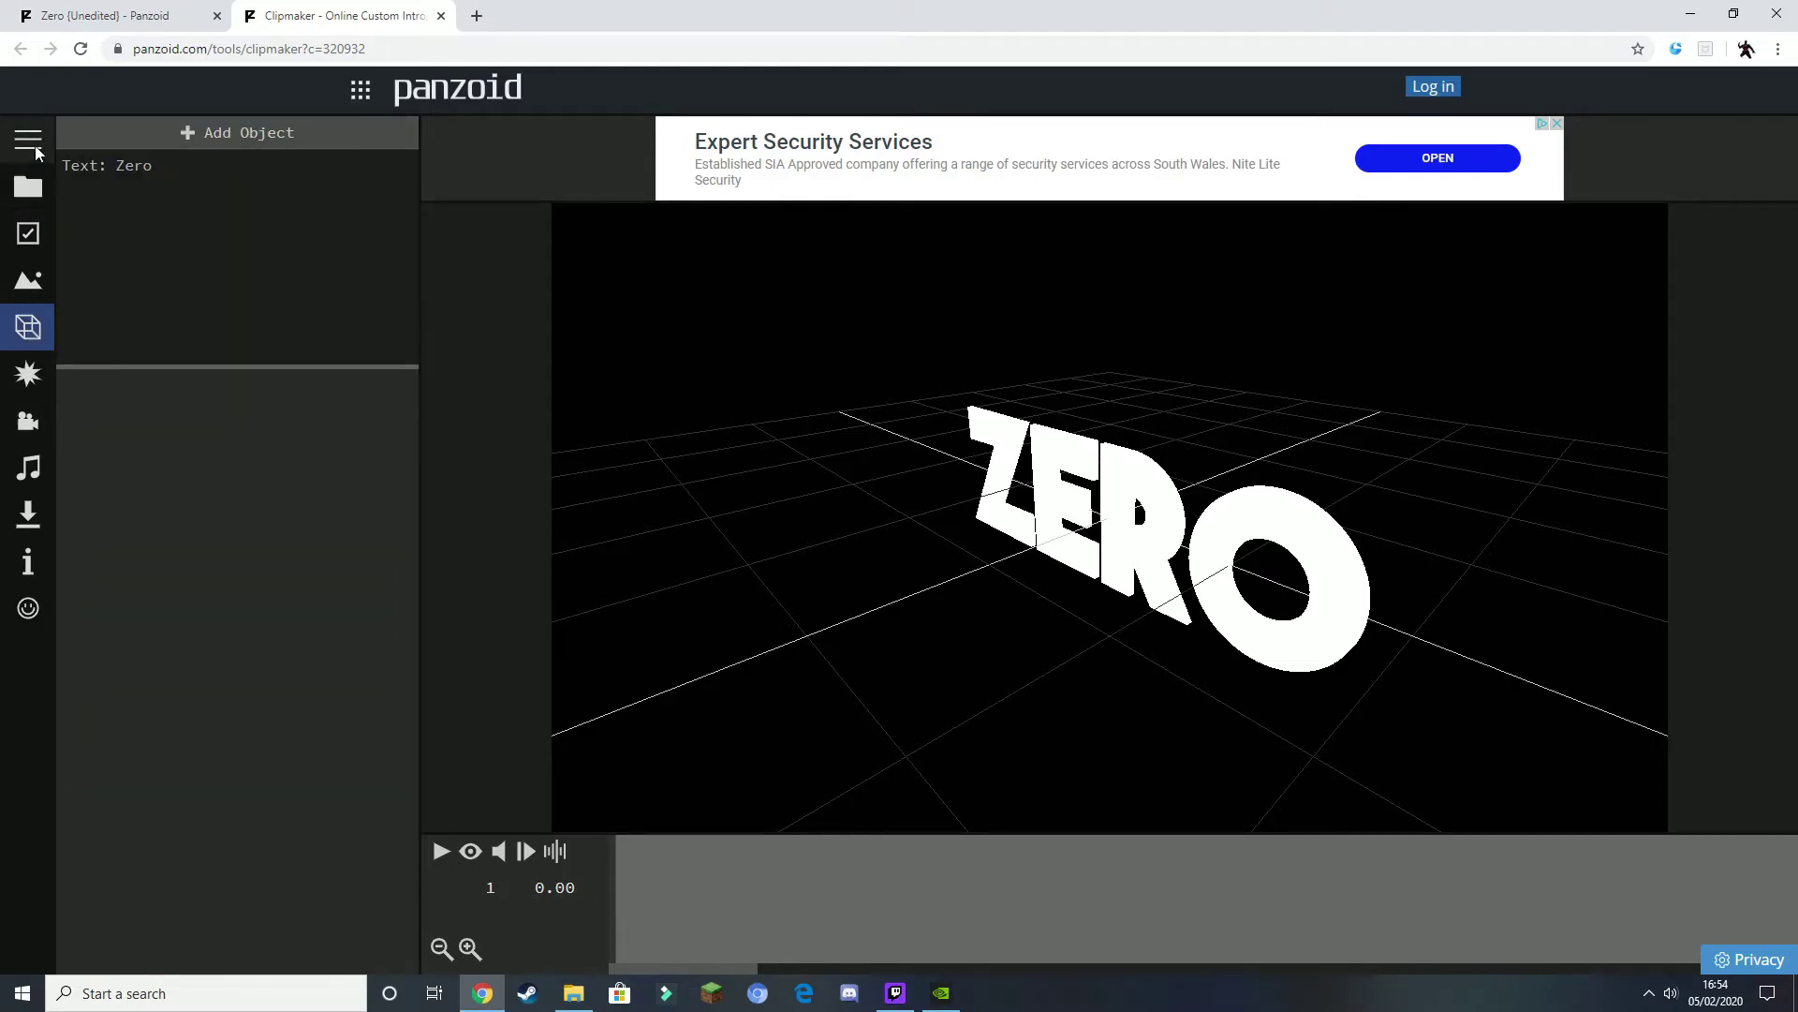
{"action": "left_click", "coordinate": [29, 141]}
{"action": "left_click", "coordinate": [28, 187]}
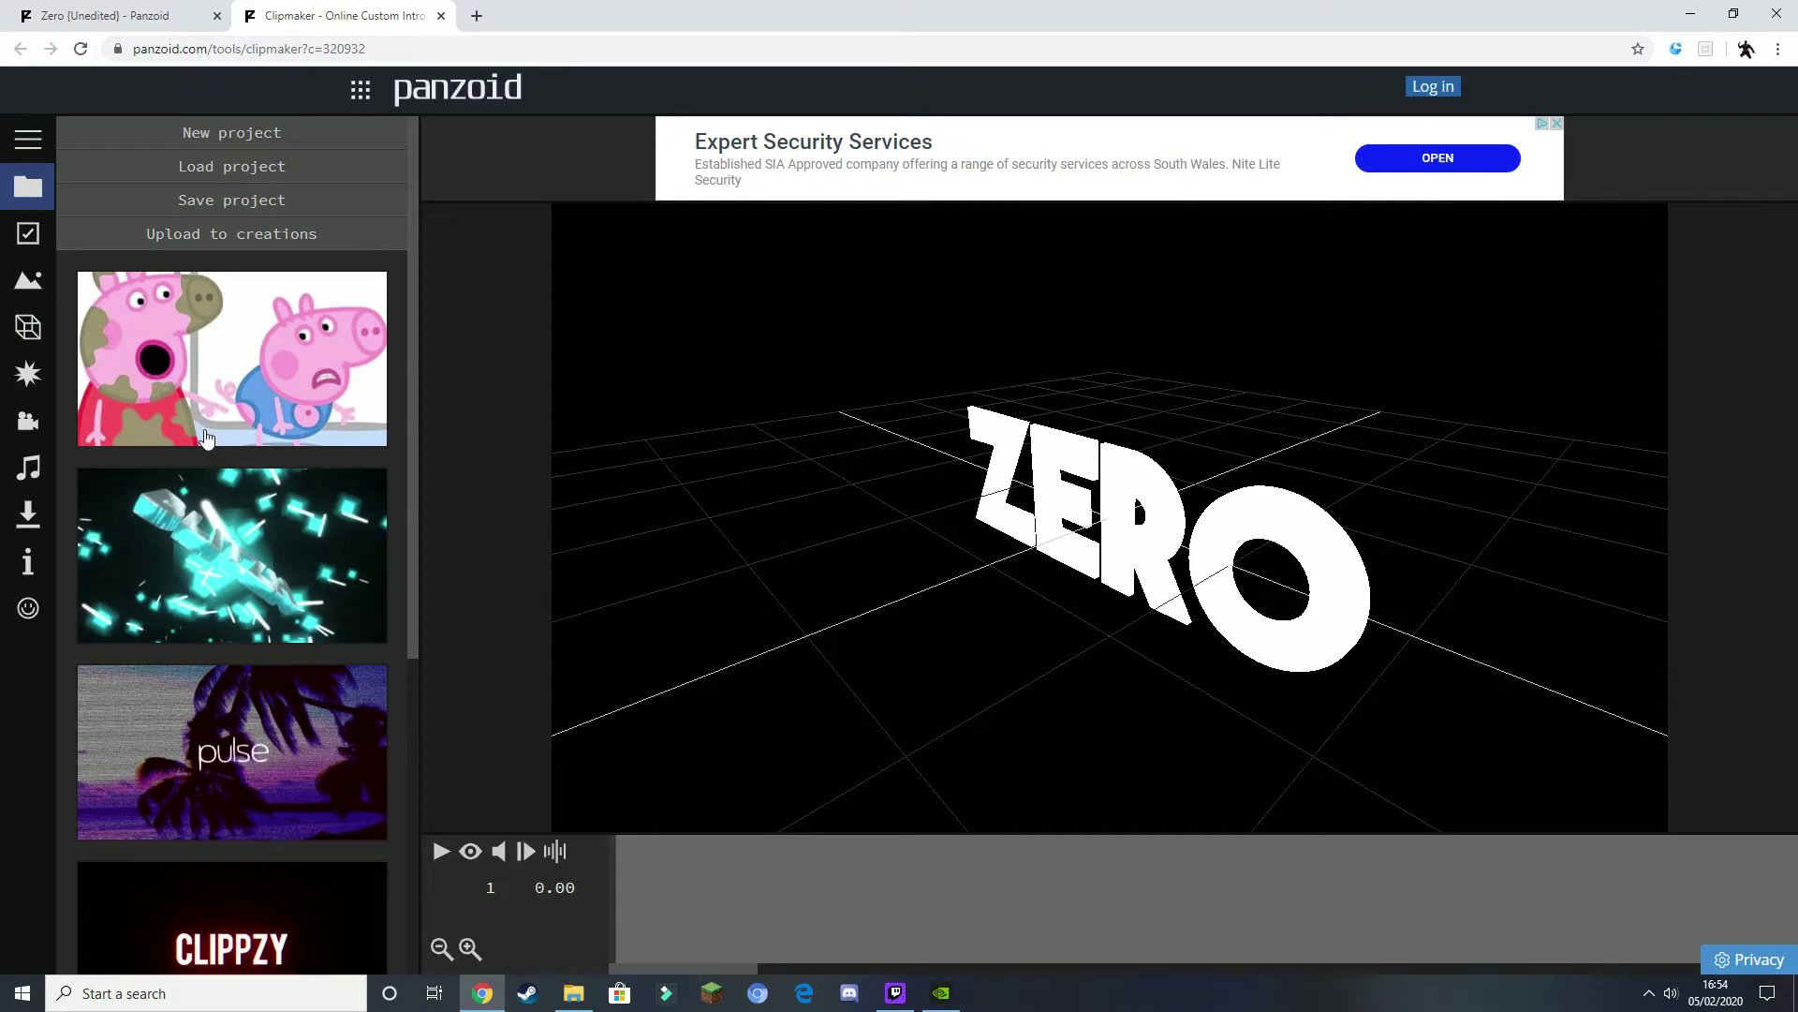
{"action": "left_click", "coordinate": [243, 543]}
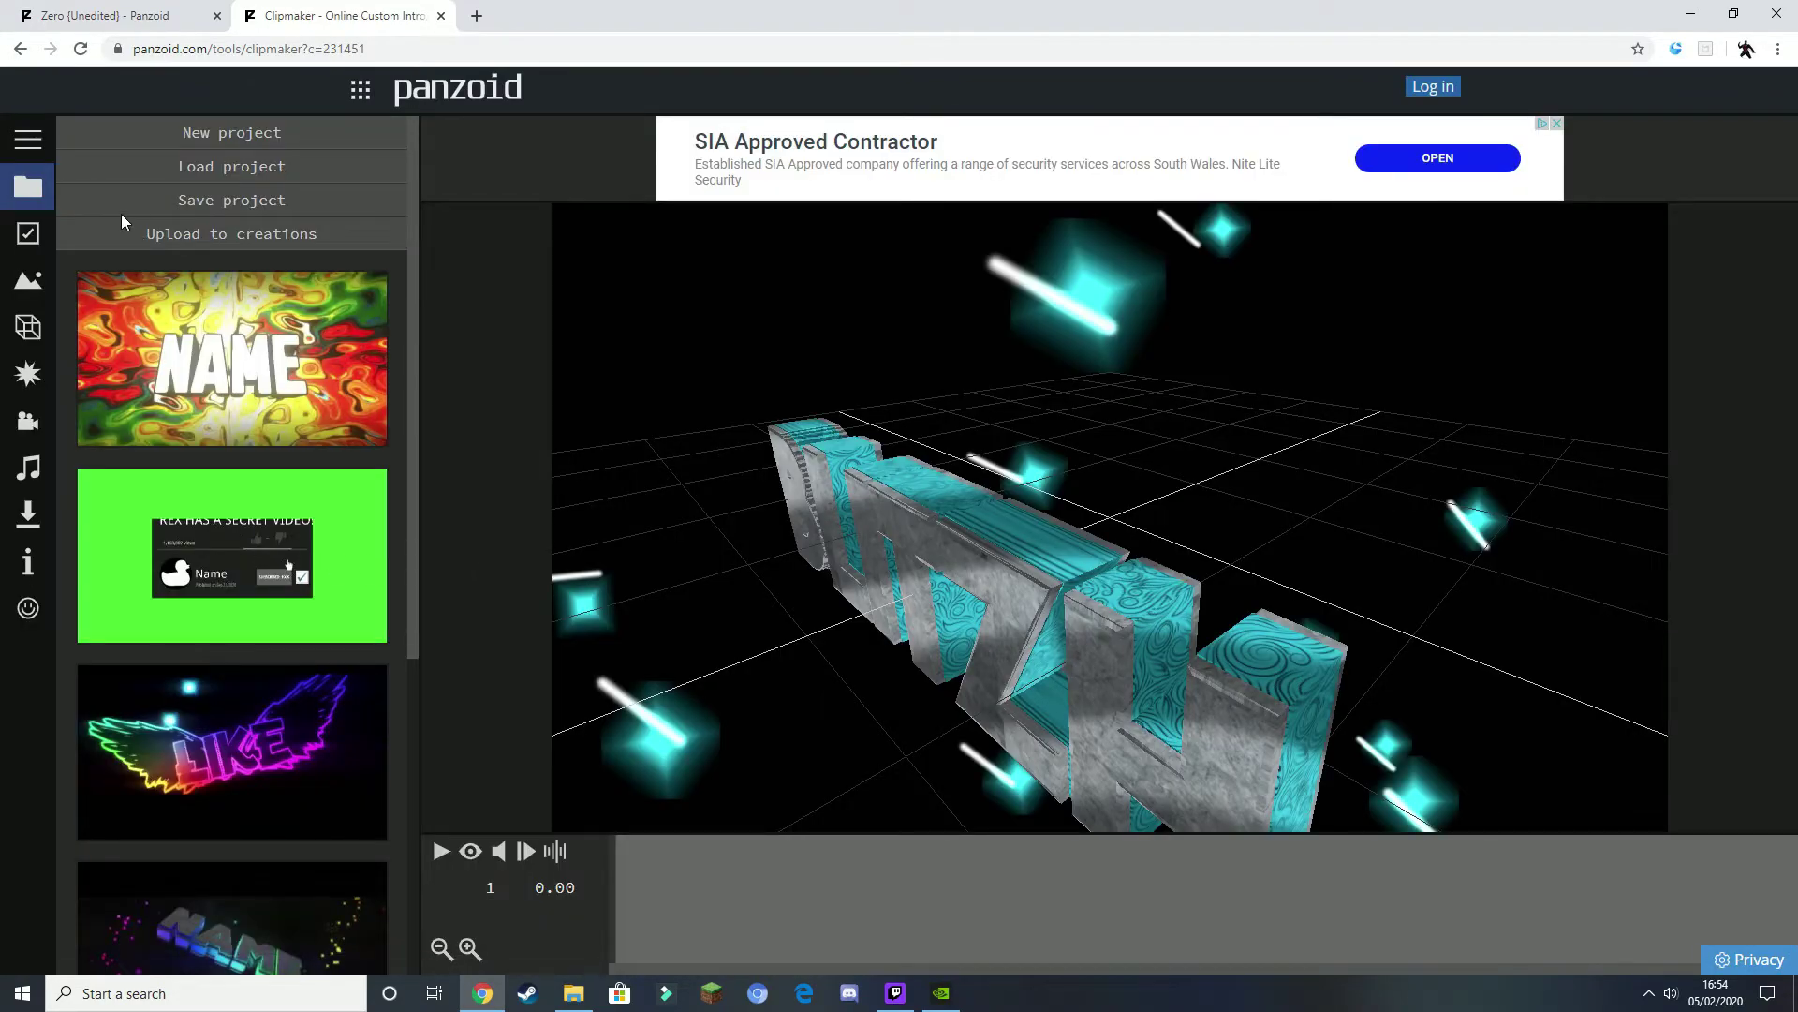
- Rename the TEXT group in the template's objects to the intro owner's combined name in capitals
{"action": "left_click", "coordinate": [28, 327]}
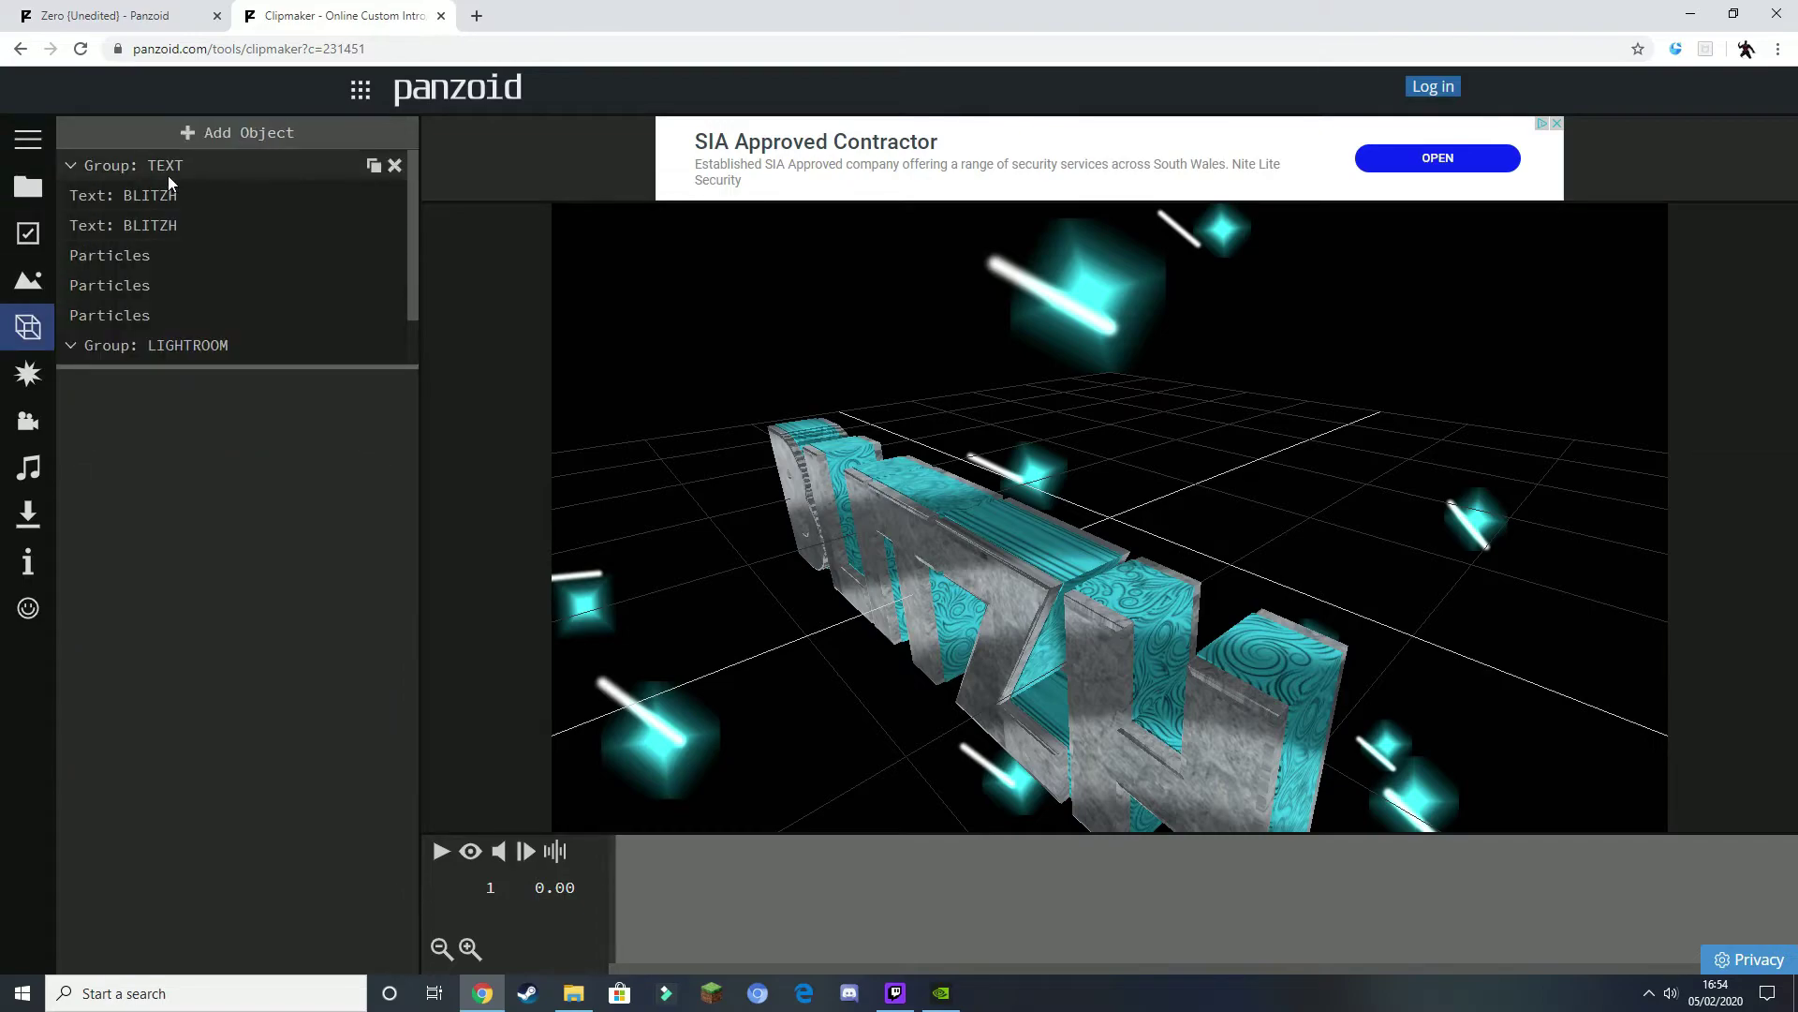
{"action": "scroll", "coordinate": [168, 182], "scroll_direction": "down", "scroll_amount": 1}
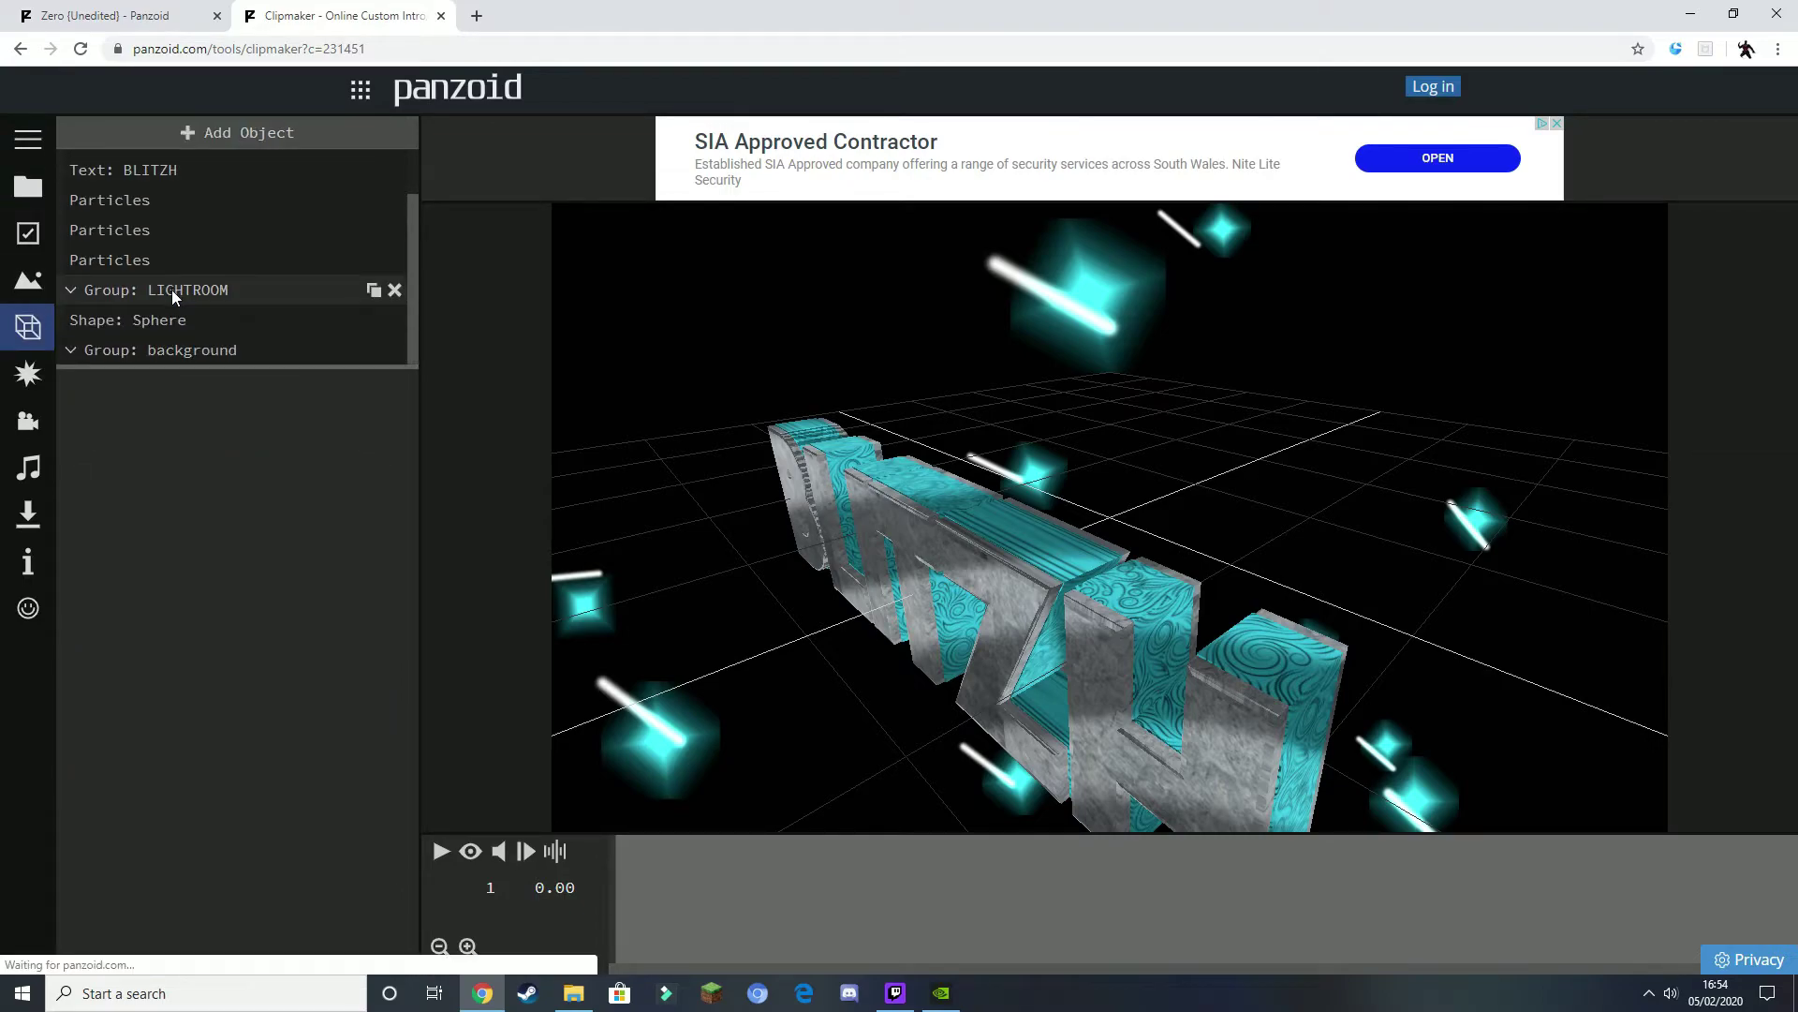
{"action": "scroll", "coordinate": [174, 295], "scroll_direction": "up", "scroll_amount": 1}
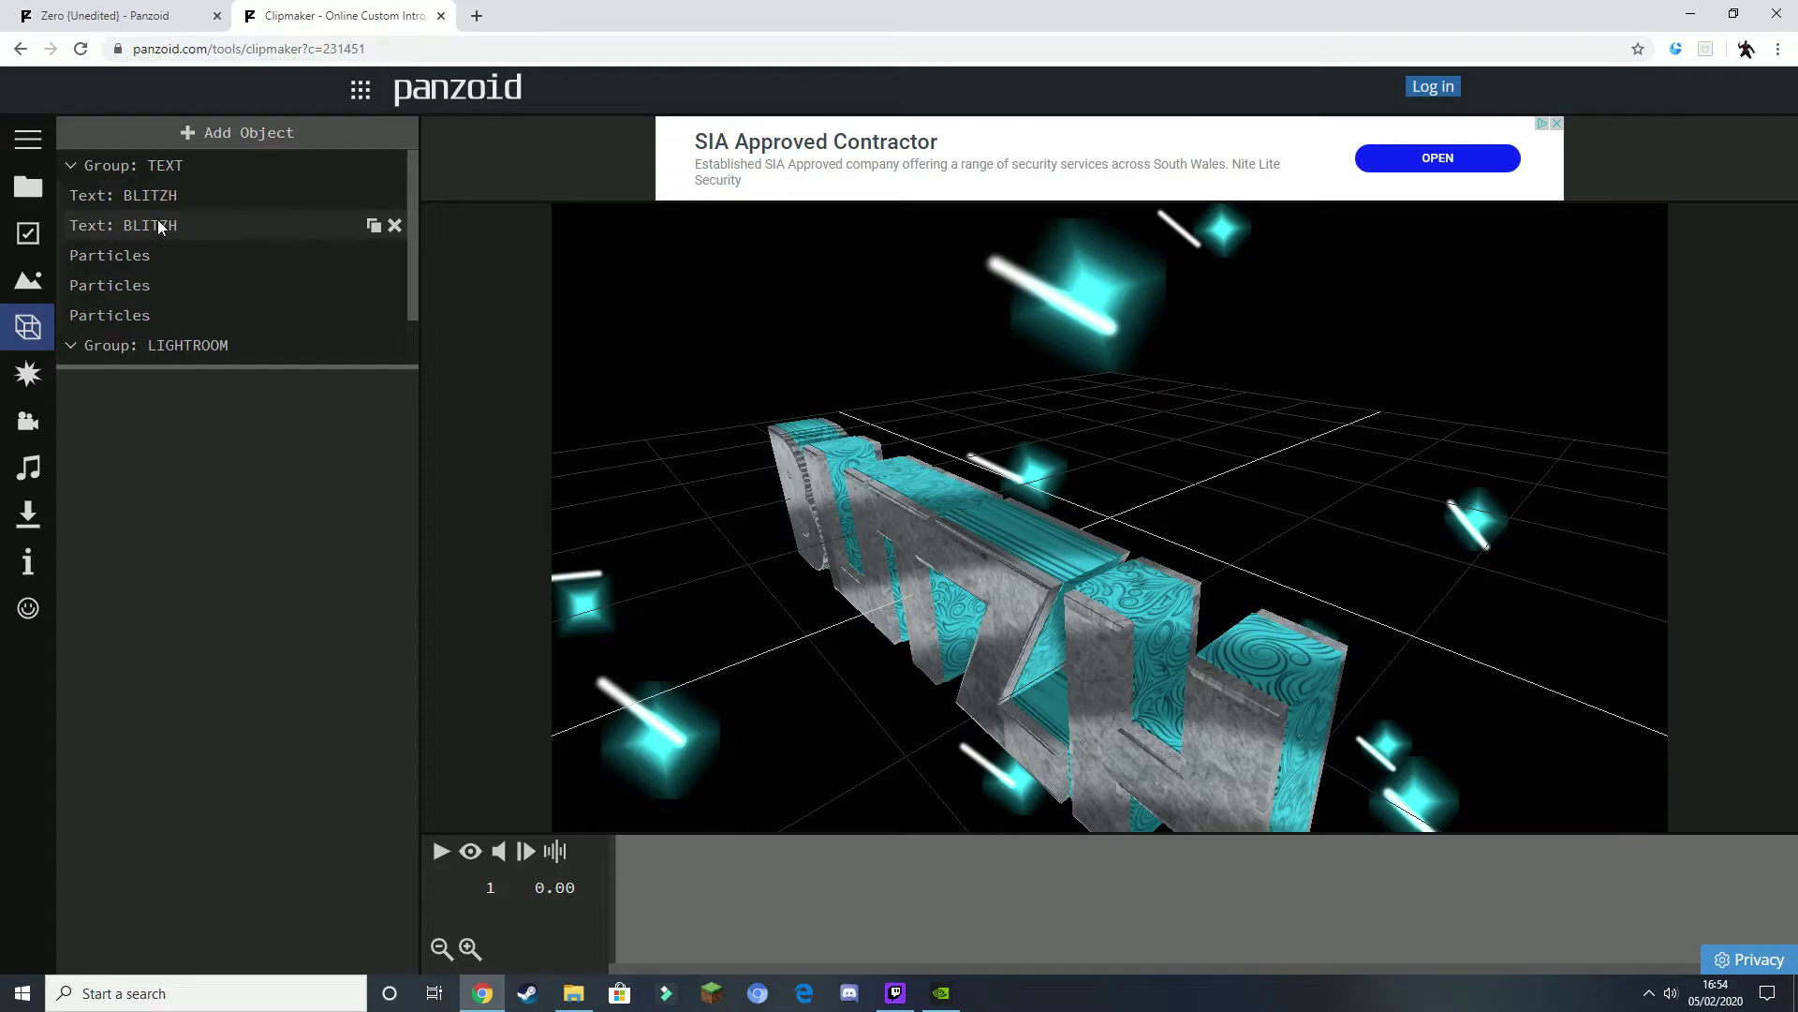
{"action": "left_click", "coordinate": [172, 165]}
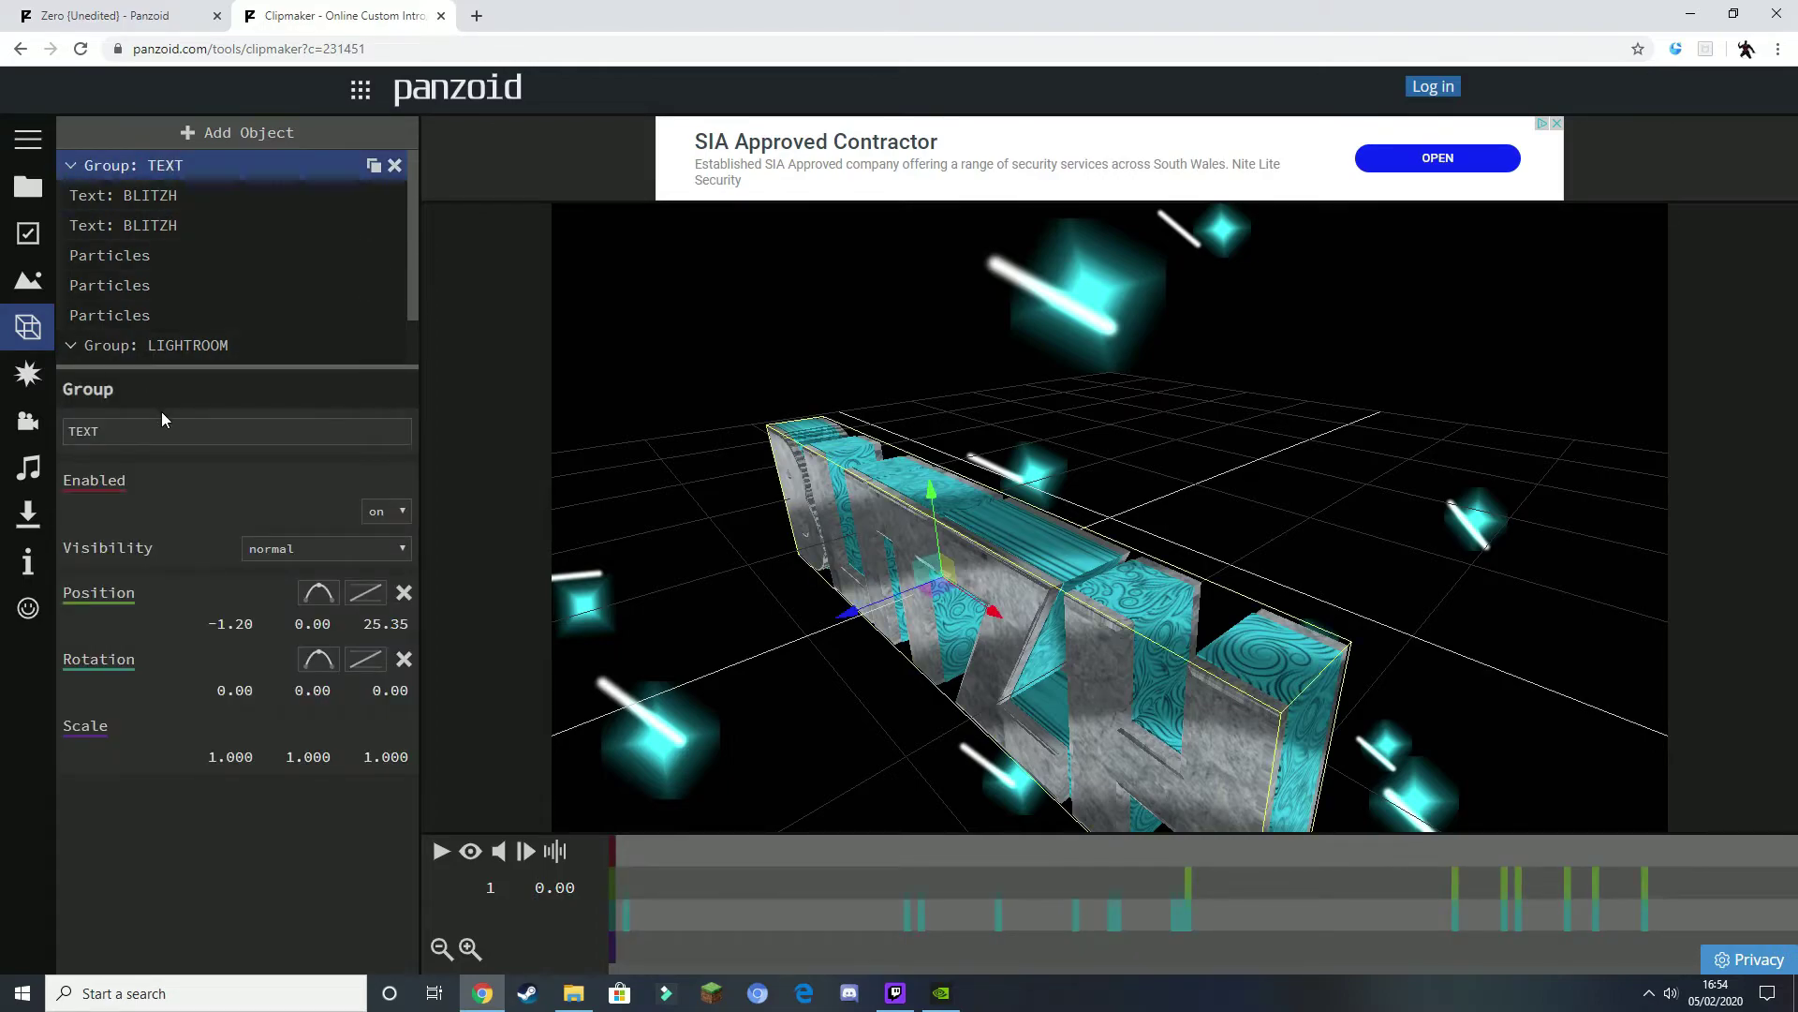
{"action": "left_click_drag", "start_coordinate": [95, 433], "coordinate": [54, 434]}
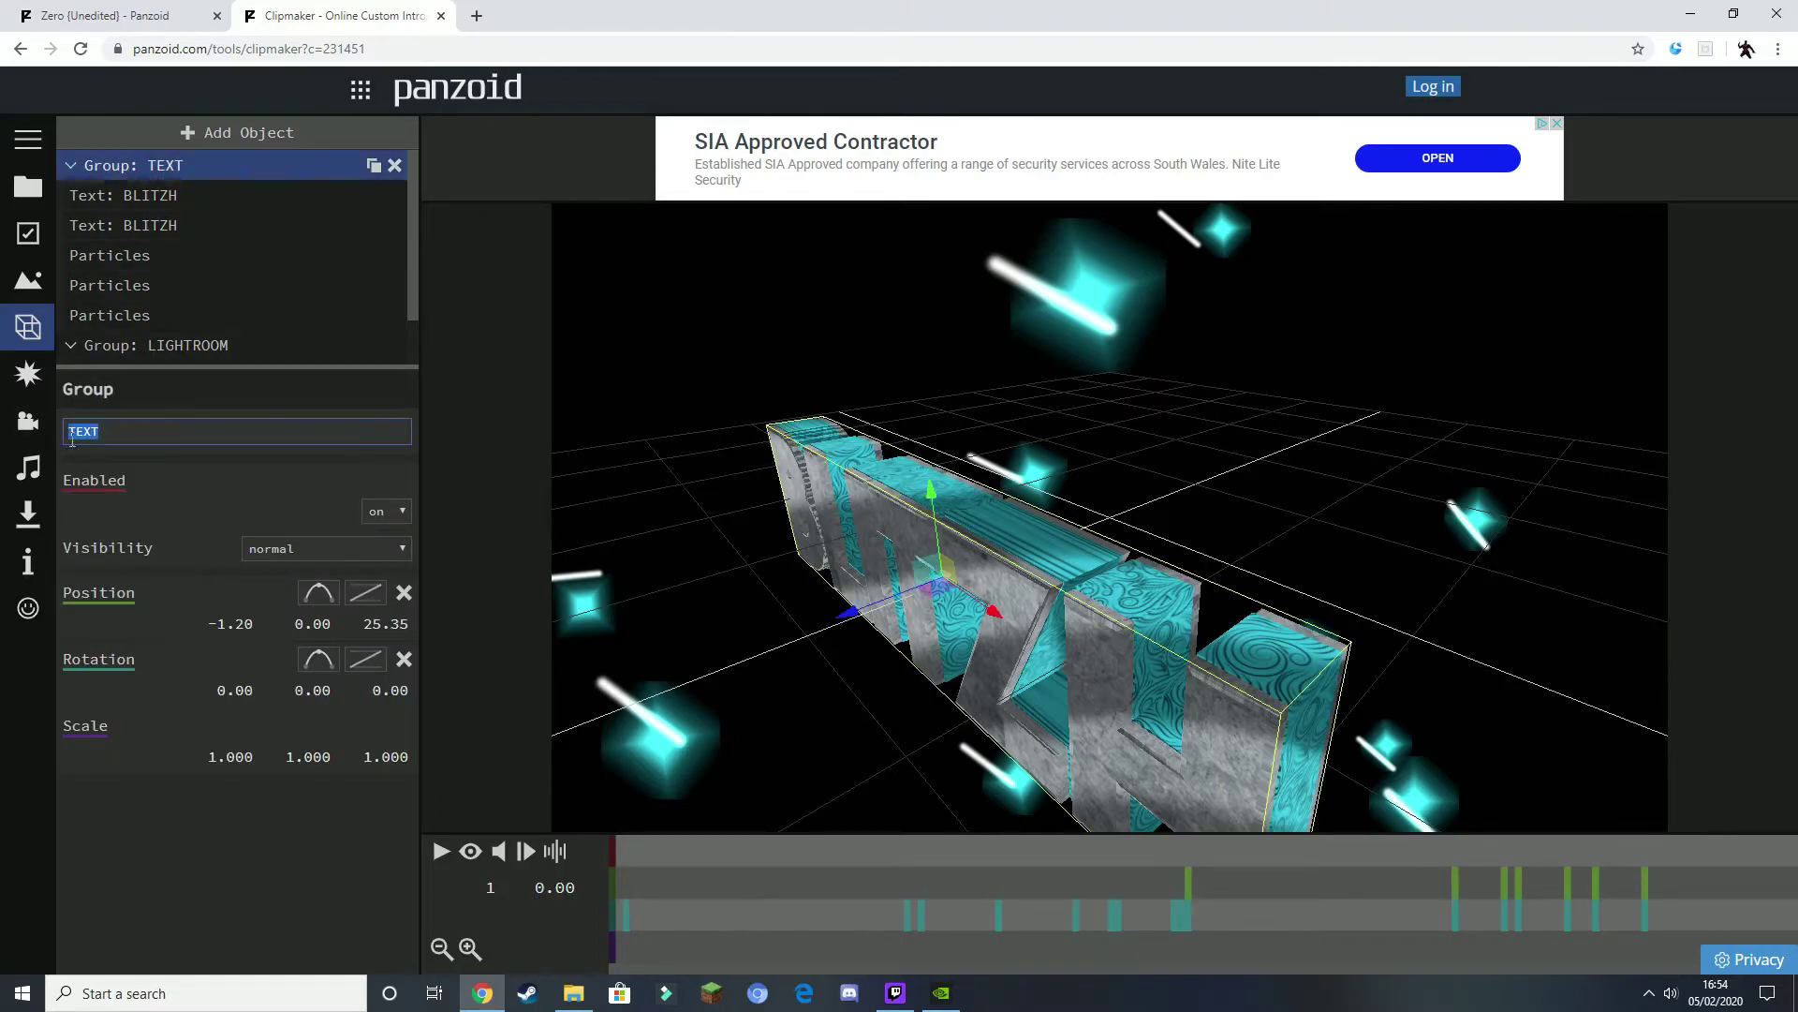
{"action": "key", "text": "BackSpace"}
{"action": "type", "text": "JACKJULES"}
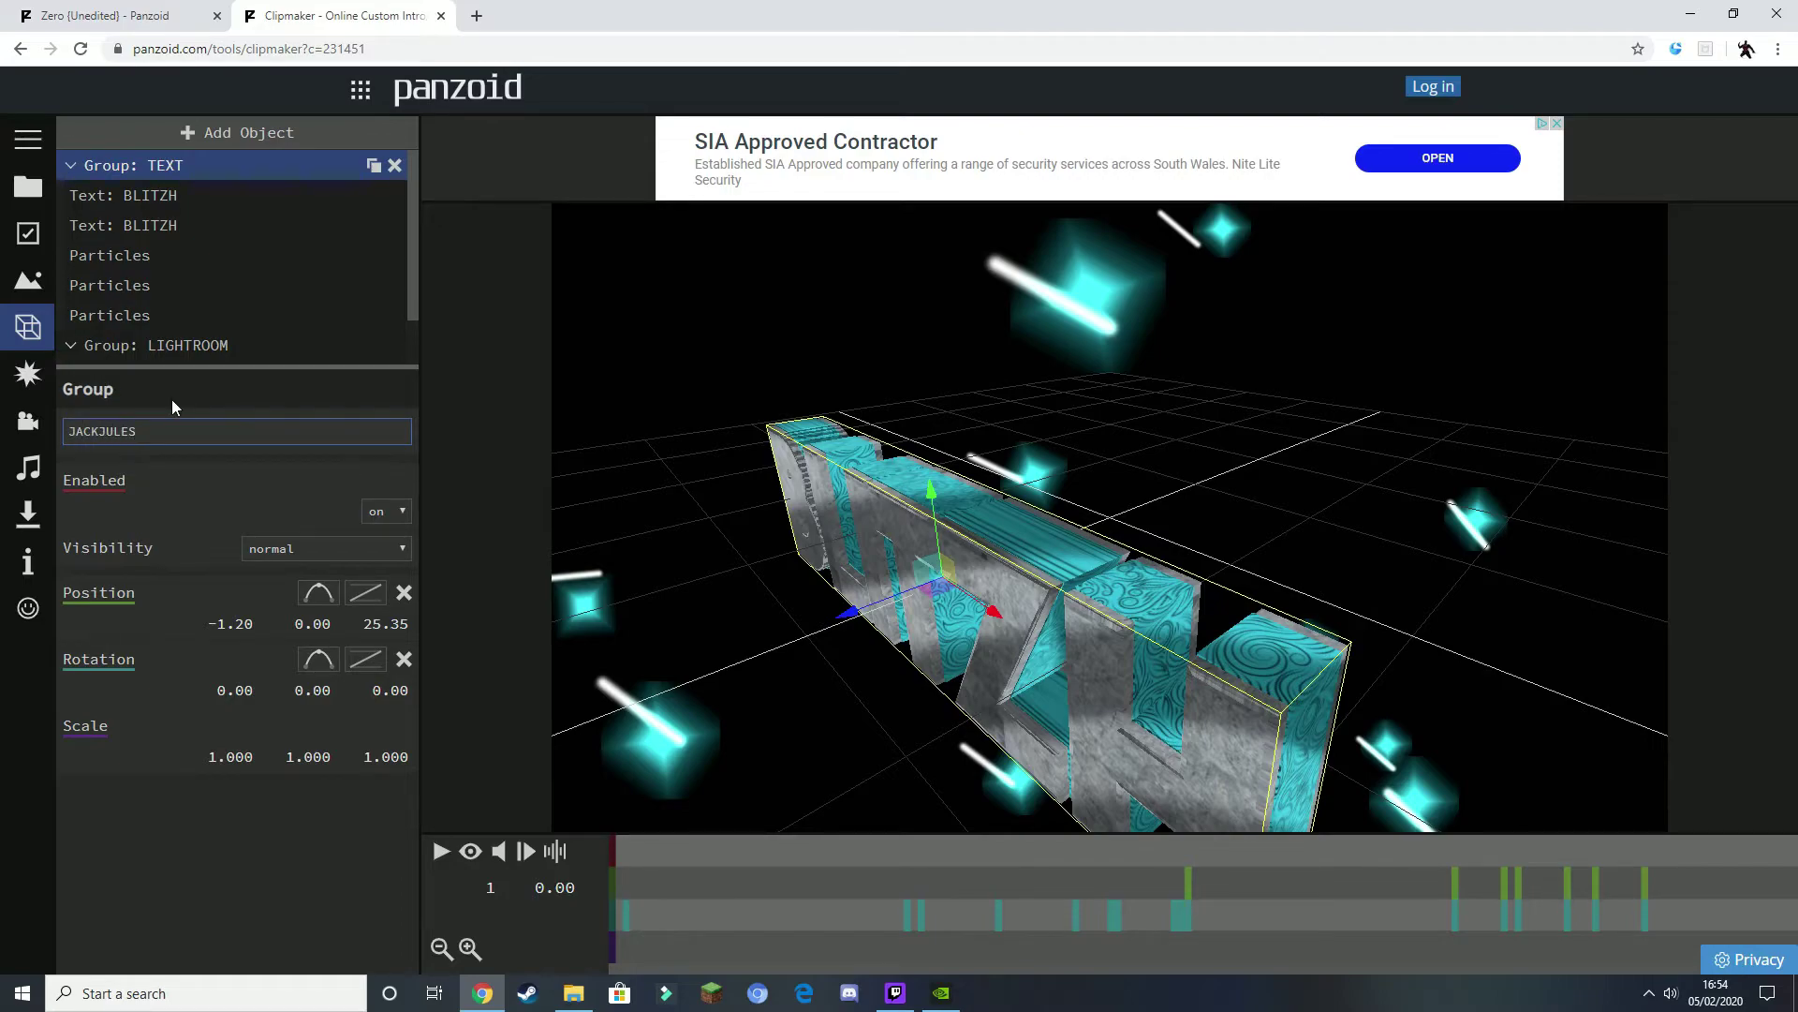
{"action": "key", "text": "Return"}
- Change the first BLITZH 3D text, with thickness 8, to the same combined name in capitals
{"action": "left_click", "coordinate": [206, 199]}
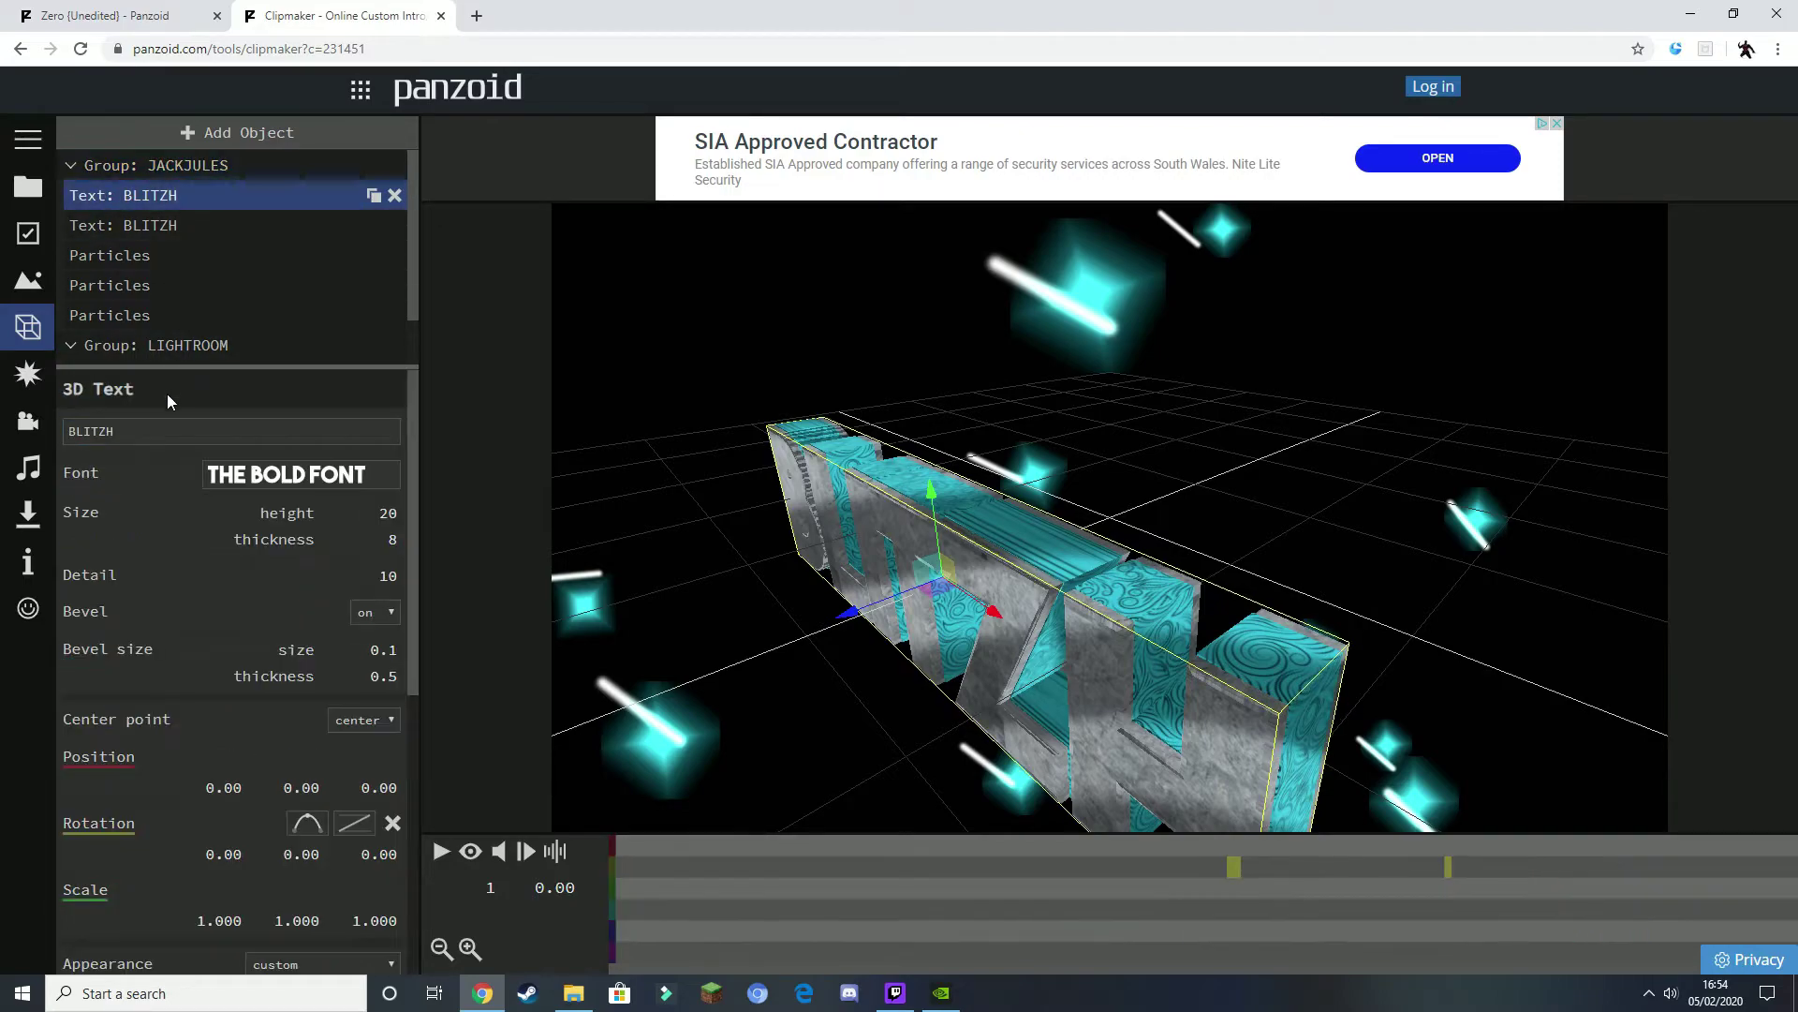
{"action": "double_click", "coordinate": [122, 431]}
{"action": "key", "text": "BackSpace"}
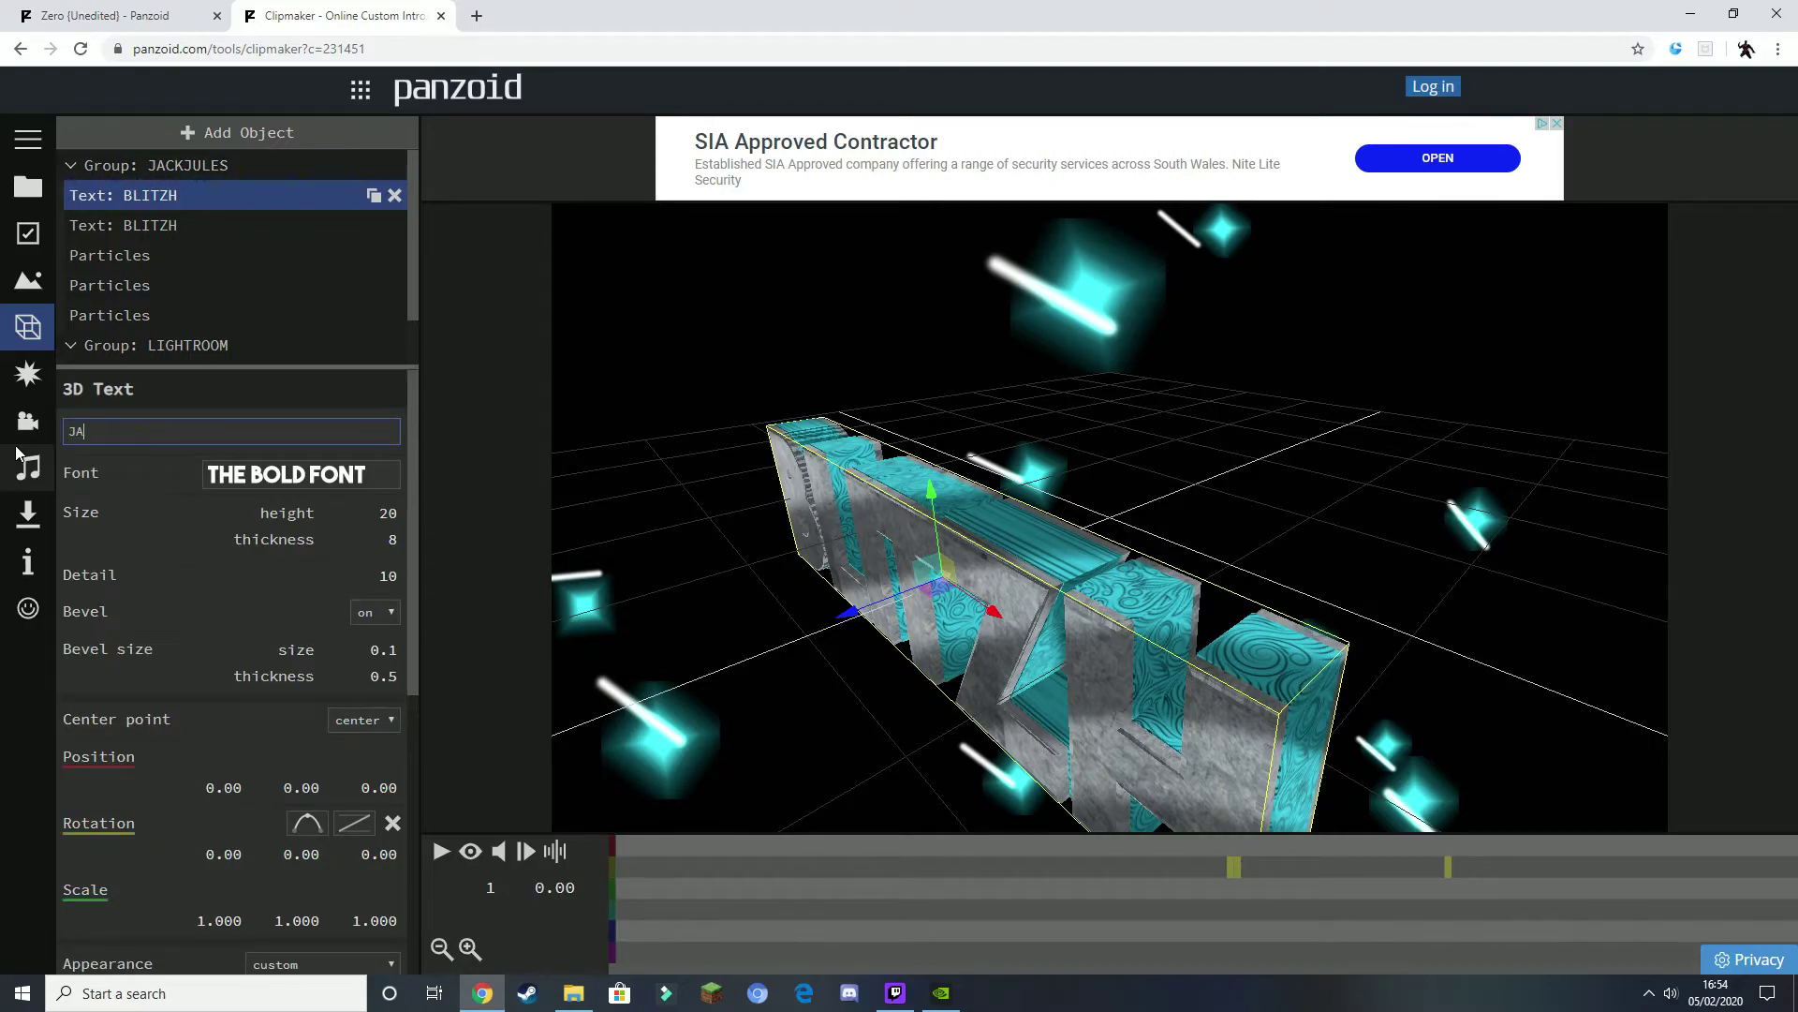
{"action": "type", "text": "JACKJULES"}
{"action": "key", "text": "Return"}
- Change the remaining BLITZH 3D text to the combined name in capitals, then preview the intro and pause it
{"action": "left_click", "coordinate": [155, 227]}
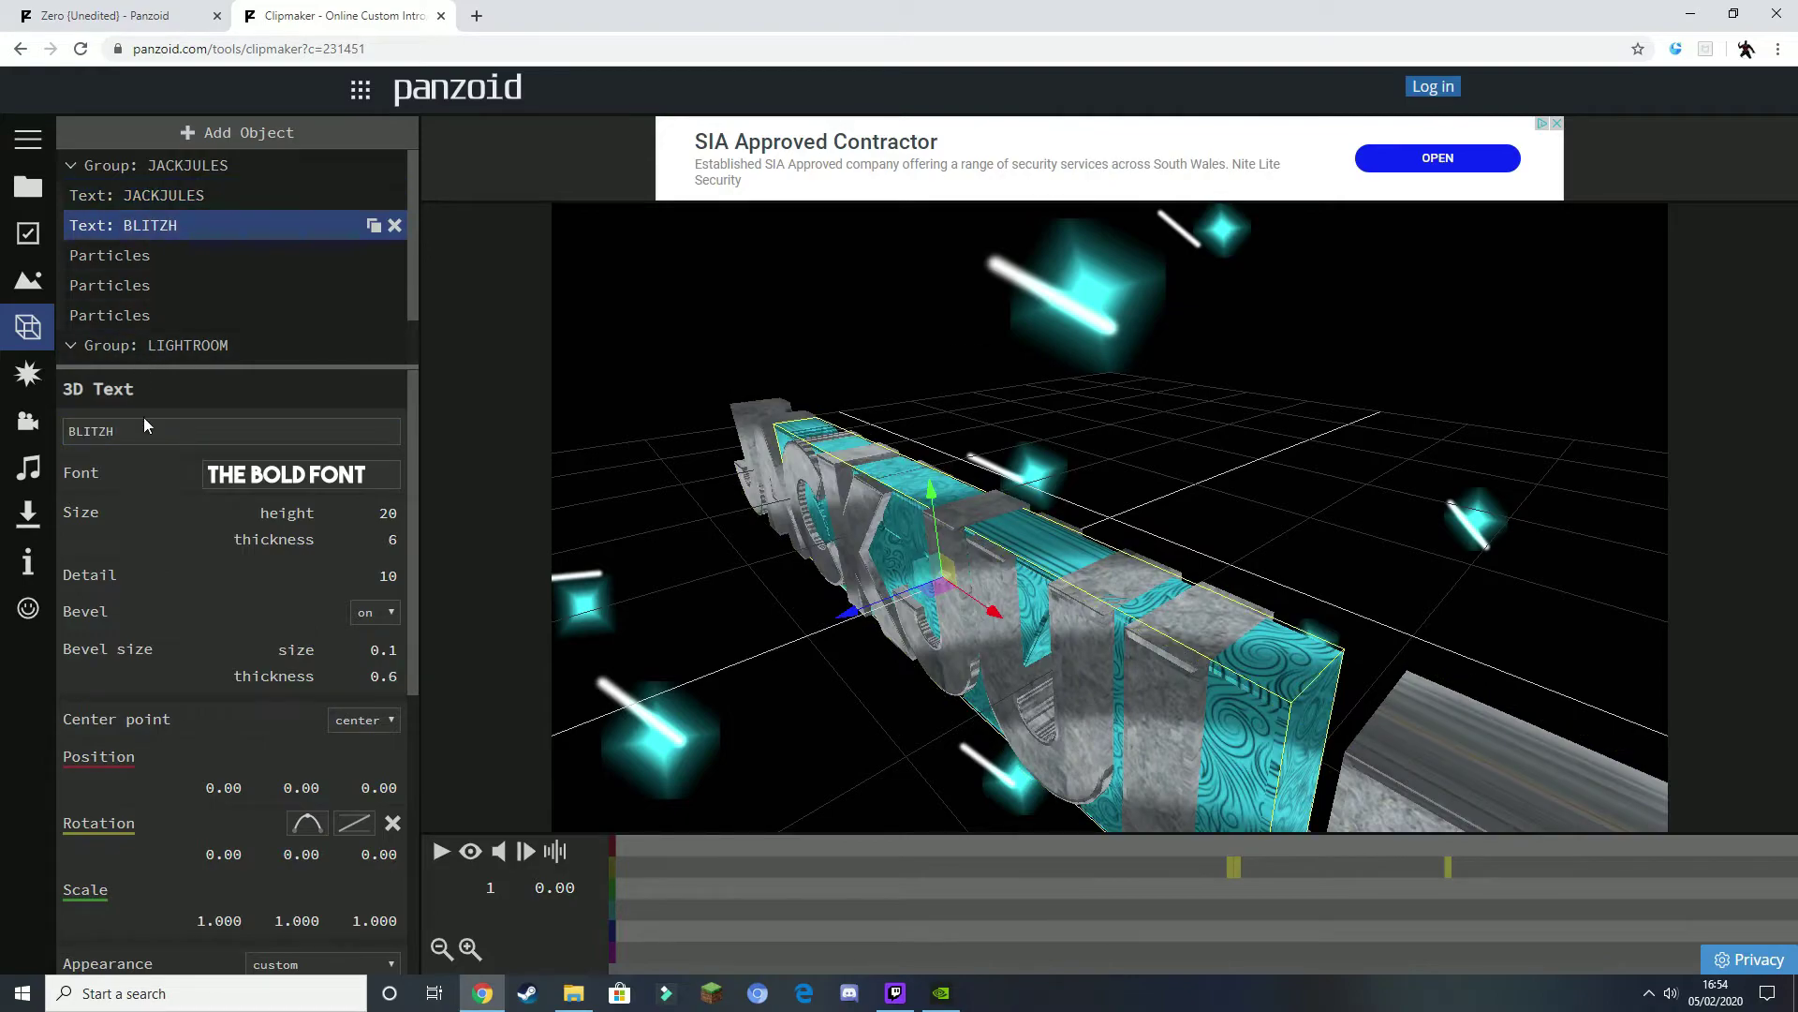
{"action": "key", "text": "BackSpace"}
{"action": "type", "text": "JA"}
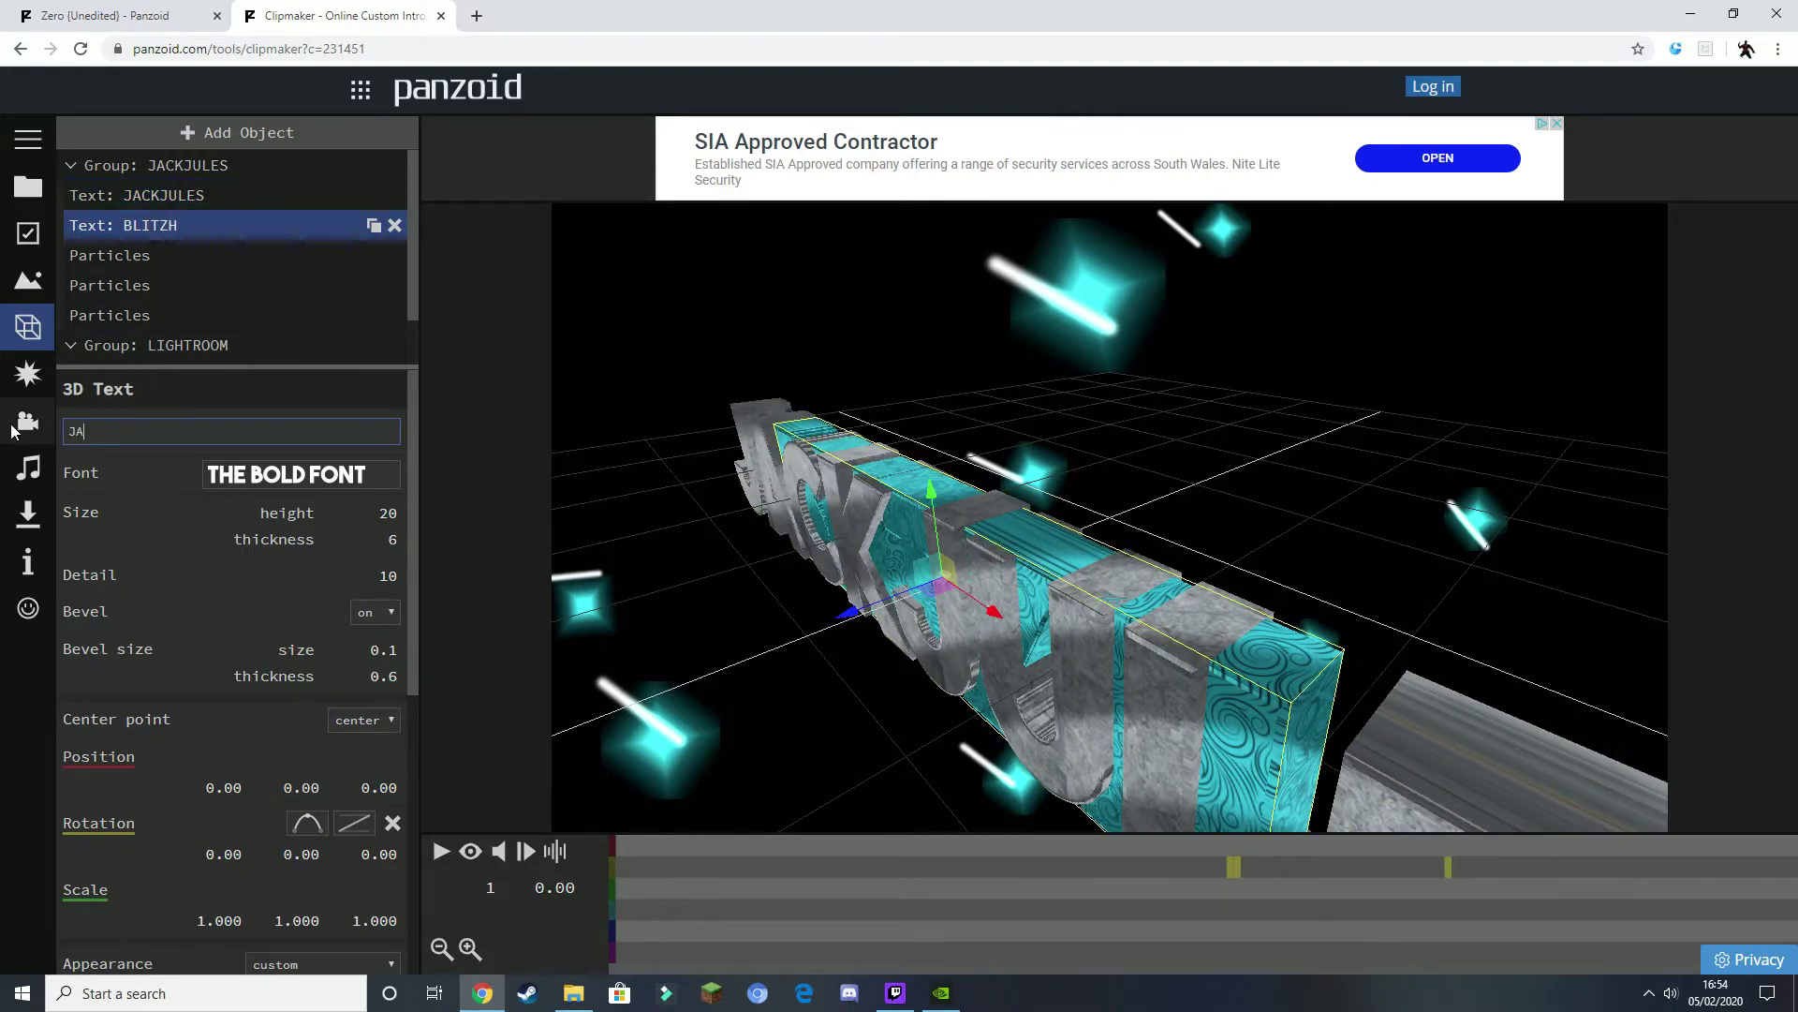
{"action": "type", "text": "CKJULES"}
{"action": "key", "text": "Return"}
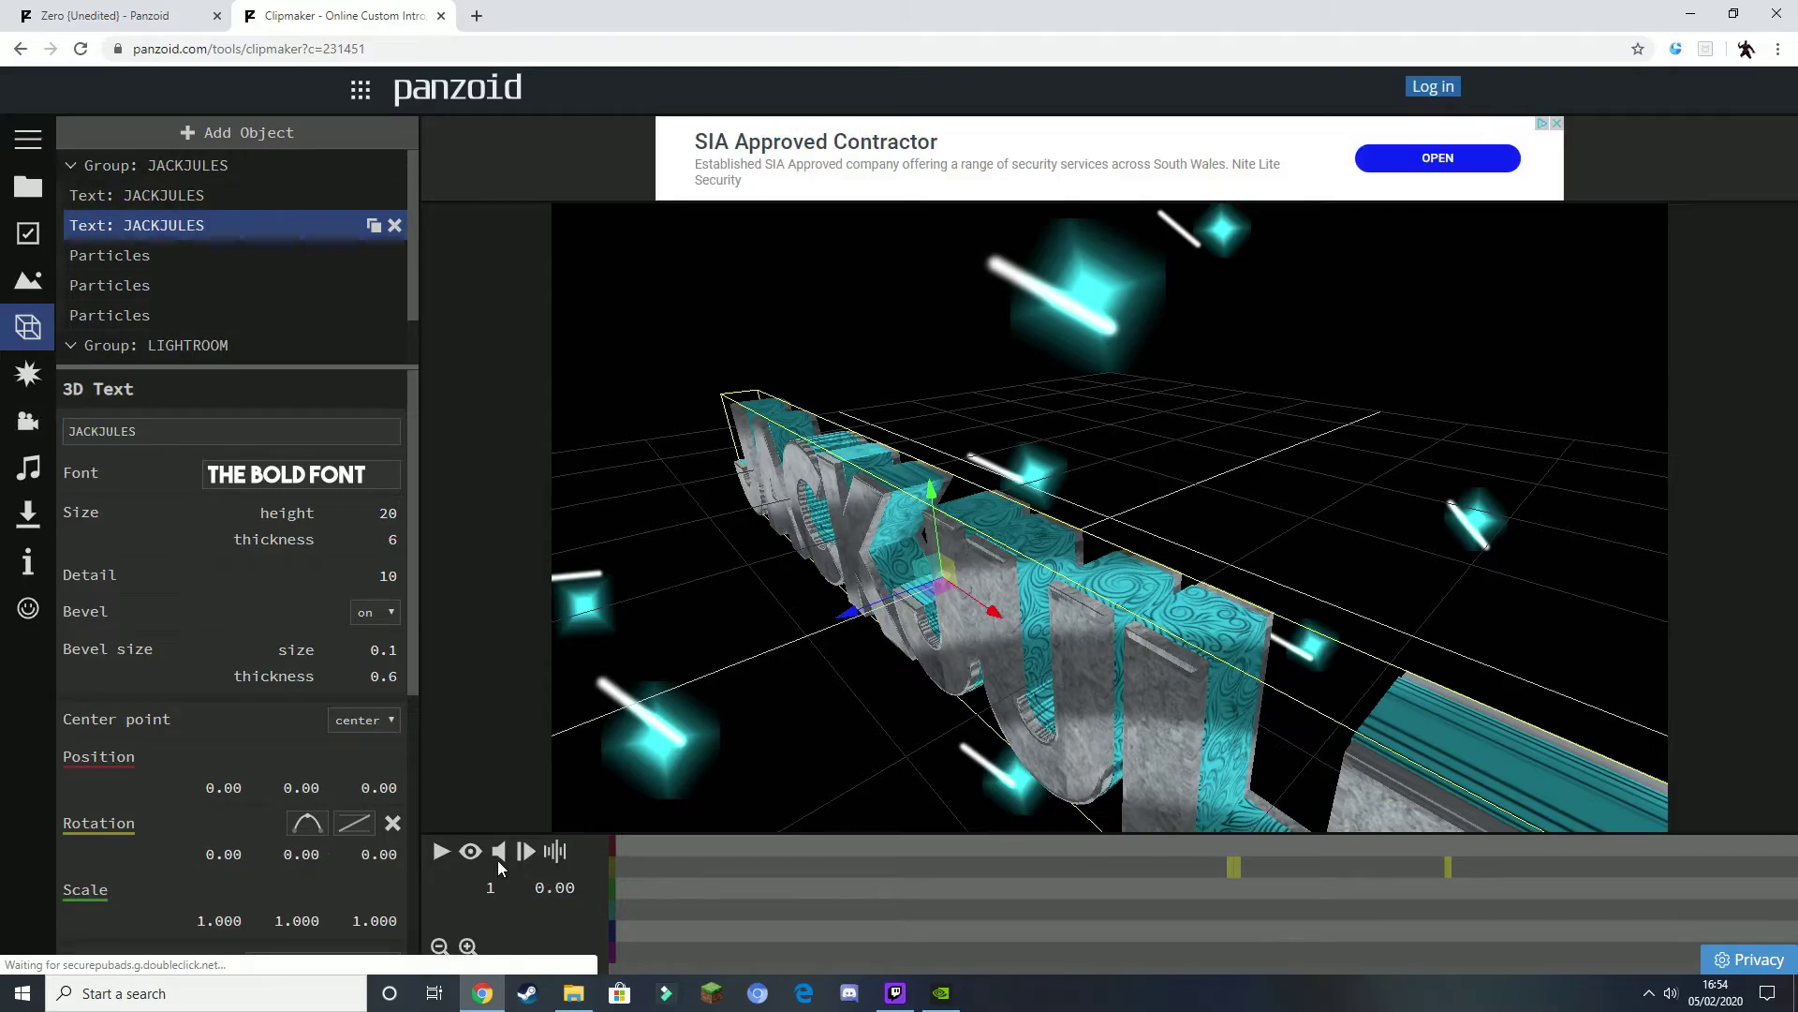
{"action": "left_click", "coordinate": [442, 851]}
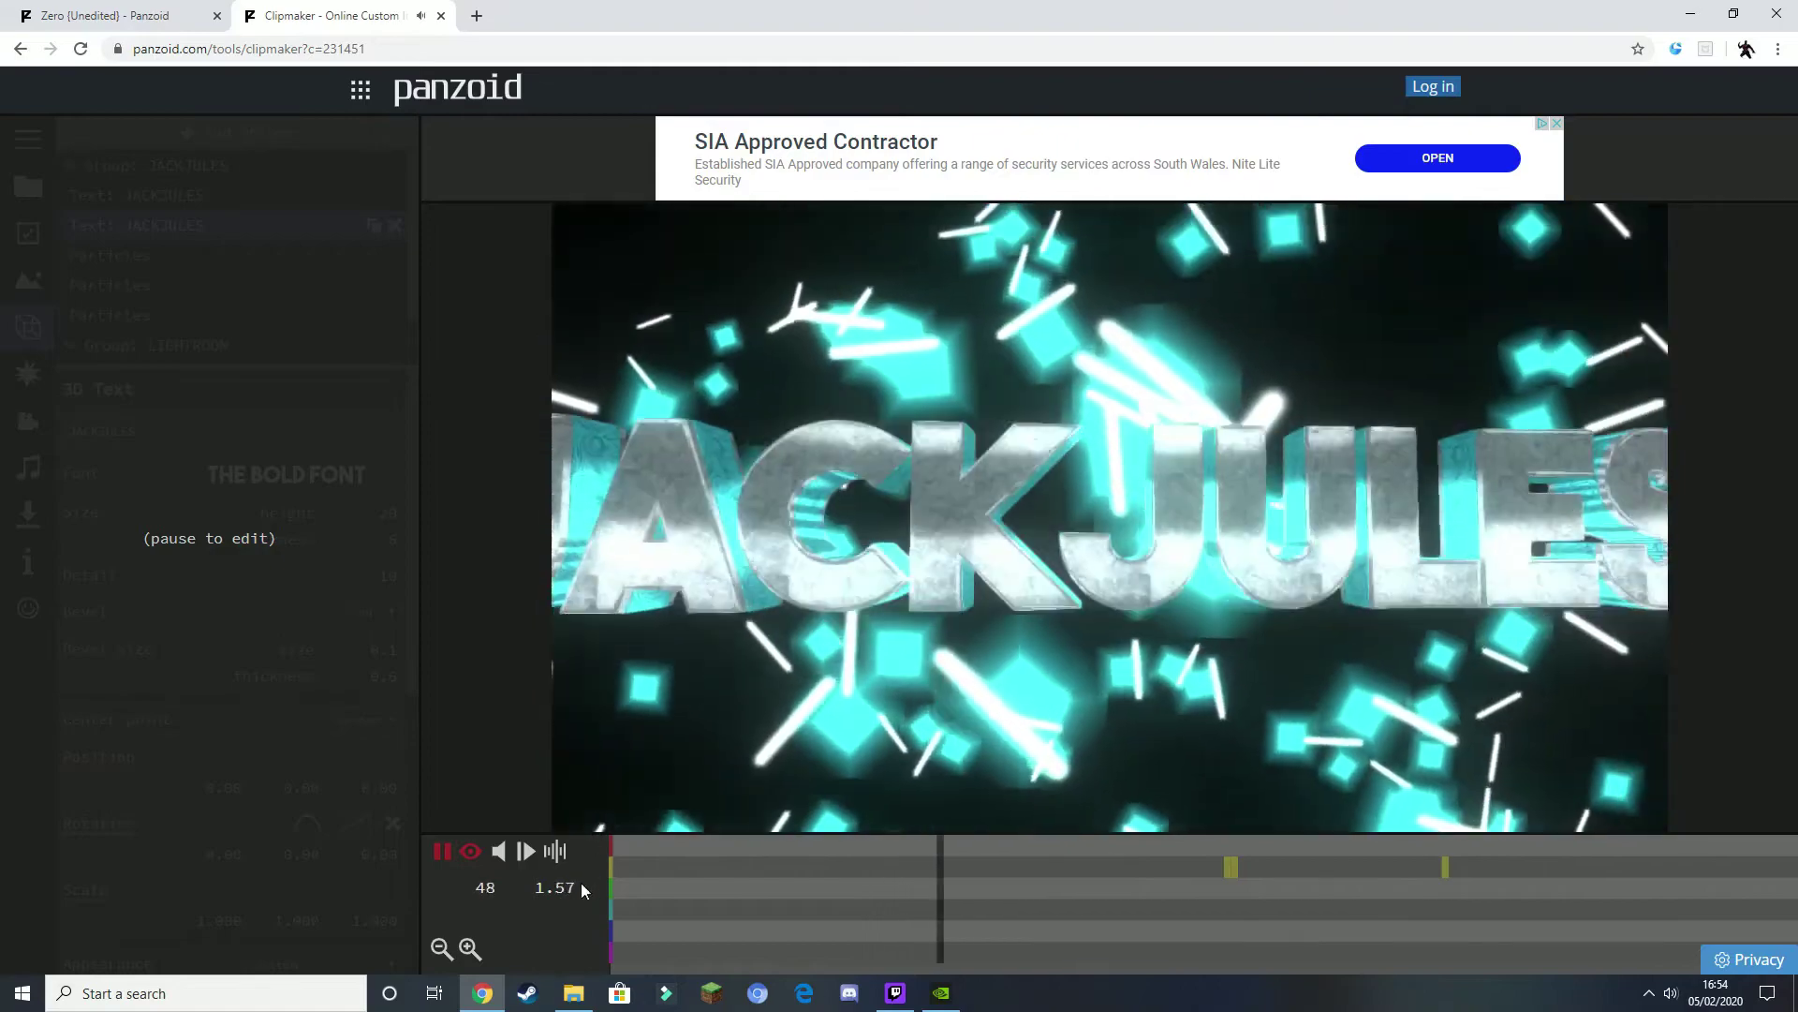
{"action": "left_click", "coordinate": [442, 850]}
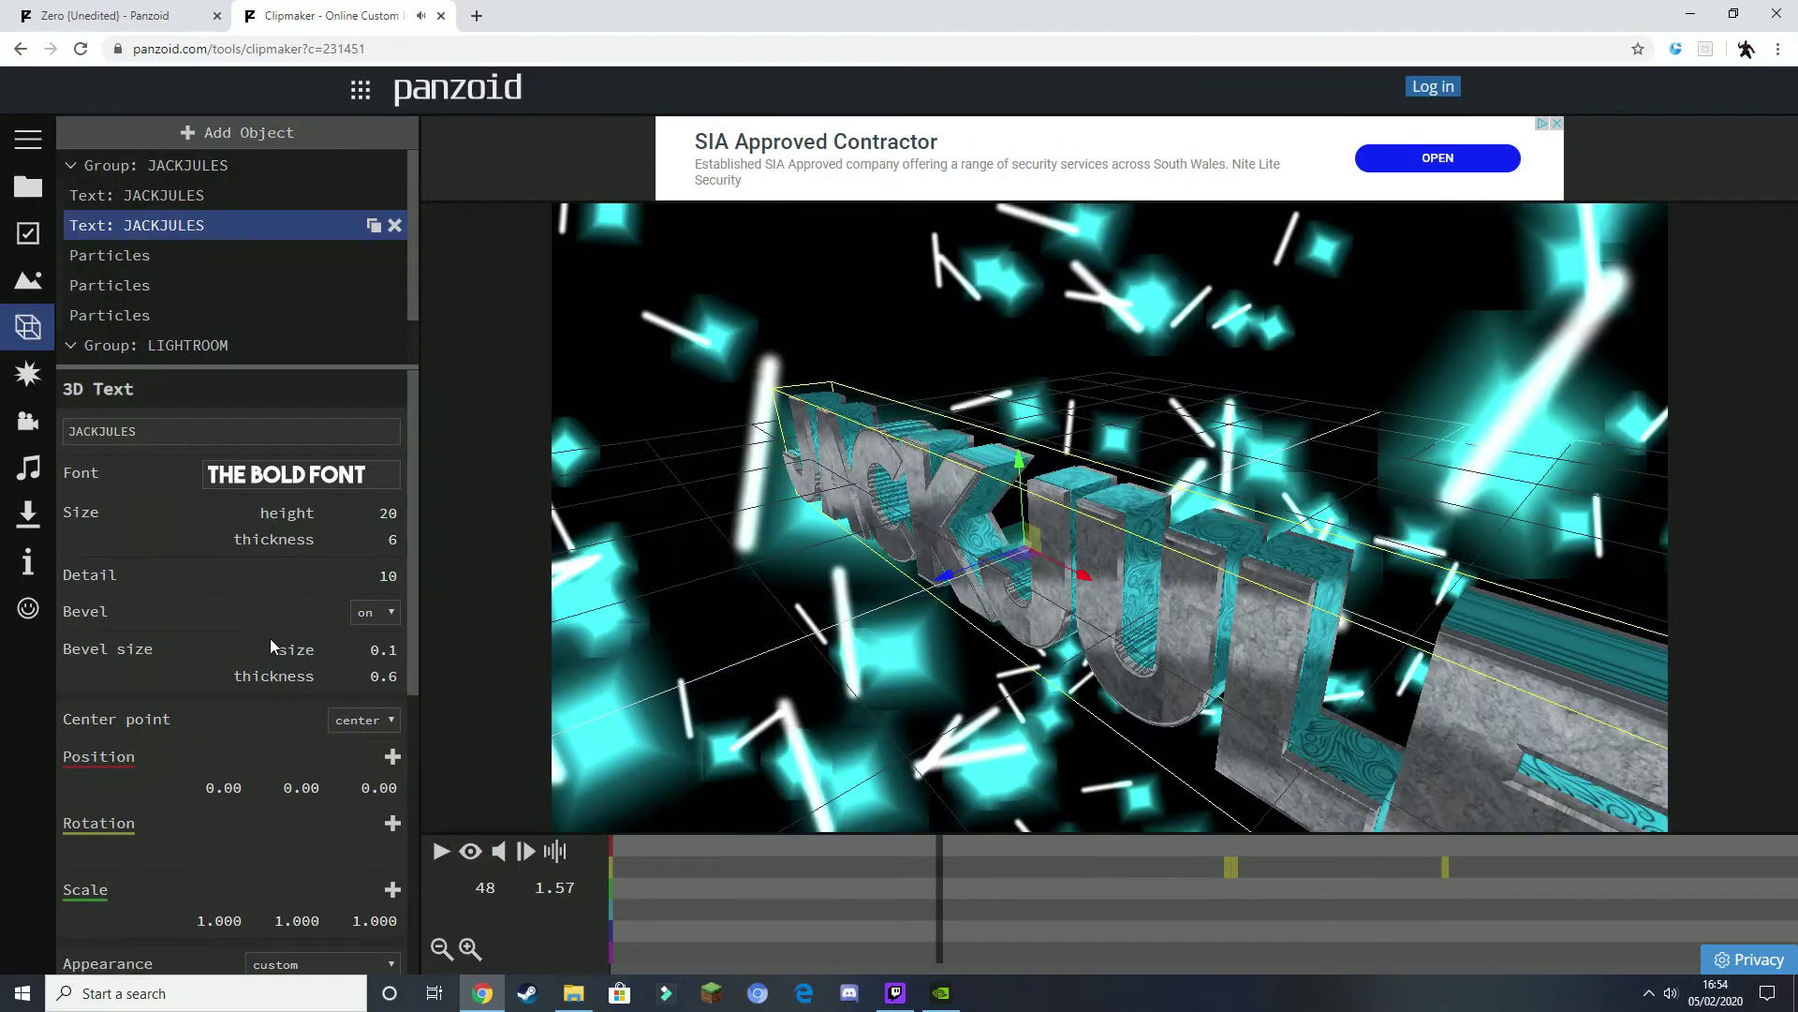
- Examine the settings of the background group, the sphere, the LIGHTROOM group, the particles and the renamed texts
{"action": "scroll", "coordinate": [194, 318], "scroll_direction": "down", "scroll_amount": 1}
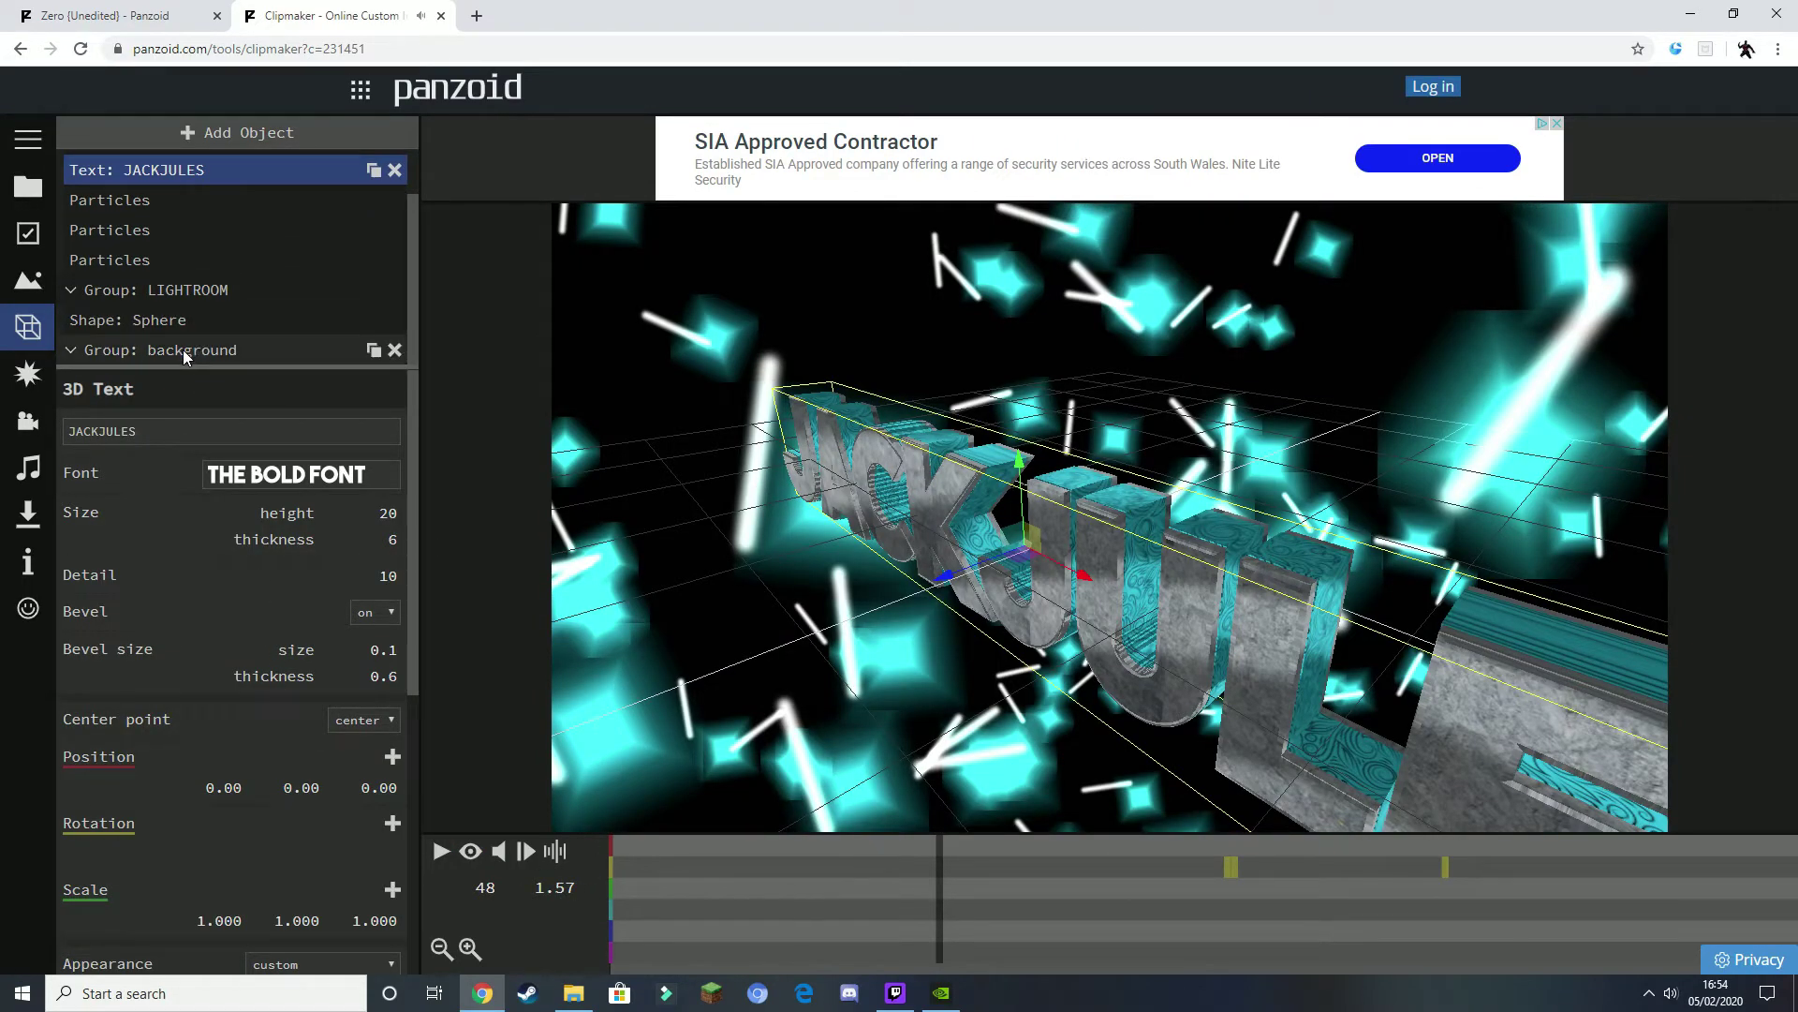
{"action": "left_click", "coordinate": [100, 352]}
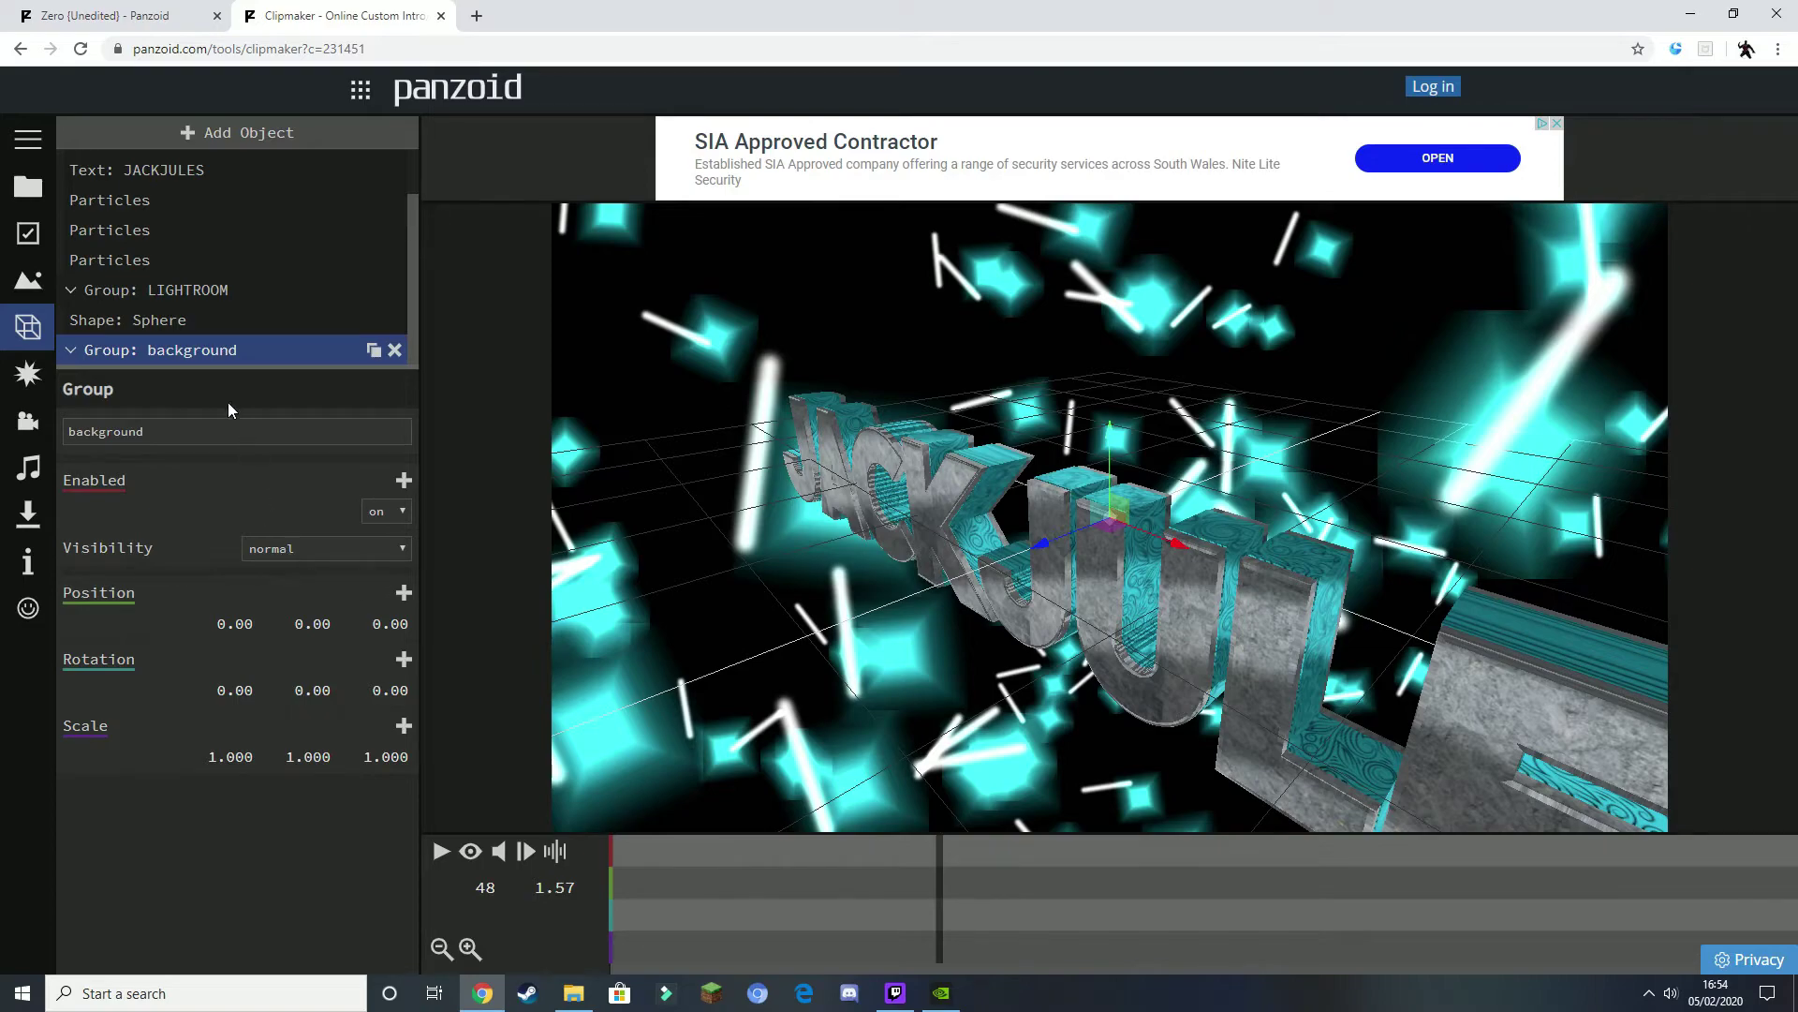
{"action": "left_click", "coordinate": [184, 315]}
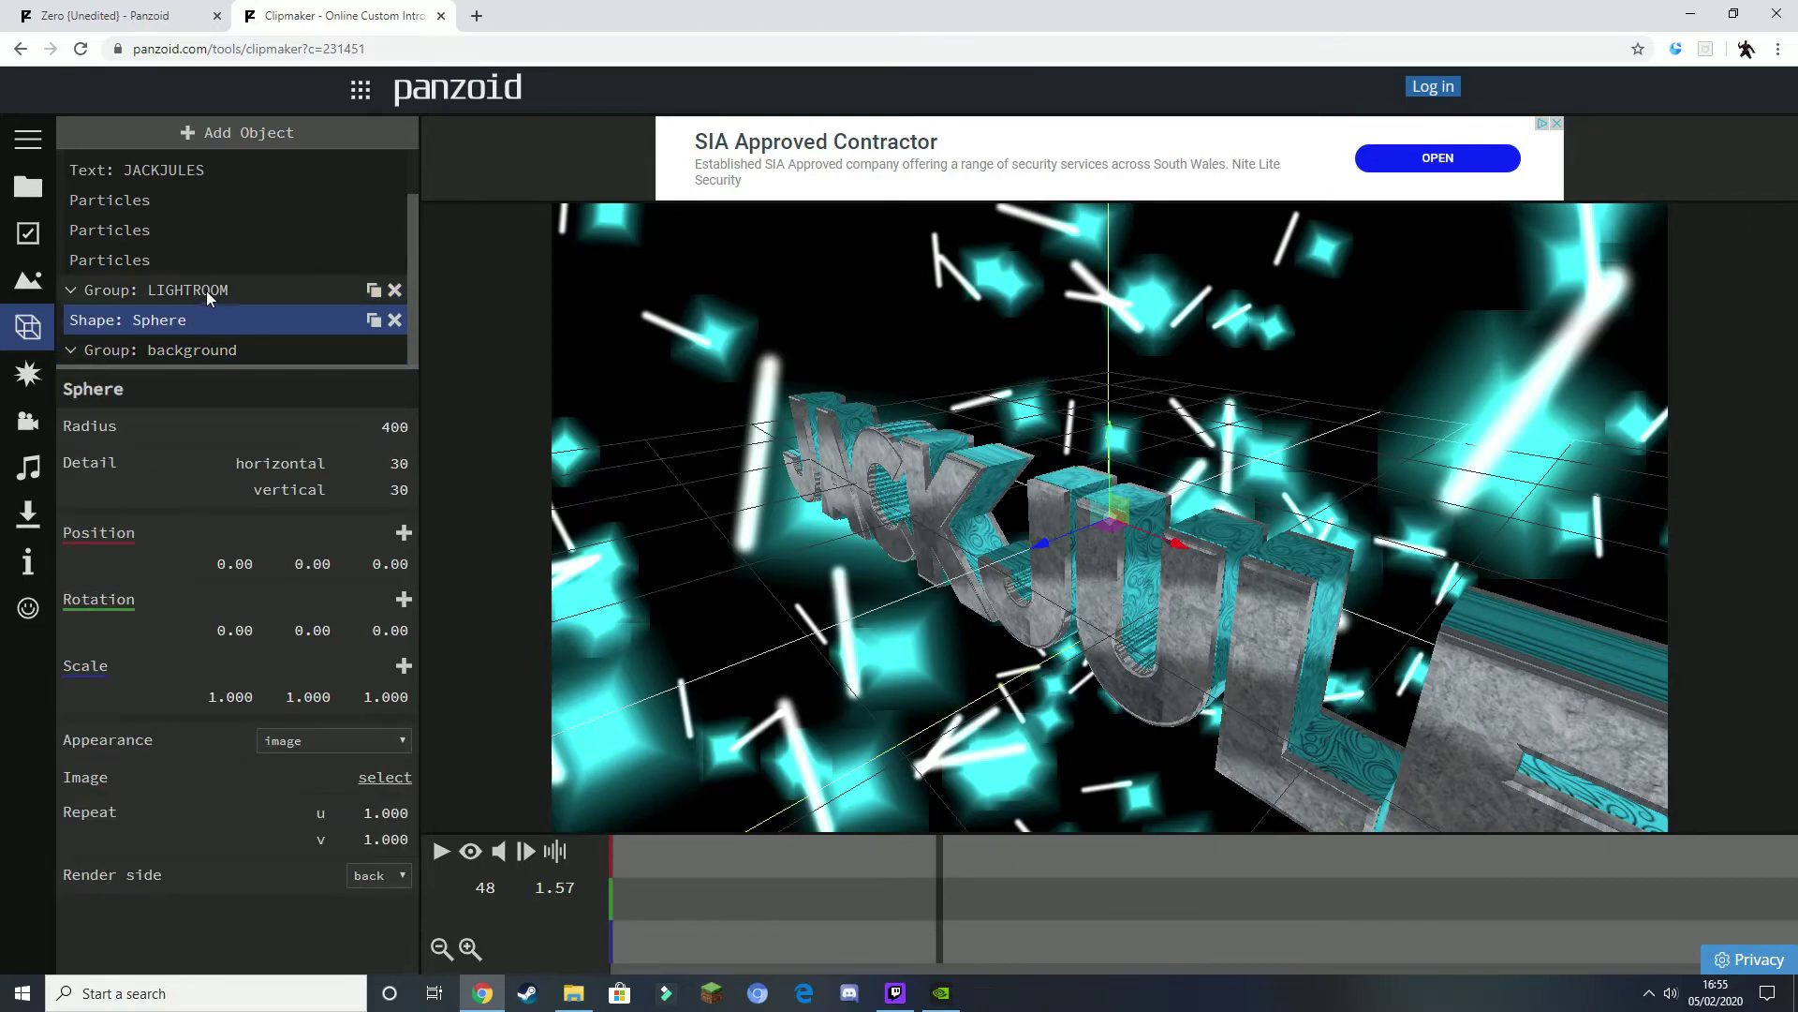
{"action": "left_click", "coordinate": [208, 294]}
{"action": "left_click", "coordinate": [174, 264]}
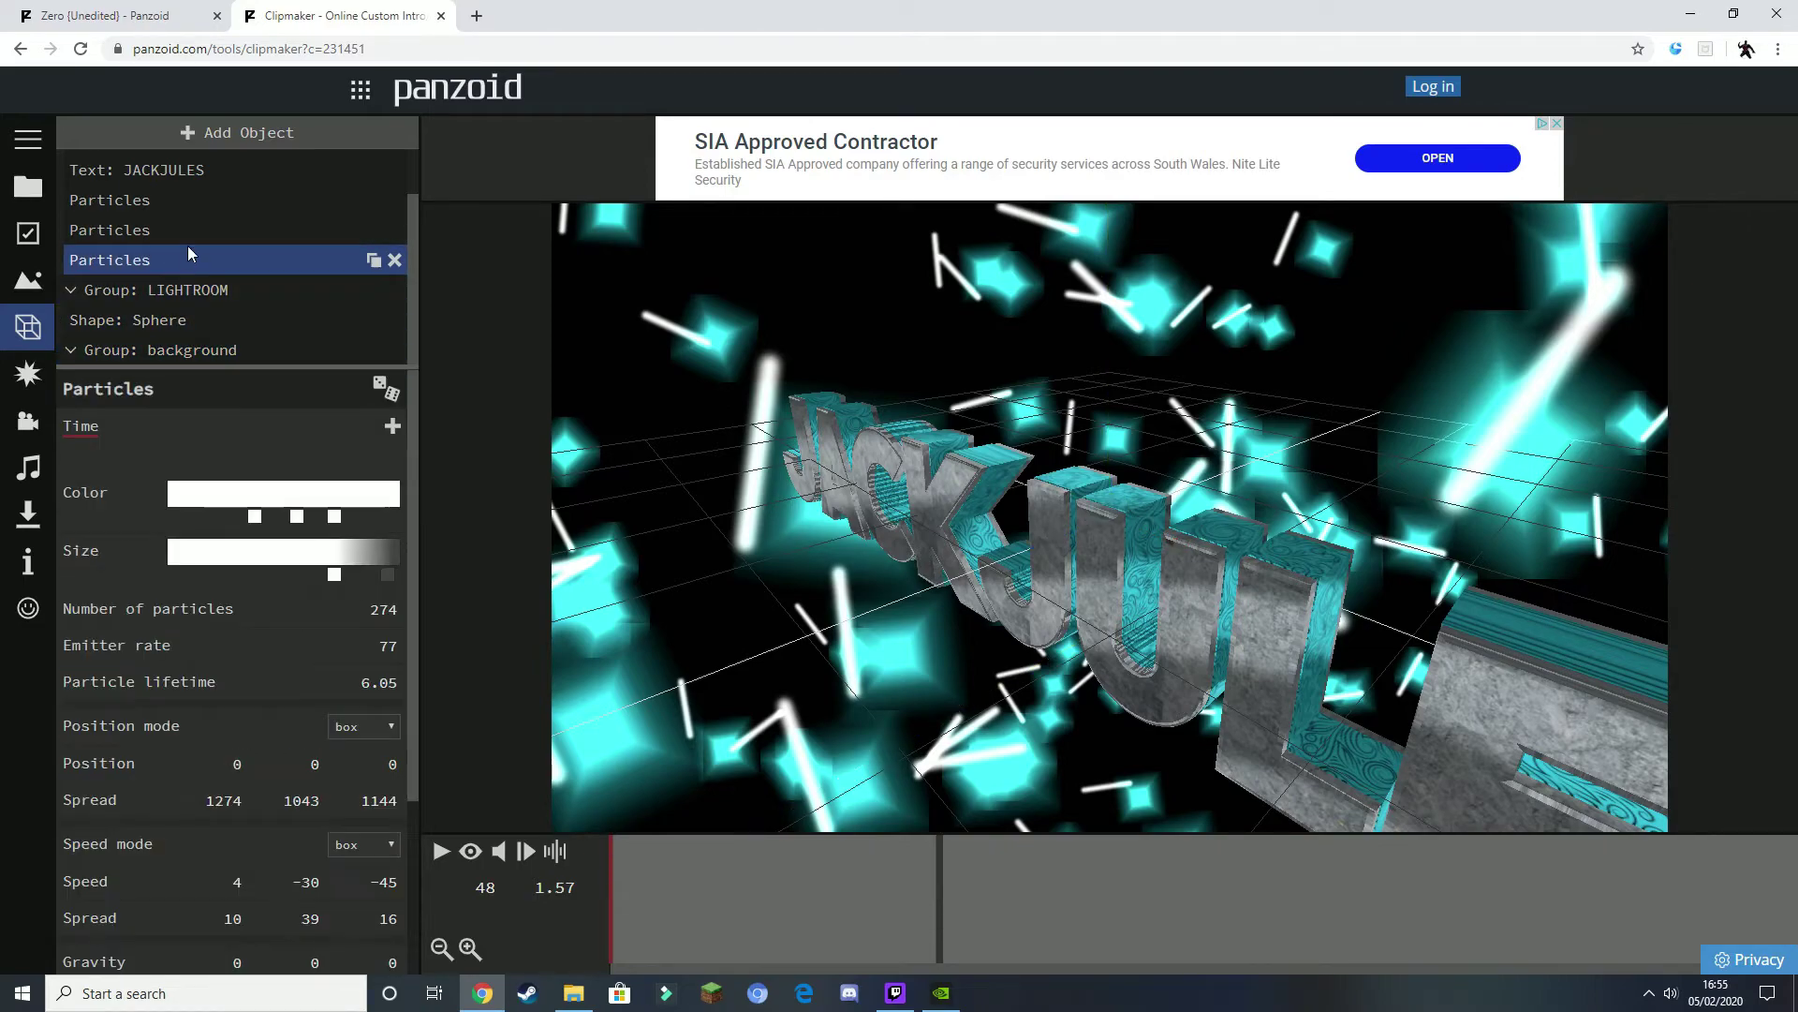
{"action": "left_click", "coordinate": [187, 246]}
{"action": "left_click", "coordinate": [177, 225]}
{"action": "left_click", "coordinate": [172, 200]}
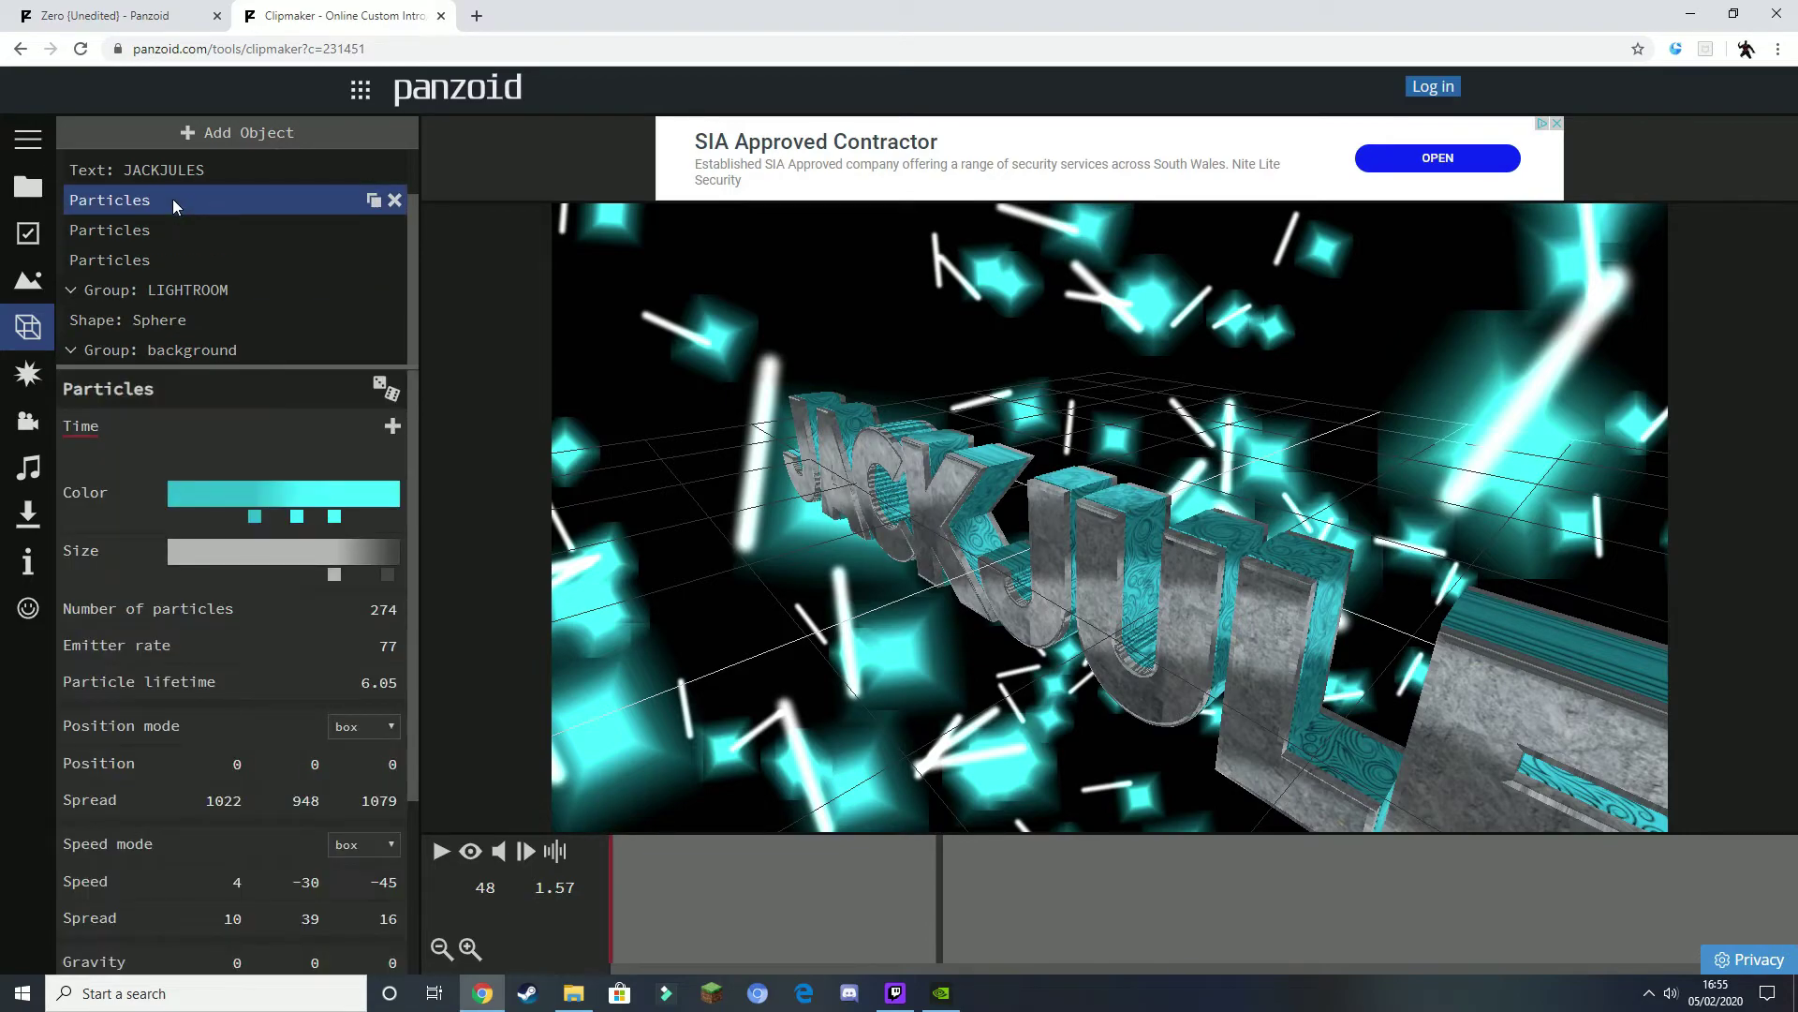
{"action": "scroll", "coordinate": [190, 215], "scroll_direction": "up", "scroll_amount": 1}
{"action": "left_click", "coordinate": [192, 225]}
{"action": "left_click", "coordinate": [185, 165]}
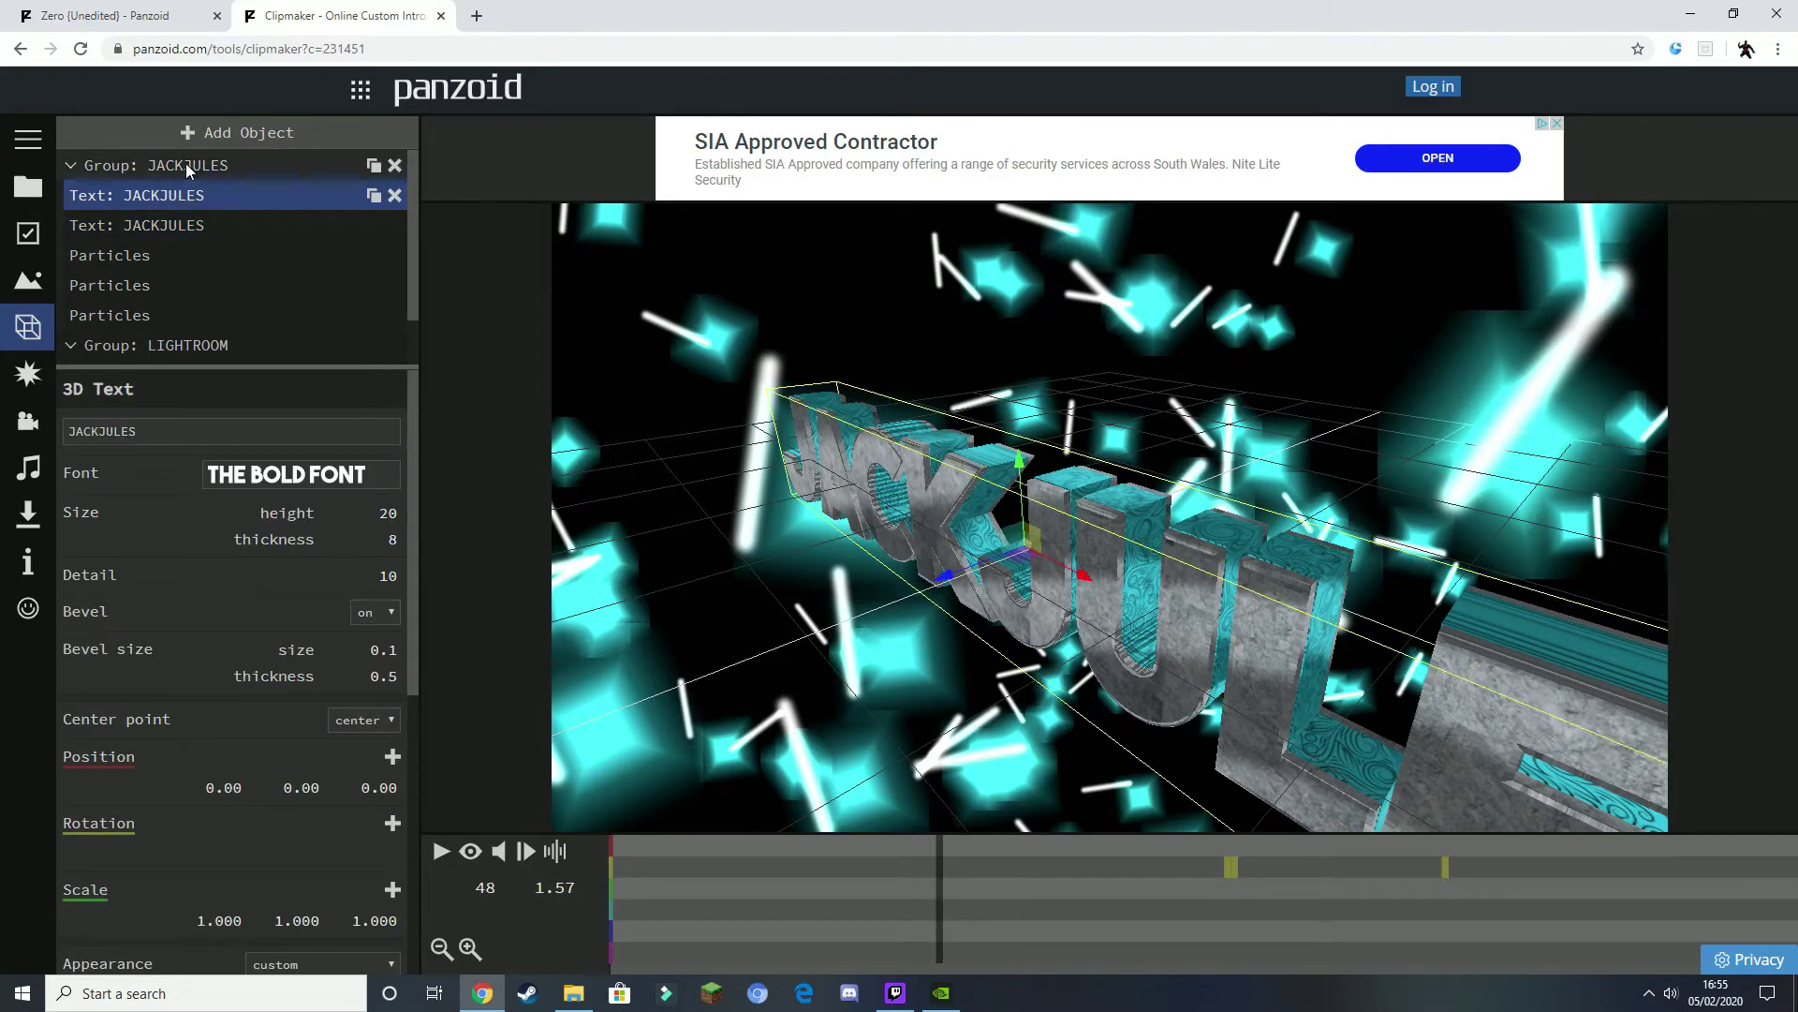
- Render the intro in balanced mode as .mkv (vp8/opus) and download the finished video
{"action": "left_click", "coordinate": [32, 524]}
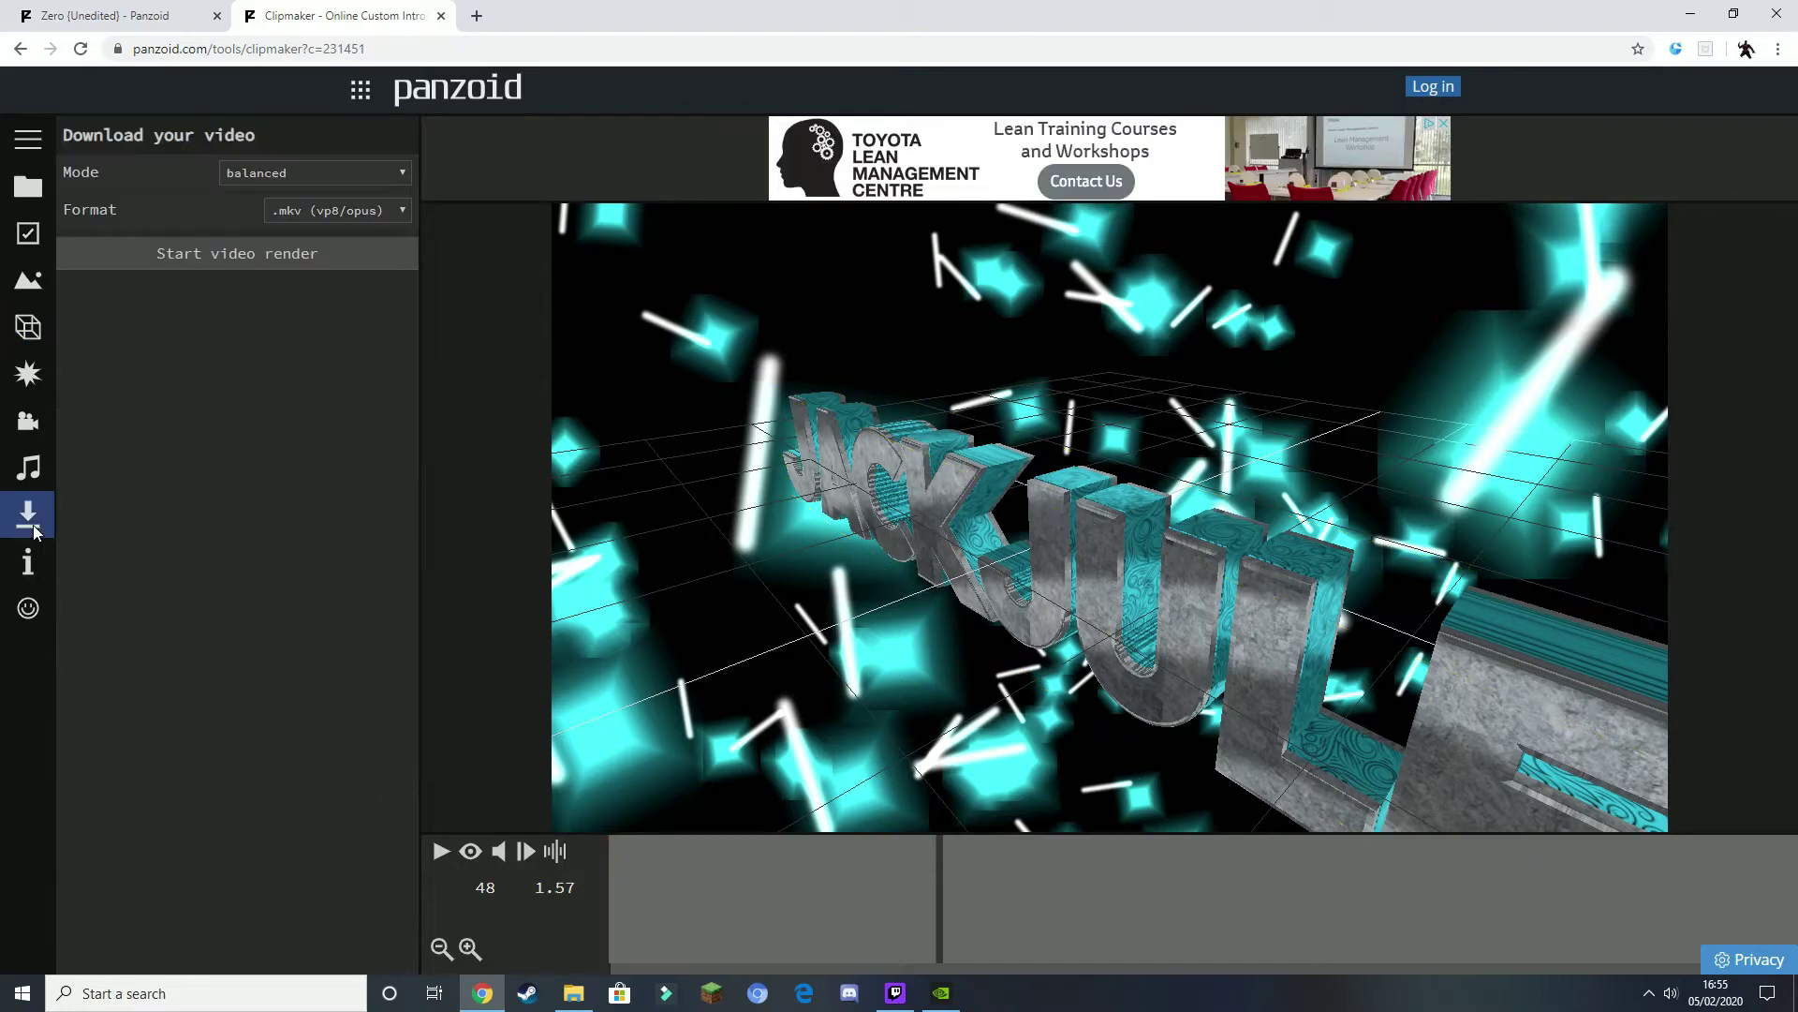
{"action": "left_click", "coordinate": [116, 254]}
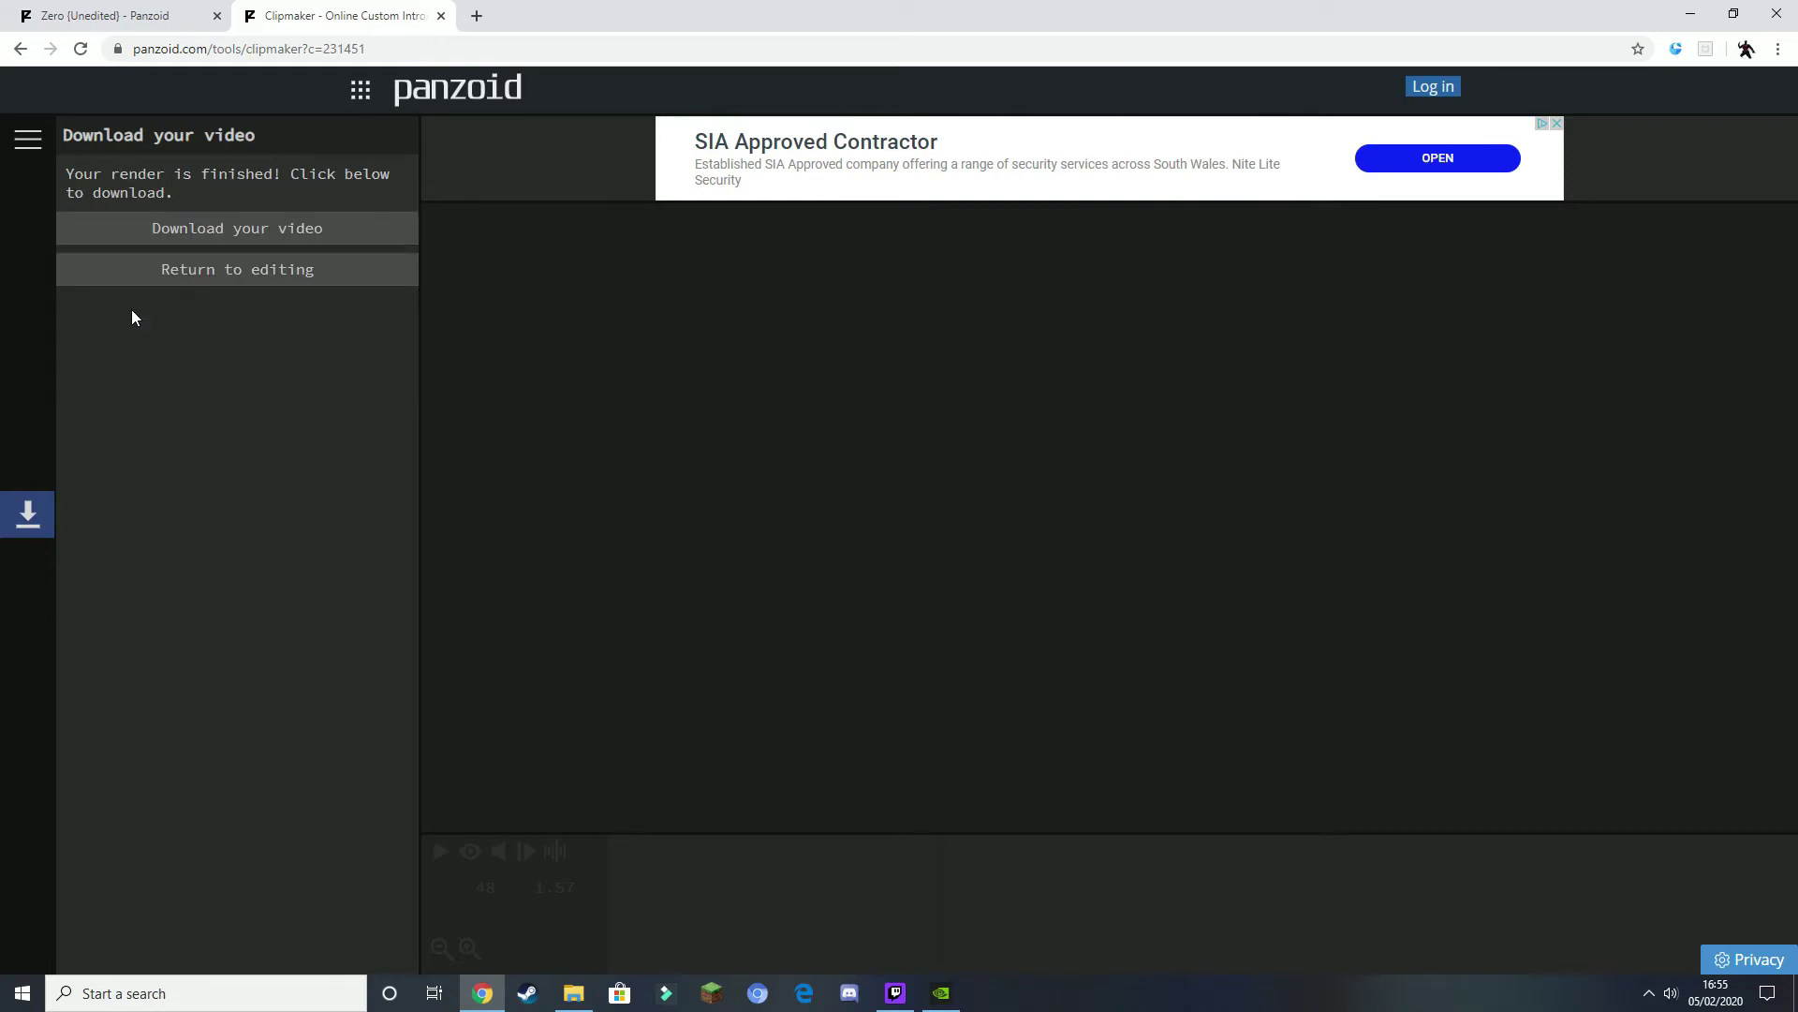
{"action": "left_click", "coordinate": [223, 232]}
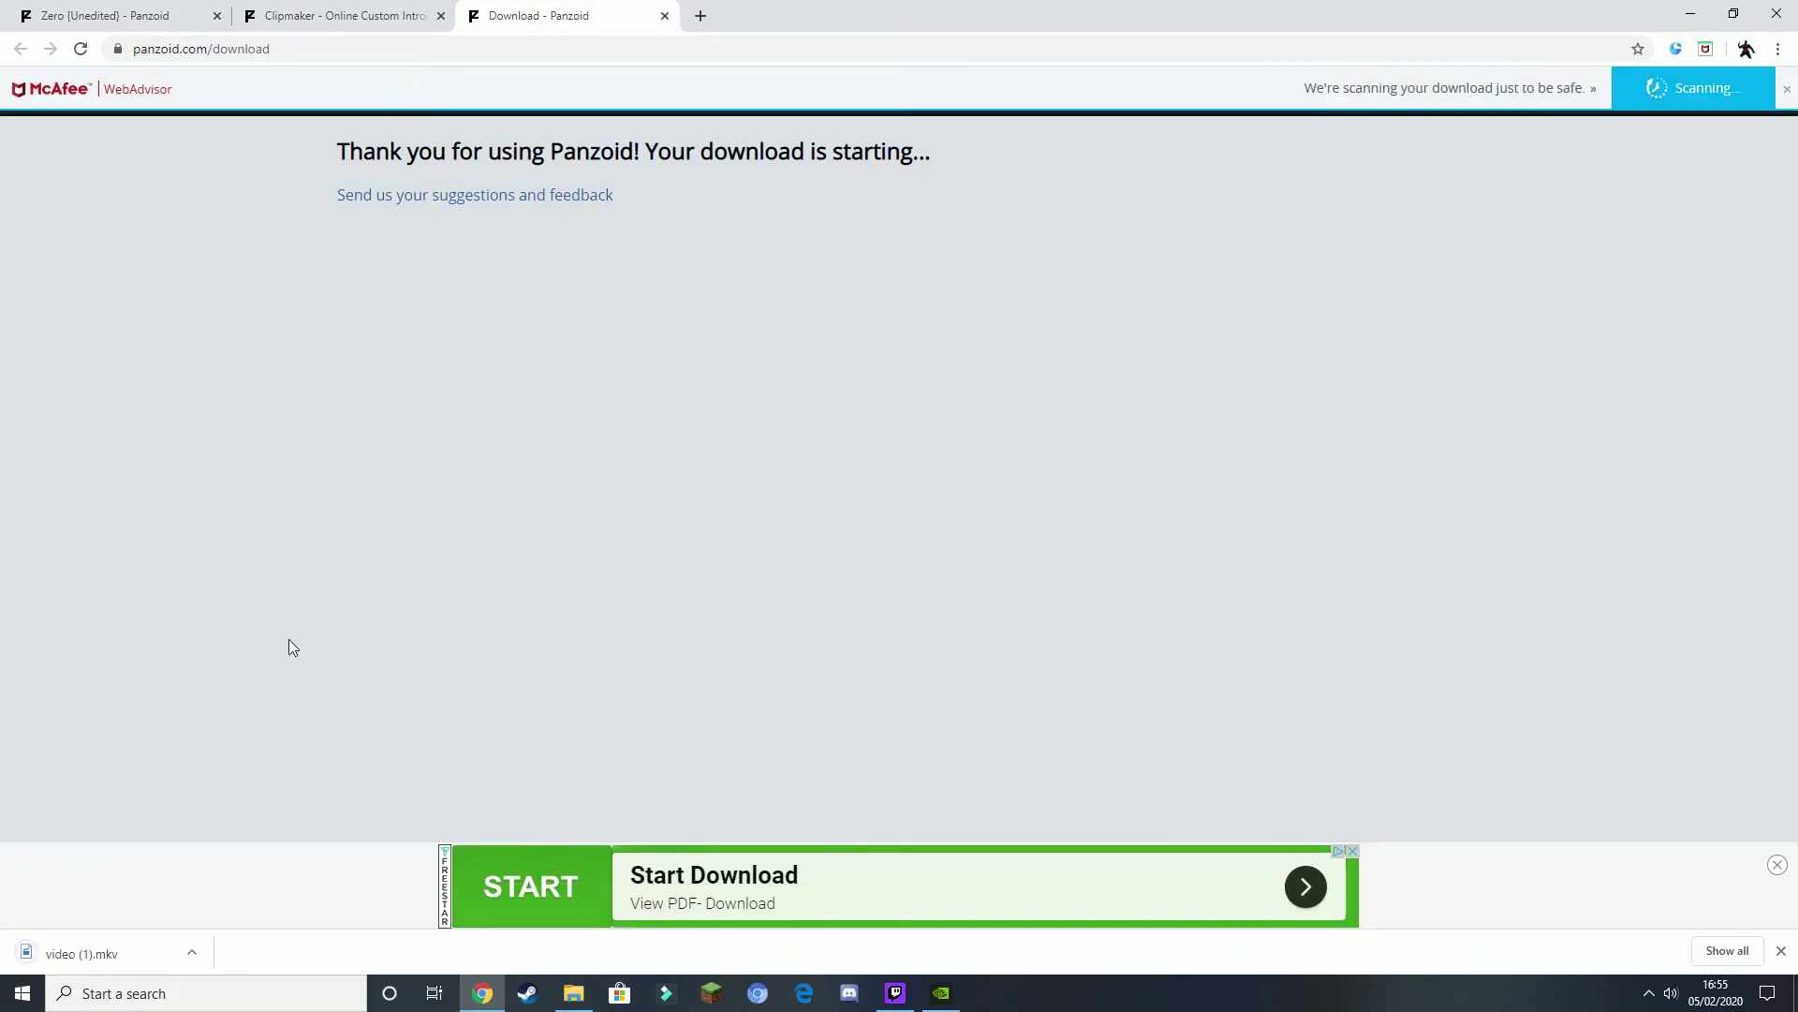
- Play the downloaded video (1).mkv in the media player, then close the player
{"action": "left_click", "coordinate": [154, 959]}
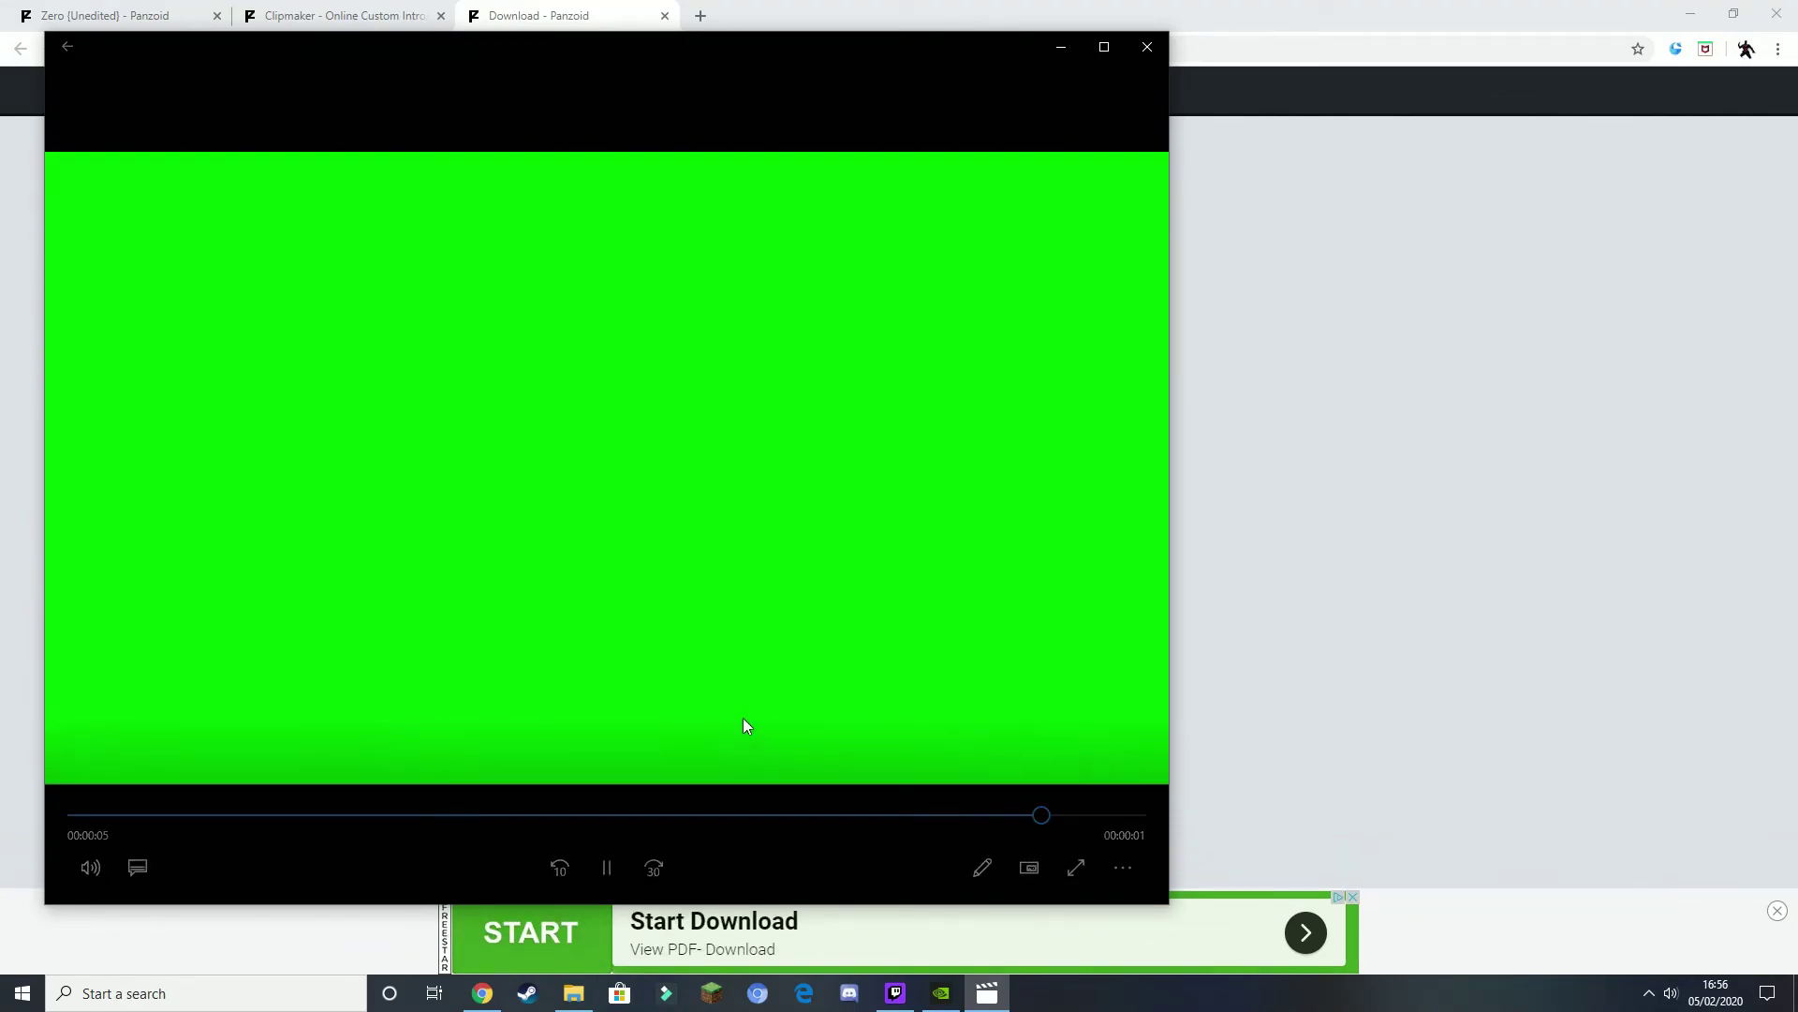
{"action": "left_click", "coordinate": [1135, 52]}
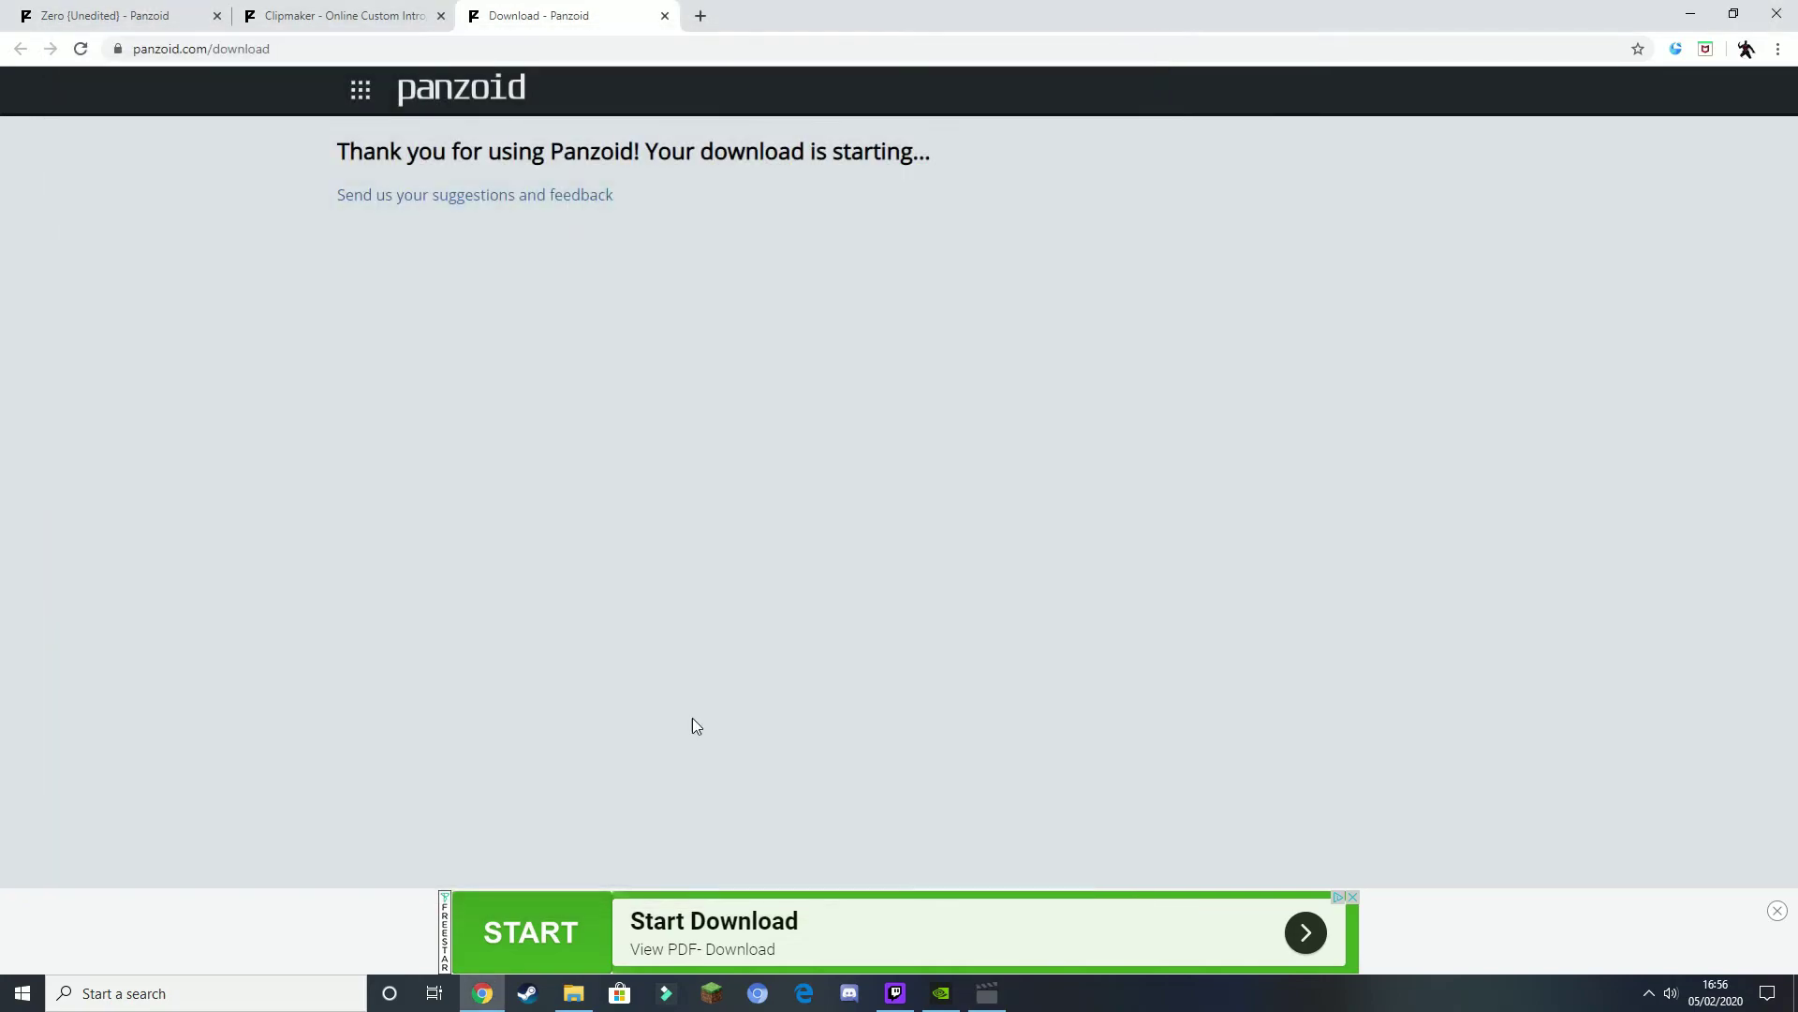
- Switch to Filmora9 and create a new project with the 16:9 (Widescreen) aspect ratio
{"action": "left_click", "coordinate": [661, 1002]}
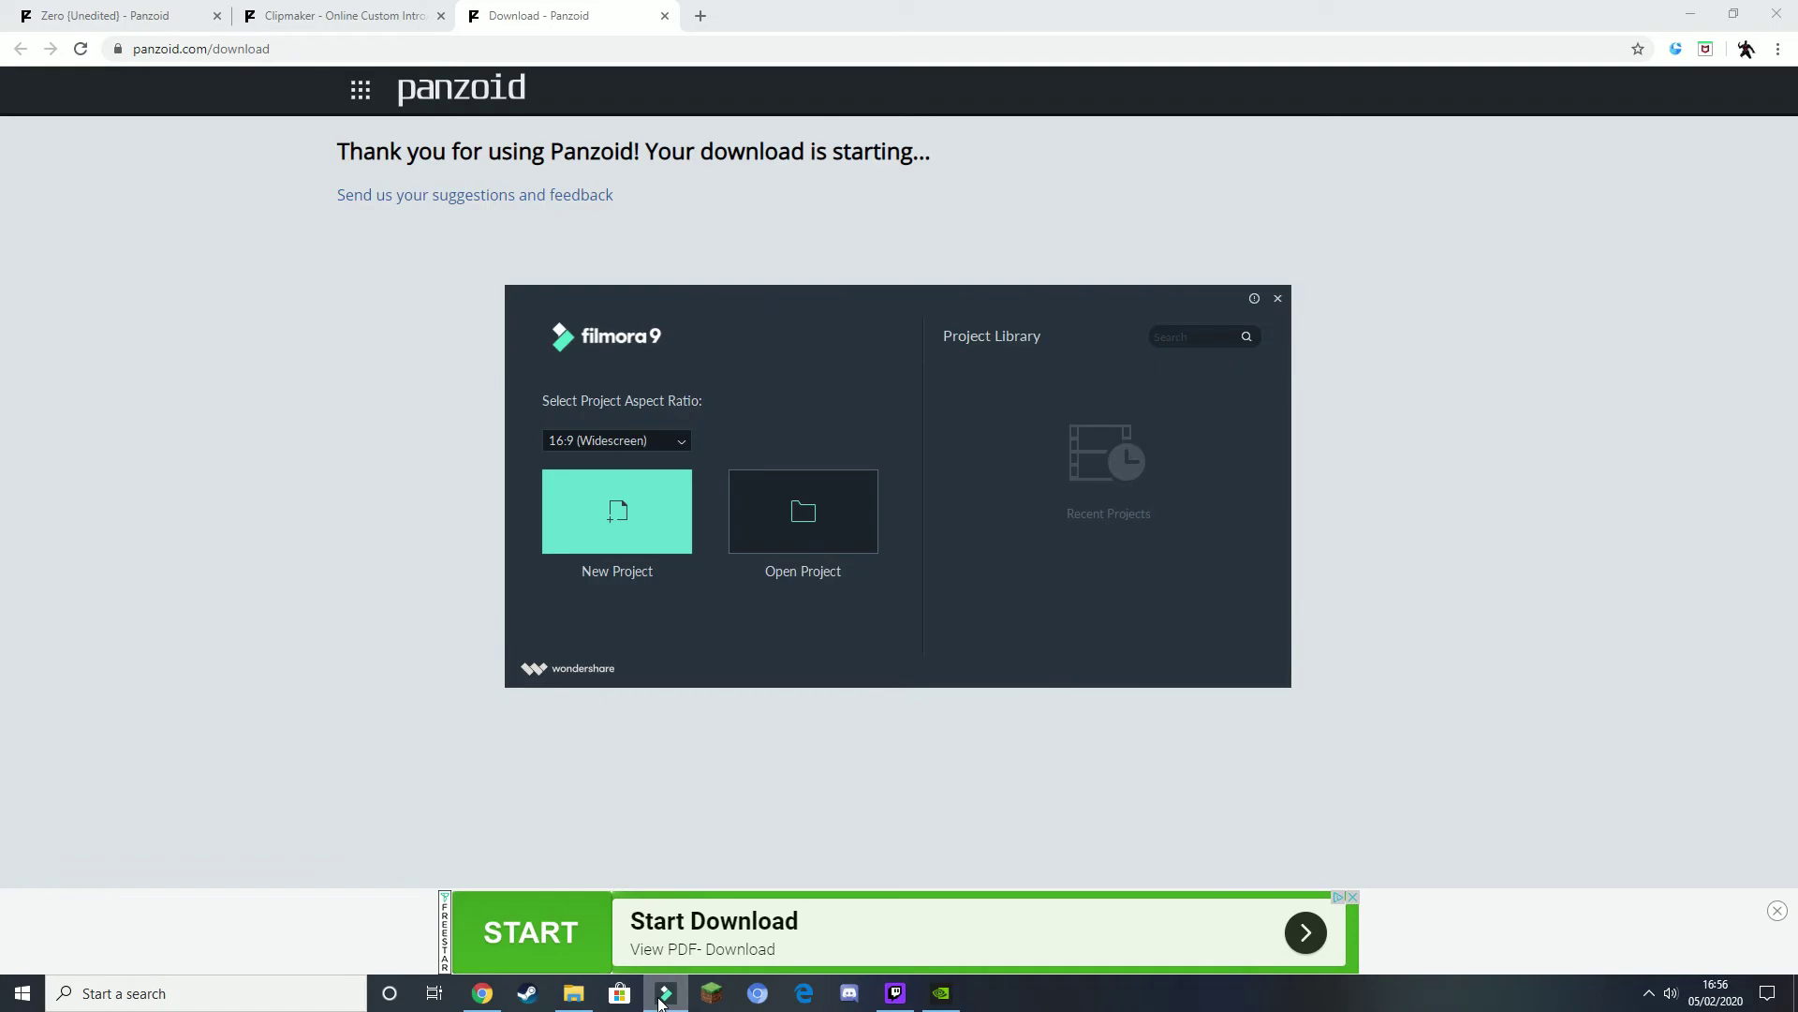
{"action": "left_click", "coordinate": [603, 518]}
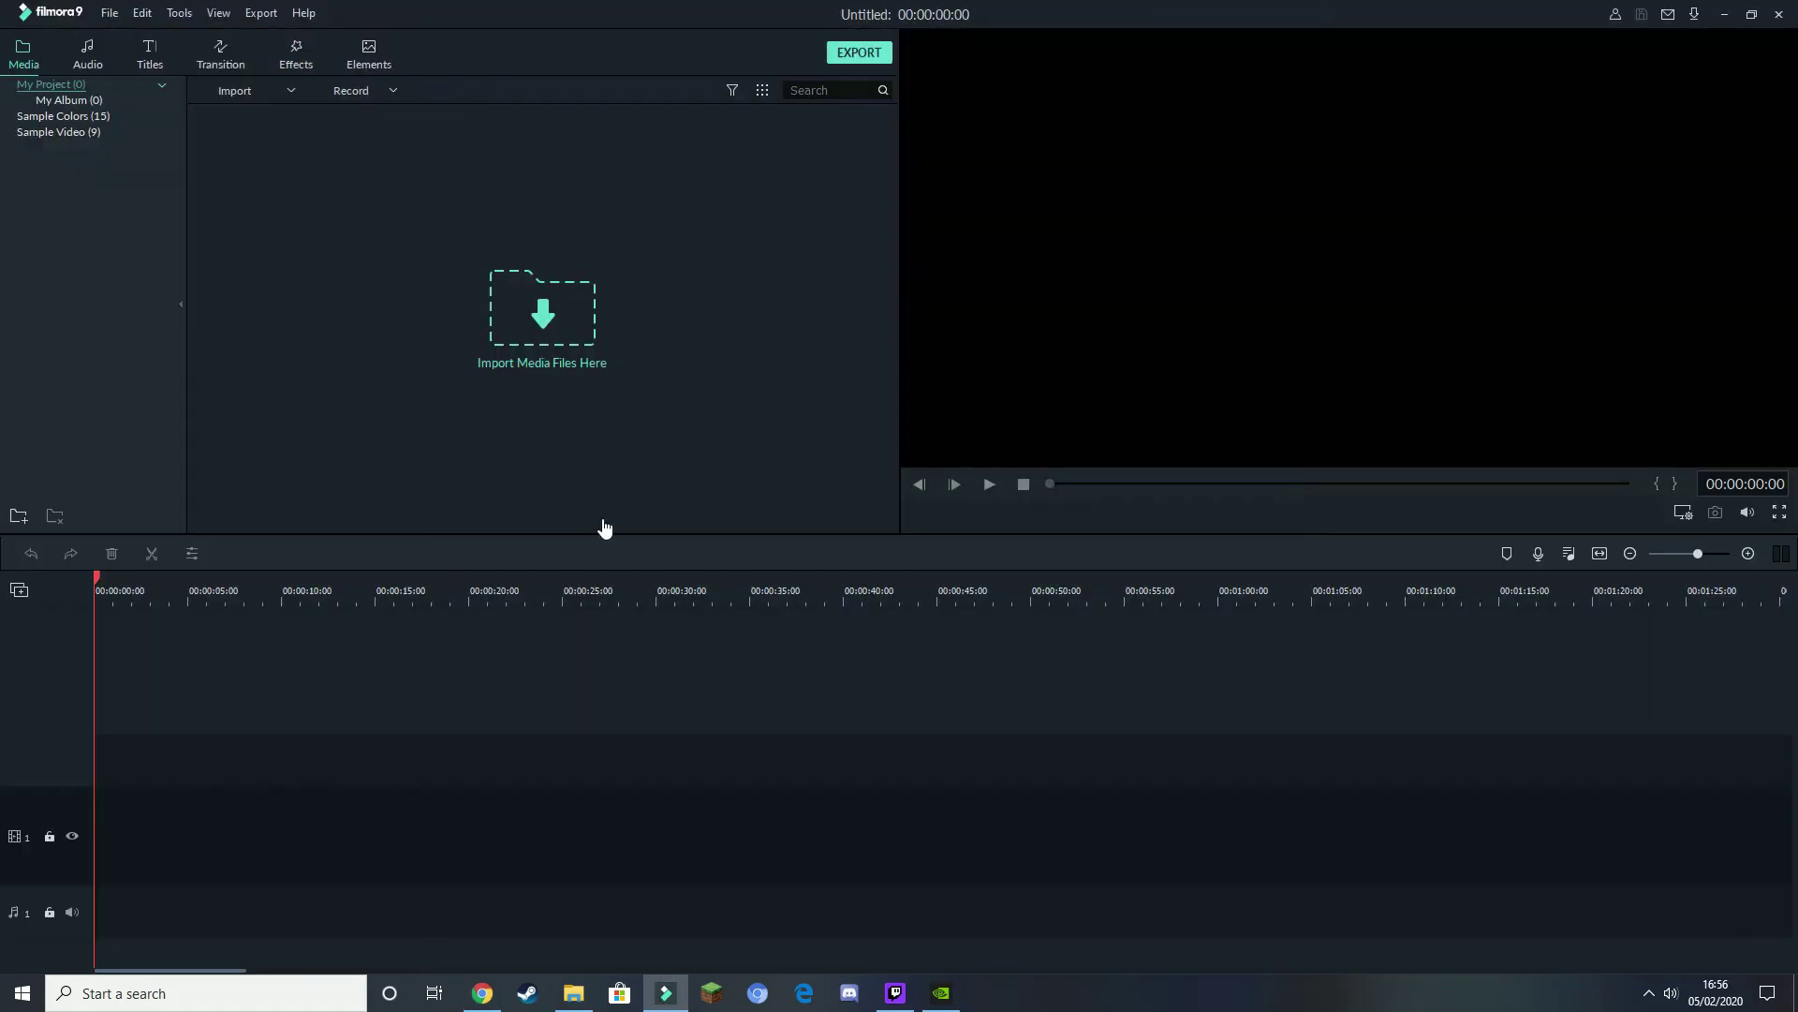
- Import video (1) from the Downloads folder and add it to the timeline, matching the project settings to the media
{"action": "left_click", "coordinate": [548, 317]}
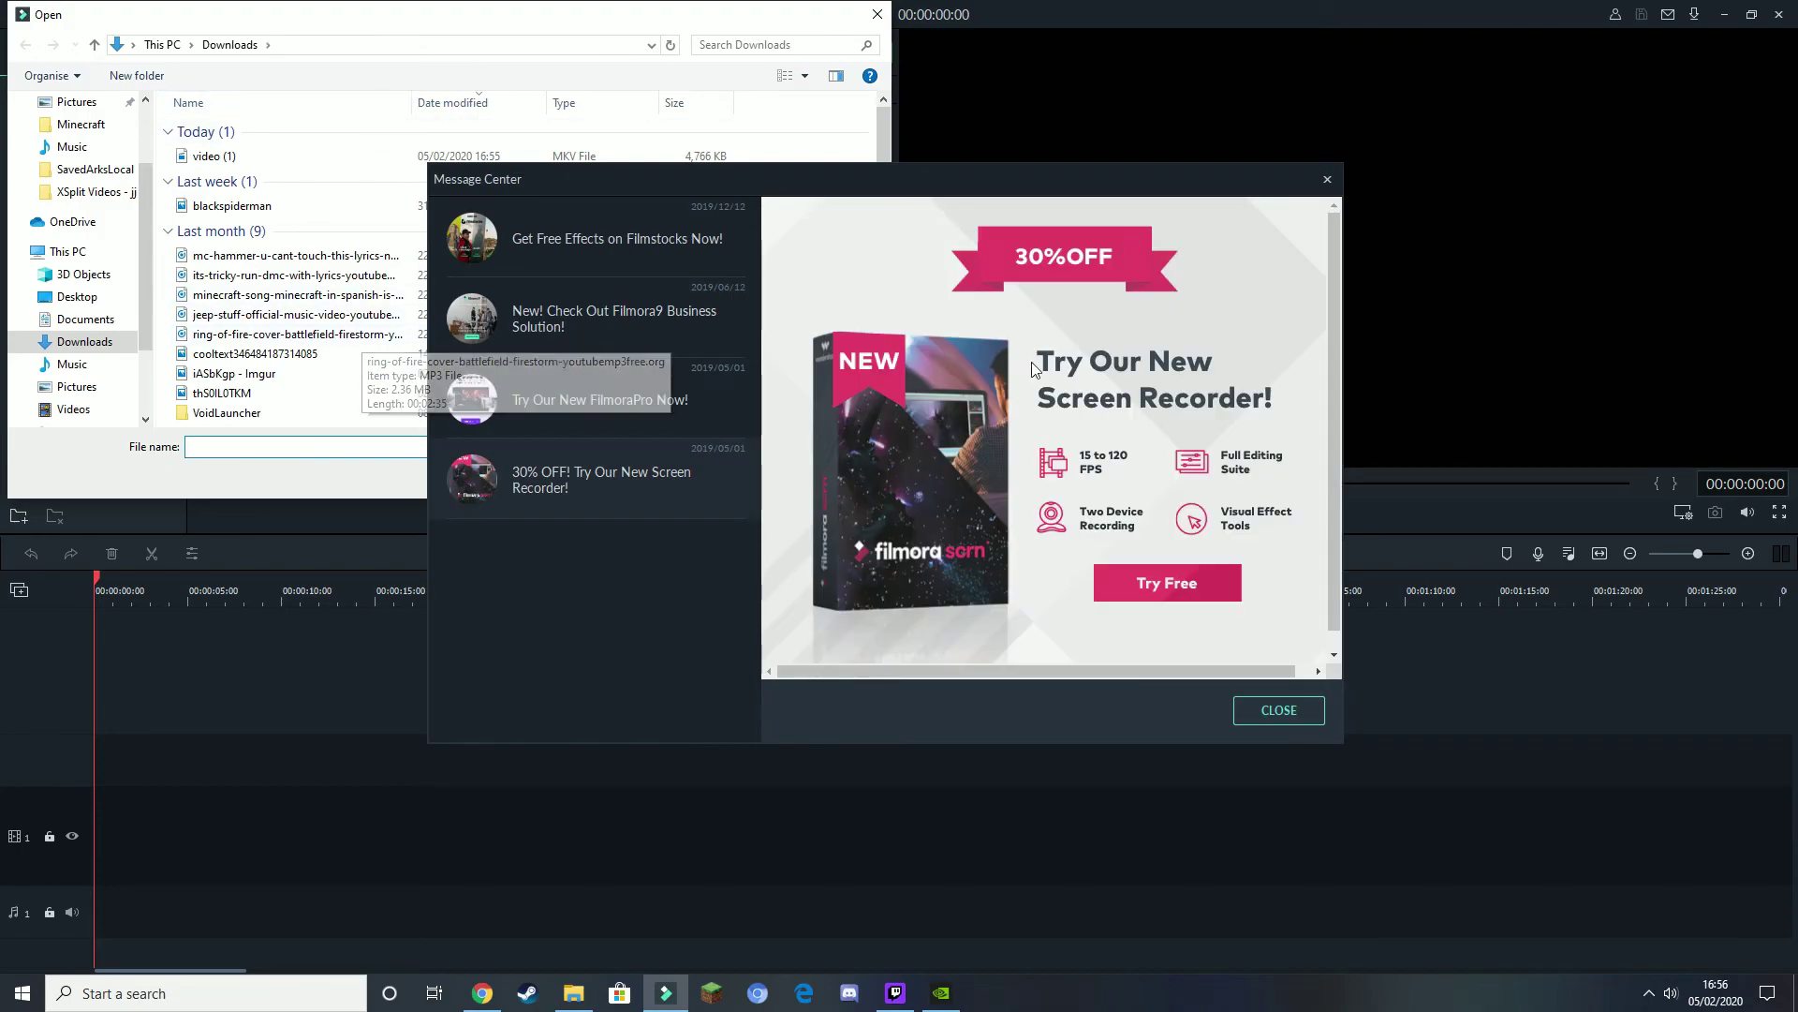
{"action": "left_click", "coordinate": [1279, 710]}
{"action": "left_click", "coordinate": [187, 157]}
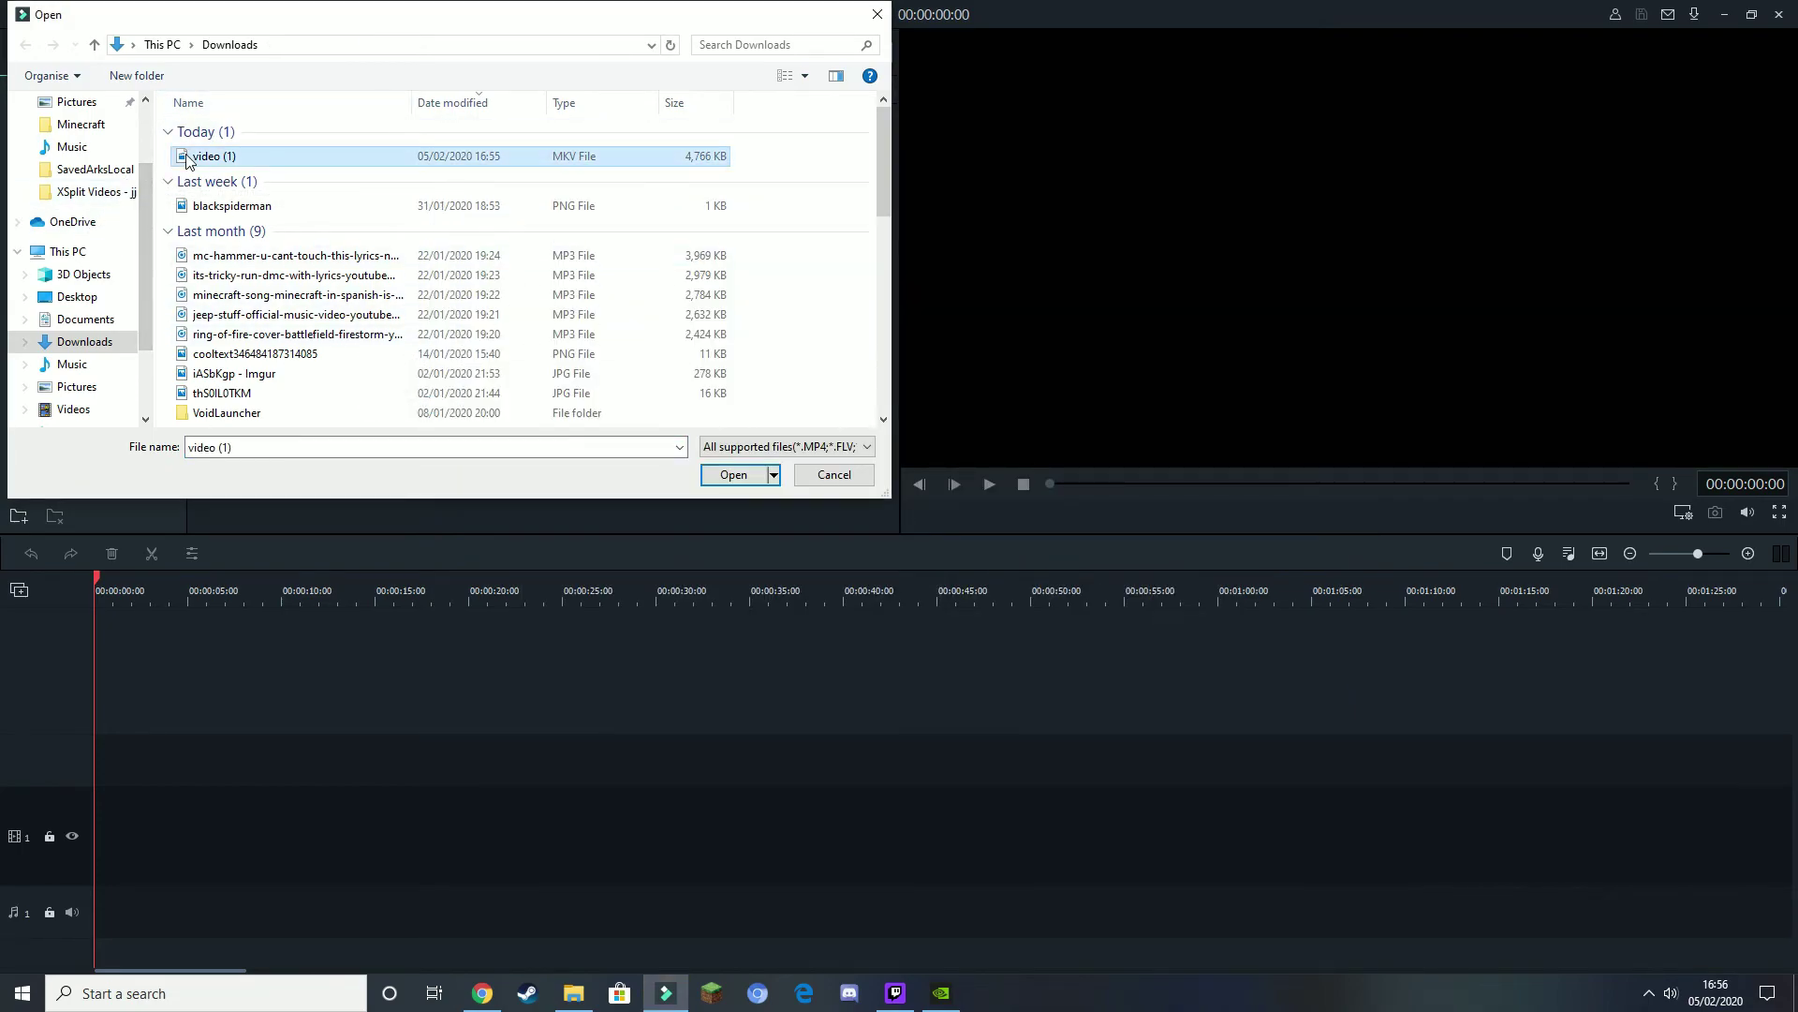
{"action": "left_click", "coordinate": [712, 475]}
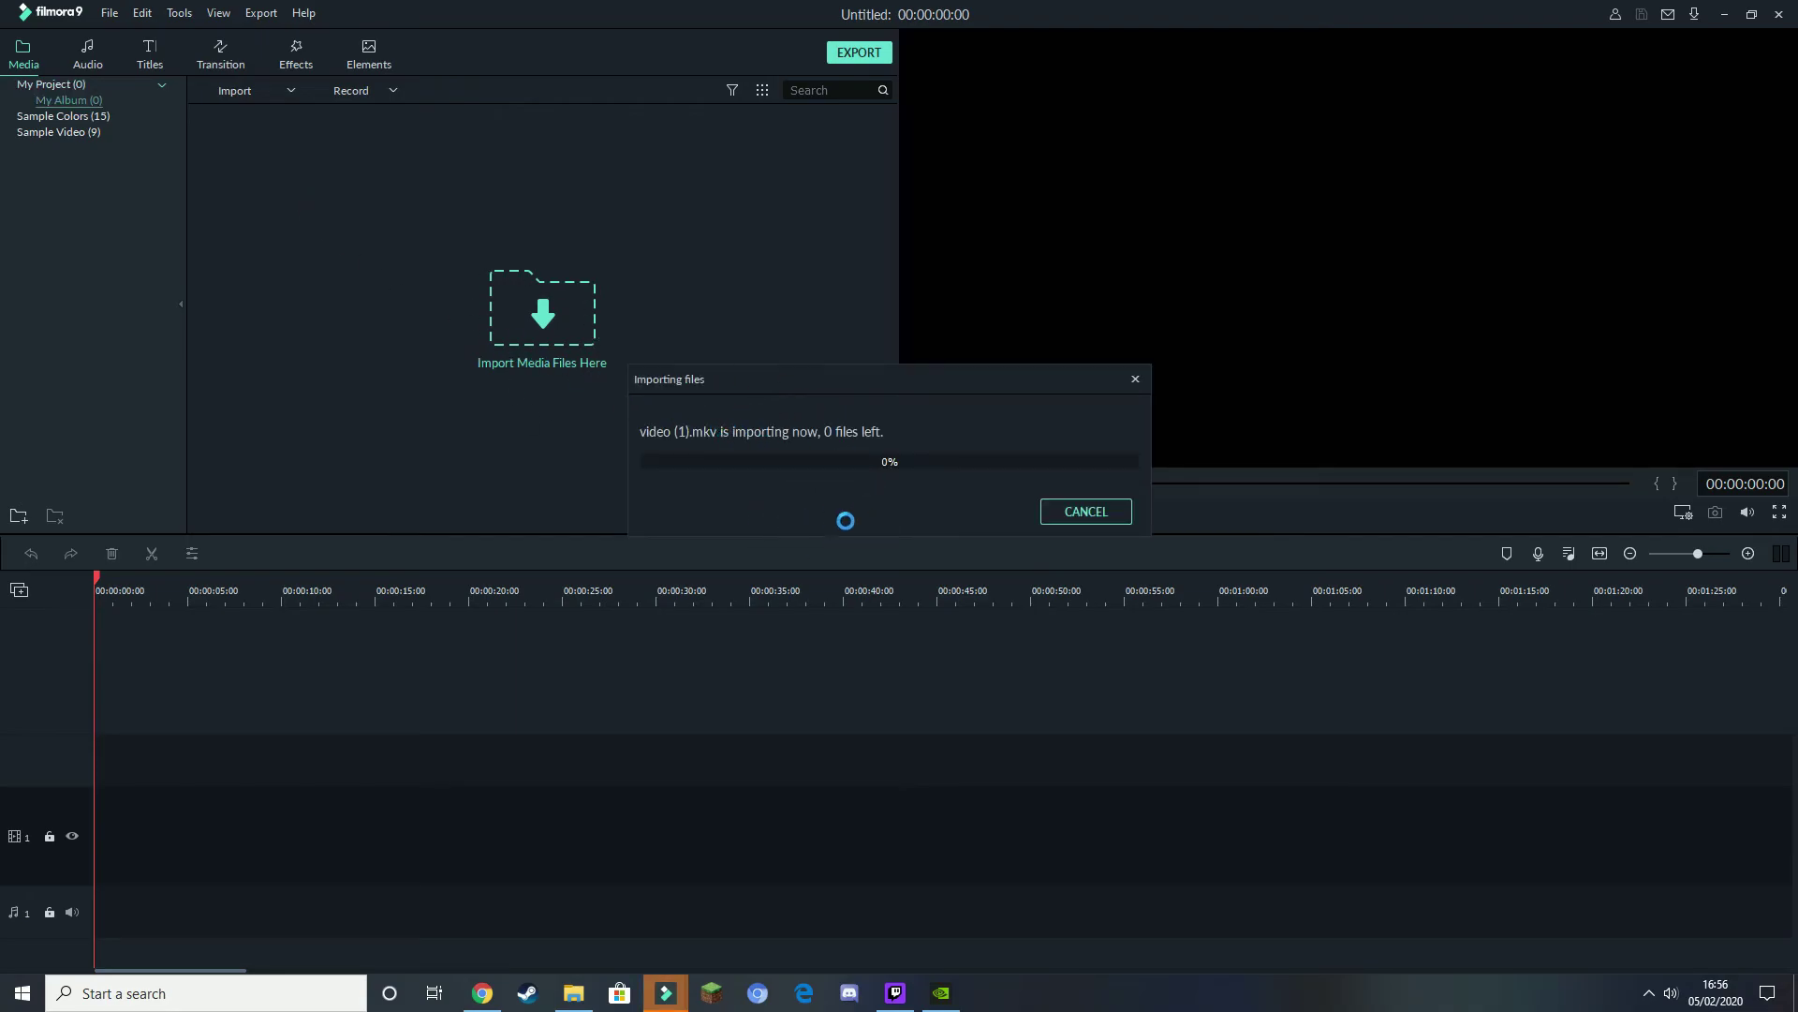
{"action": "left_click", "coordinate": [274, 169]}
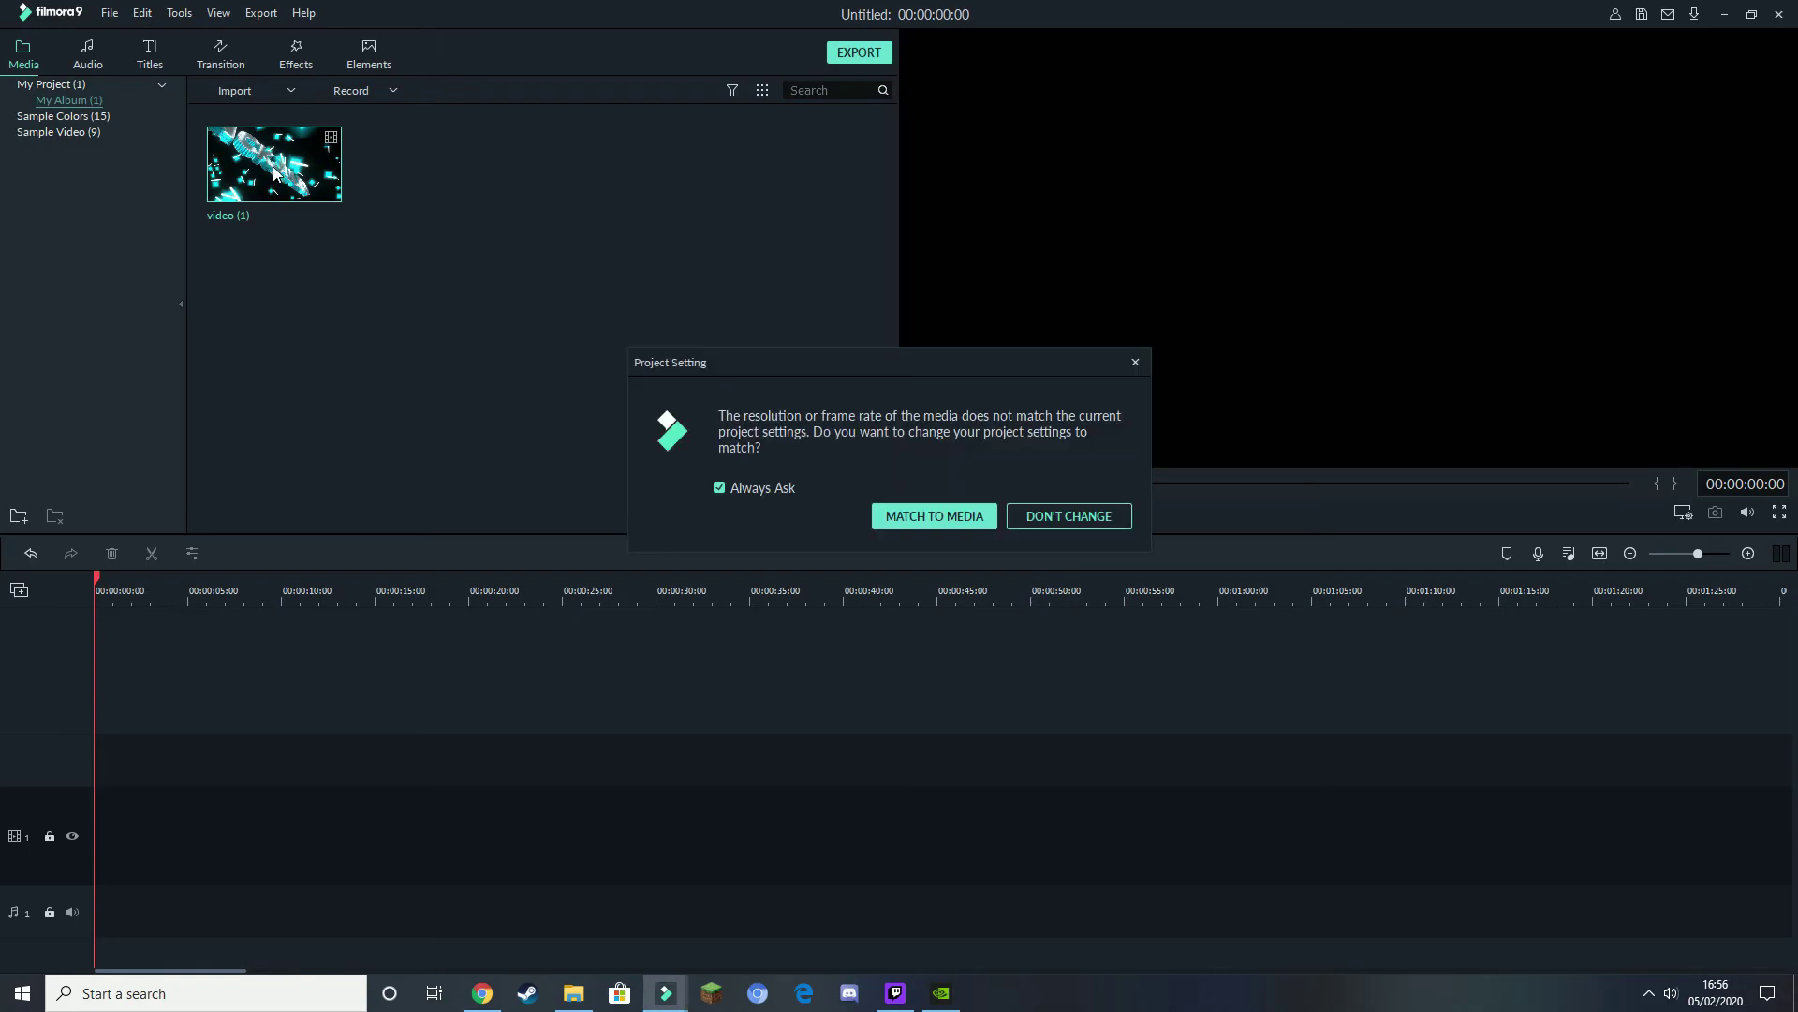
{"action": "left_click", "coordinate": [940, 517]}
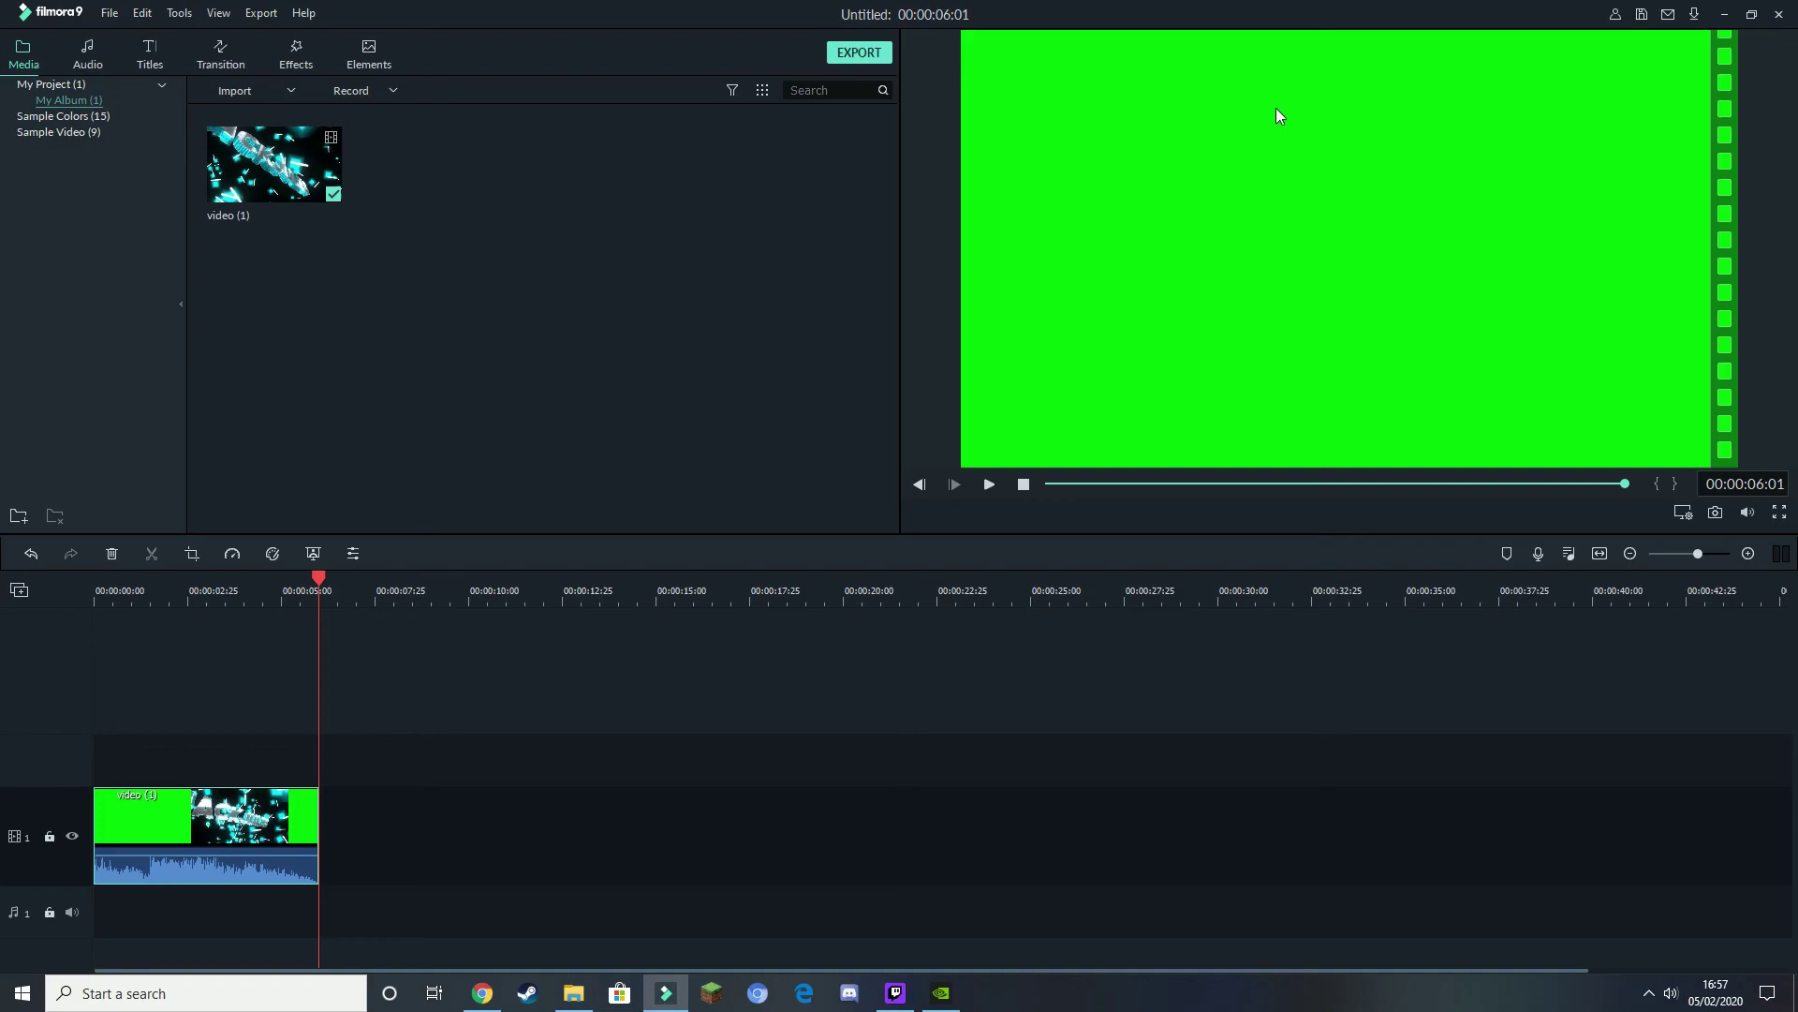
- Close Filmora9 without saving the project changes
{"action": "left_click", "coordinate": [1779, 13]}
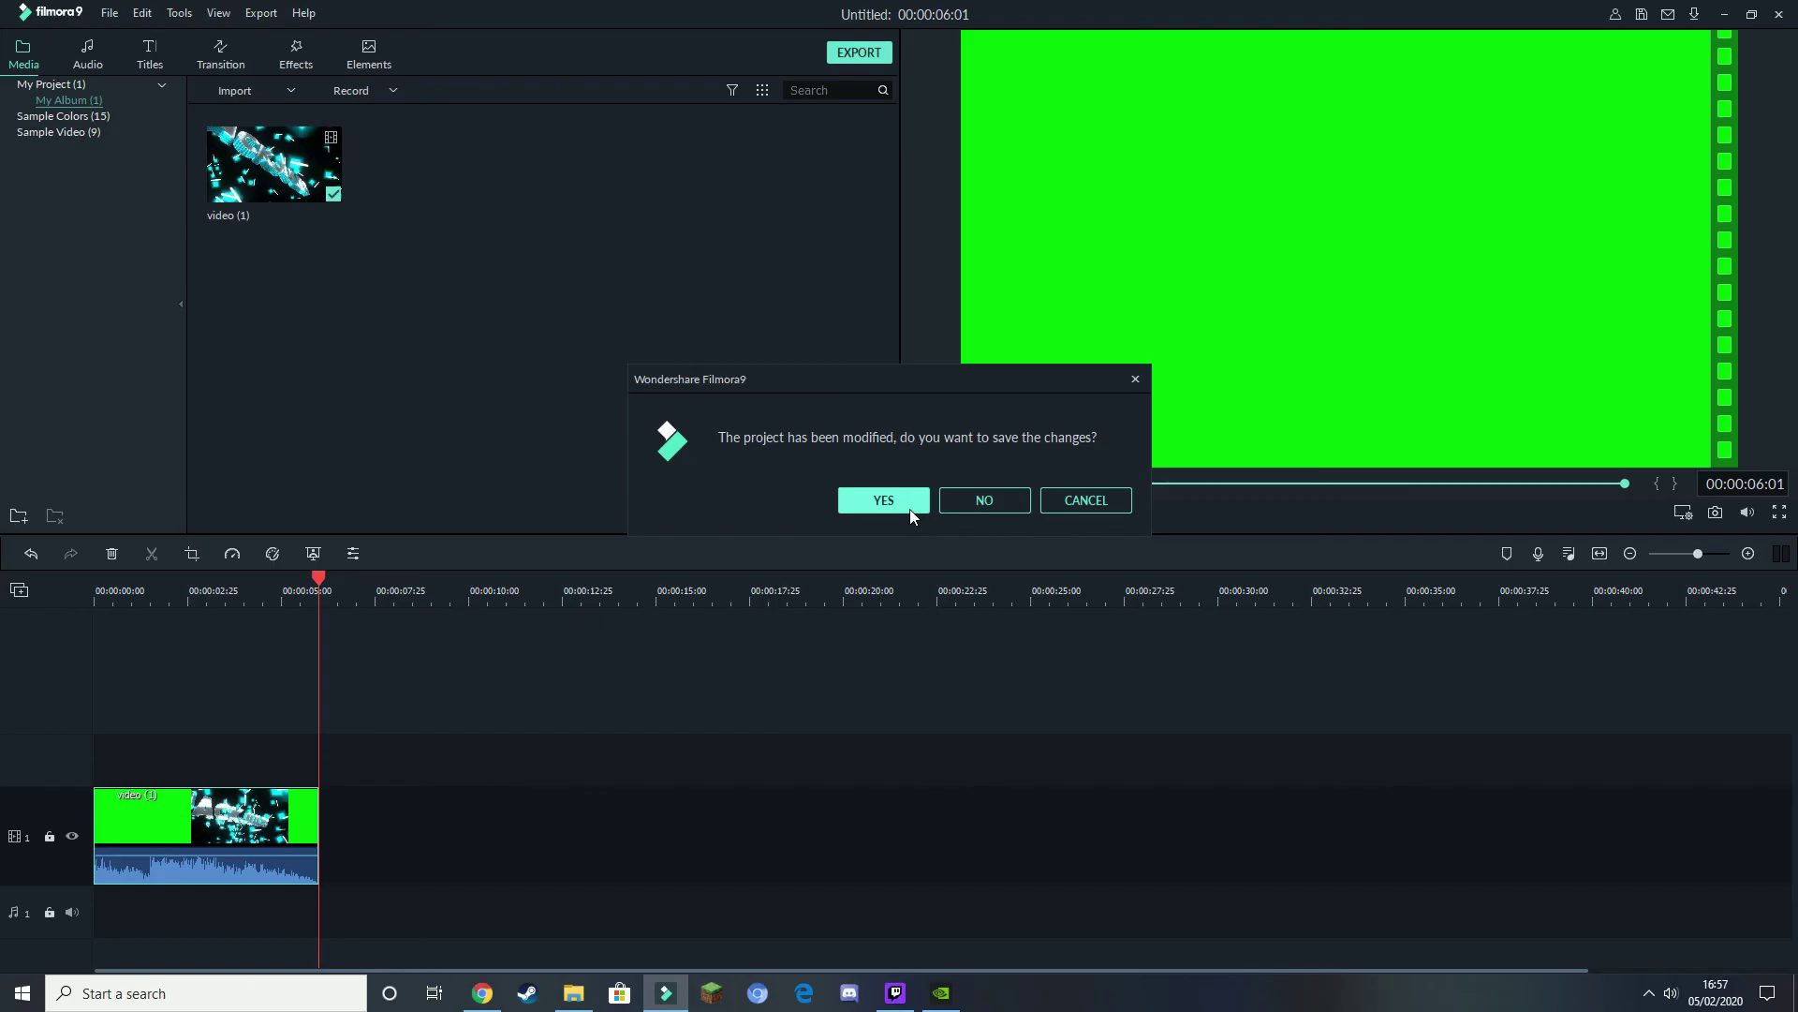
{"action": "left_click", "coordinate": [980, 501]}
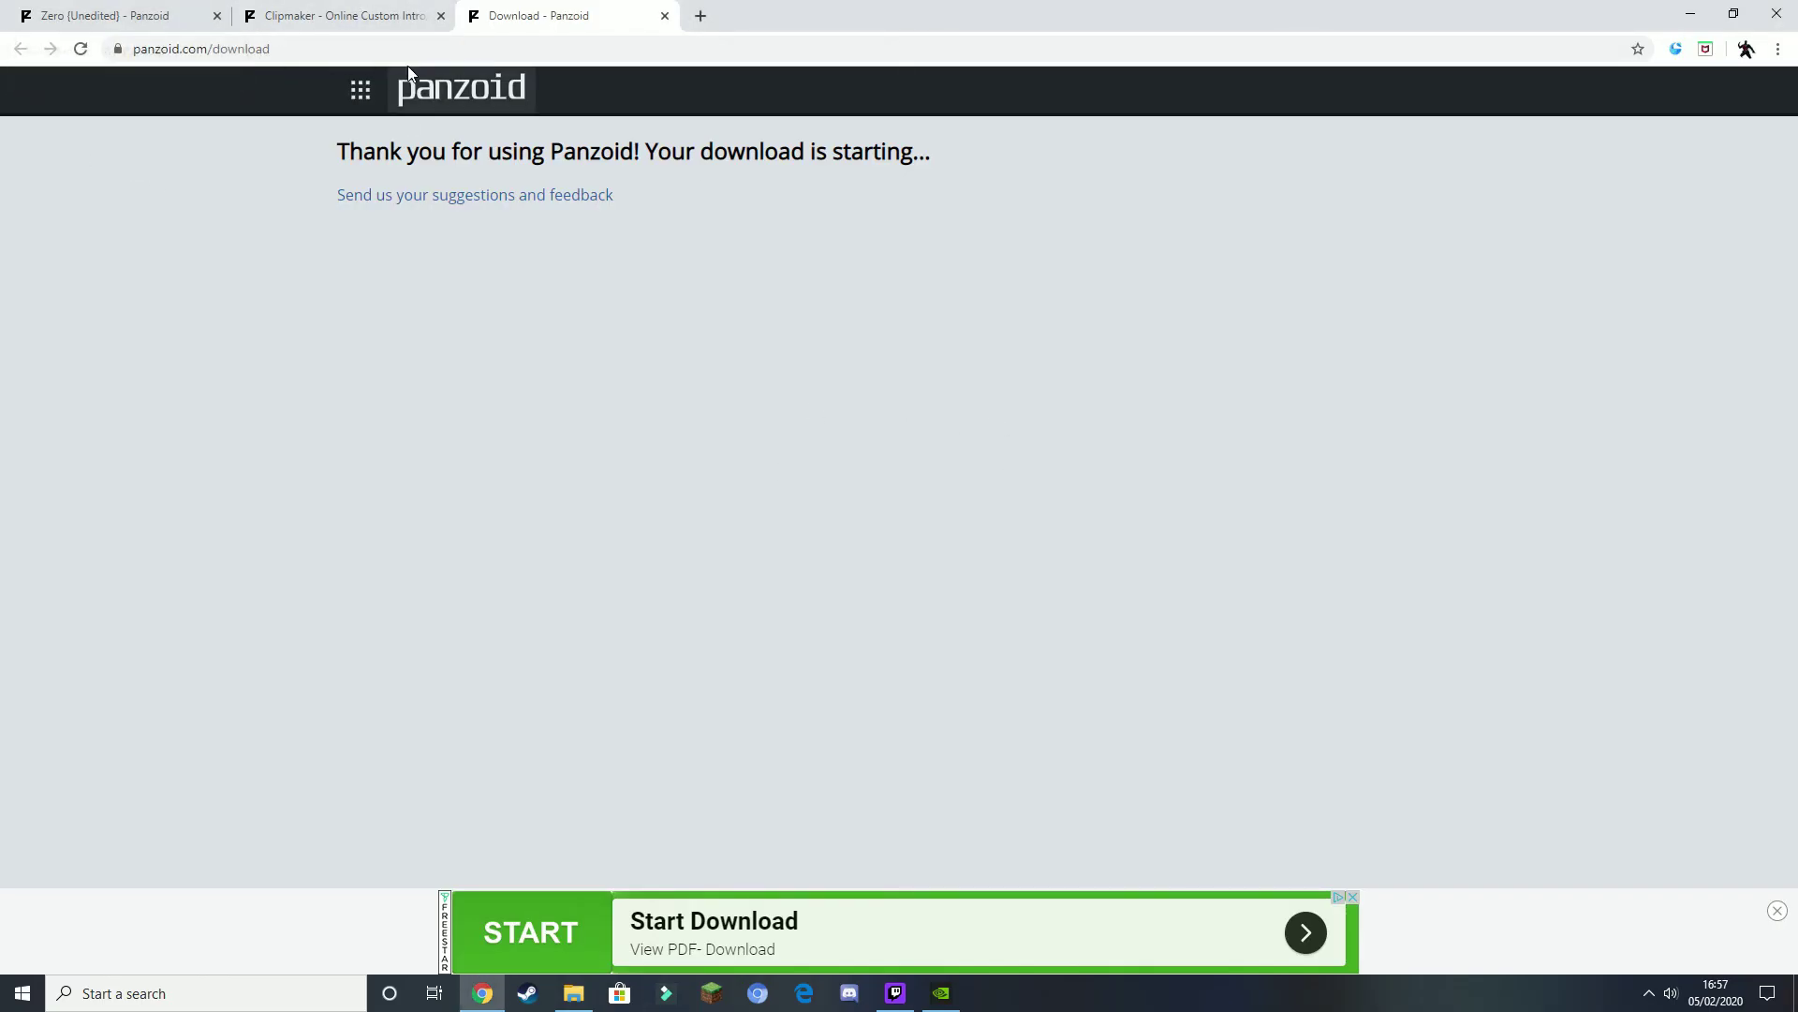
- Return from the Zero {Unedited} page to the previous Panzoid creation page and check the Clipmaker download page
{"action": "left_click", "coordinate": [73, 27]}
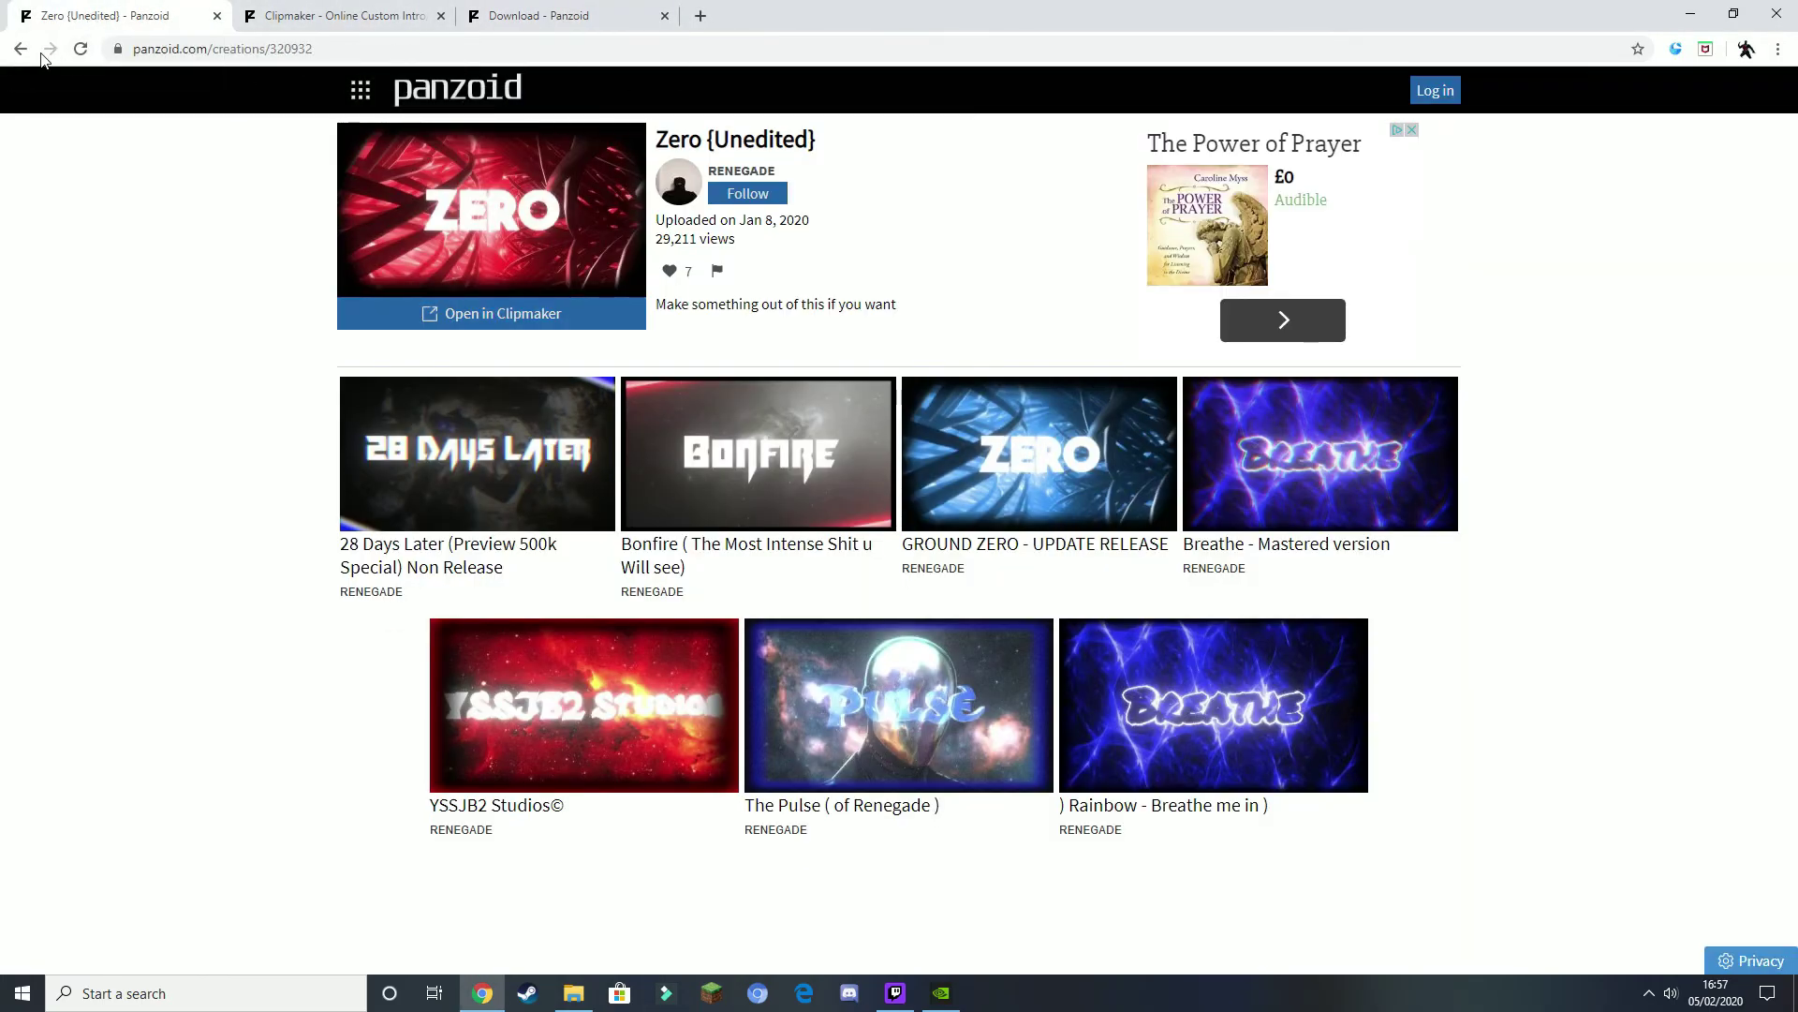
{"action": "left_click", "coordinate": [20, 49]}
{"action": "left_click", "coordinate": [300, 16]}
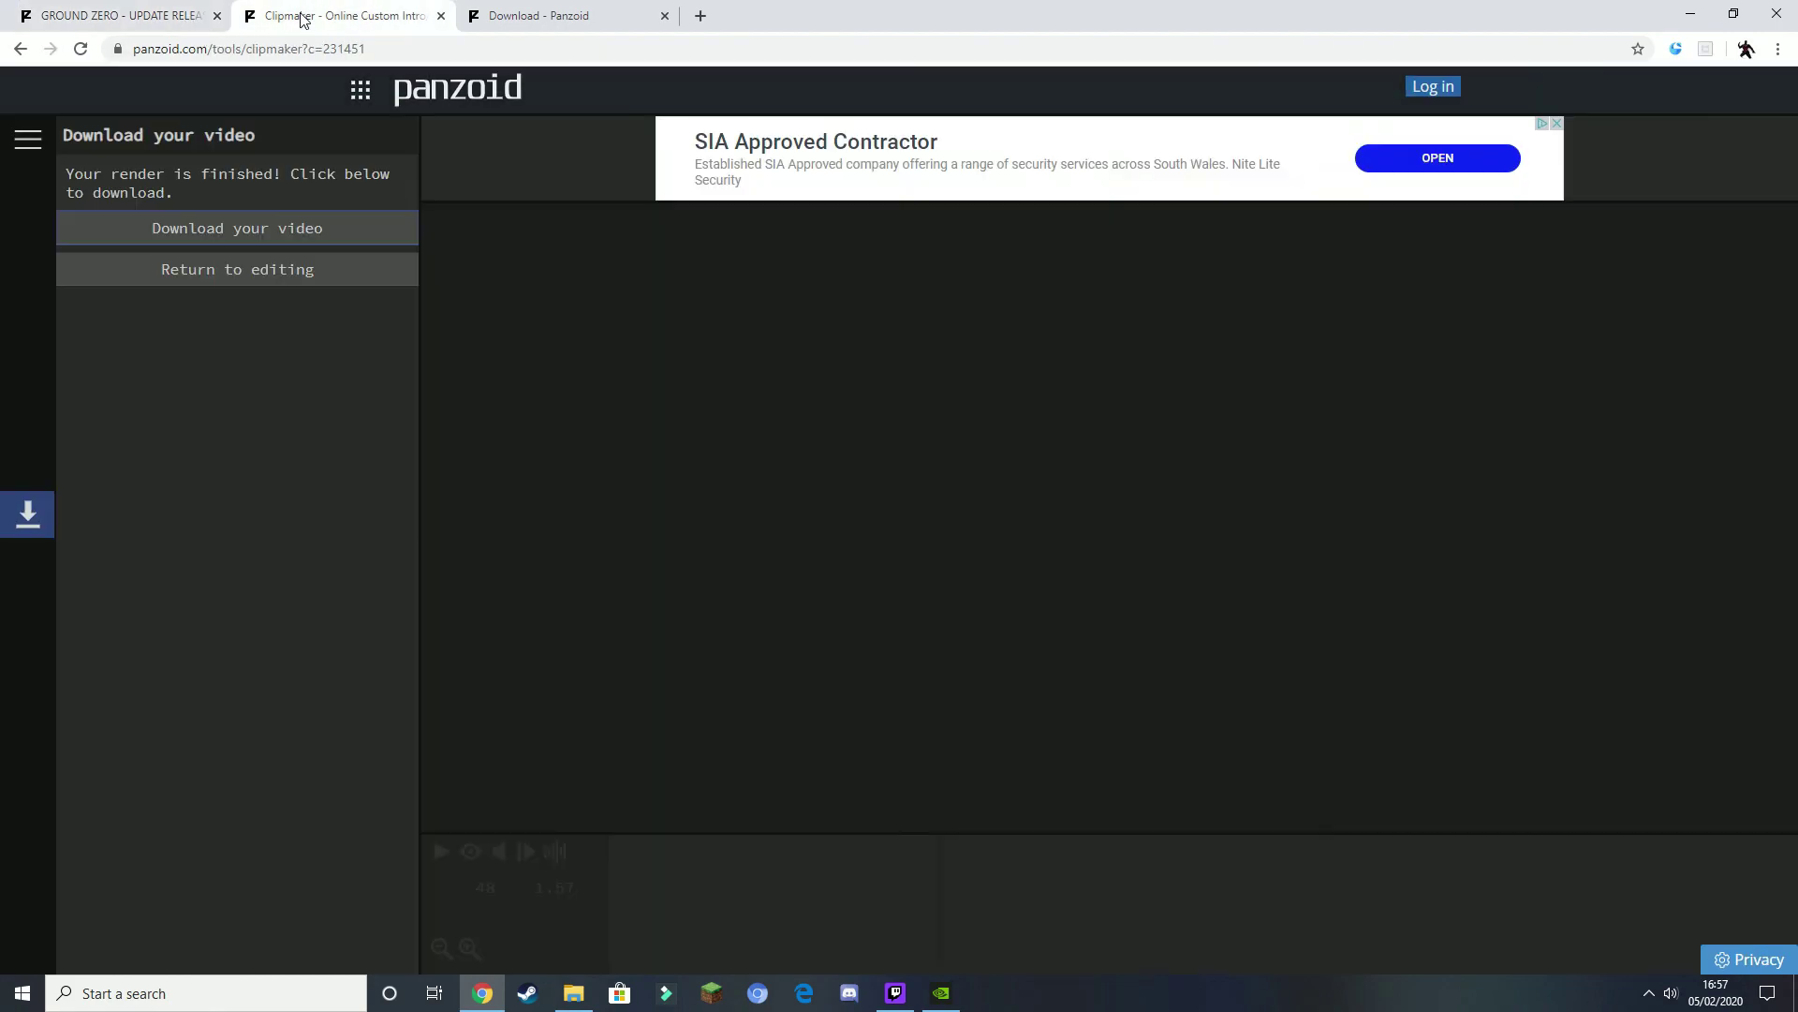
{"action": "left_click", "coordinate": [156, 20]}
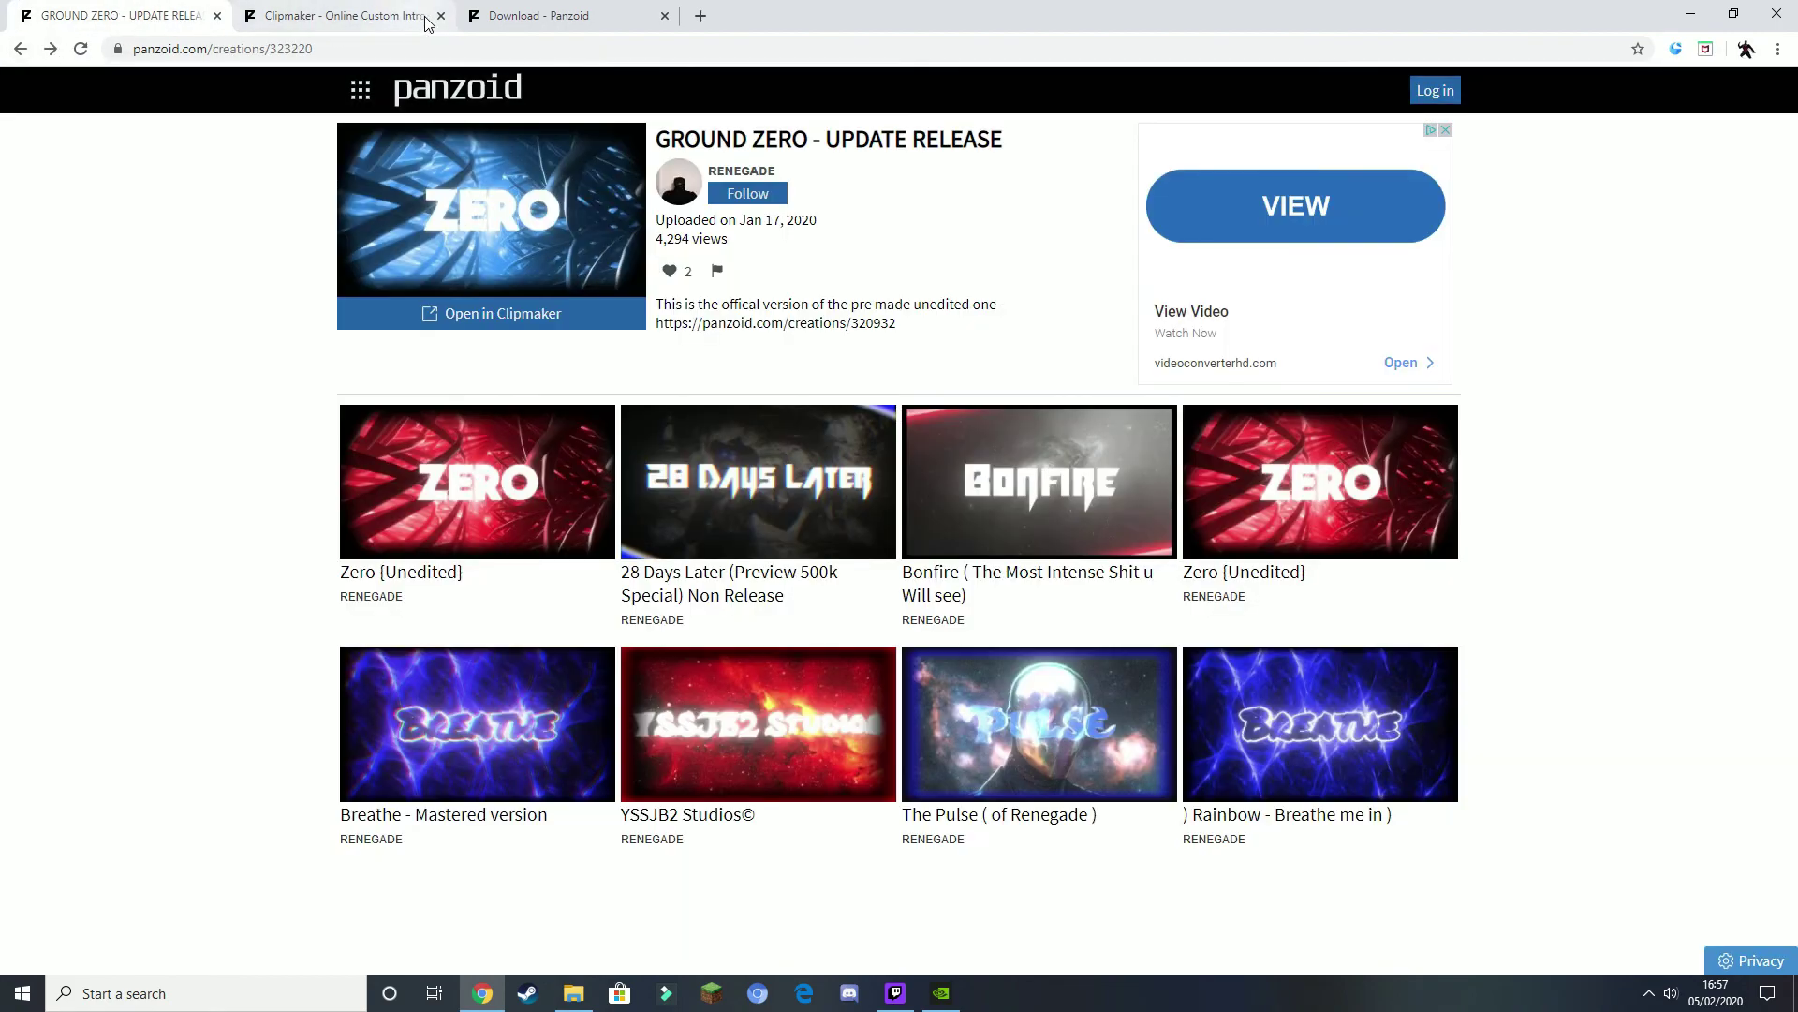